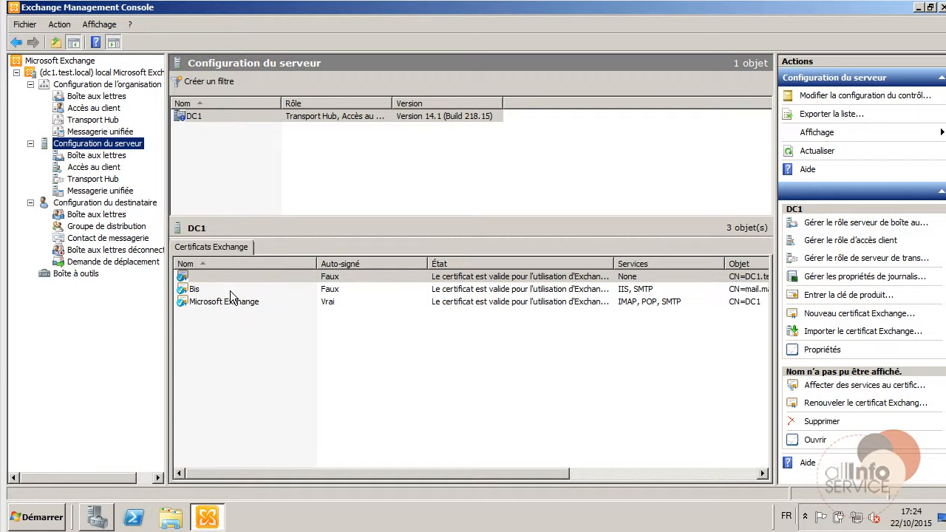
Launch certmgr.msc from the Run dialog to open the current user's certificate stores.
{"action": "left_click", "coordinate": [34, 518]}
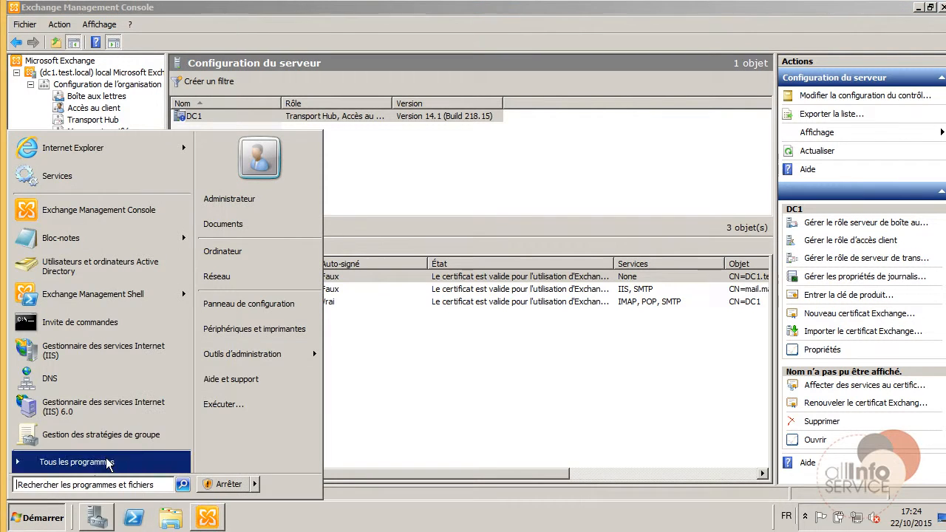
{"action": "left_click", "coordinate": [218, 404]}
{"action": "type", "text": "ce"}
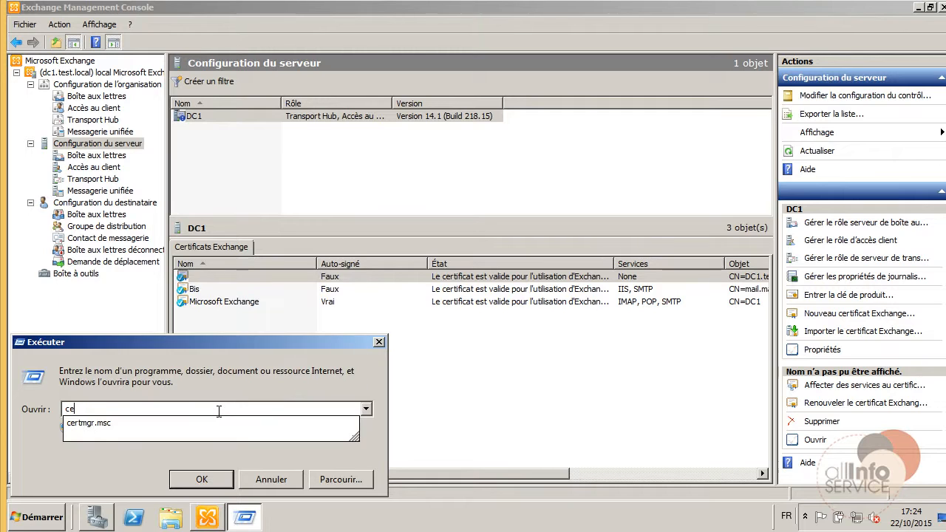
{"action": "type", "text": "rtm"}
{"action": "key", "text": "Down"}
{"action": "key", "text": "Return"}
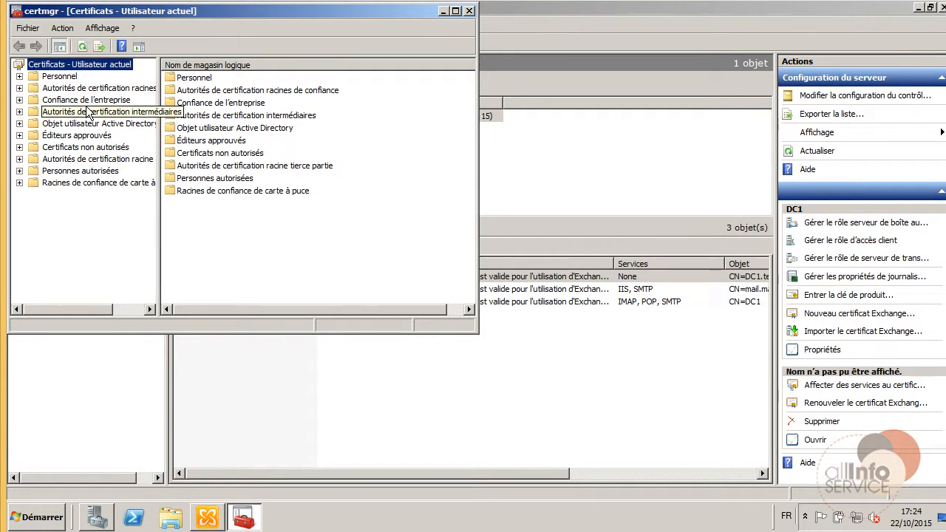
Browse the trusted root CA certificates, including GlobalSign Root CA, Thawte Timestamping CA and VeriSign Class 3.
{"action": "left_click", "coordinate": [87, 99]}
{"action": "double_click", "coordinate": [87, 88]}
{"action": "left_click", "coordinate": [74, 100]}
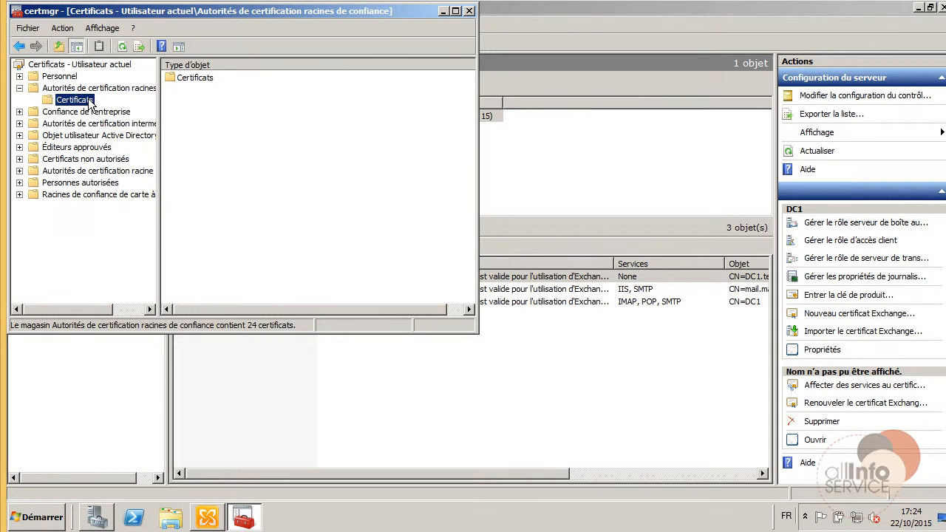
{"action": "left_click", "coordinate": [222, 245]}
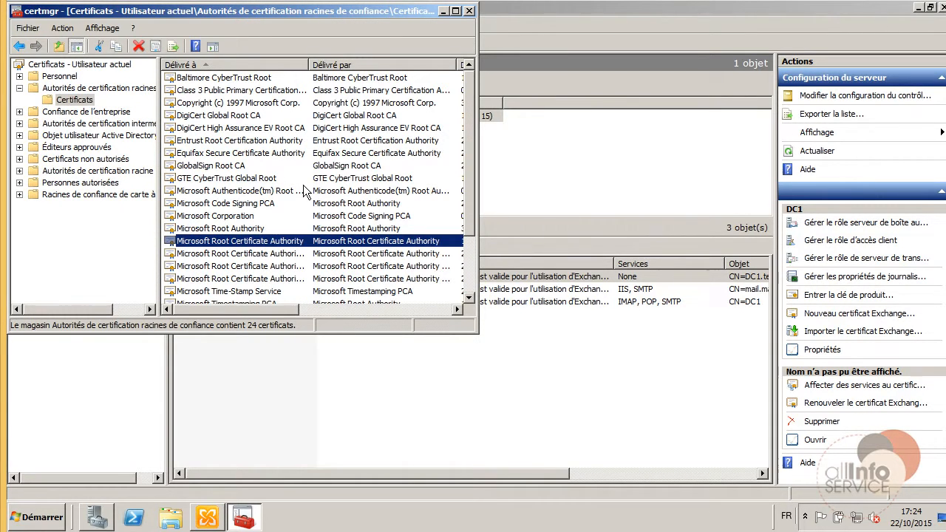
{"action": "left_click", "coordinate": [221, 167]}
{"action": "left_click", "coordinate": [455, 11]}
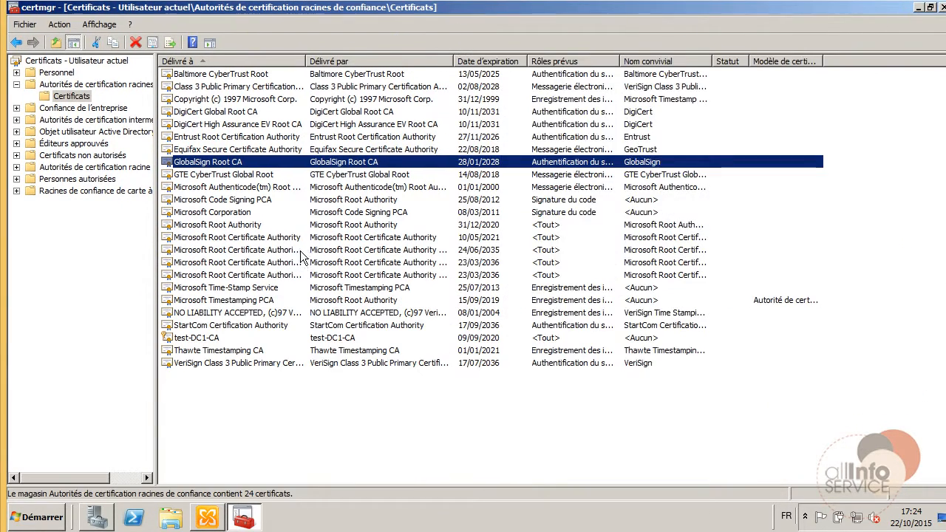
{"action": "left_click", "coordinate": [214, 353]}
{"action": "left_click", "coordinate": [212, 366]}
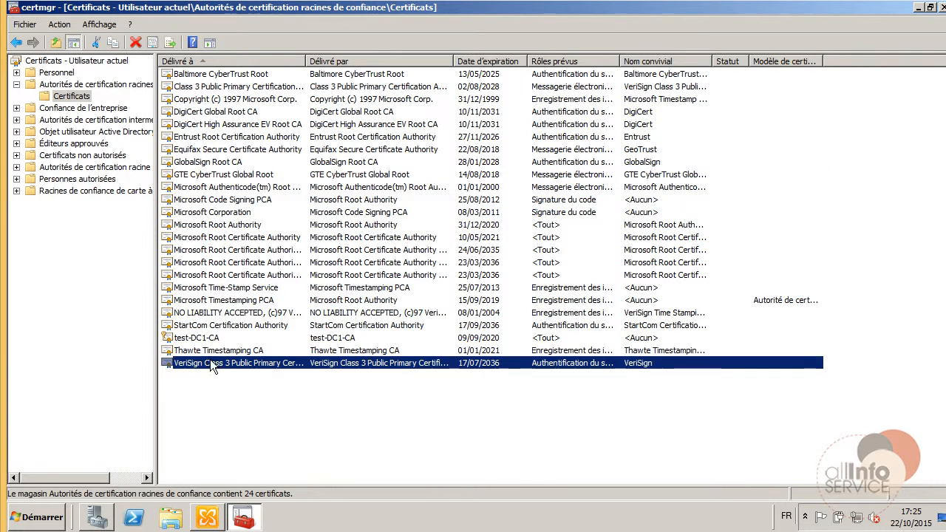
List the seven intermediate CA certificates, then close the certificate manager.
{"action": "left_click", "coordinate": [71, 144]}
{"action": "left_click", "coordinate": [74, 109]}
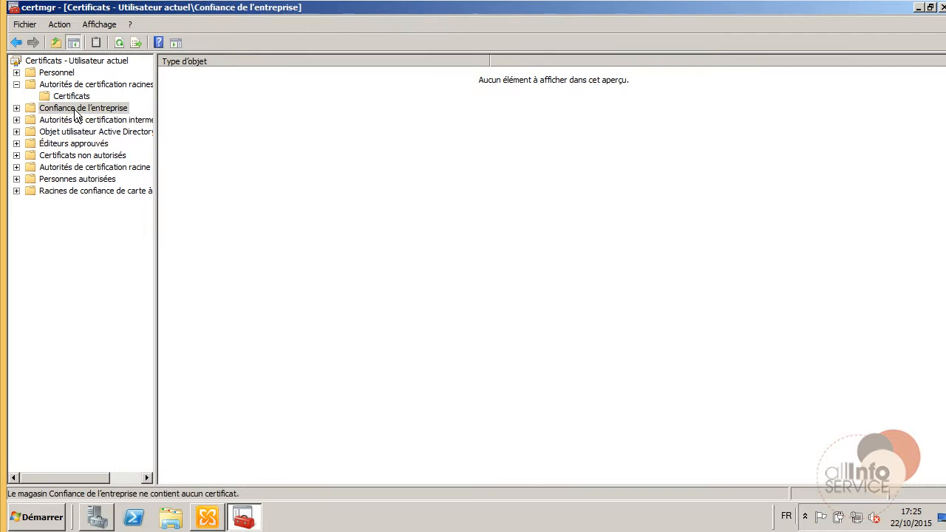
{"action": "double_click", "coordinate": [77, 121]}
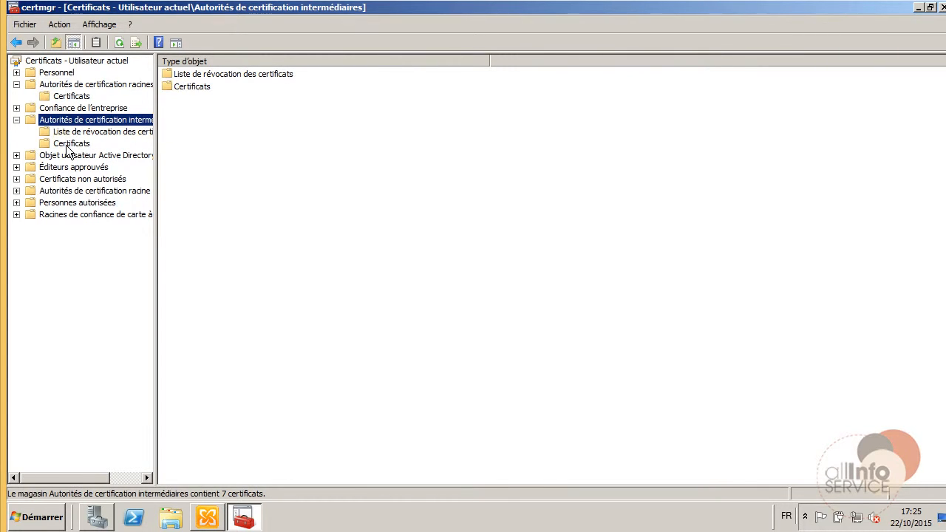
{"action": "left_click", "coordinate": [71, 143]}
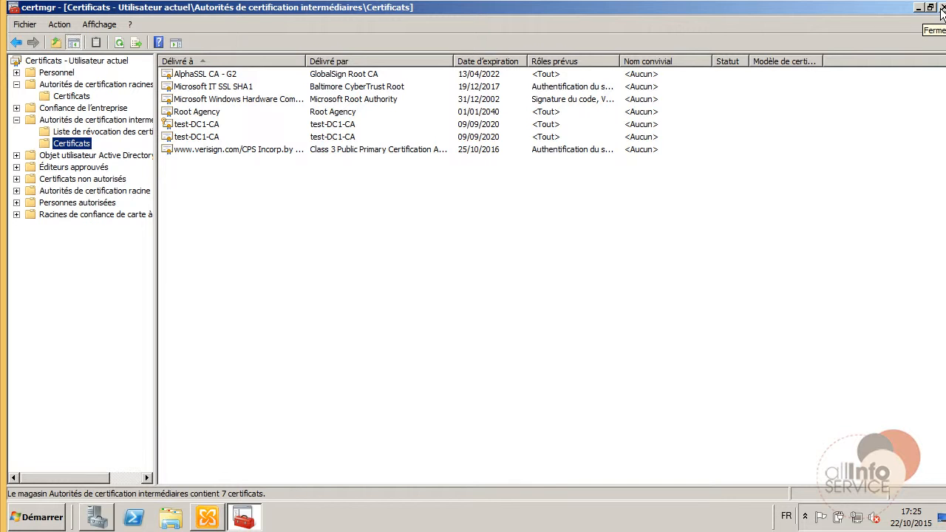
{"action": "left_click", "coordinate": [942, 9]}
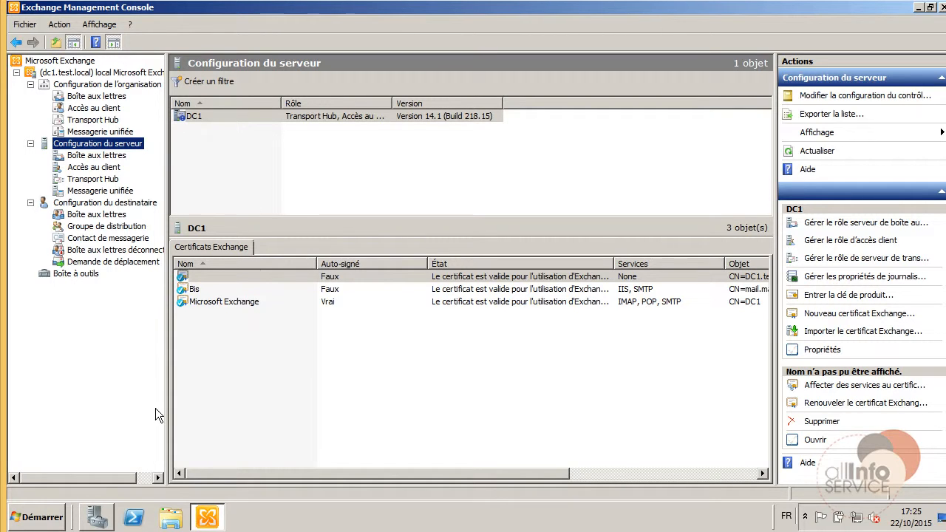
Dismiss the role removal results and expand Rôles to list DC1's four installed roles.
{"action": "left_click", "coordinate": [96, 516]}
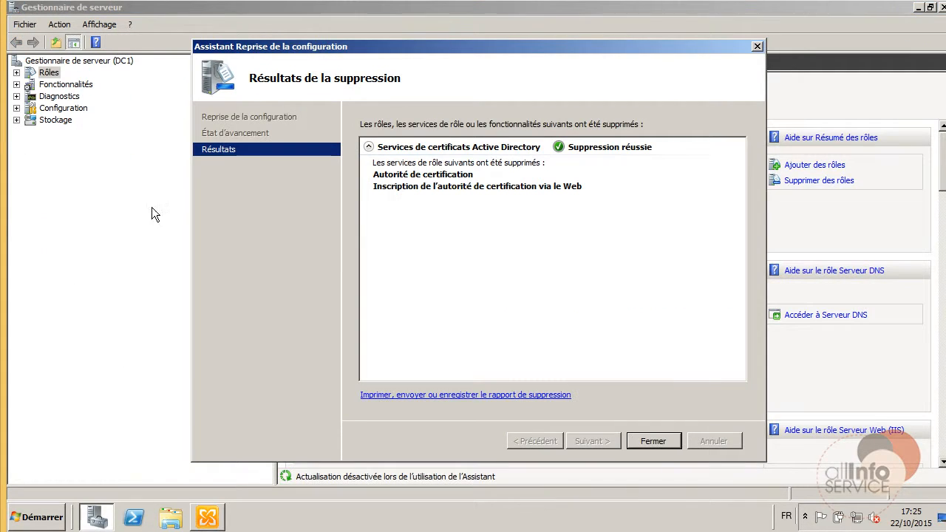
{"action": "left_click", "coordinate": [660, 441]}
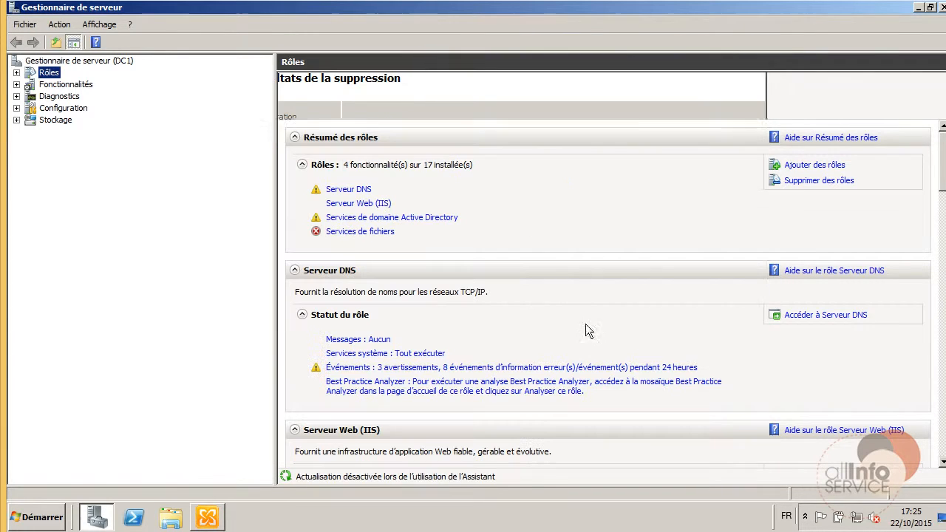
{"action": "left_click", "coordinate": [17, 72]}
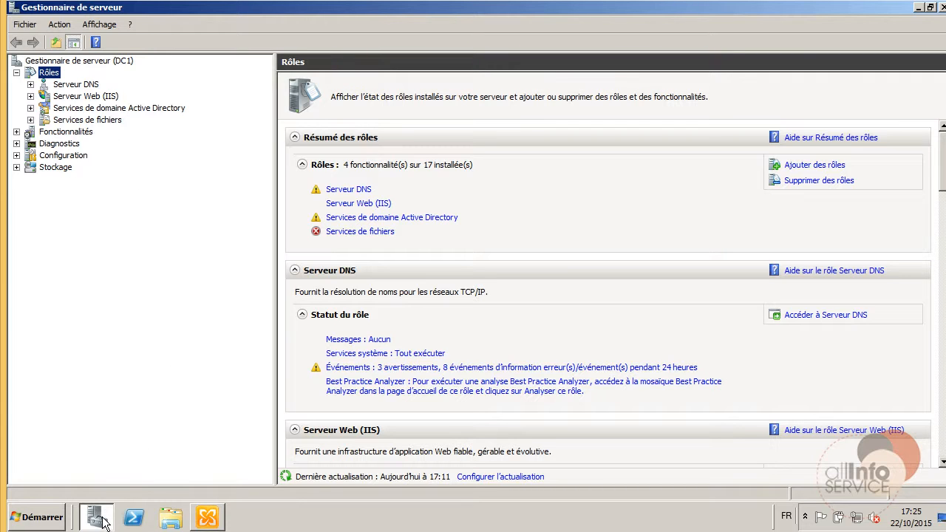
{"action": "left_click", "coordinate": [207, 516]}
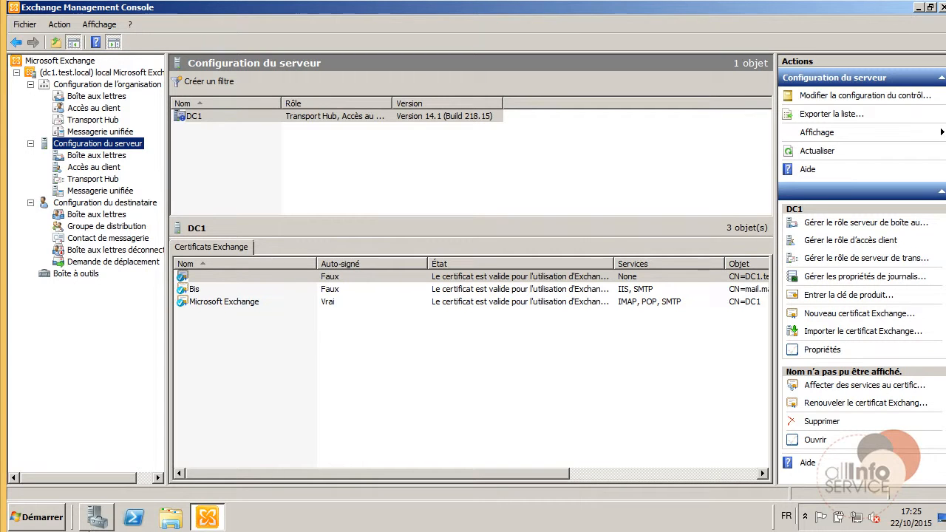
{"action": "left_click", "coordinate": [919, 9]}
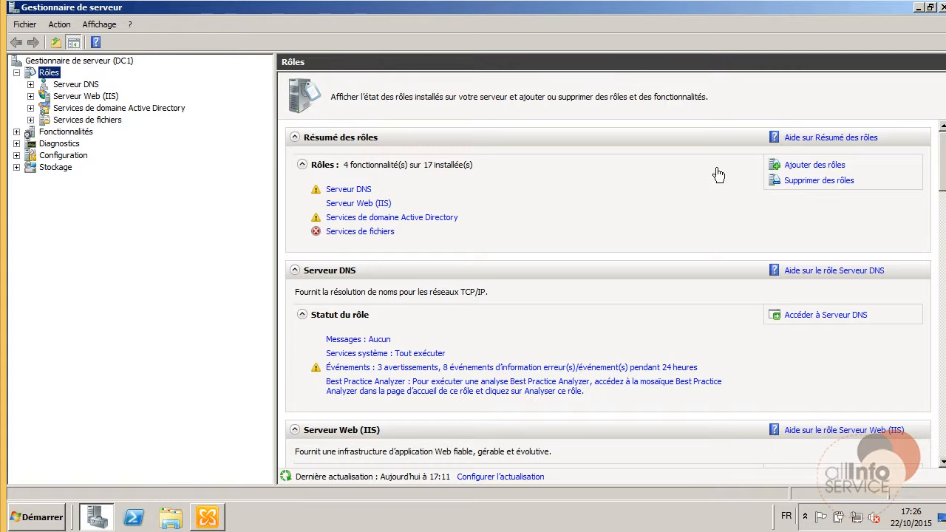
Select Active Directory Certificate Services plus Certification Authority Web Enrollment in the Add Roles wizard.
{"action": "left_click", "coordinate": [788, 167]}
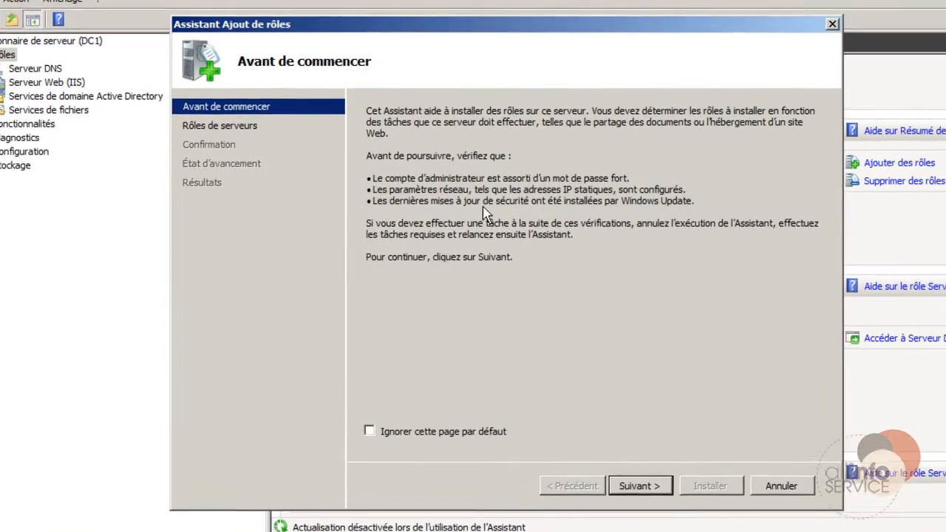
{"action": "left_click", "coordinate": [609, 459]}
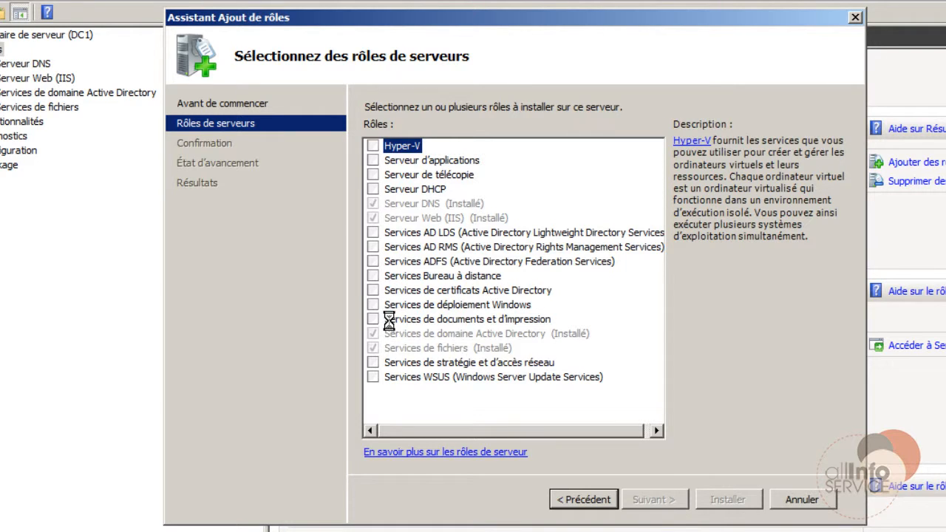
{"action": "left_click", "coordinate": [374, 291]}
{"action": "left_click", "coordinate": [655, 500]}
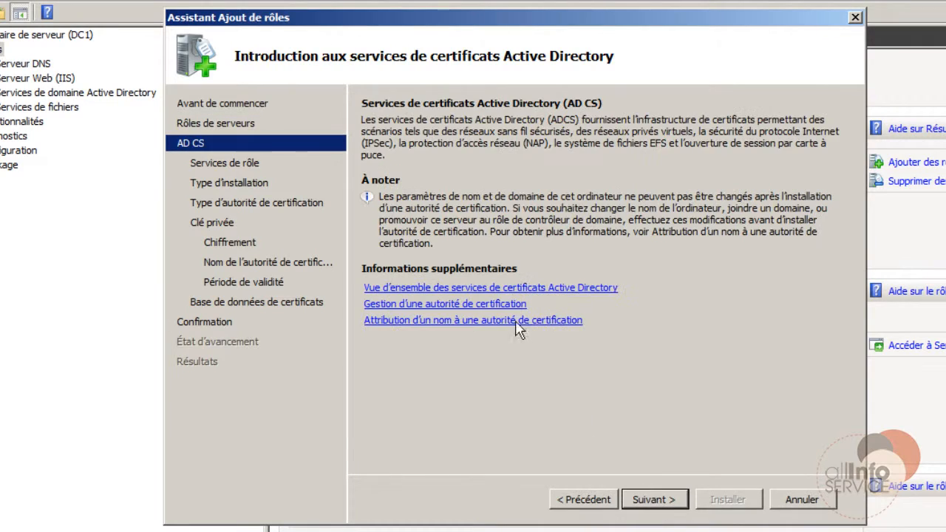
{"action": "left_click", "coordinate": [654, 500]}
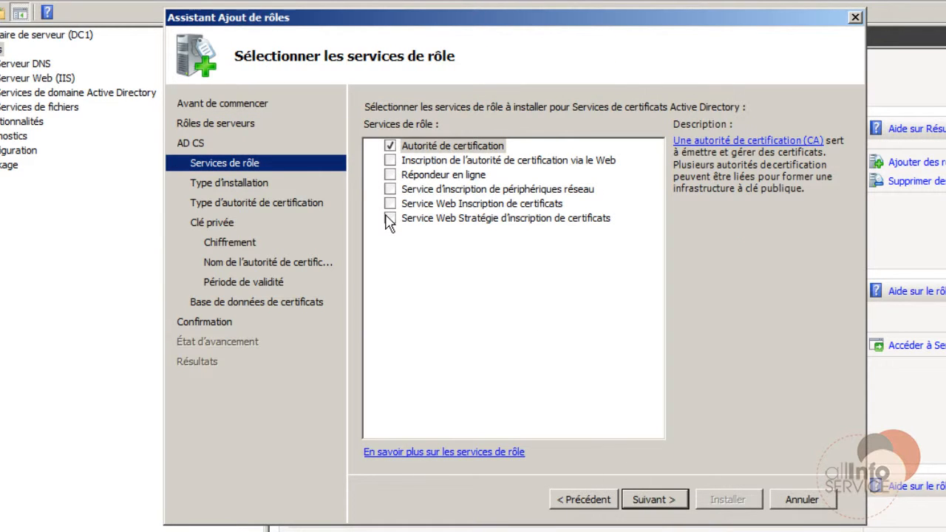
{"action": "left_click", "coordinate": [392, 161]}
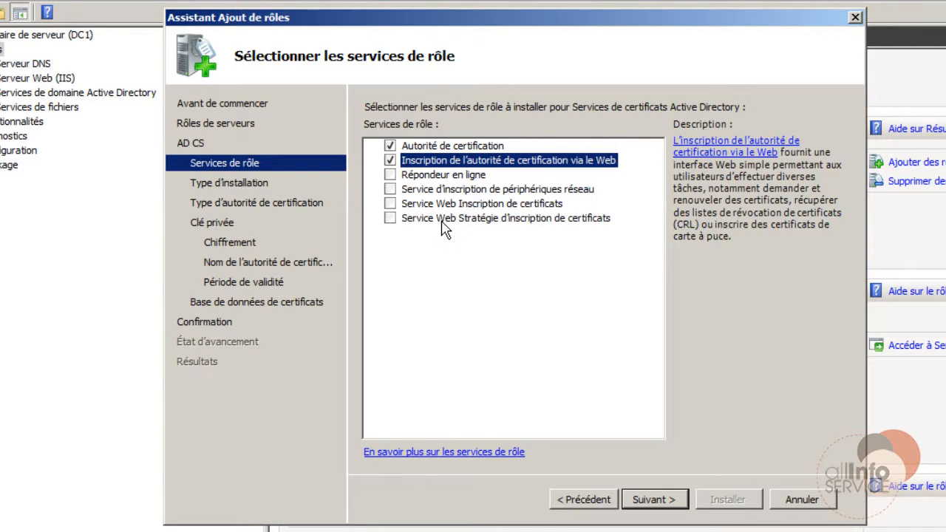
{"action": "left_click", "coordinate": [665, 500]}
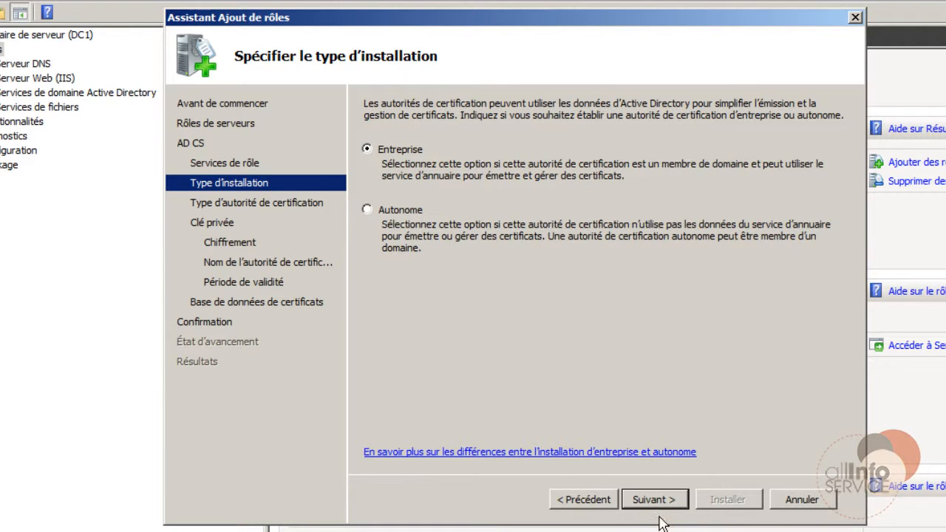
Choose an enterprise root CA with a new private key and default encryption.
{"action": "left_click", "coordinate": [661, 505]}
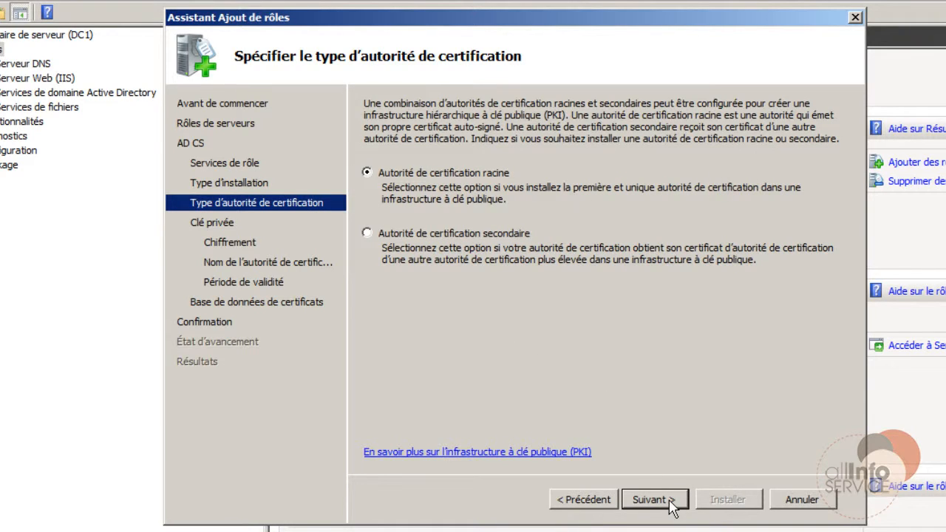
{"action": "left_click", "coordinate": [675, 510]}
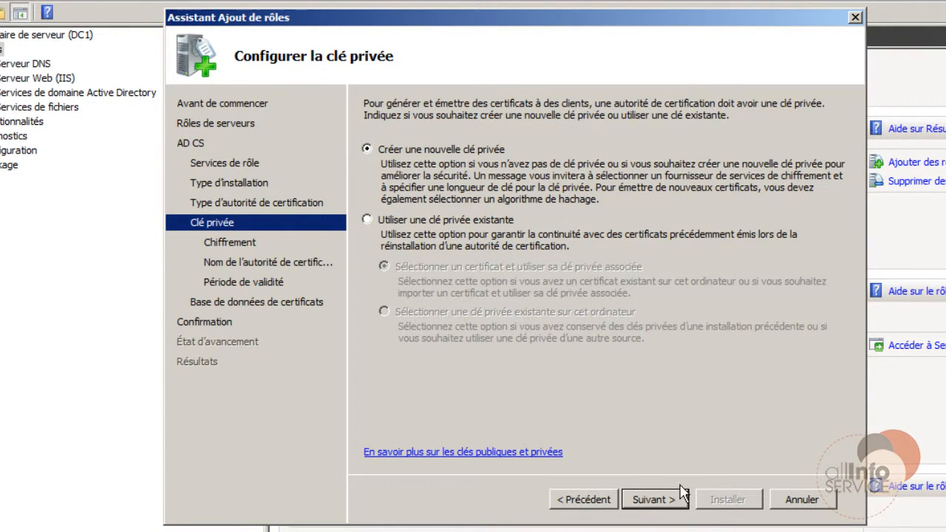
{"action": "left_click", "coordinate": [652, 501]}
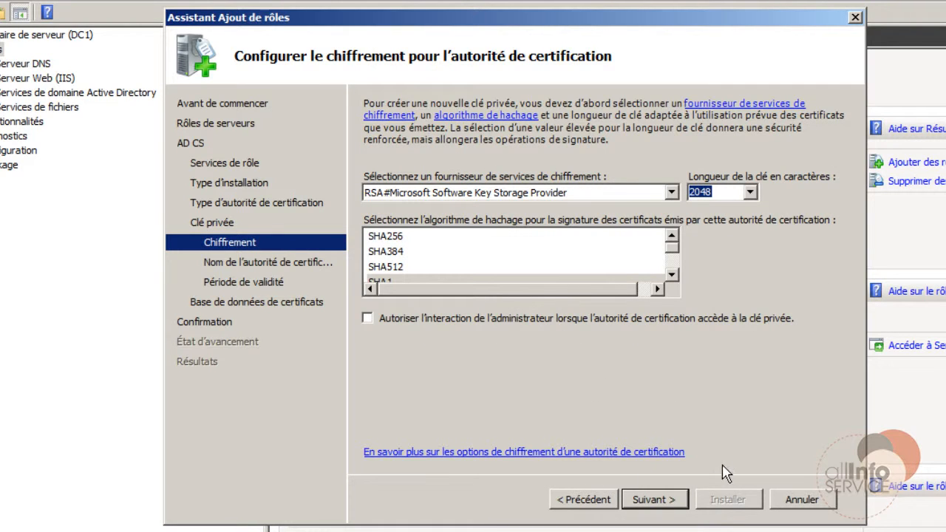
{"action": "left_click", "coordinate": [671, 499]}
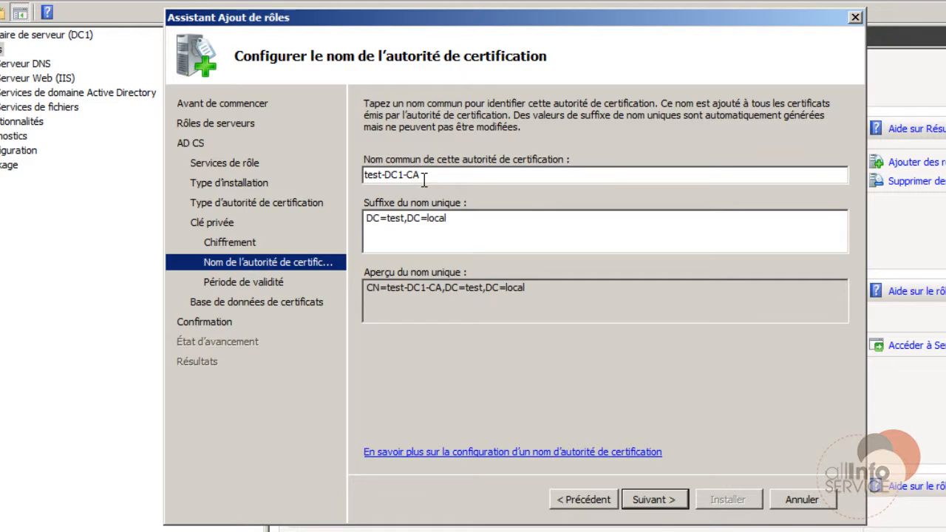
Enter EntrepriseTest as the CA common name, then search the Start menu for certsrv.
{"action": "left_click_drag", "start_coordinate": [427, 177], "coordinate": [217, 171]}
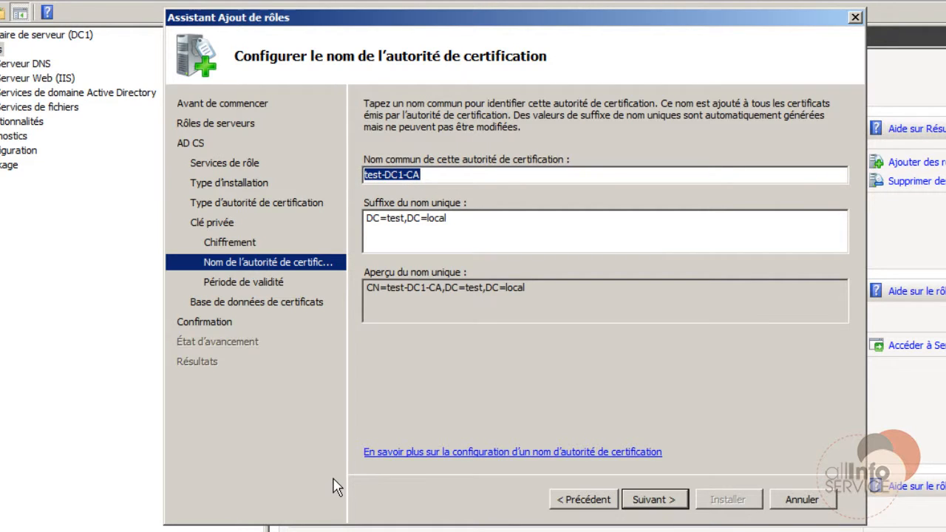
{"action": "type", "text": "Test"}
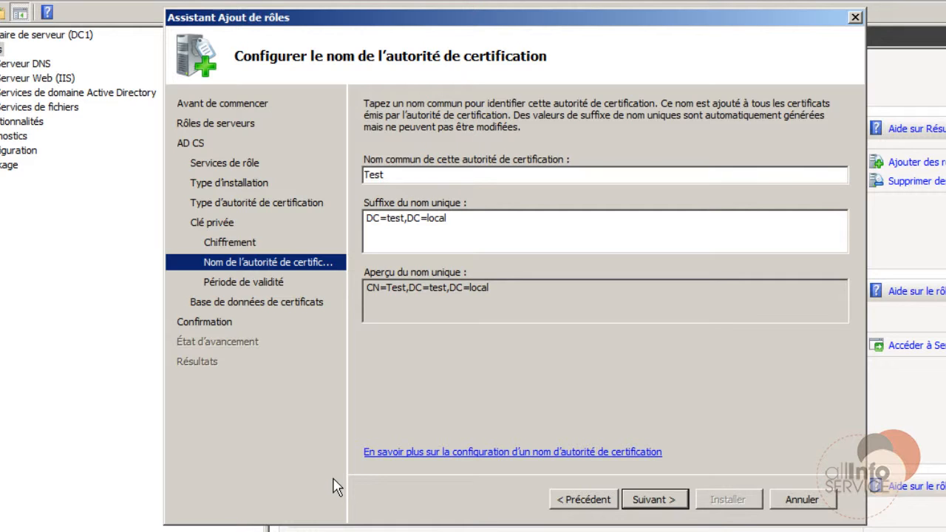
{"action": "left_click", "coordinate": [576, 499]}
{"action": "left_click", "coordinate": [660, 500]}
{"action": "double_click", "coordinate": [403, 175]}
{"action": "type", "text": "Entre"}
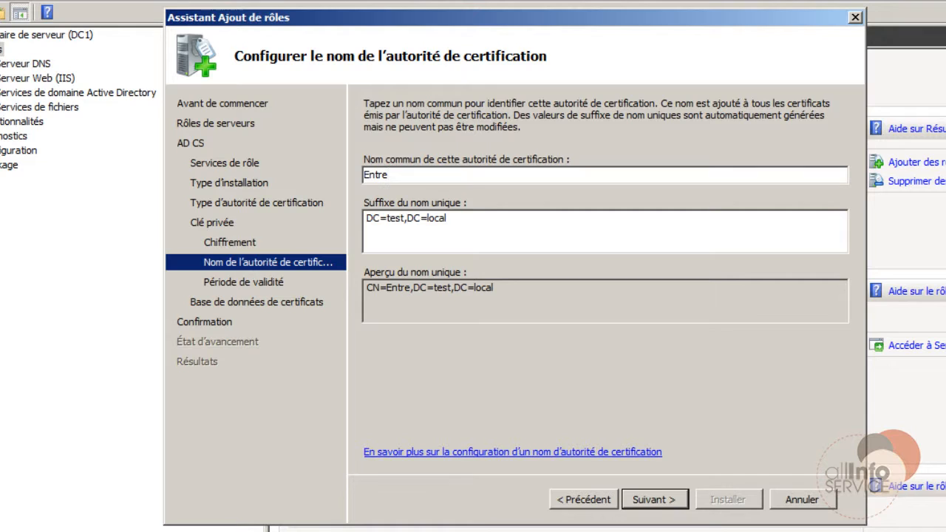
{"action": "type", "text": "prise Test"}
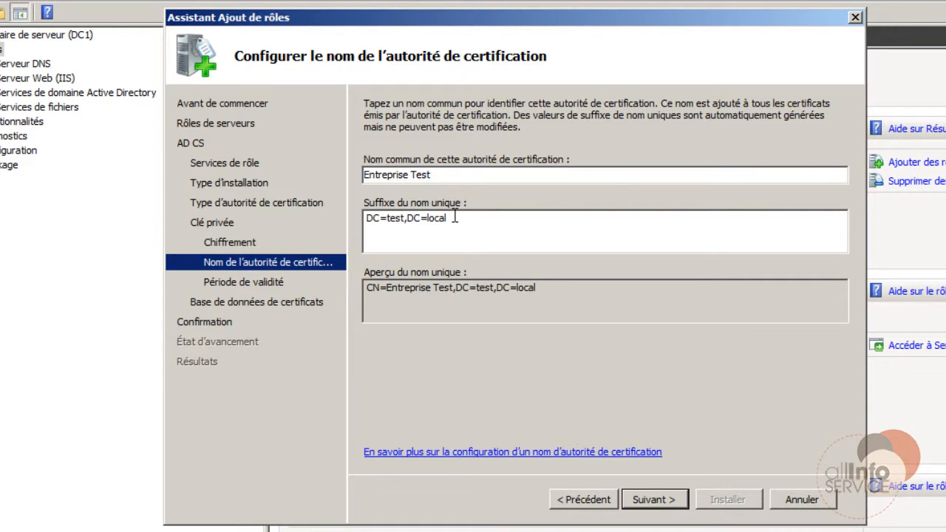
{"action": "key", "text": "BackSpace"}
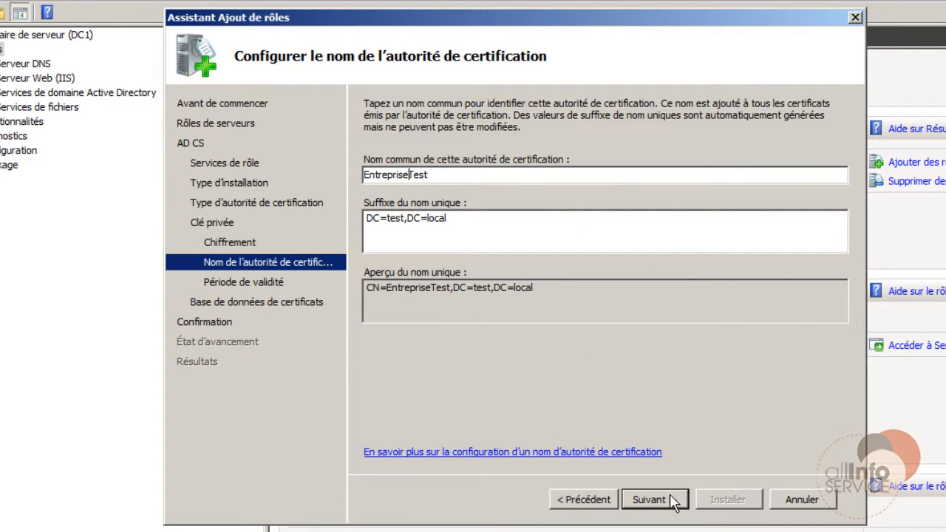
{"action": "key", "text": "super"}
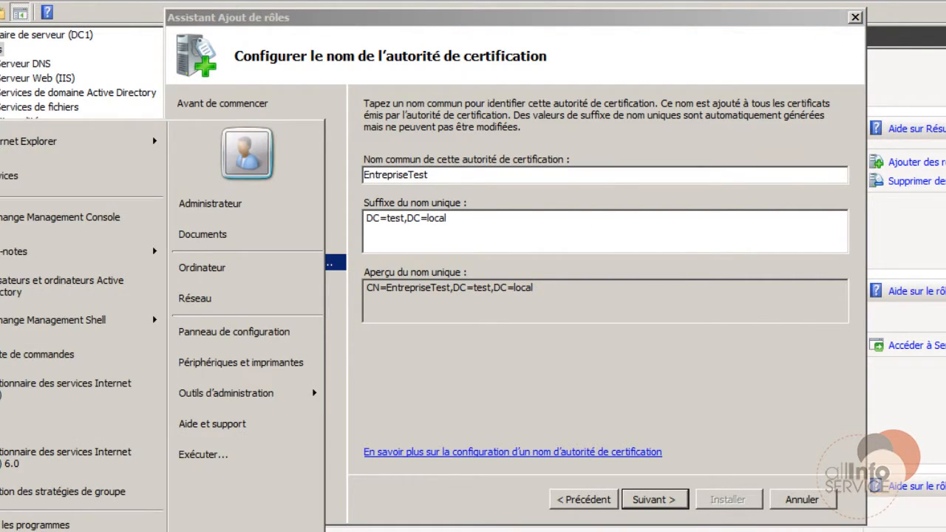
{"action": "type", "text": "cert"}
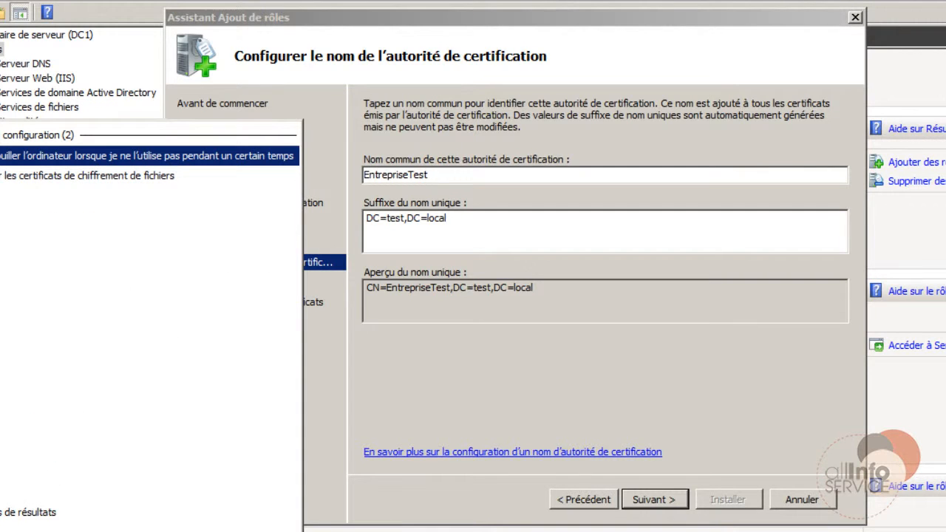
{"action": "type", "text": "srv"}
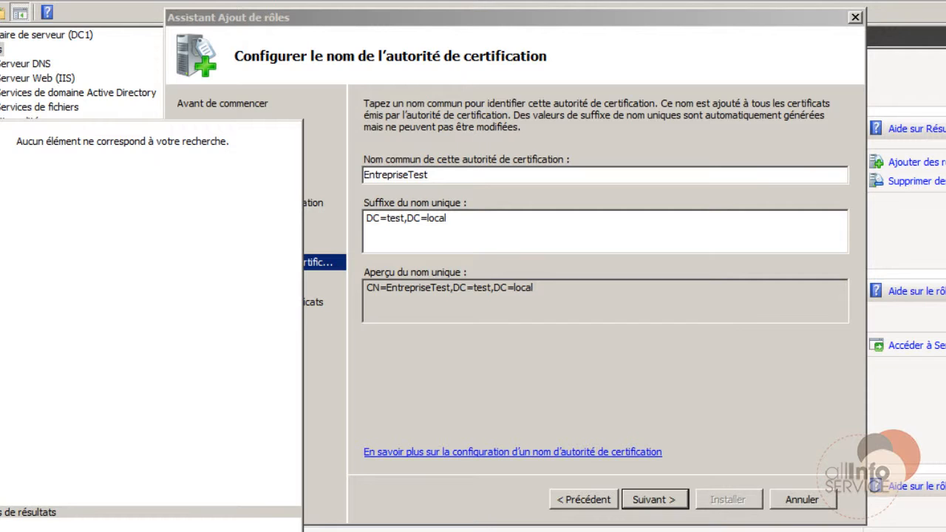
{"action": "key", "text": "Return"}
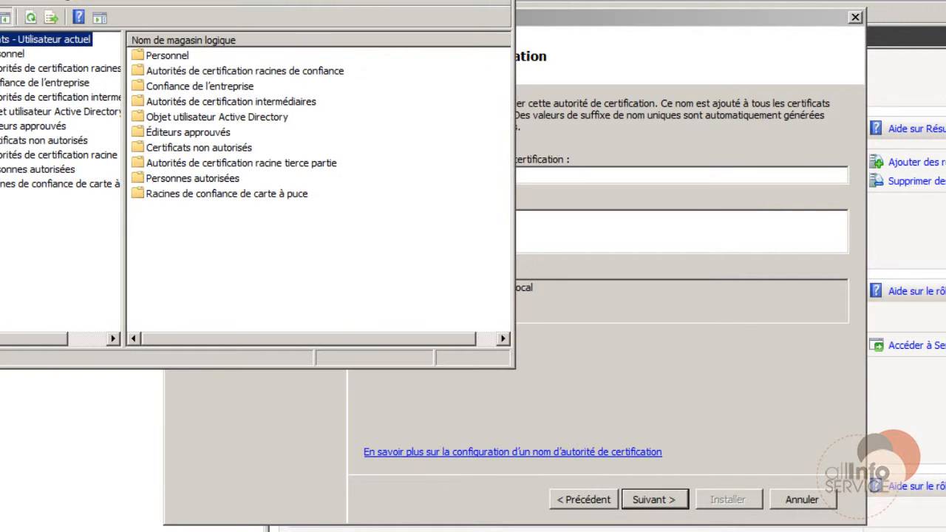
{"action": "double_click", "coordinate": [2, 72]}
{"action": "left_click", "coordinate": [22, 83]}
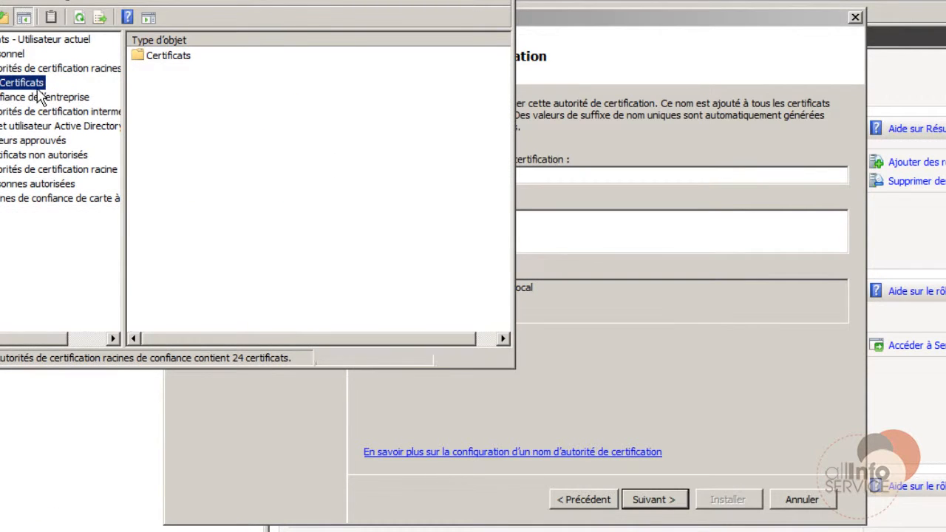
{"action": "left_click", "coordinate": [197, 198]}
{"action": "scroll", "coordinate": [199, 203], "scroll_direction": "down", "scroll_amount": 2}
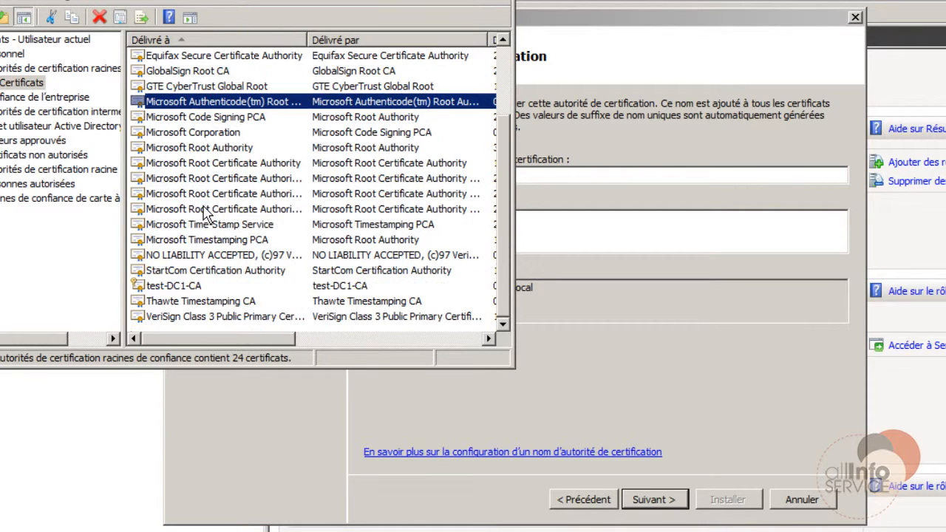
{"action": "left_click", "coordinate": [178, 286]}
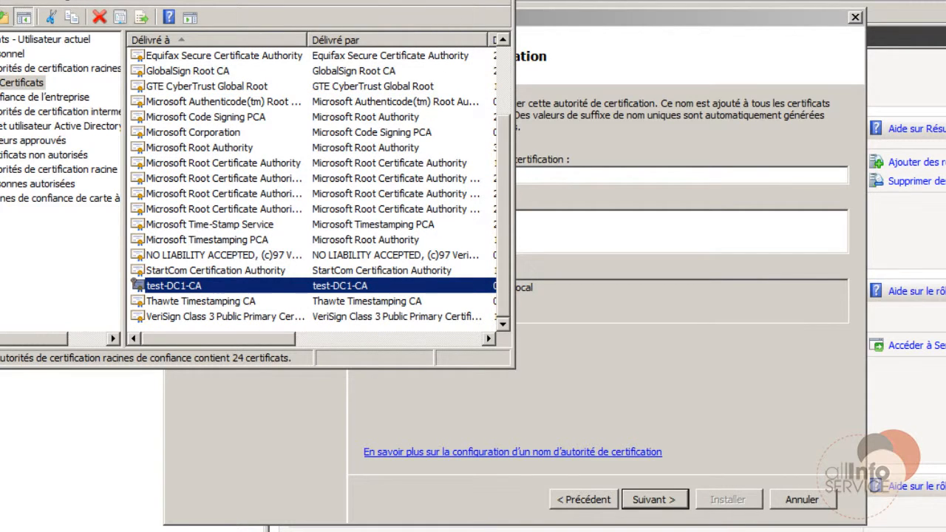
{"action": "left_click", "coordinate": [503, 1]}
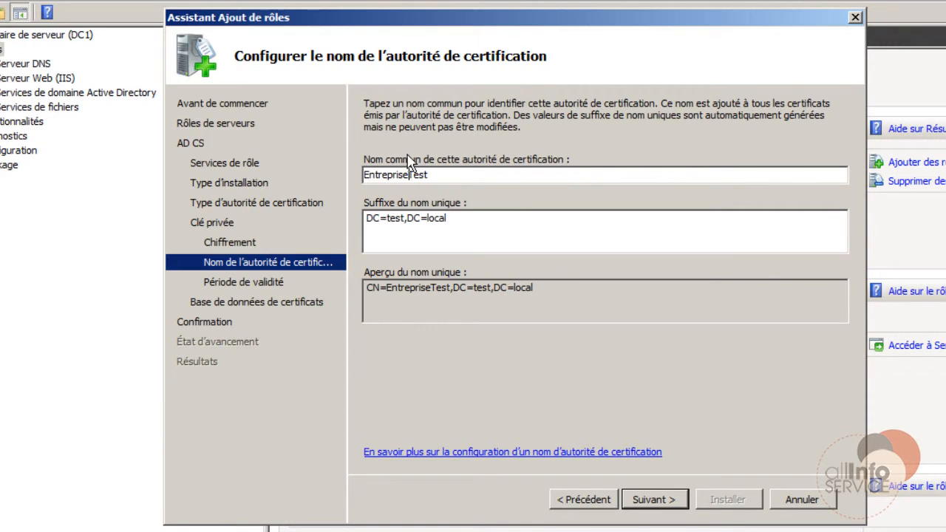
Rename the CA to EntrepriseTest-CA and set its validity period to 20.
{"action": "left_click", "coordinate": [445, 175]}
{"action": "type", "text": "-CA"}
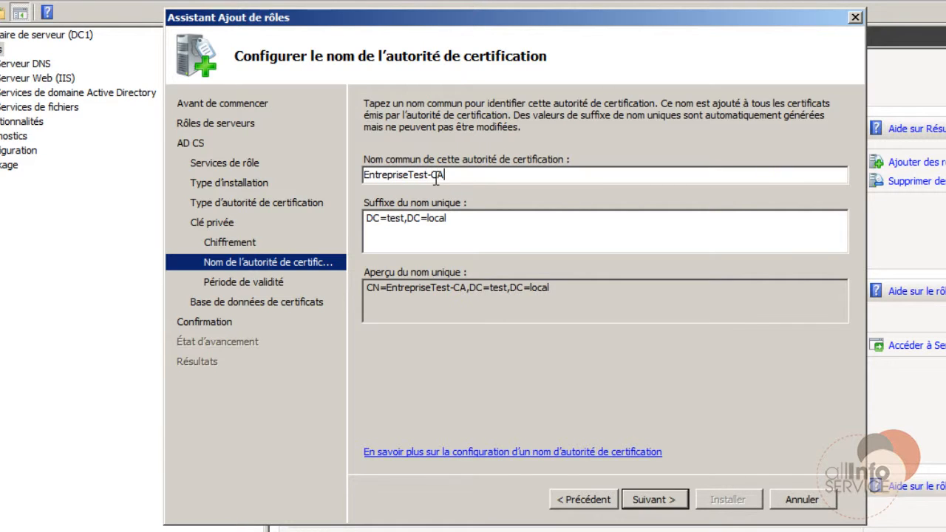
{"action": "left_click", "coordinate": [656, 500]}
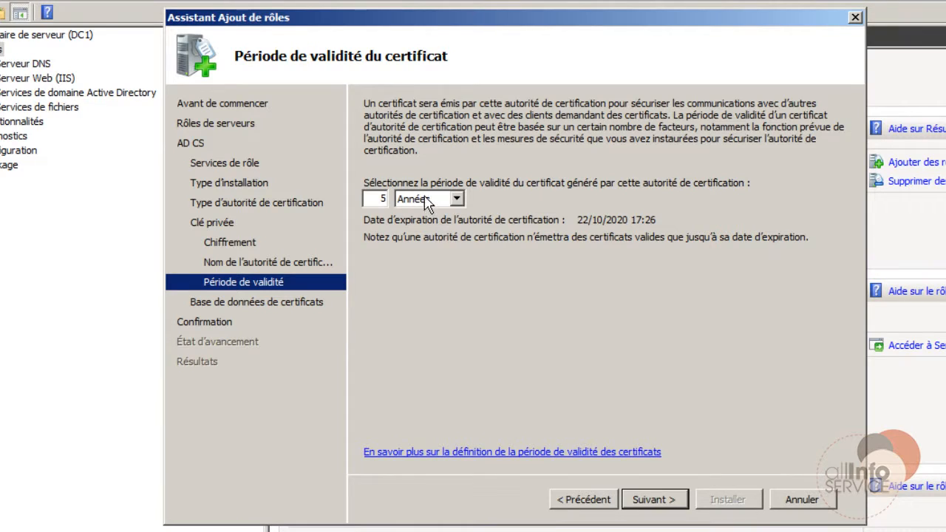
{"action": "double_click", "coordinate": [382, 198]}
{"action": "type", "text": "20"}
{"action": "left_click", "coordinate": [669, 501]}
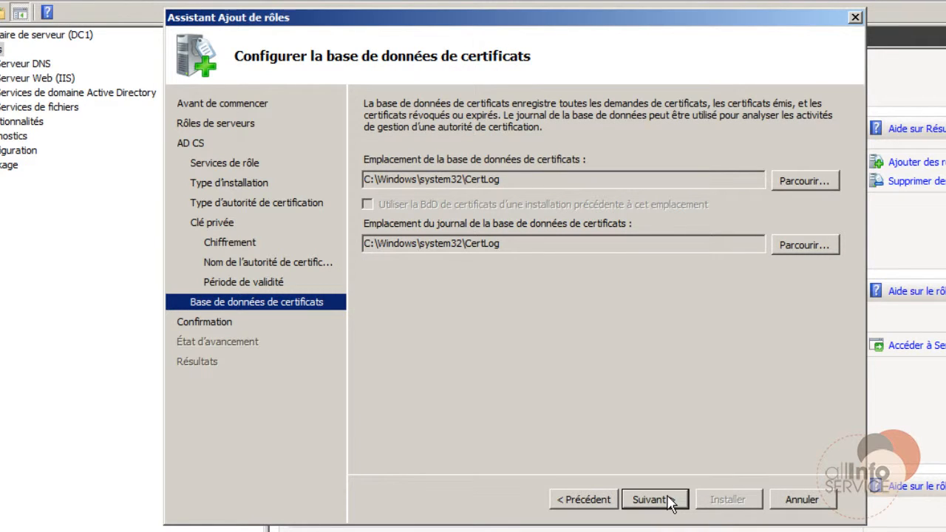
Keep the default database locations, install AD CS, and close the finished wizard.
{"action": "left_click", "coordinate": [673, 501]}
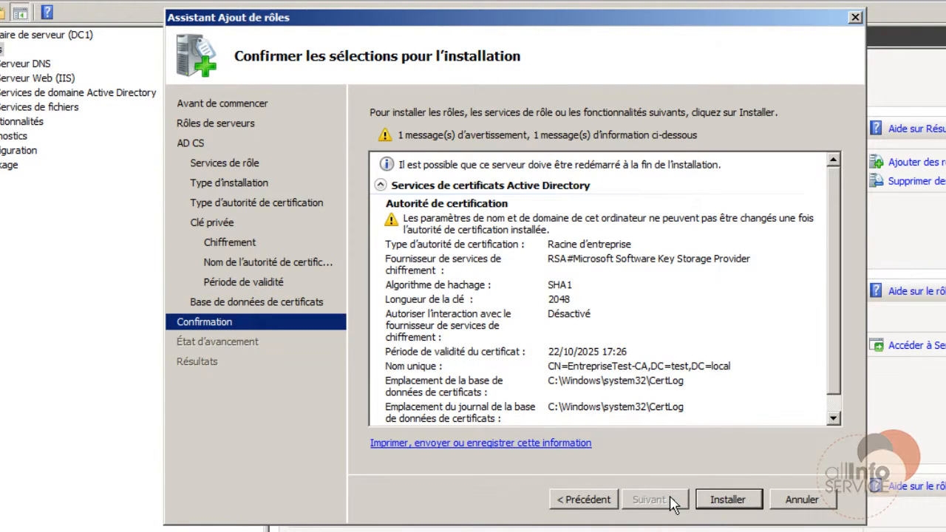
{"action": "left_click", "coordinate": [737, 500]}
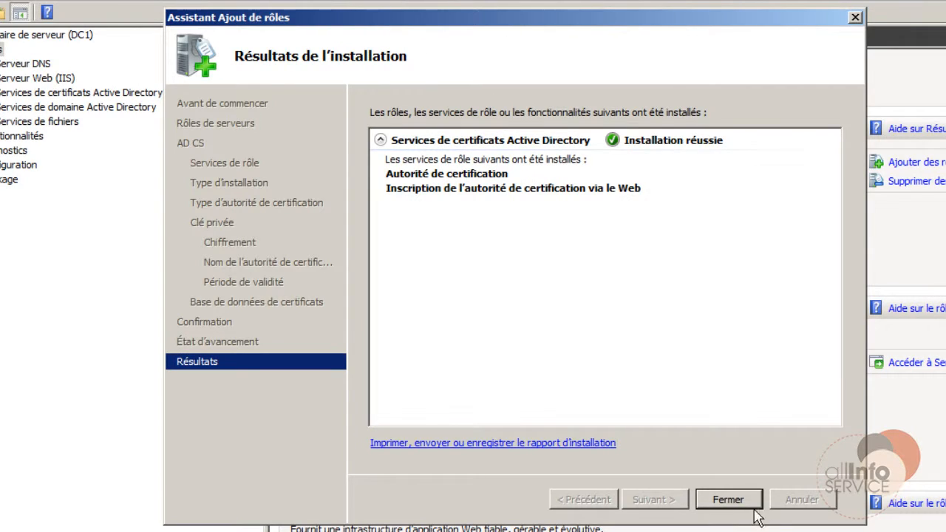
{"action": "left_click", "coordinate": [728, 499]}
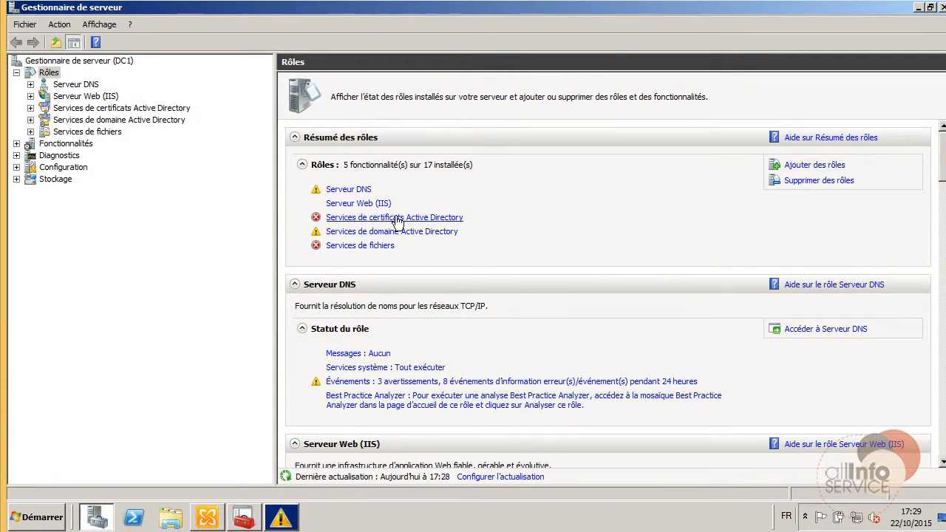
Show the AD CS role page, dismiss the Windows validation warning, and launch Internet Explorer.
{"action": "left_click", "coordinate": [81, 109]}
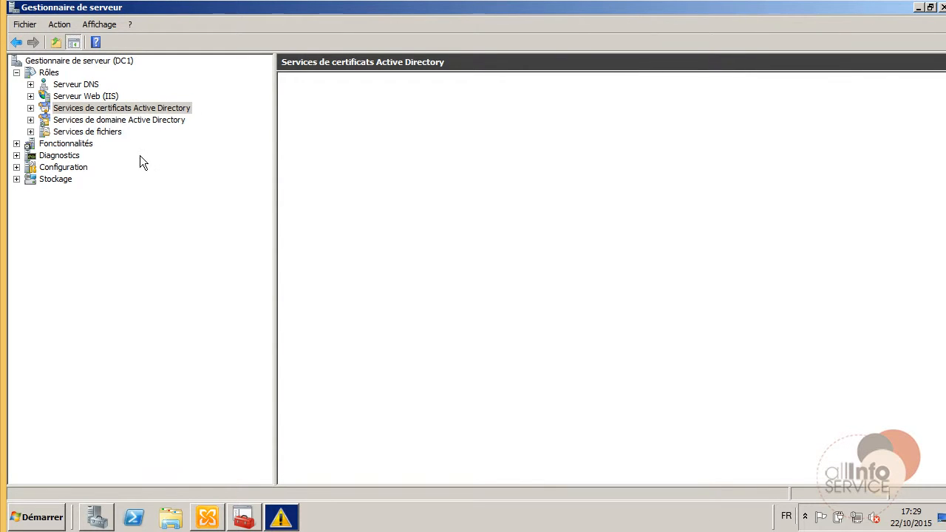
{"action": "left_click", "coordinate": [281, 516]}
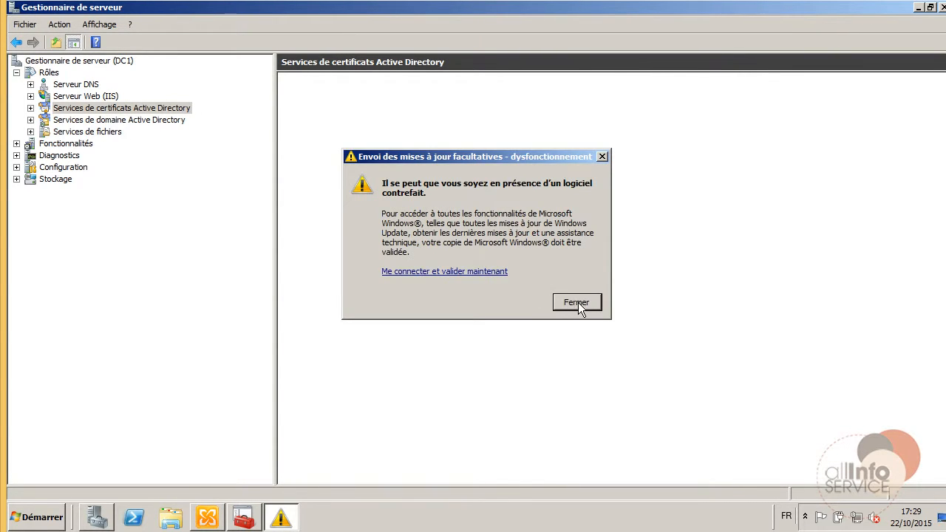
{"action": "left_click", "coordinate": [578, 302]}
{"action": "left_click", "coordinate": [40, 516]}
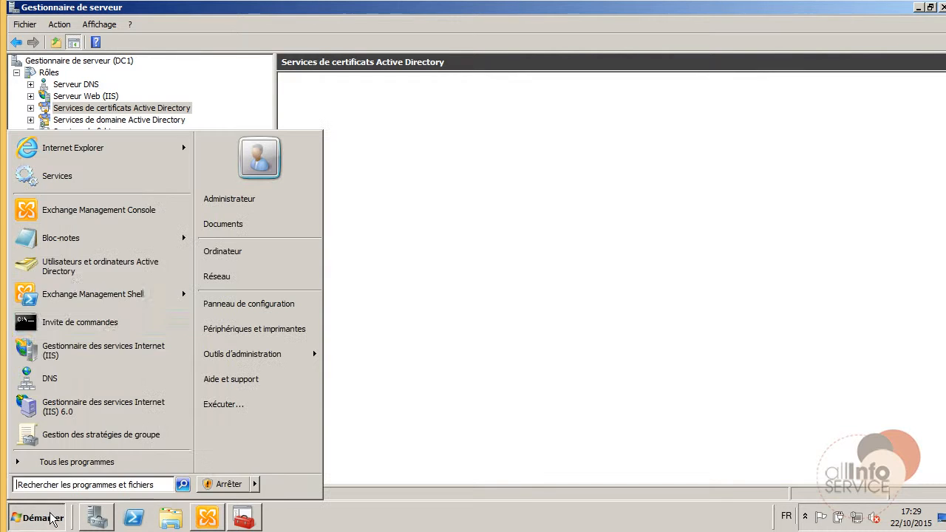
{"action": "left_click", "coordinate": [76, 148]}
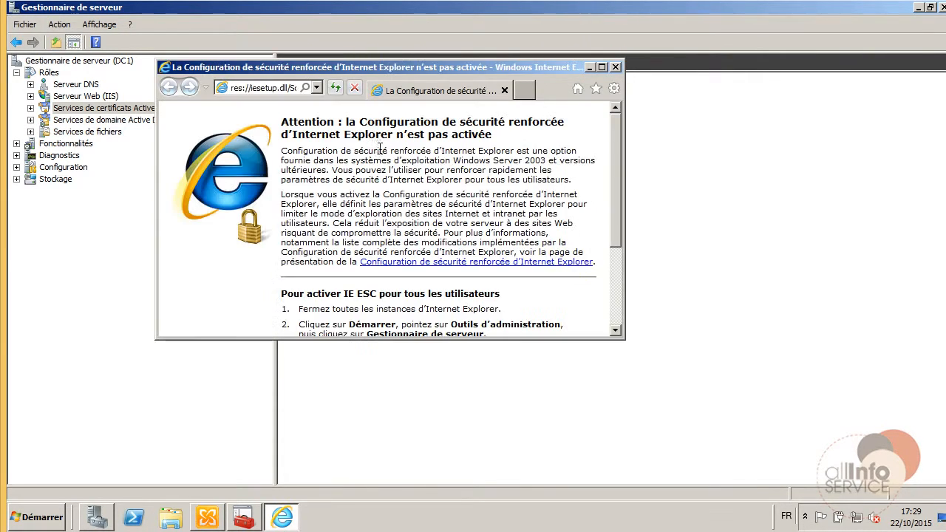
{"action": "left_click", "coordinate": [317, 86]}
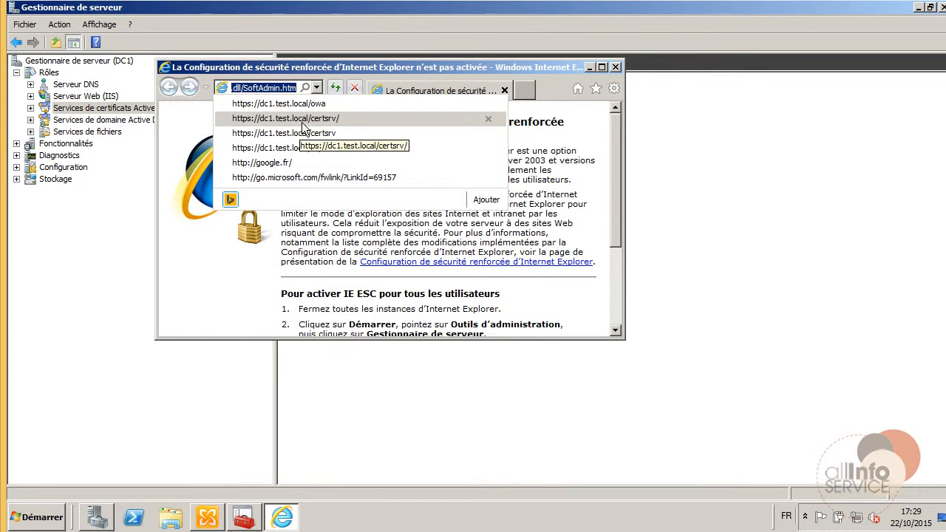
{"action": "left_click", "coordinate": [323, 125]}
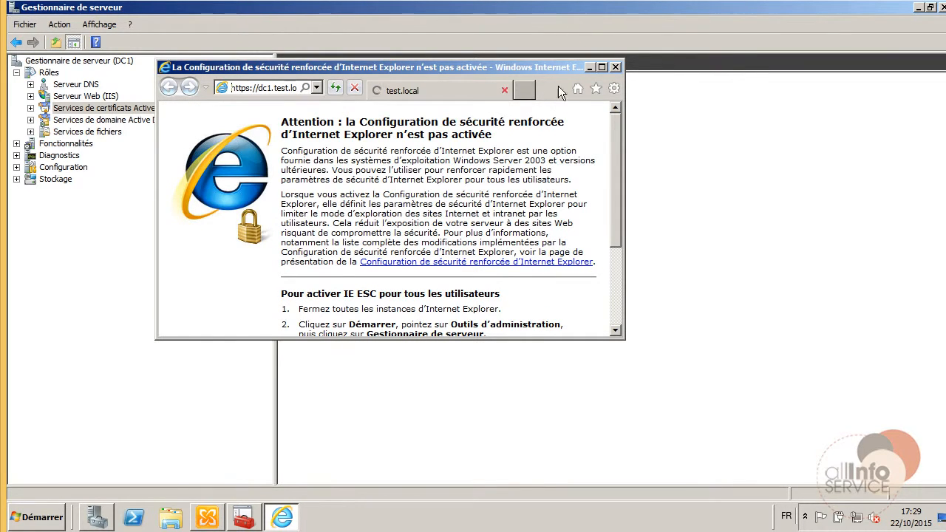
{"action": "left_click", "coordinate": [601, 67]}
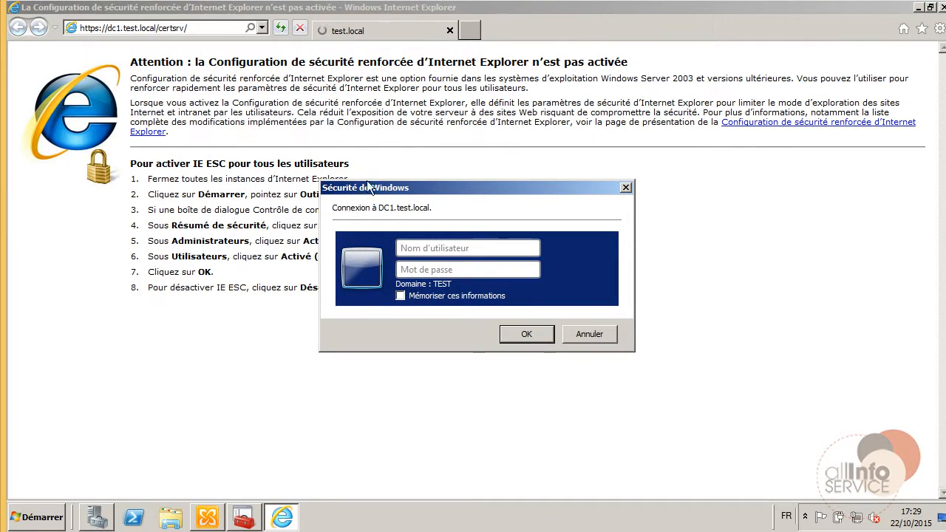
{"action": "left_click", "coordinate": [428, 247]}
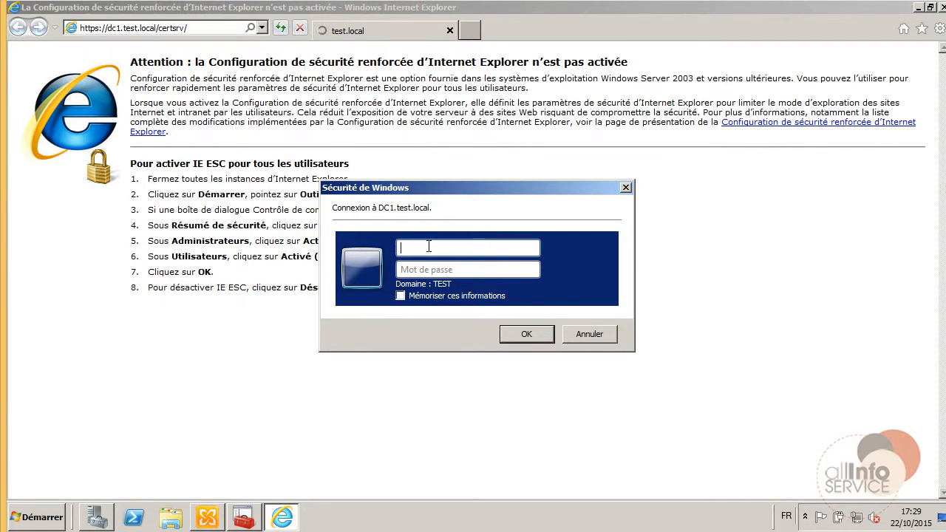
{"action": "type", "text": "administre"}
{"action": "type", "text": "teur"}
{"action": "key", "text": "Tab"}
{"action": "type", "text": "**********"}
{"action": "key", "text": "Return"}
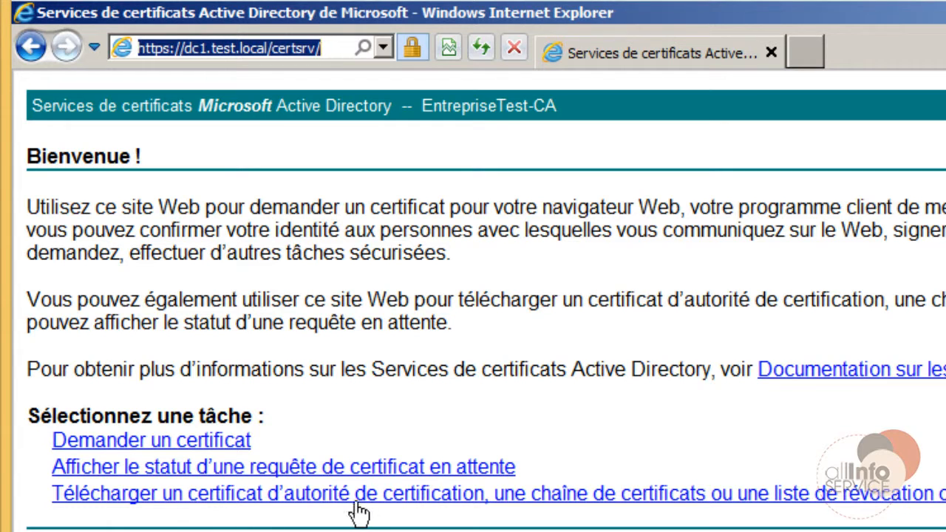
Download the EntrepriseTest-CA certificate as certnew (3).cer and show it in Downloads.
{"action": "left_click", "coordinate": [532, 506]}
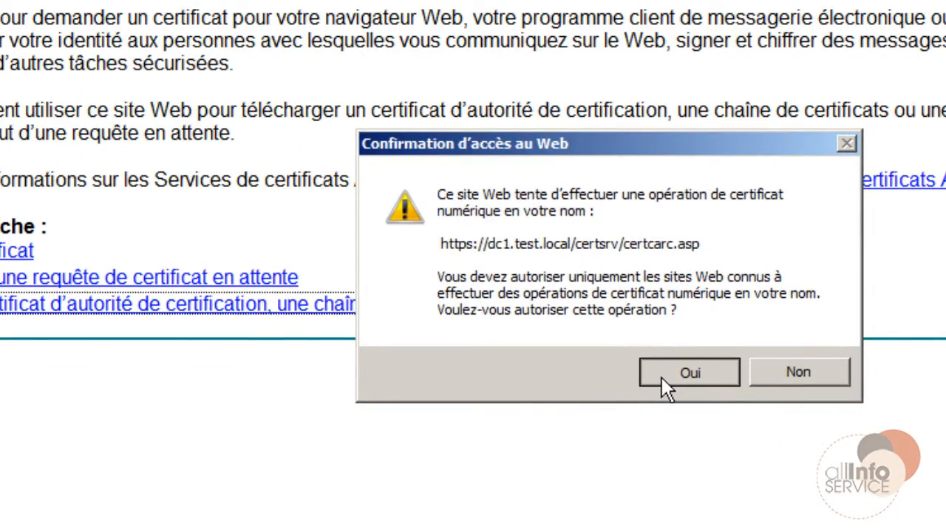
{"action": "left_click", "coordinate": [661, 379]}
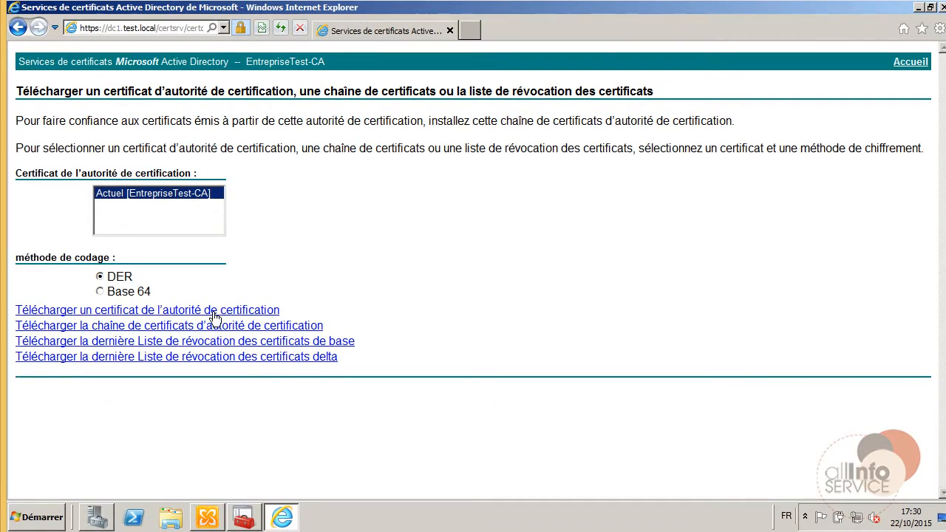
{"action": "left_click", "coordinate": [214, 316]}
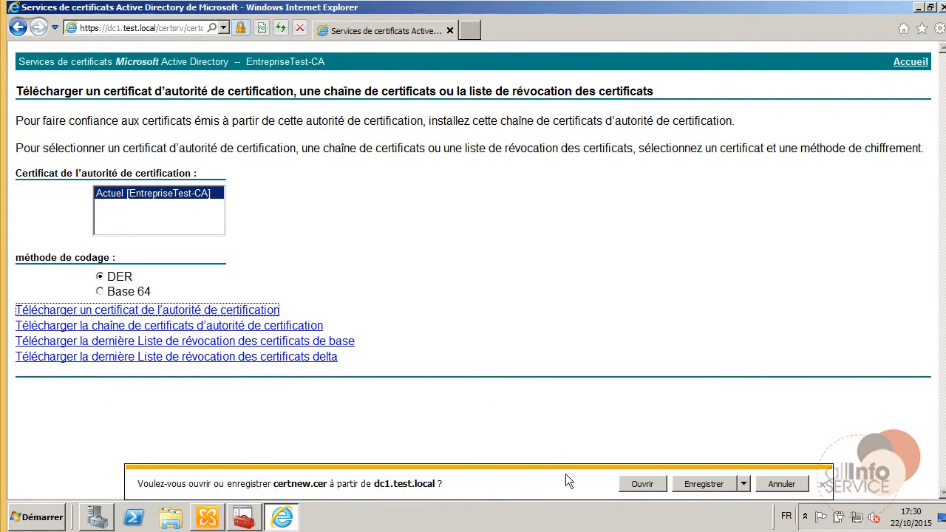
{"action": "left_click", "coordinate": [677, 488]}
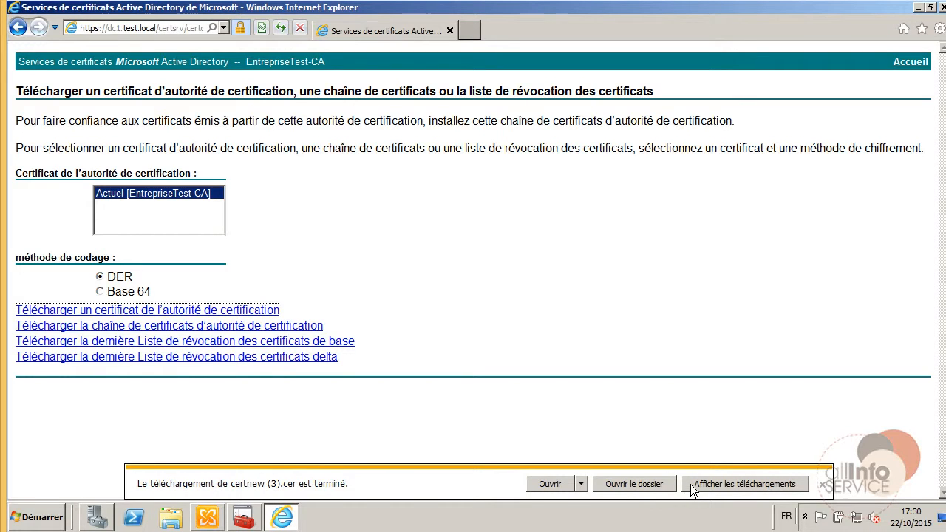
{"action": "left_click", "coordinate": [634, 484]}
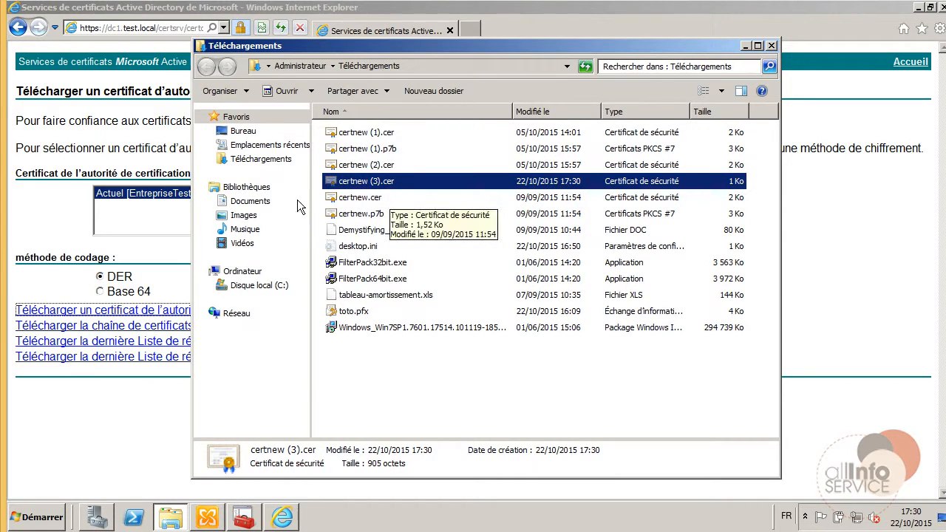
Create a new folder named Partage at the root of C: and open it.
{"action": "left_click", "coordinate": [256, 291]}
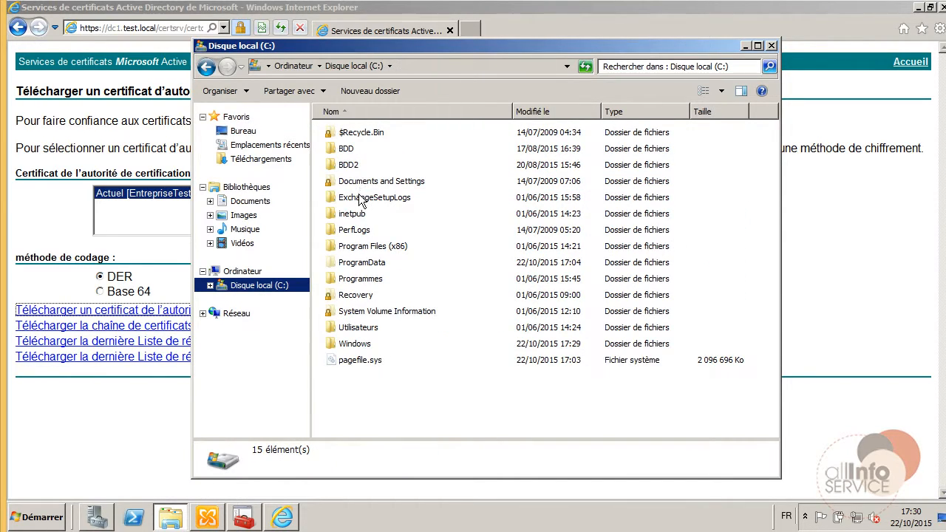
{"action": "right_click", "coordinate": [372, 381]}
{"action": "key", "text": "Escape"}
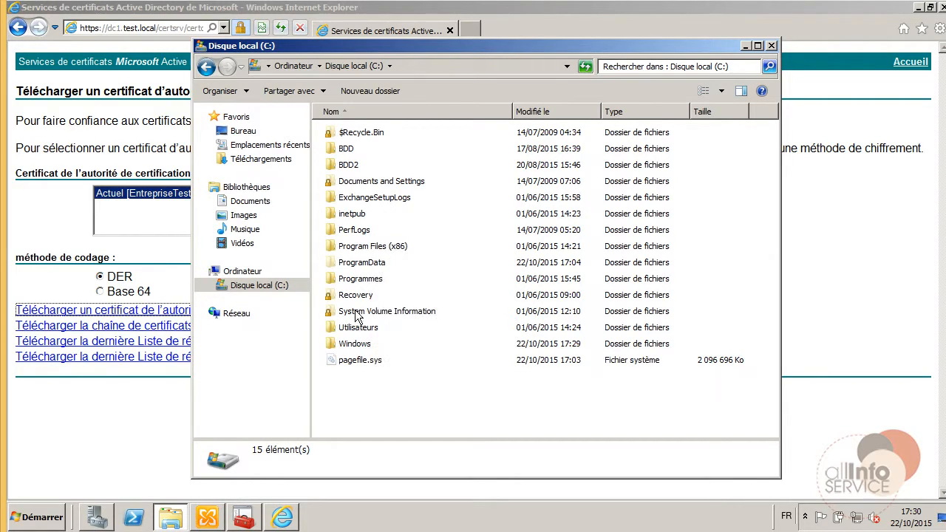
{"action": "right_click", "coordinate": [362, 398]}
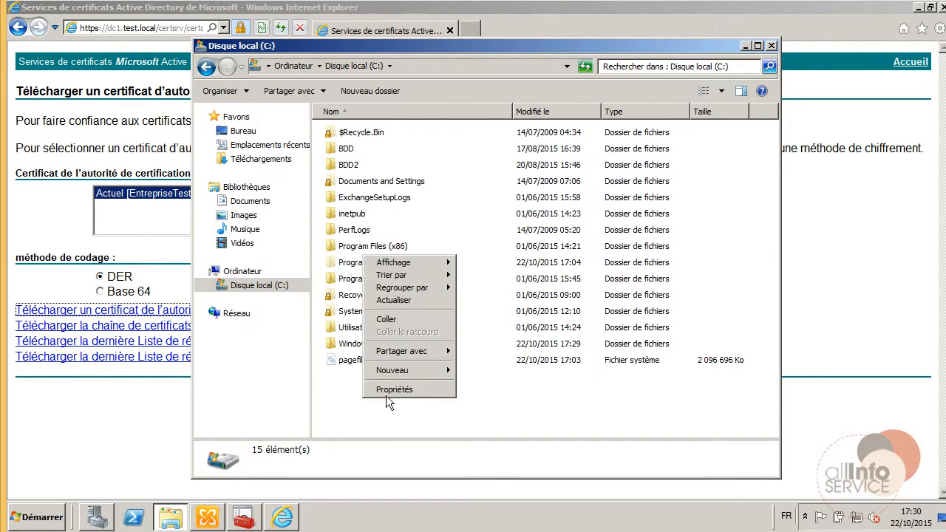
{"action": "mouse_move", "coordinate": [413, 369]}
{"action": "left_click", "coordinate": [480, 371]}
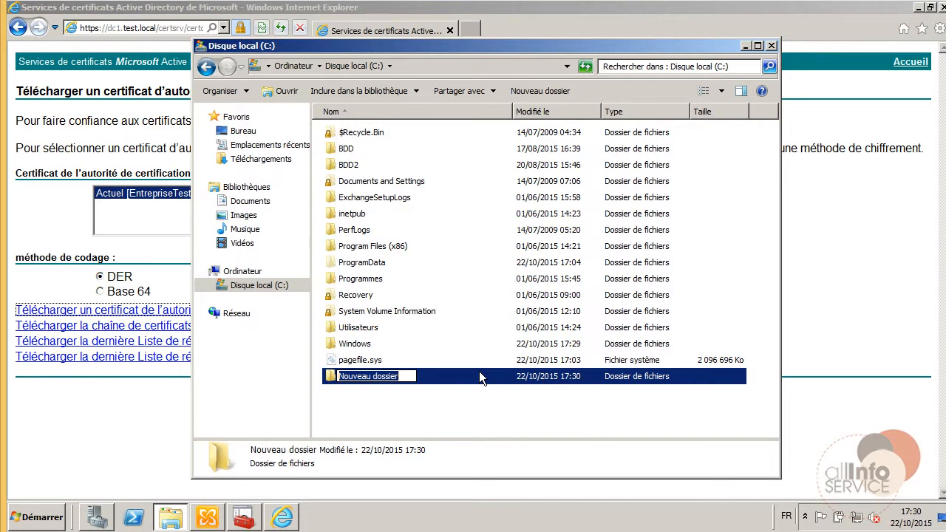
{"action": "type", "text": "Partage"}
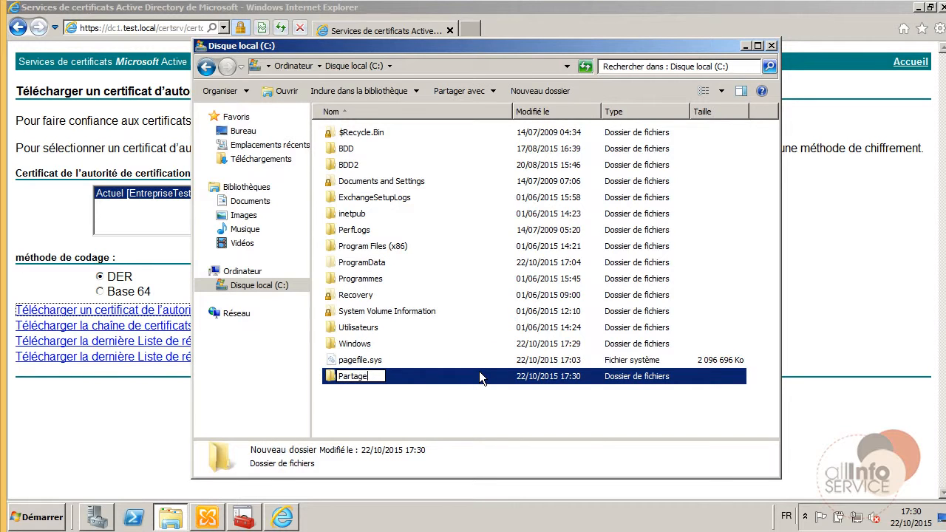
{"action": "key", "text": "Return"}
{"action": "double_click", "coordinate": [479, 372]}
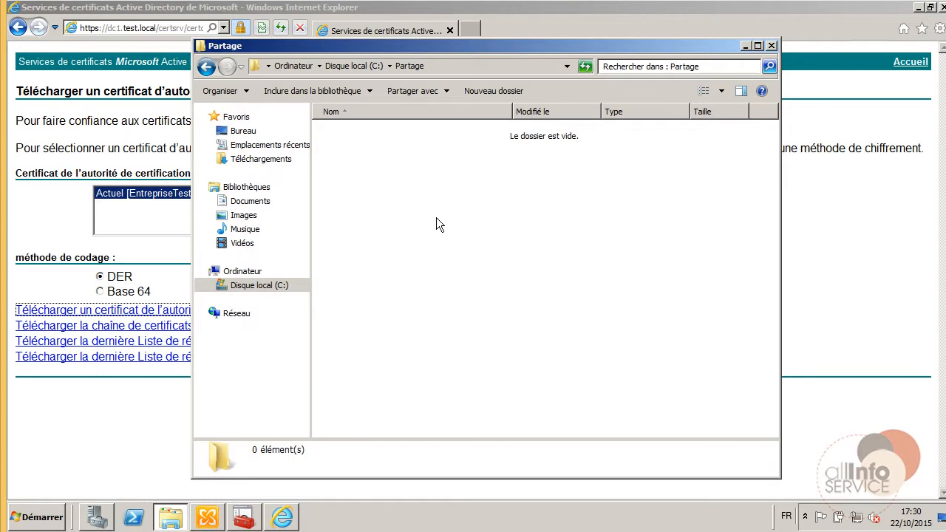
Return from Partage to the C: drive root and minimize Explorer.
{"action": "key", "text": "ctrl+v"}
{"action": "left_click", "coordinate": [214, 92]}
{"action": "left_click", "coordinate": [207, 68]}
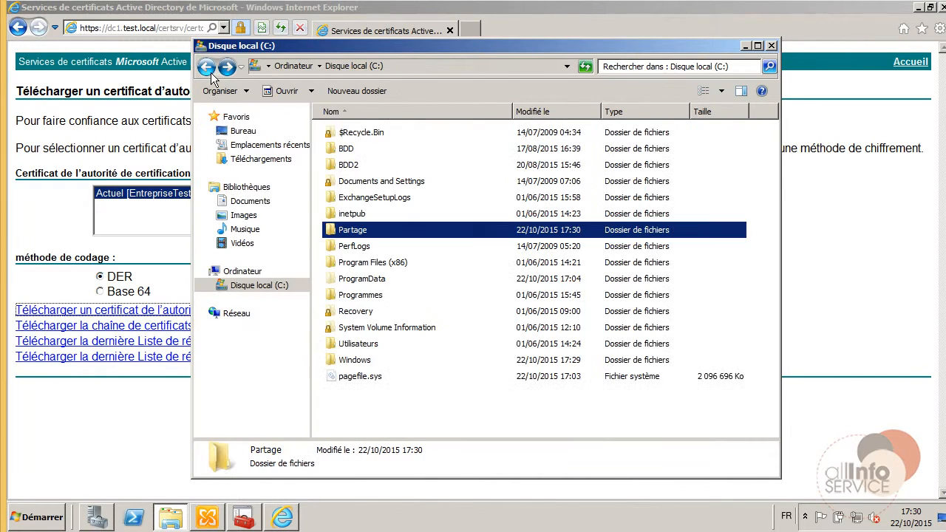
{"action": "right_click", "coordinate": [366, 229]}
{"action": "left_click", "coordinate": [657, 197]}
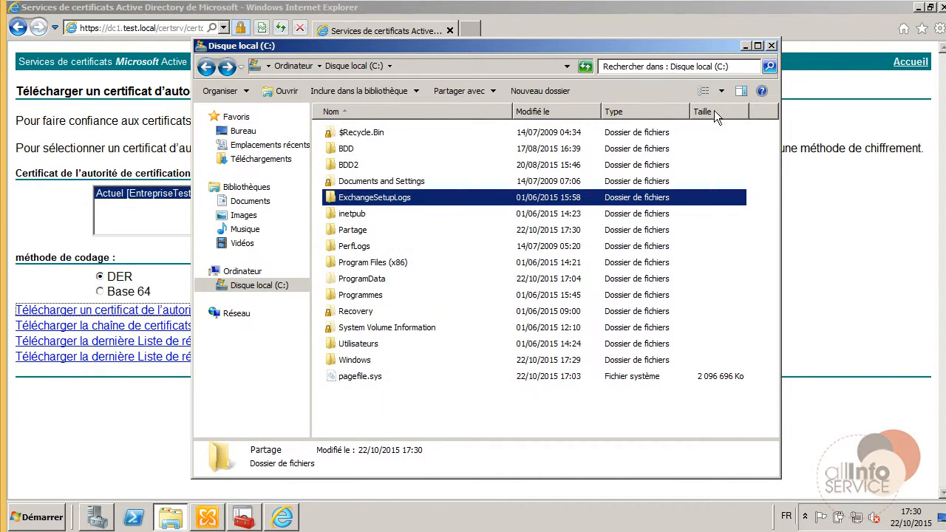
{"action": "left_click", "coordinate": [741, 45]}
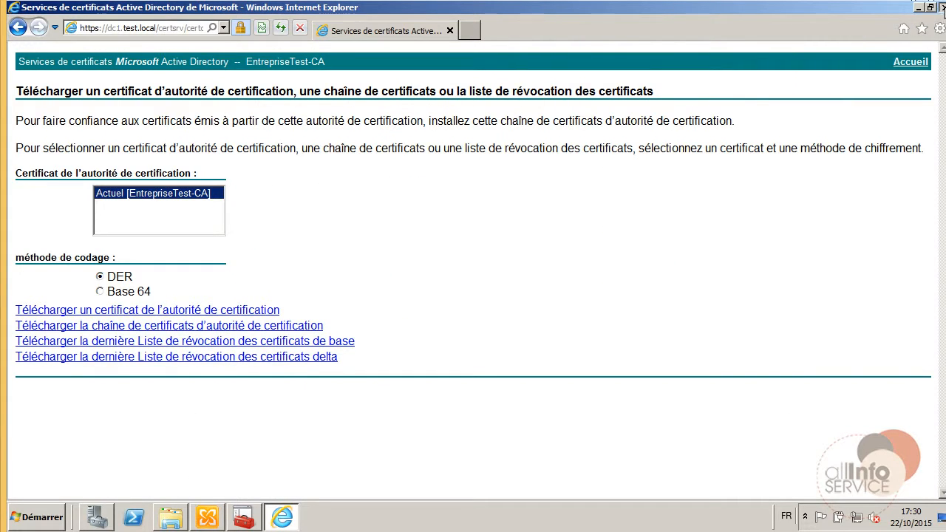
Close the certificate services page in Internet Explorer and bring Server Manager forward.
{"action": "left_click", "coordinate": [938, 7]}
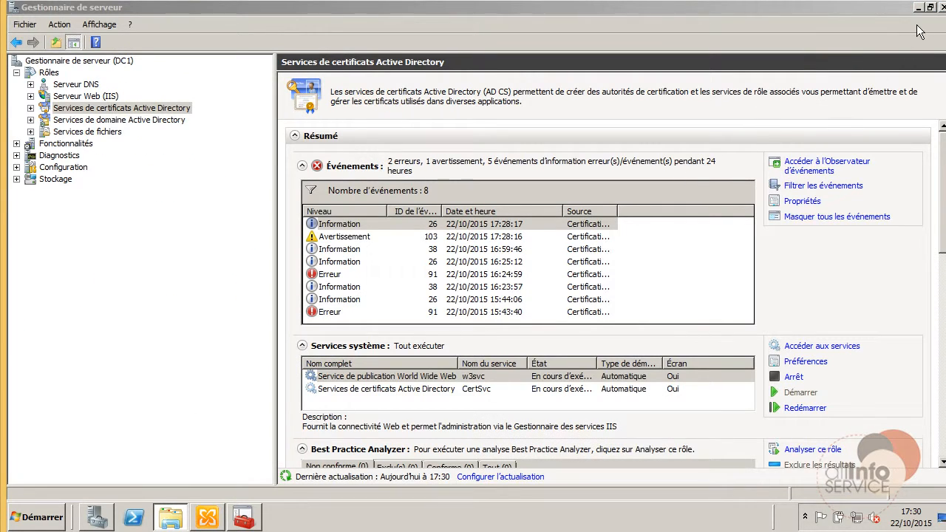
{"action": "left_click", "coordinate": [942, 7]}
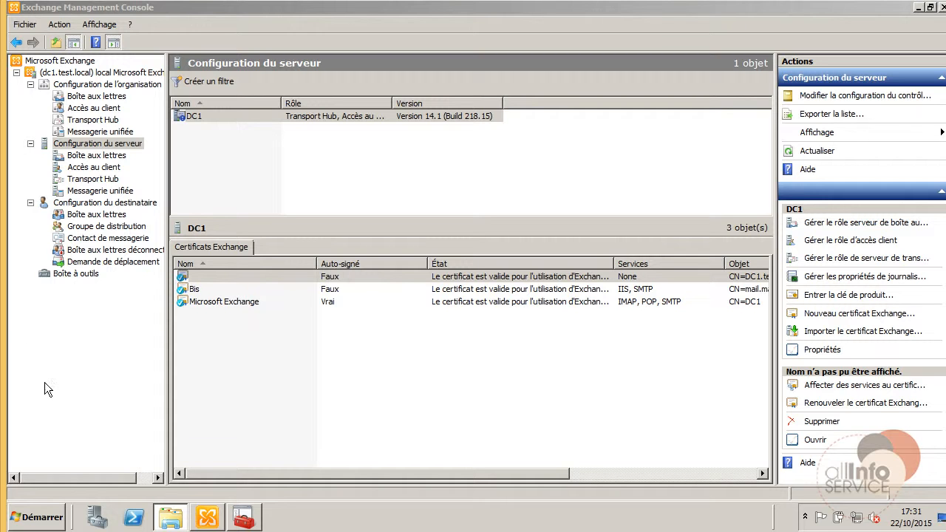
Move certmgr aside and list the Trusted Root Certification Authorities certificates, confirming test-DC1-CA is present.
{"action": "left_click", "coordinate": [242, 517]}
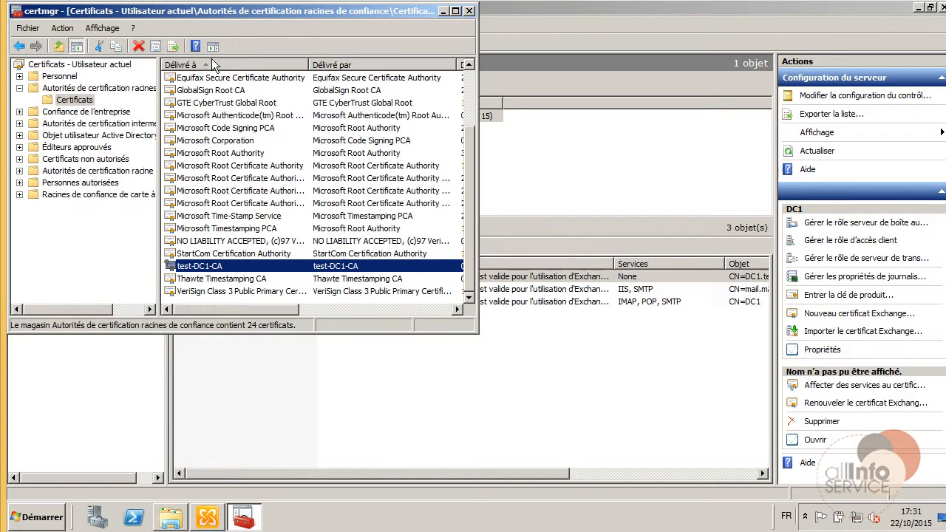
{"action": "left_click_drag", "start_coordinate": [248, 19], "coordinate": [513, 33]}
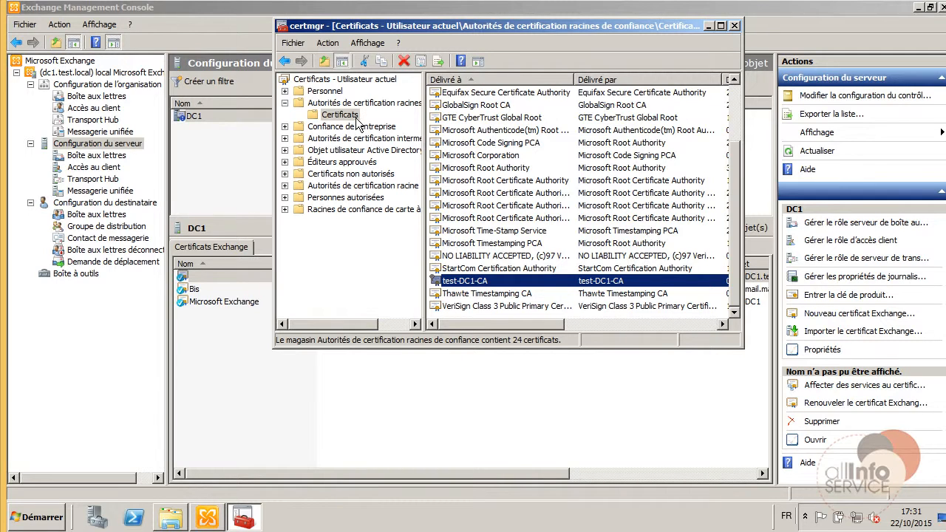
{"action": "left_click", "coordinate": [346, 115]}
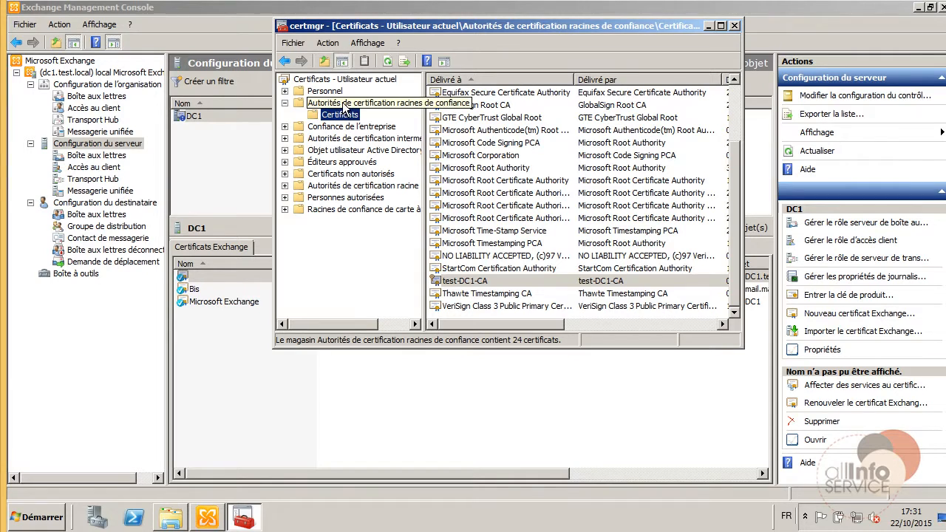
{"action": "left_click", "coordinate": [341, 106]}
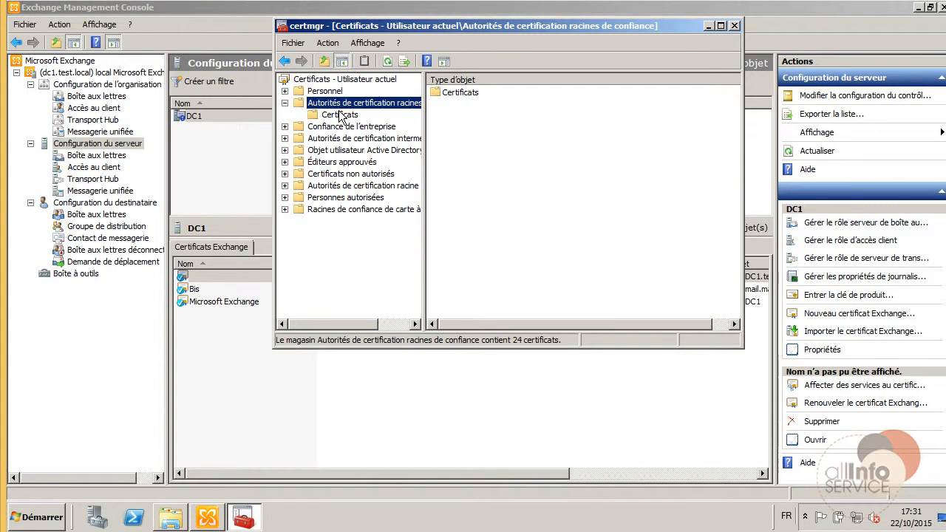
{"action": "left_click", "coordinate": [341, 115]}
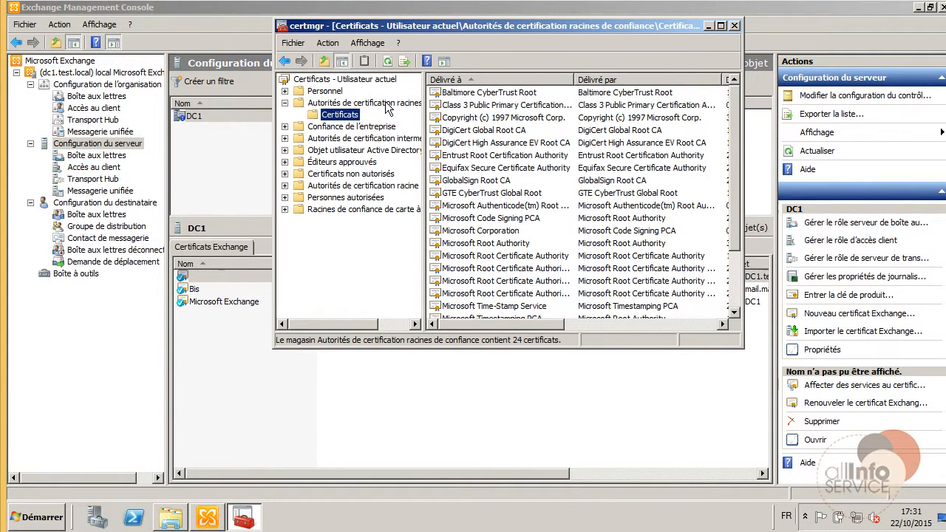
{"action": "left_click", "coordinate": [388, 103]}
{"action": "left_click", "coordinate": [330, 117]}
{"action": "left_click", "coordinate": [59, 517]}
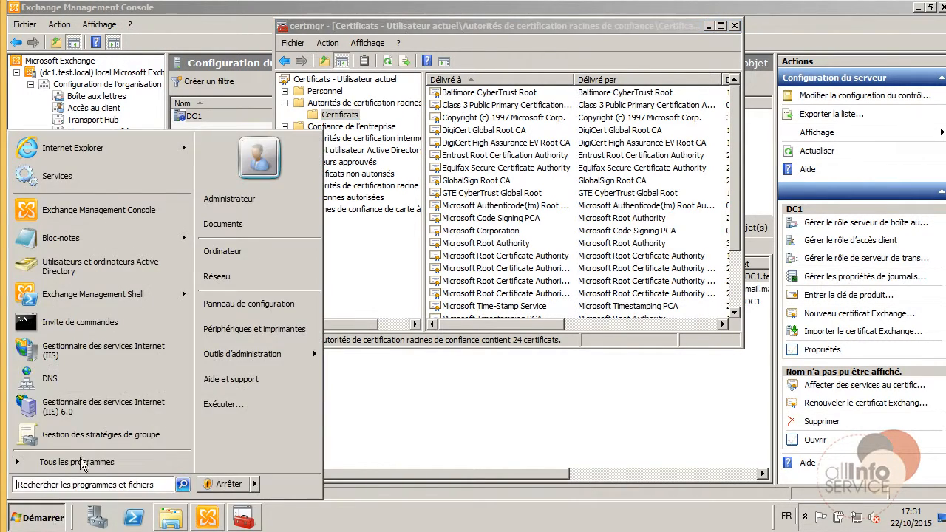
{"action": "left_click", "coordinate": [100, 145]}
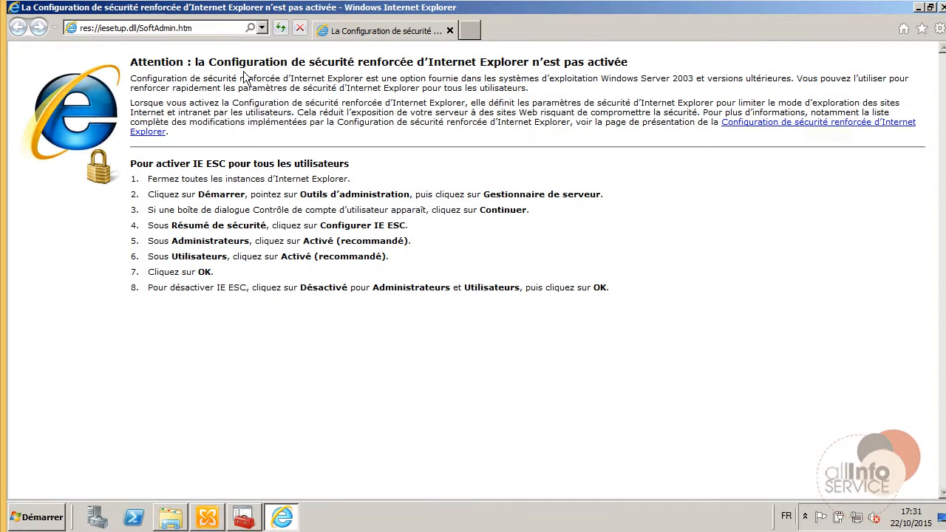
{"action": "left_click", "coordinate": [261, 28]}
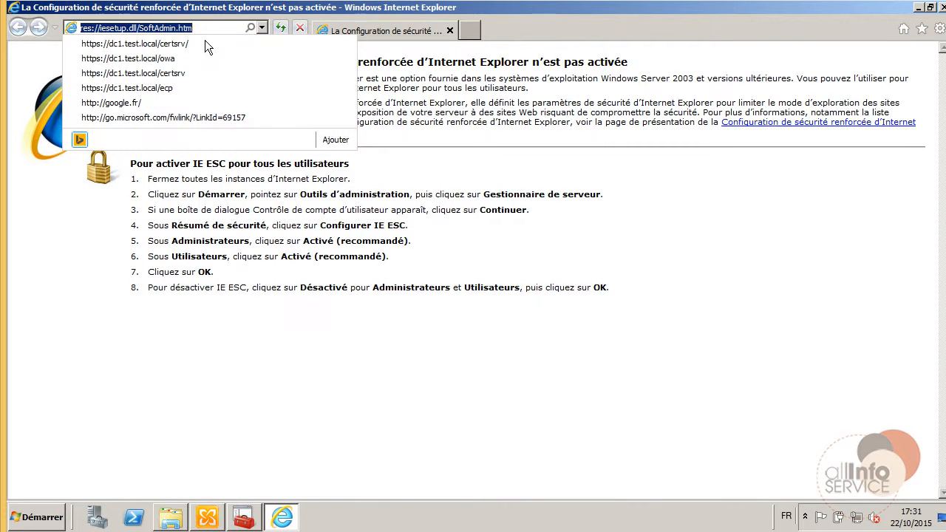
{"action": "left_click", "coordinate": [169, 58]}
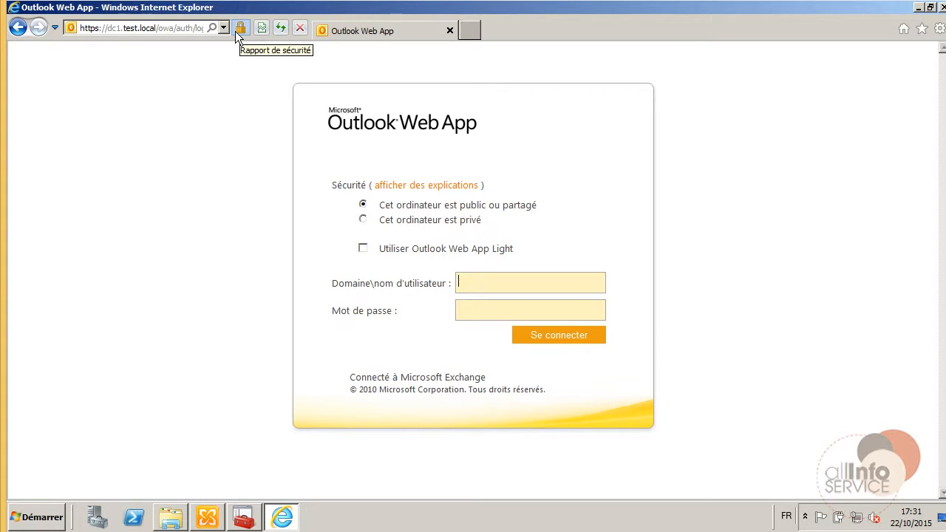
{"action": "left_click", "coordinate": [241, 31]}
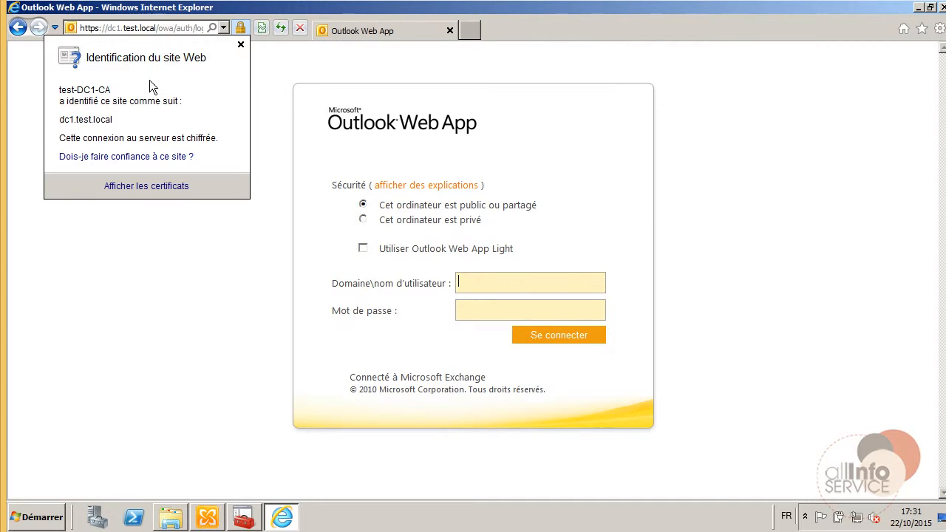
{"action": "left_click", "coordinate": [284, 87]}
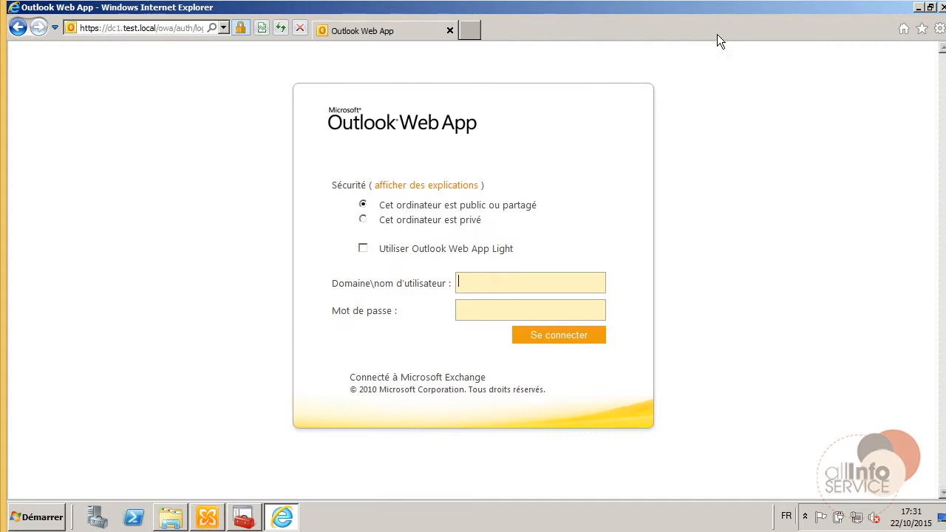
{"action": "left_click", "coordinate": [941, 8]}
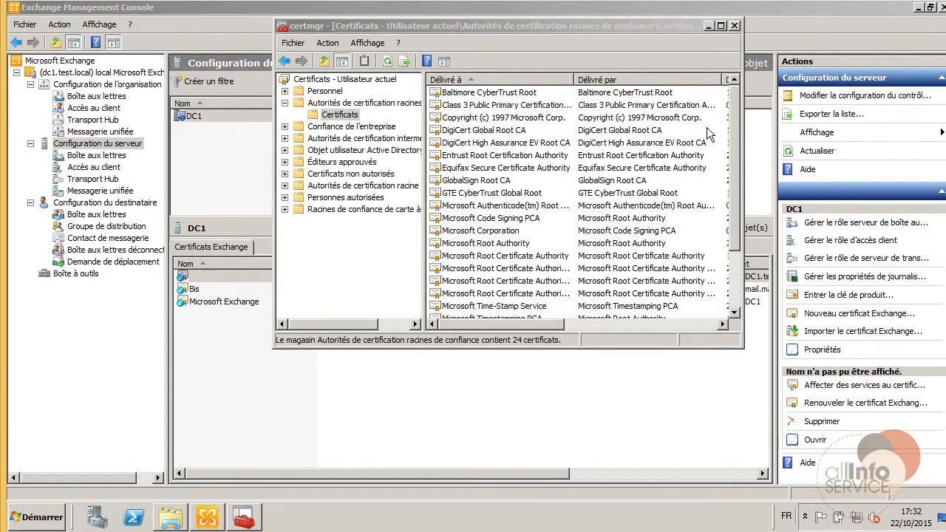
Close certmgr, show DC1's Client Access settings and launch the Enable Outlook Anywhere wizard.
{"action": "left_click", "coordinate": [736, 25]}
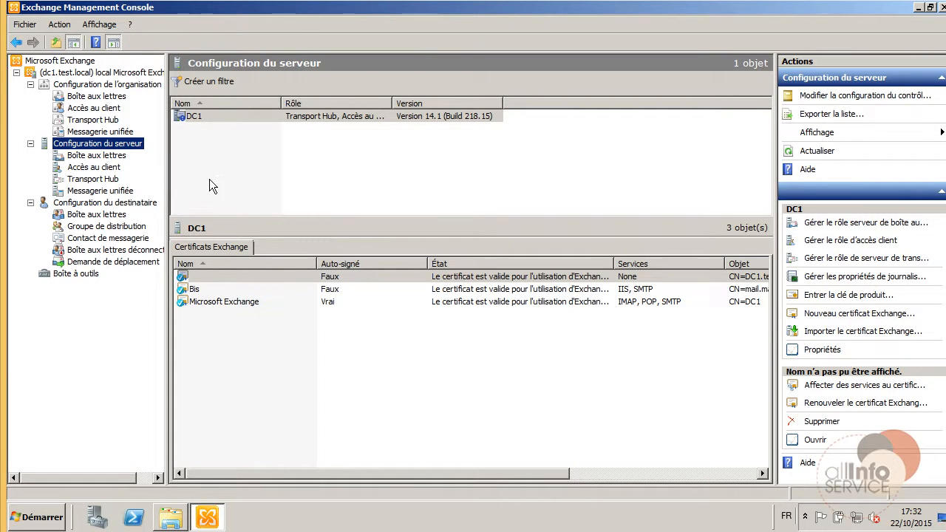
{"action": "left_click", "coordinate": [94, 167]}
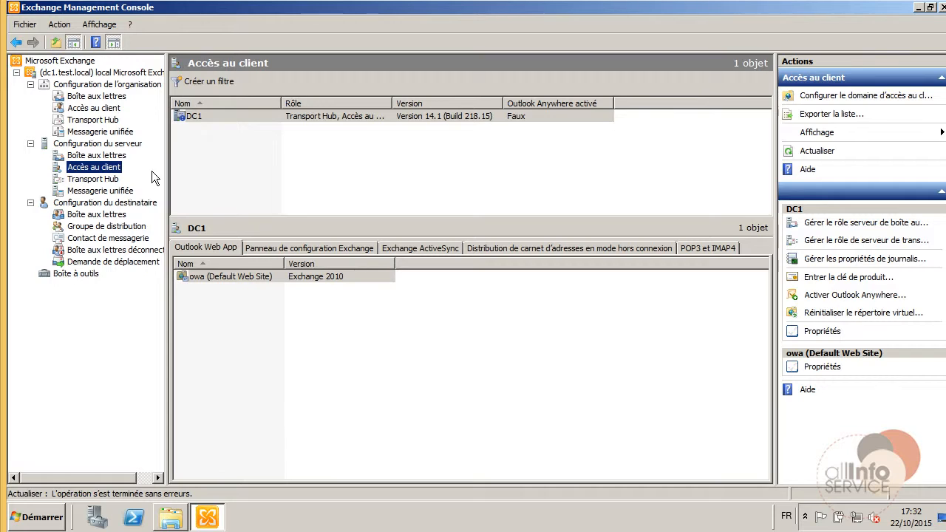
{"action": "left_click", "coordinate": [839, 296]}
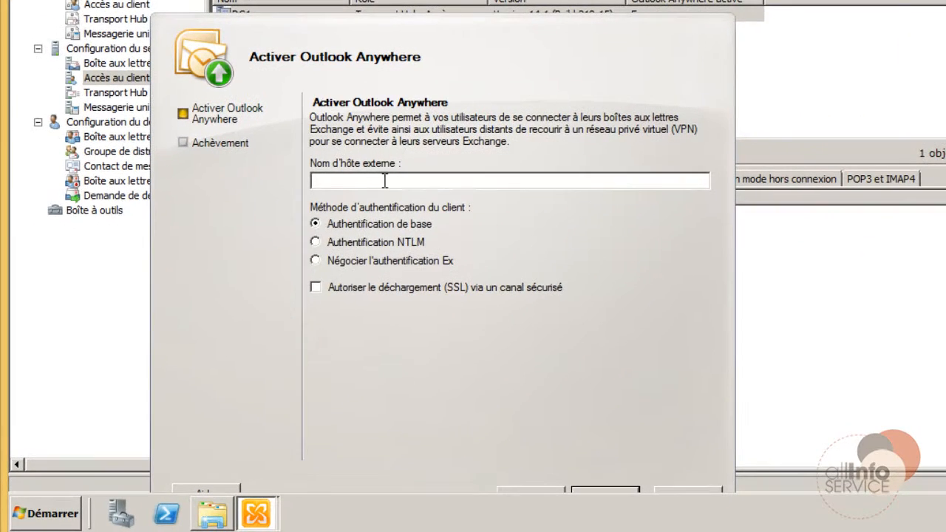
Enable Outlook Anywhere with external host name mail.masociete.fr and NTLM client authentication.
{"action": "left_click", "coordinate": [383, 180]}
{"action": "type", "text": "mail.masociete"}
{"action": "left_click_drag", "start_coordinate": [330, 184], "coordinate": [263, 187]}
{"action": "left_click", "coordinate": [355, 183]}
{"action": "left_click_drag", "start_coordinate": [407, 182], "coordinate": [182, 179]}
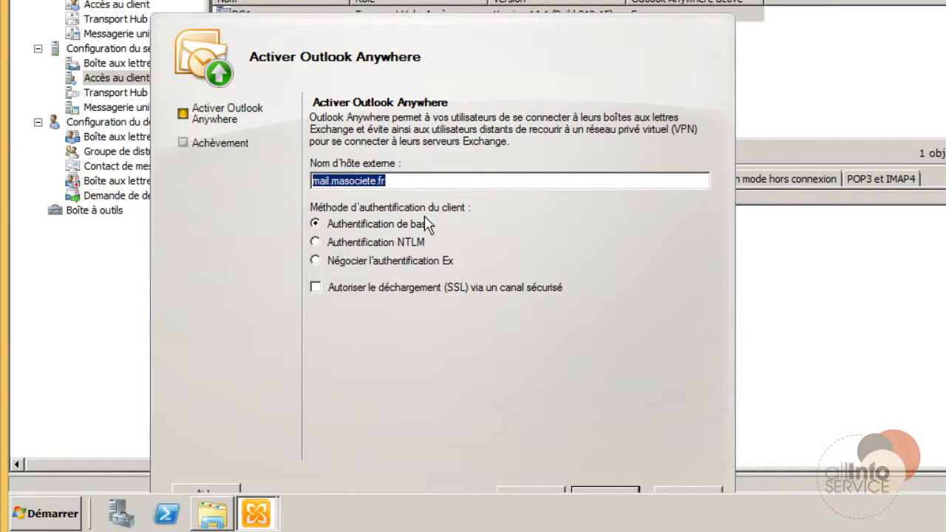
{"action": "left_click", "coordinate": [331, 244]}
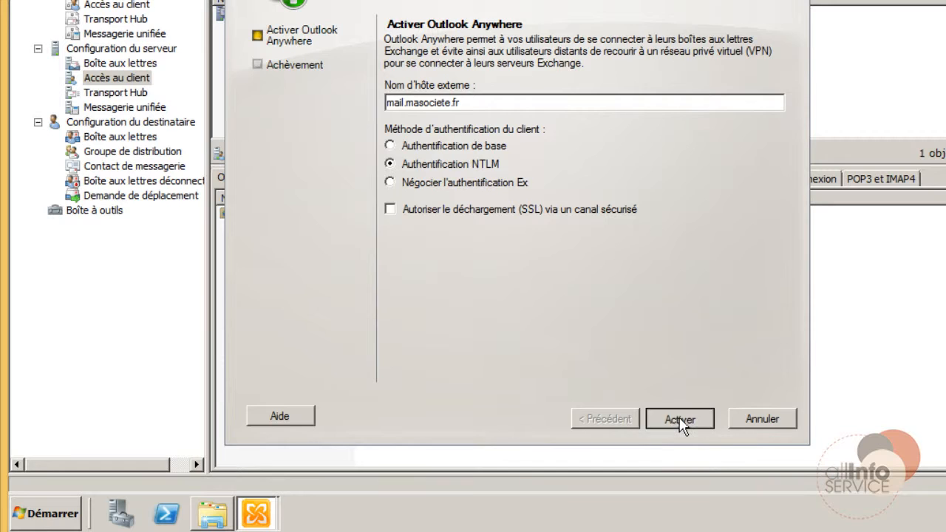
{"action": "left_click", "coordinate": [680, 420]}
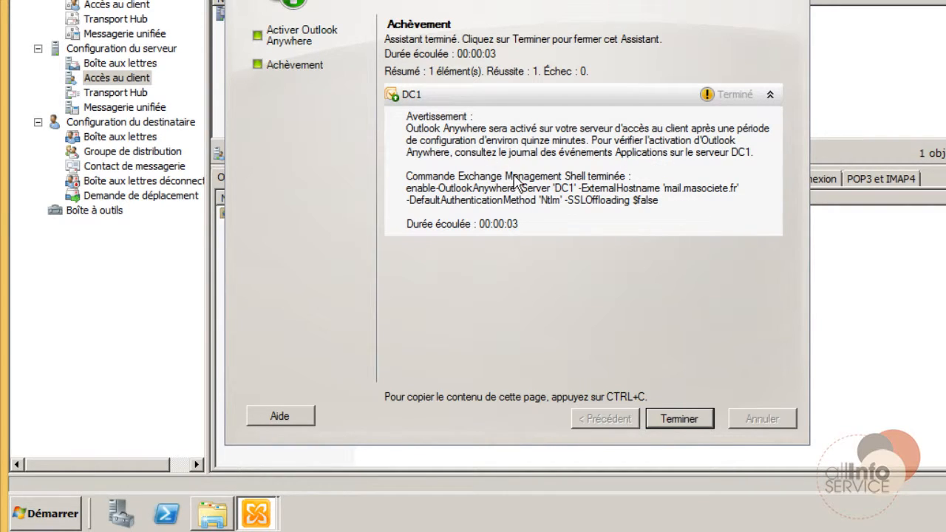
Finish the Outlook Anywhere wizard and inspect the owa virtual directory's external URL.
{"action": "left_click", "coordinate": [680, 419]}
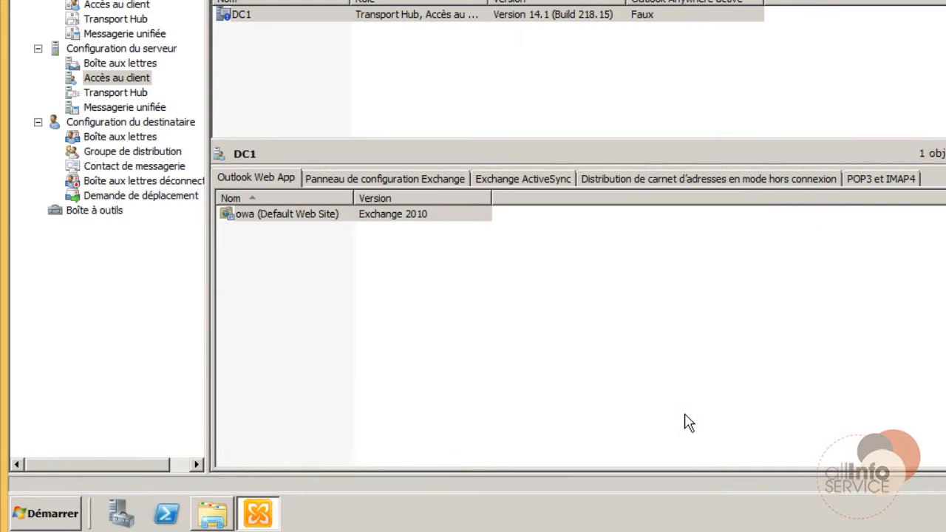
{"action": "right_click", "coordinate": [281, 216]}
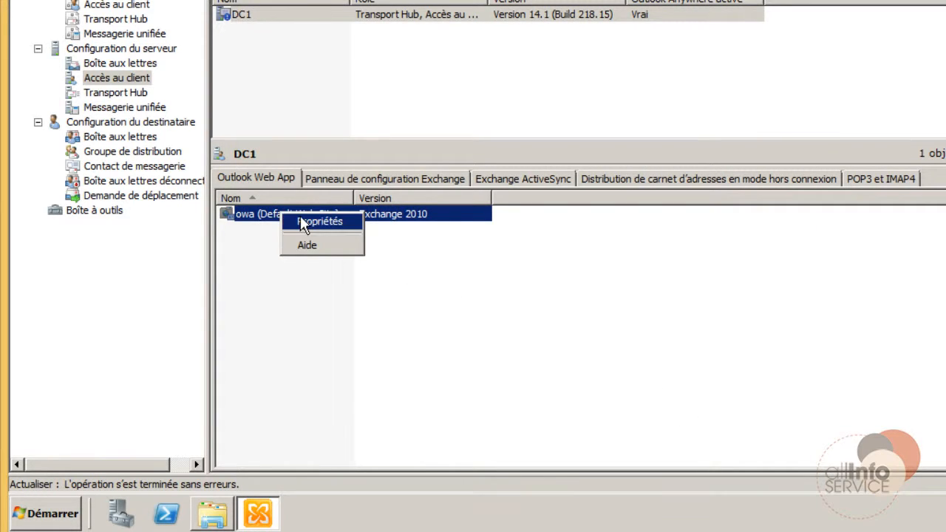
{"action": "left_click", "coordinate": [303, 220]}
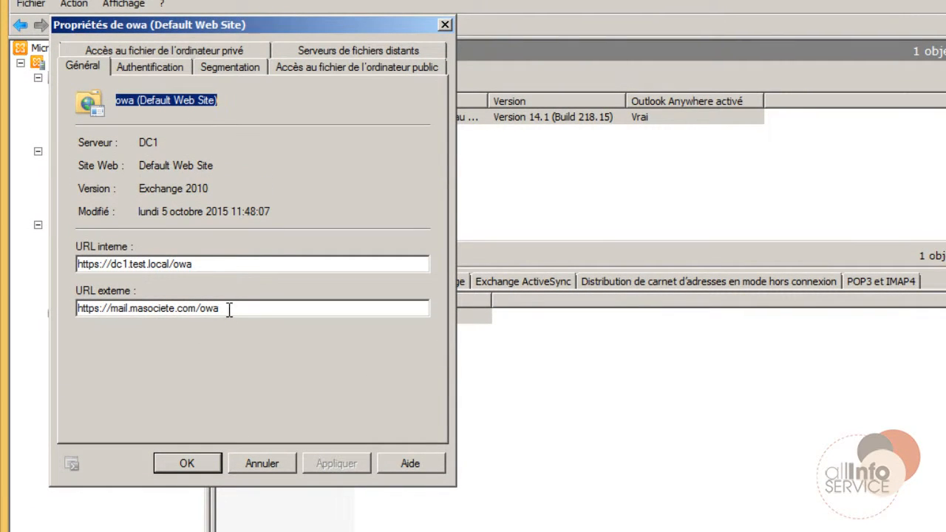
{"action": "left_click_drag", "start_coordinate": [229, 309], "coordinate": [60, 305]}
{"action": "left_click", "coordinate": [264, 466]}
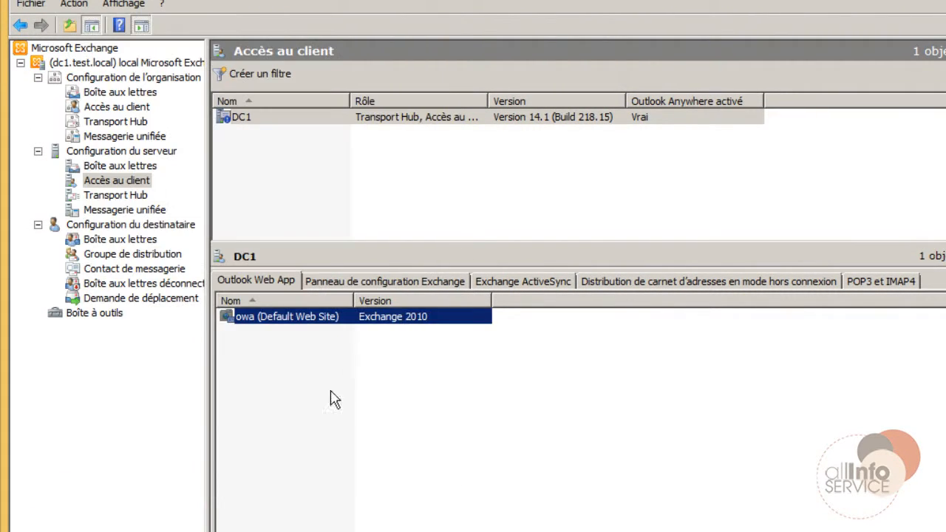
Inspect the ecp virtual directory's properties and close them without changes.
{"action": "left_click", "coordinate": [348, 281]}
{"action": "right_click", "coordinate": [287, 316]}
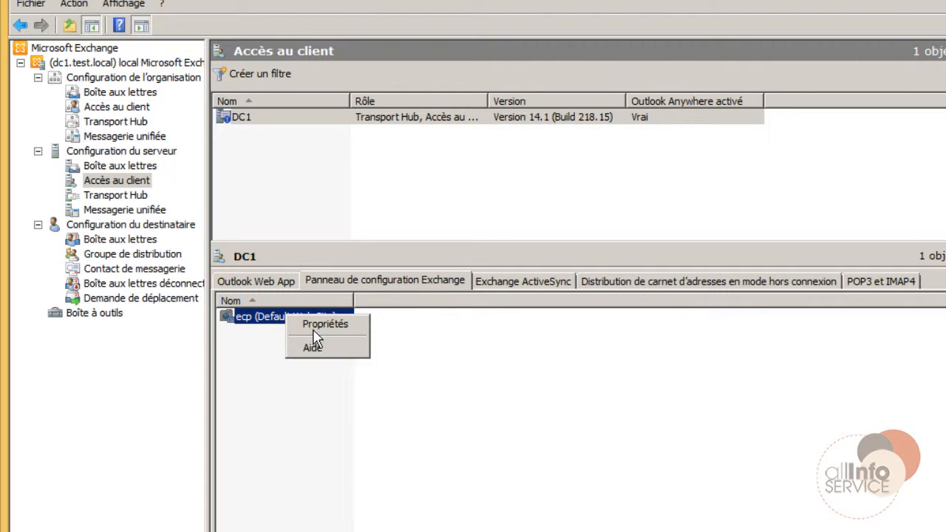
{"action": "left_click", "coordinate": [313, 330]}
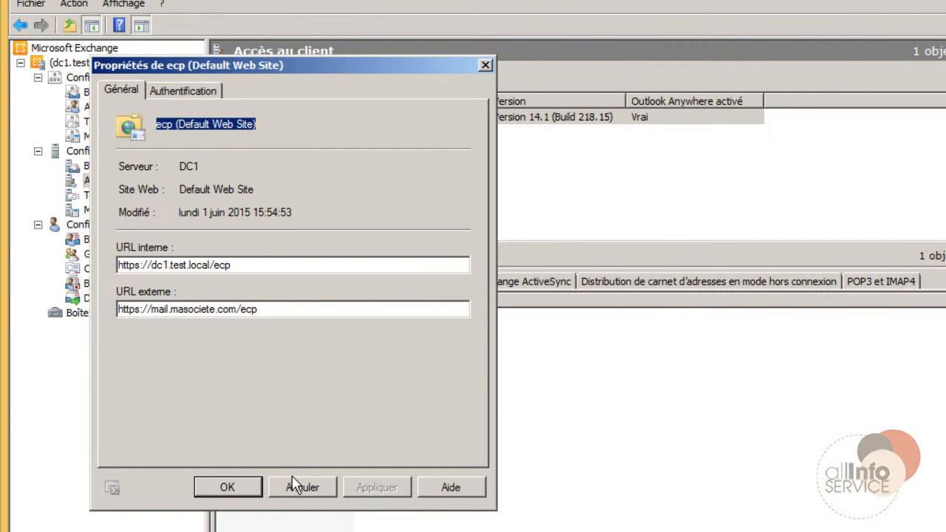
{"action": "left_click", "coordinate": [294, 484]}
{"action": "left_click", "coordinate": [287, 287]}
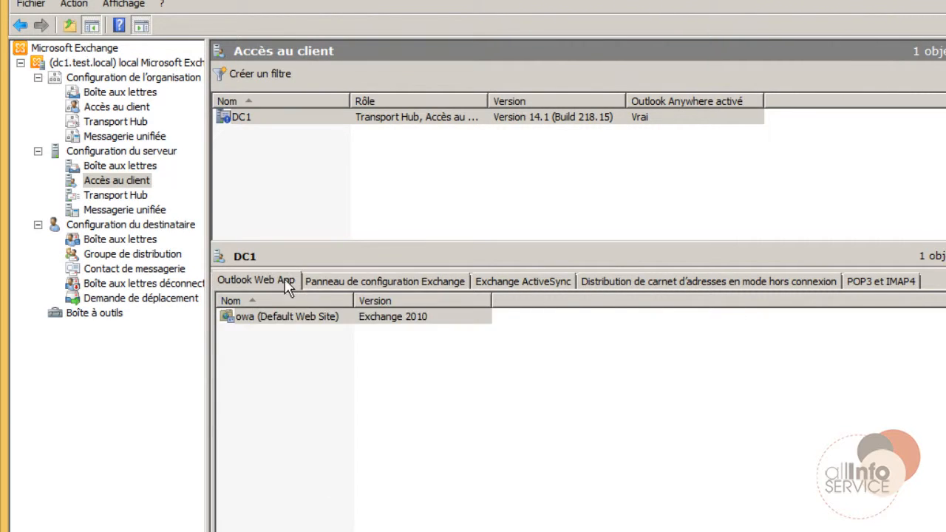
{"action": "right_click", "coordinate": [337, 319]}
{"action": "left_click", "coordinate": [340, 322]}
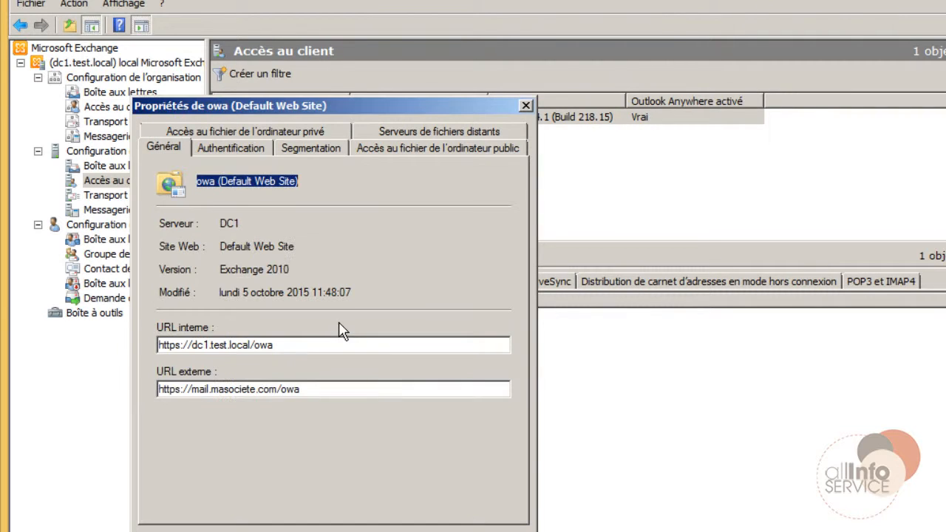
{"action": "left_click_drag", "start_coordinate": [306, 390], "coordinate": [154, 389]}
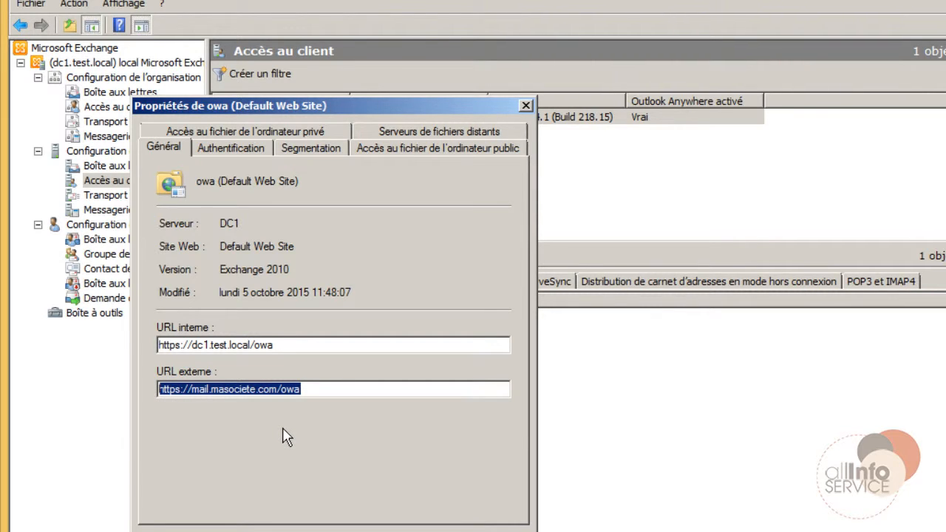
{"action": "left_click", "coordinate": [189, 390]}
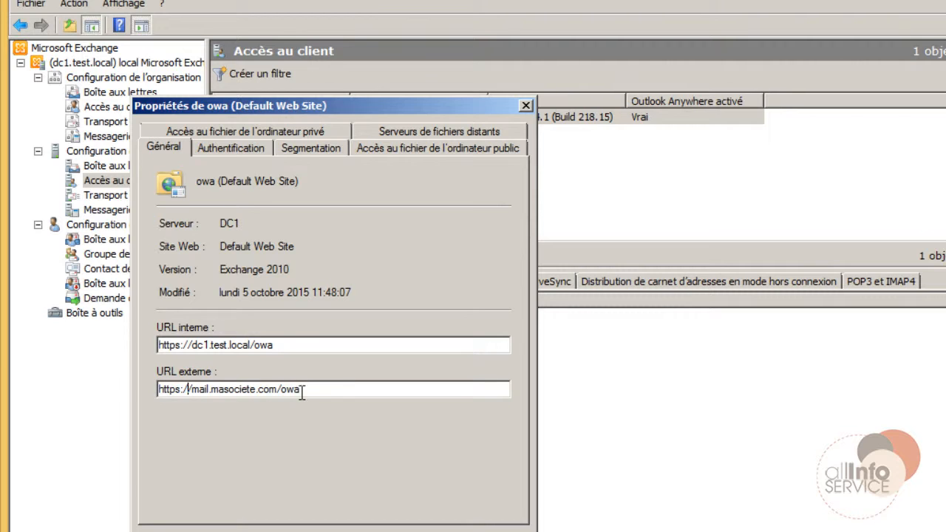
{"action": "left_click_drag", "start_coordinate": [302, 391], "coordinate": [120, 387]}
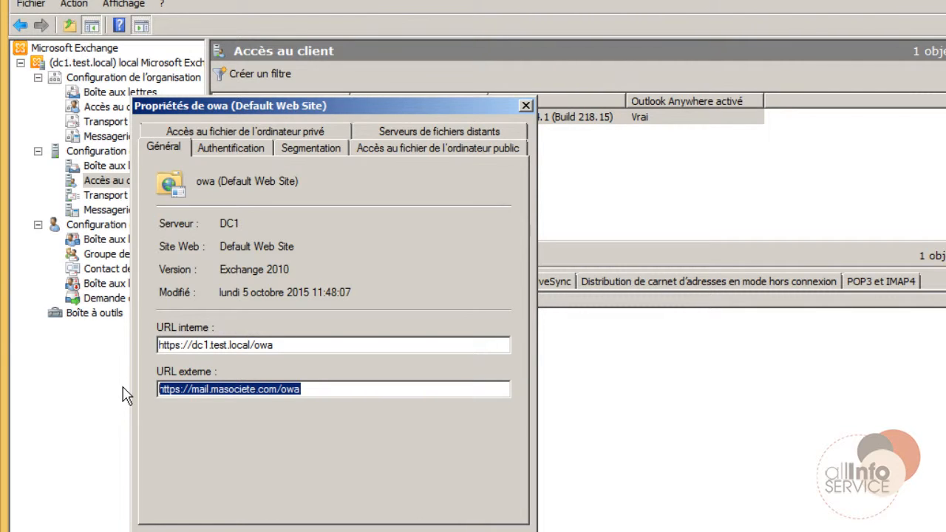
{"action": "left_click", "coordinate": [353, 531]}
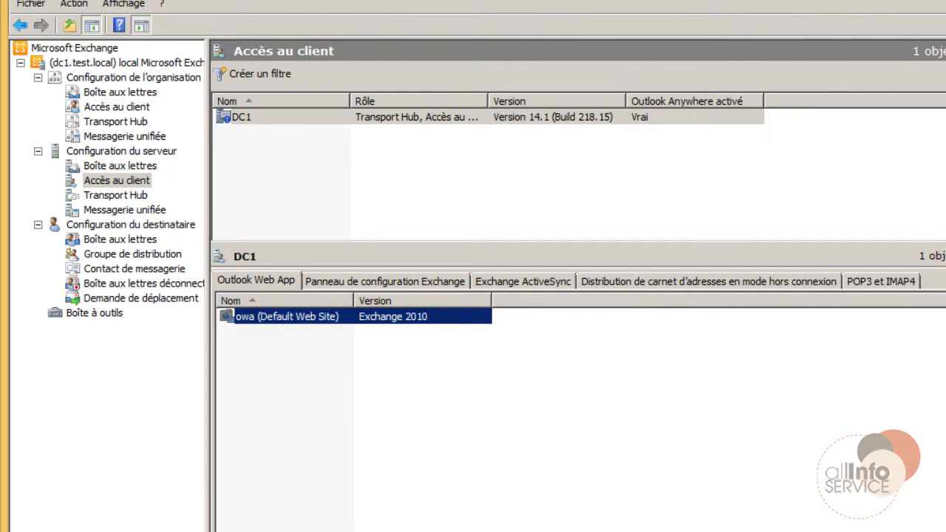
In an administrator command prompt, run nslookup to resolve google.fr and outlook.com.
{"action": "key", "text": "super"}
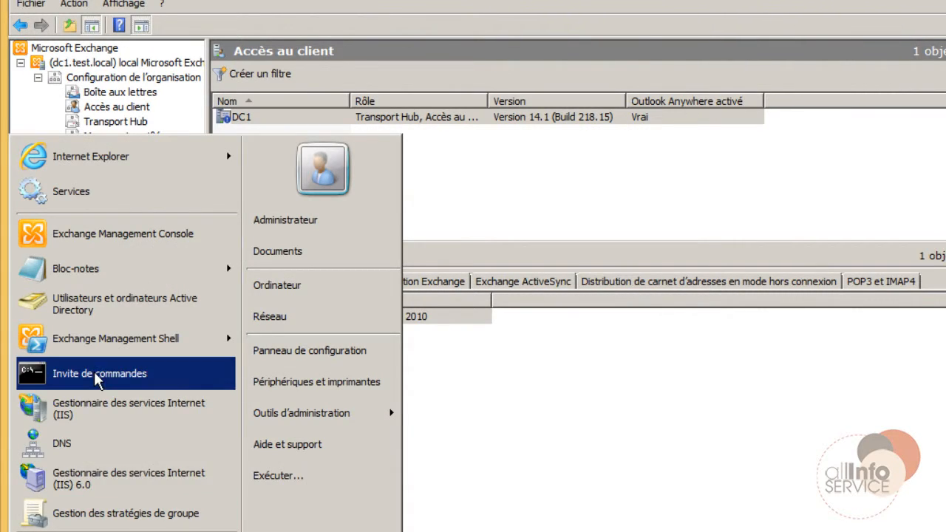
{"action": "left_click", "coordinate": [111, 380]}
{"action": "type", "text": "nslookup"}
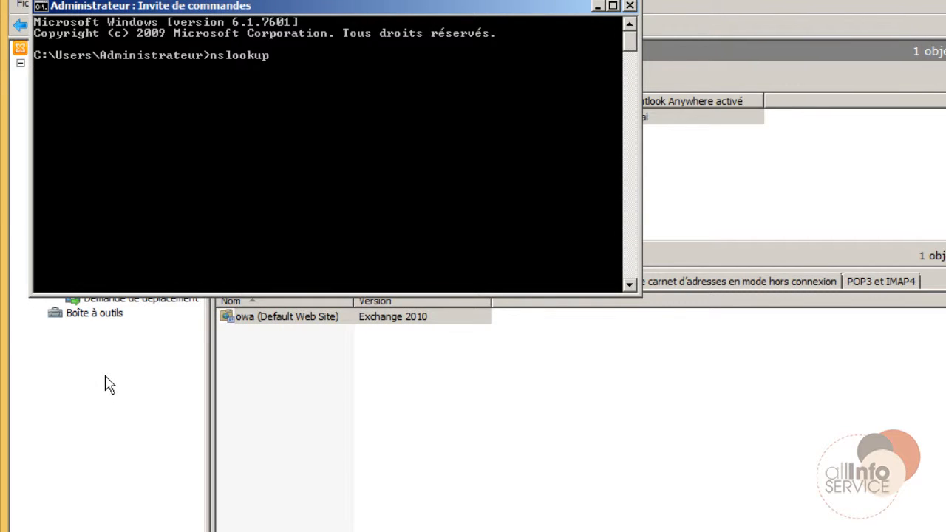
{"action": "key", "text": "Return"}
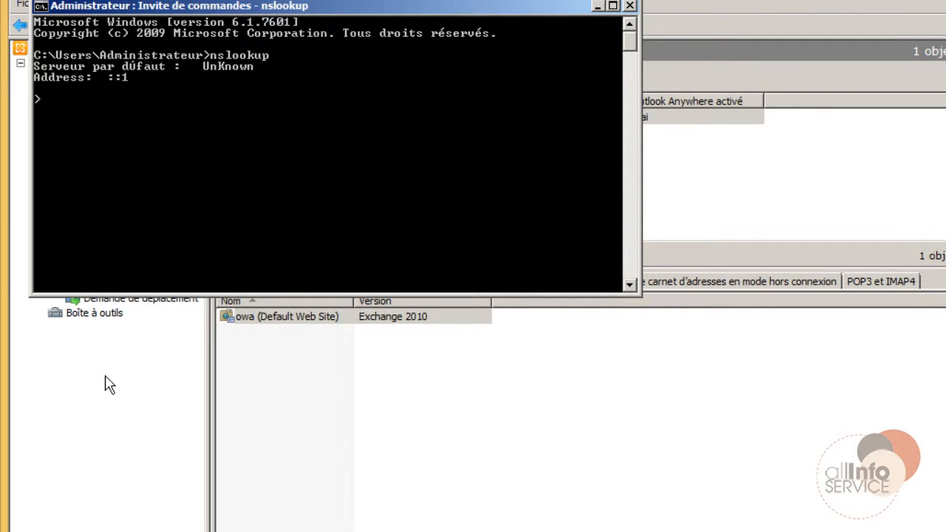
{"action": "type", "text": "google.fr"}
{"action": "key", "text": "Return"}
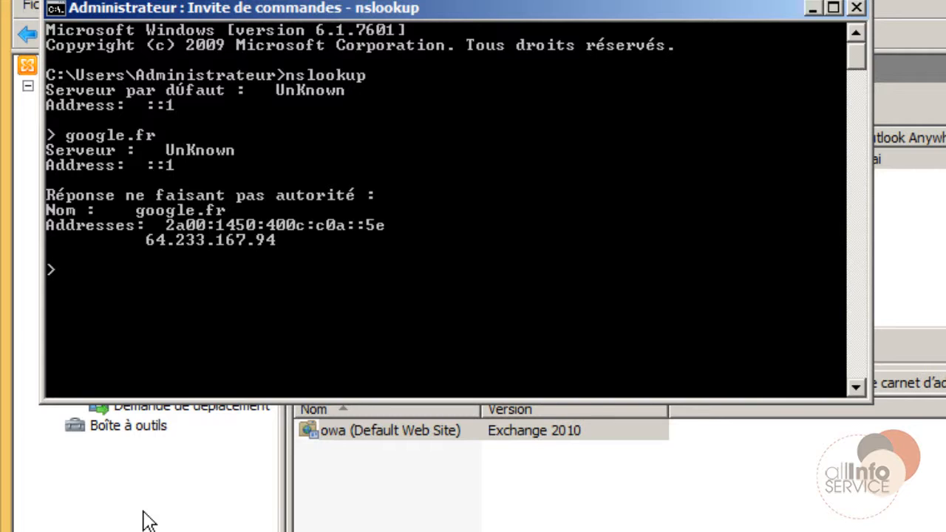
{"action": "type", "text": "outlook.com"}
{"action": "key", "text": "Return"}
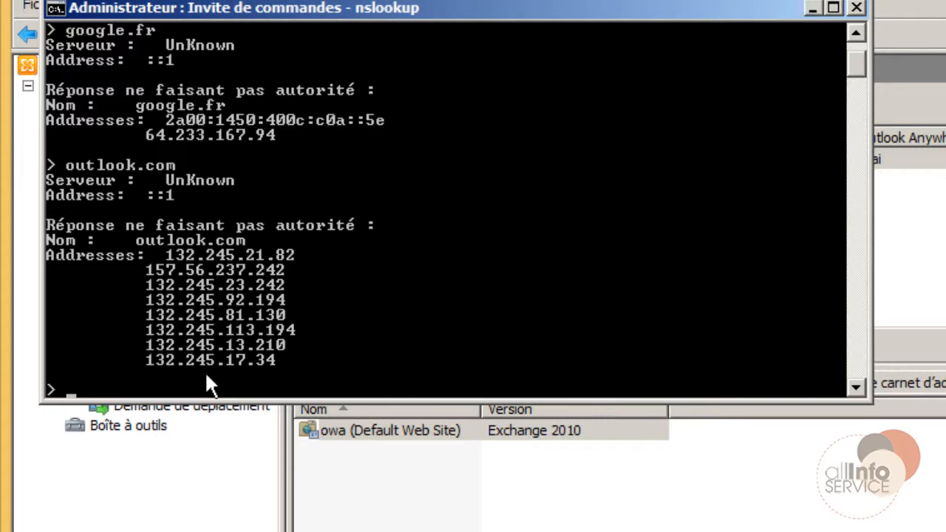
Switch nslookup to set type=mx and query outlook.com's mail exchangers.
{"action": "type", "text": "set type="}
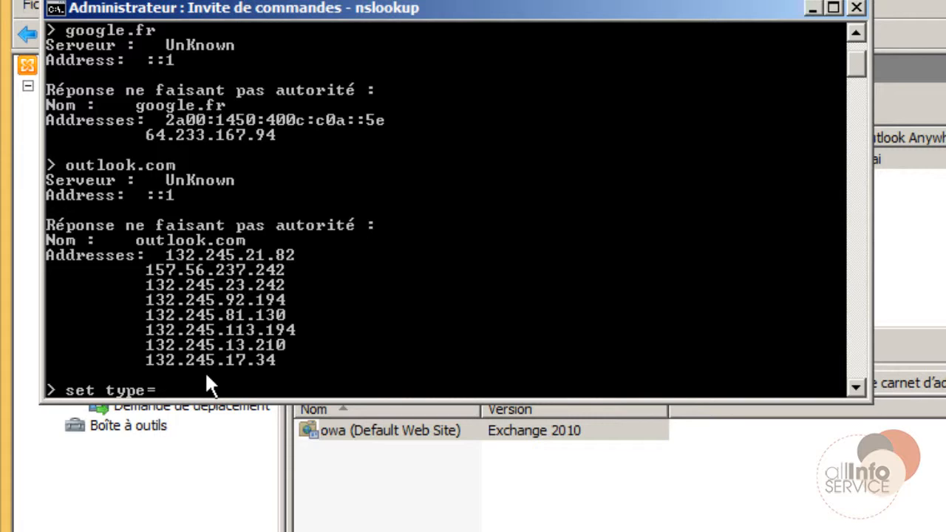
{"action": "type", "text": "mx"}
{"action": "key", "text": "Return"}
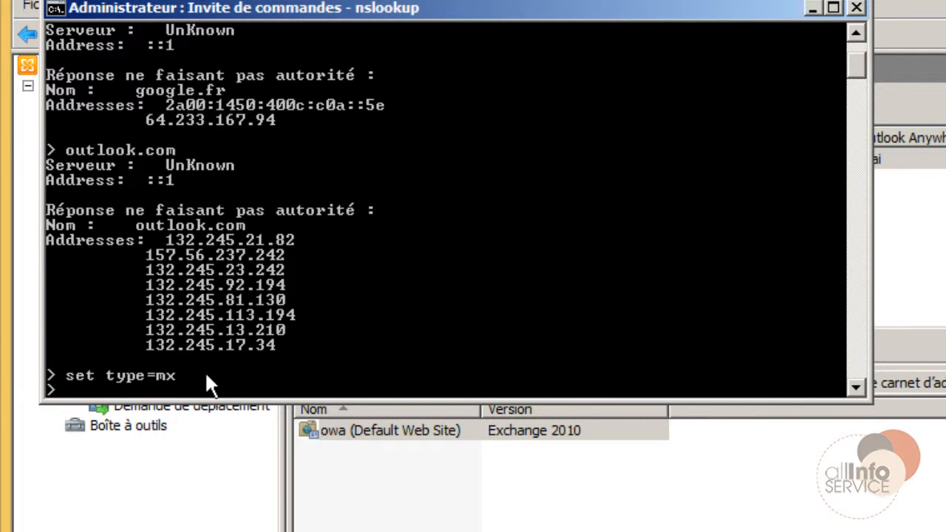
{"action": "type", "text": "outlook.com"}
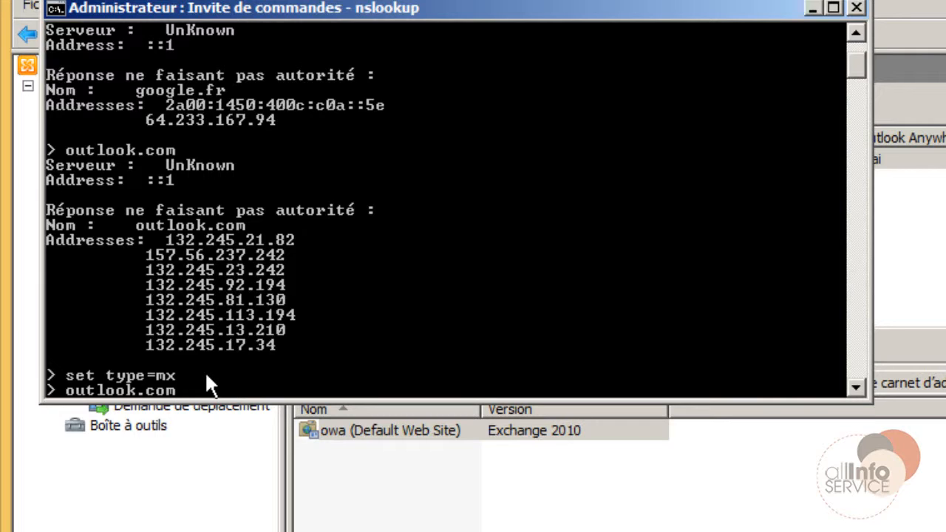
{"action": "key", "text": "Return"}
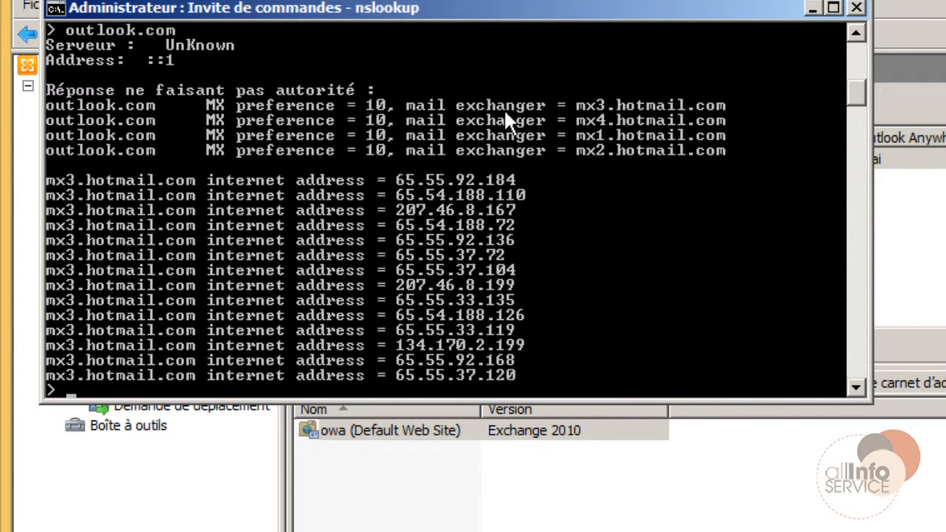
Scroll through the nslookup output showing outlook.com's mx1–mx4.hotmail.com exchangers at preference 10.
{"action": "scroll", "coordinate": [505, 115], "scroll_direction": "up", "scroll_amount": 5}
{"action": "scroll", "coordinate": [427, 236], "scroll_direction": "down", "scroll_amount": 3}
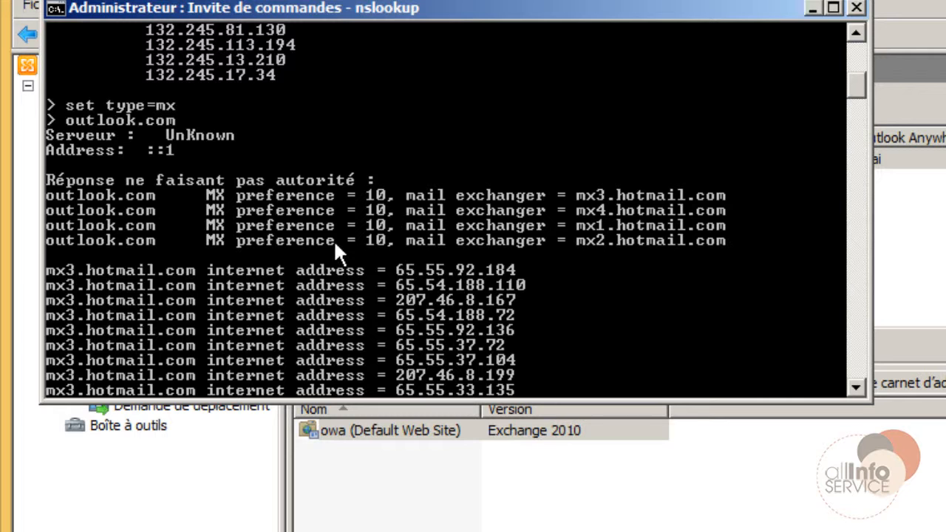
{"action": "scroll", "coordinate": [333, 240], "scroll_direction": "down", "scroll_amount": 4}
{"action": "scroll", "coordinate": [372, 241], "scroll_direction": "up", "scroll_amount": 7}
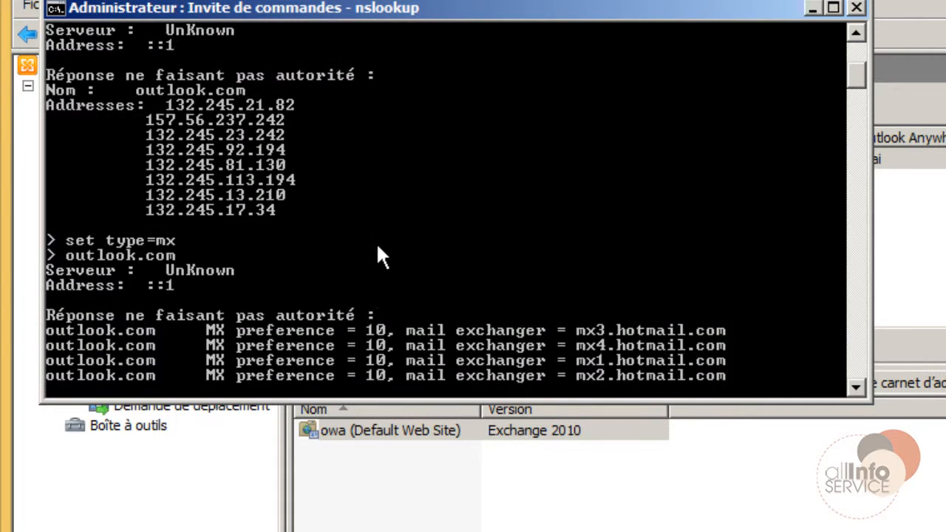
{"action": "scroll", "coordinate": [377, 243], "scroll_direction": "down", "scroll_amount": 6}
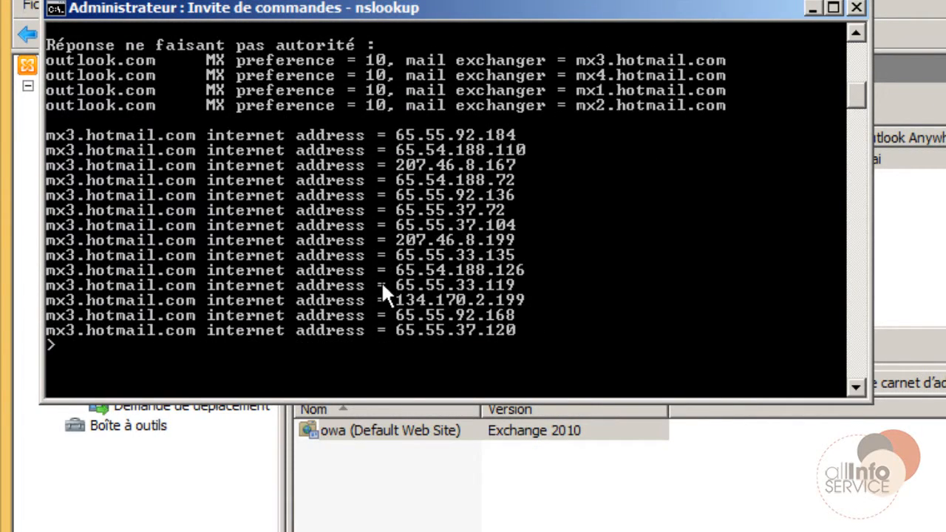
{"action": "scroll", "coordinate": [382, 285], "scroll_direction": "up", "scroll_amount": 5}
{"action": "scroll", "coordinate": [343, 250], "scroll_direction": "down", "scroll_amount": 5}
{"action": "scroll", "coordinate": [398, 248], "scroll_direction": "up", "scroll_amount": 8}
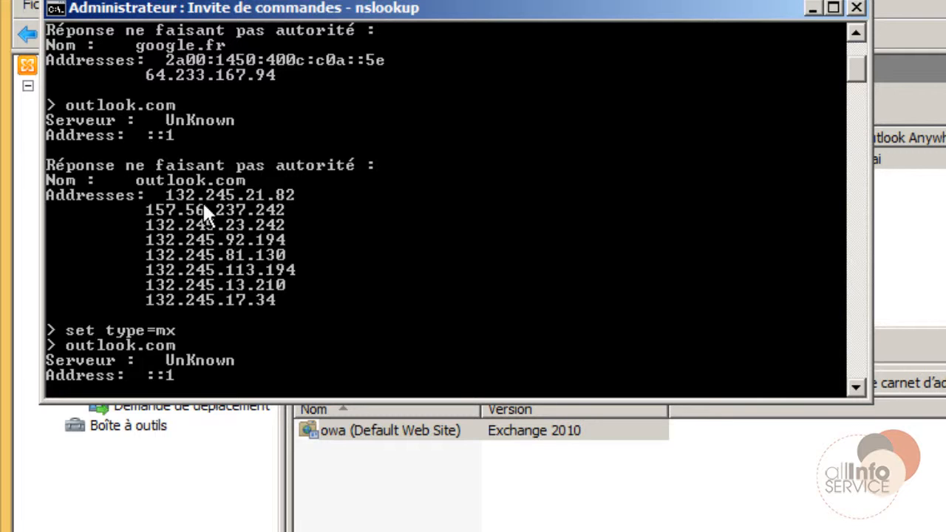
{"action": "scroll", "coordinate": [210, 209], "scroll_direction": "down", "scroll_amount": 6}
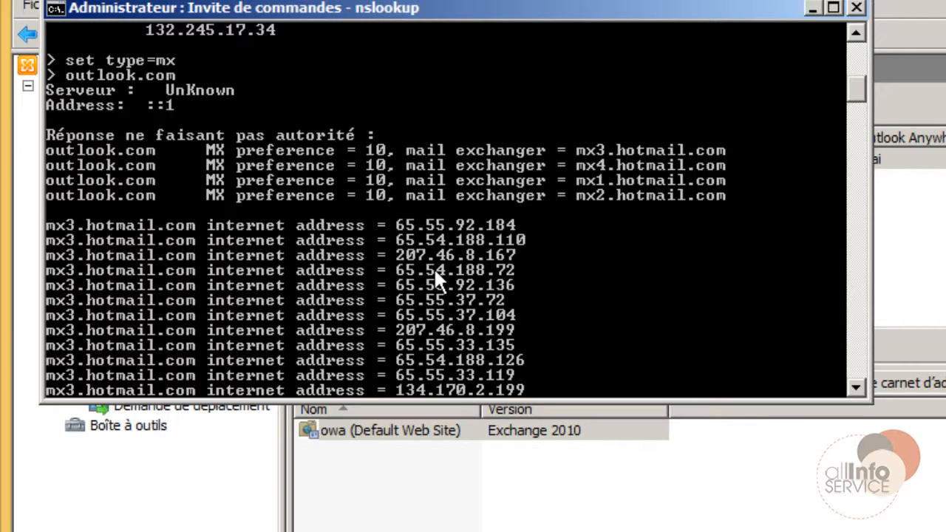
{"action": "scroll", "coordinate": [453, 384], "scroll_direction": "down", "scroll_amount": 2}
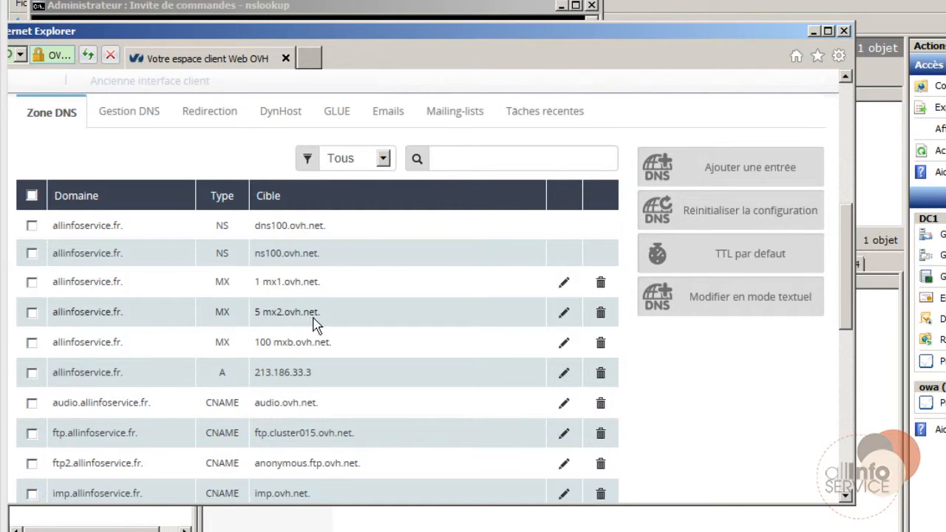
Begin an A record for subdomain mail targeting 84.12.254.32, then cancel it.
{"action": "left_click", "coordinate": [776, 174]}
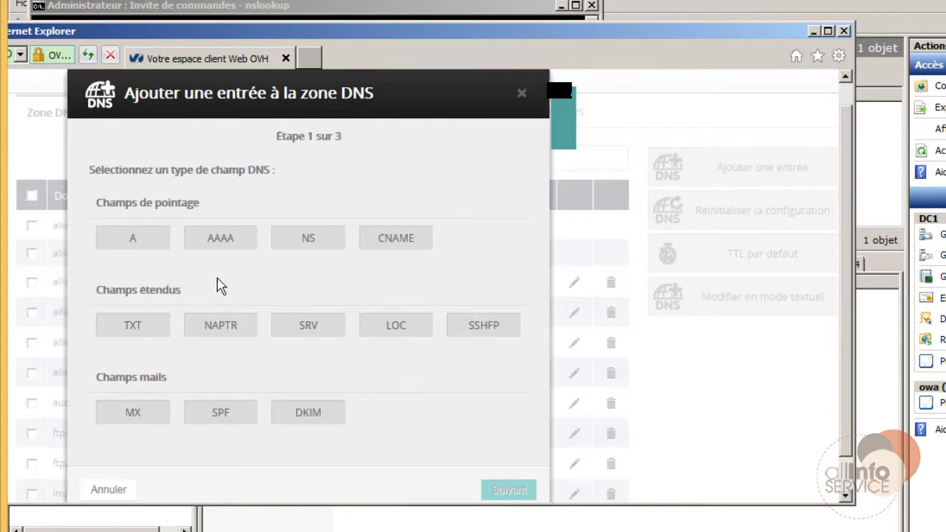
{"action": "left_click", "coordinate": [147, 252]}
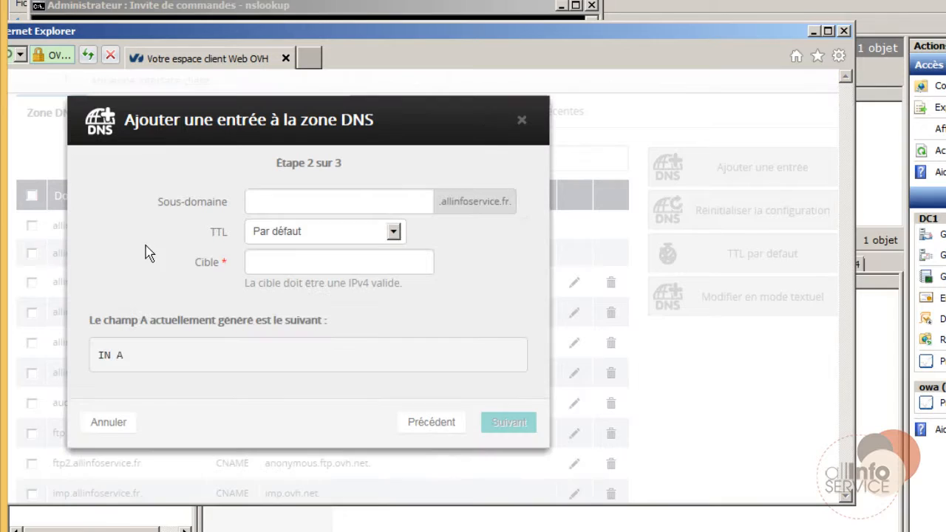
{"action": "left_click", "coordinate": [314, 204]}
{"action": "type", "text": "mail"}
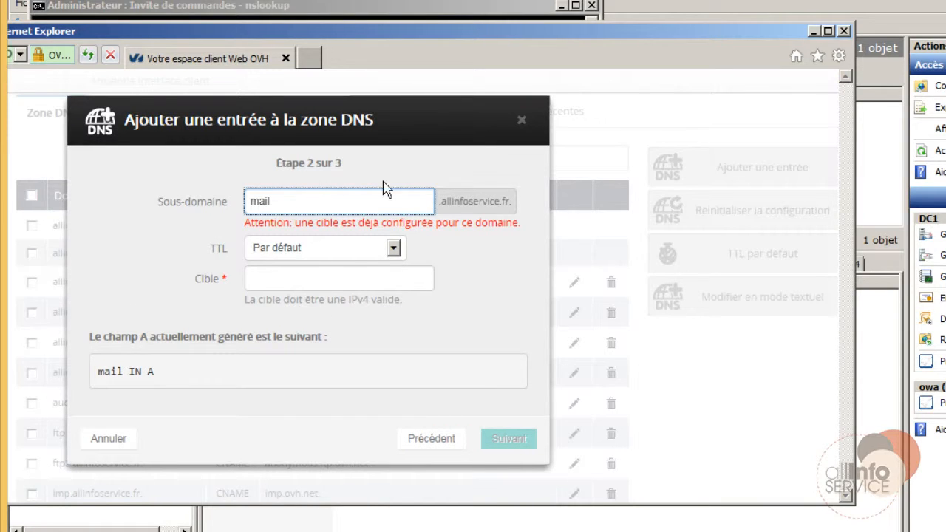
{"action": "left_click", "coordinate": [326, 276]}
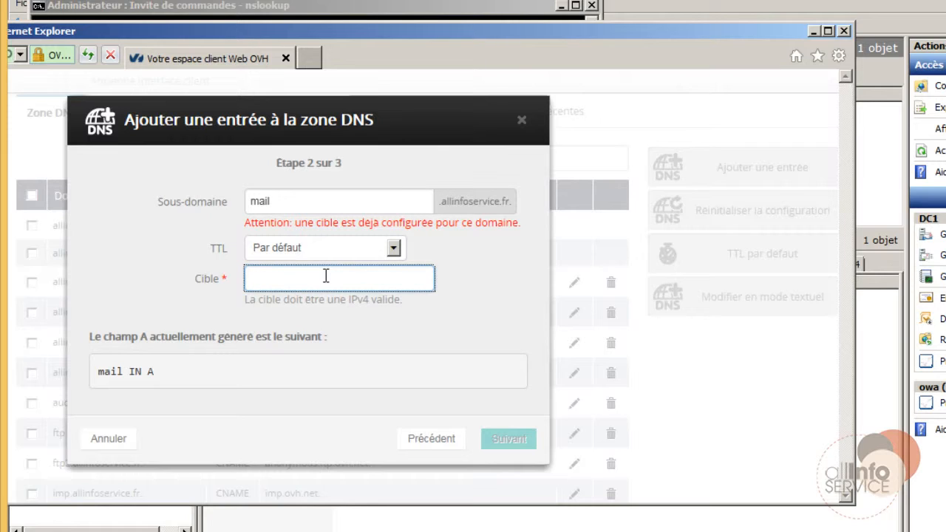
{"action": "type", "text": "84.12."}
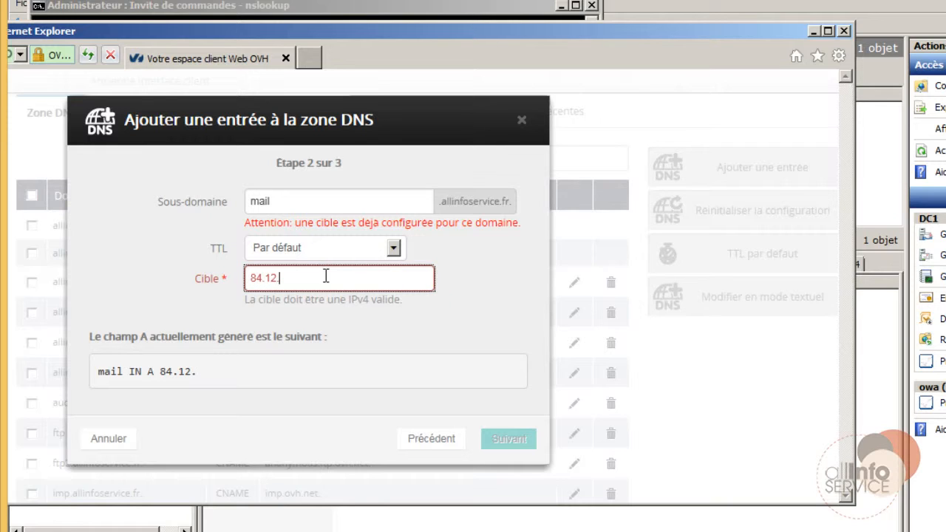
{"action": "type", "text": "254.323"}
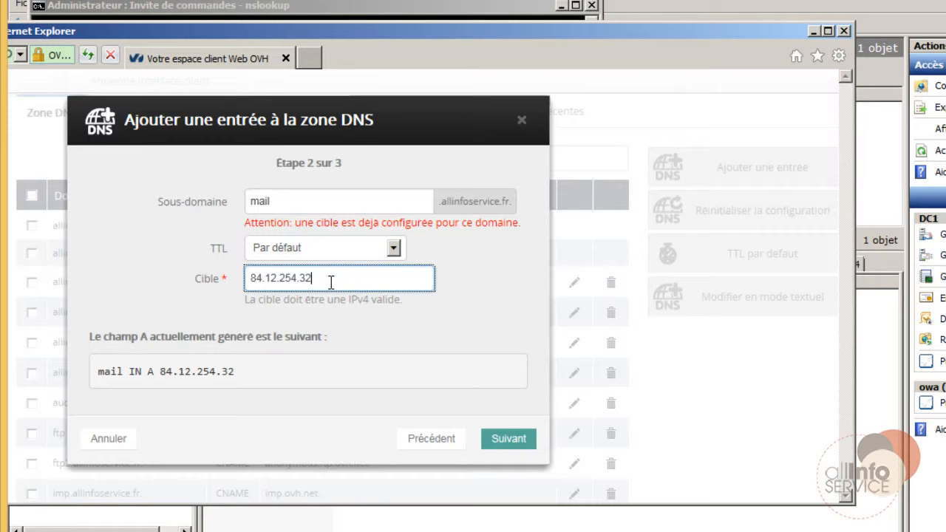
{"action": "left_click_drag", "start_coordinate": [324, 279], "coordinate": [232, 288]}
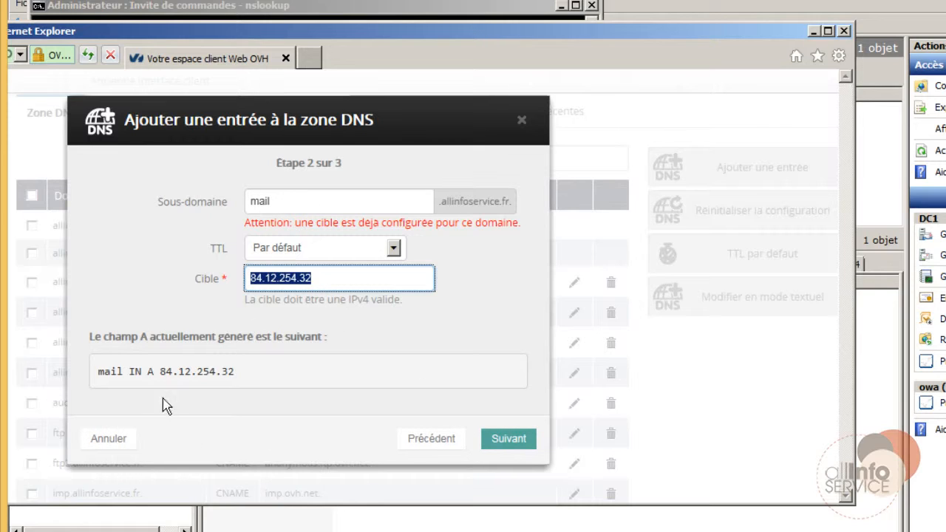
{"action": "left_click", "coordinate": [124, 440]}
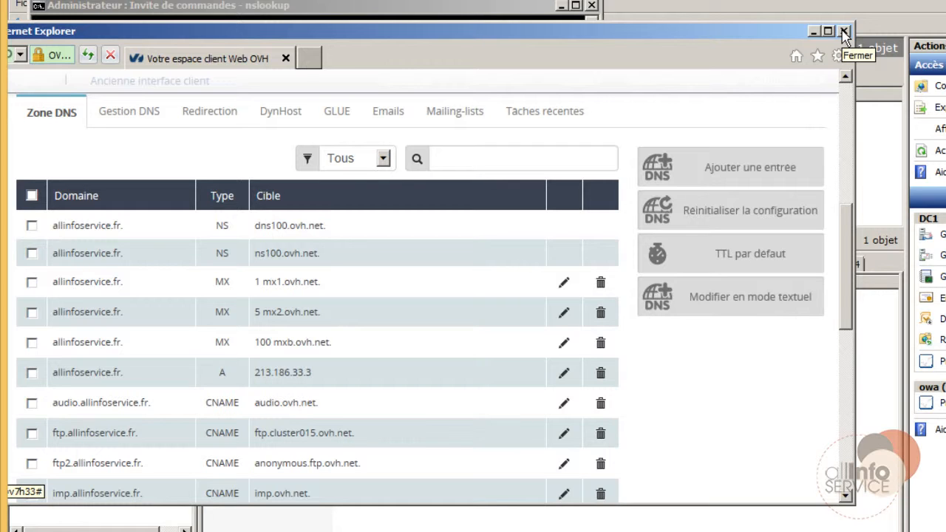
Close the OVH browser and nslookup prompt, then review DC1's Exchange certificates.
{"action": "left_click", "coordinate": [844, 33]}
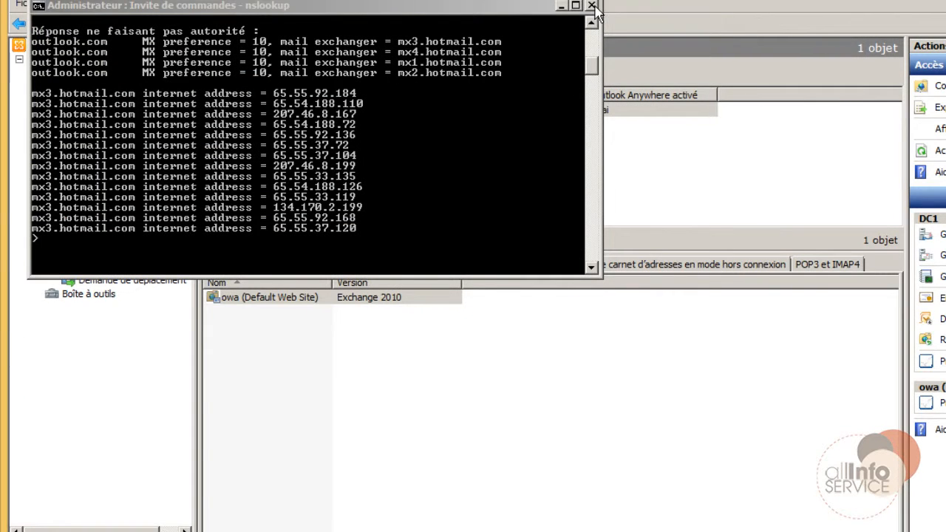
{"action": "left_click", "coordinate": [591, 6]}
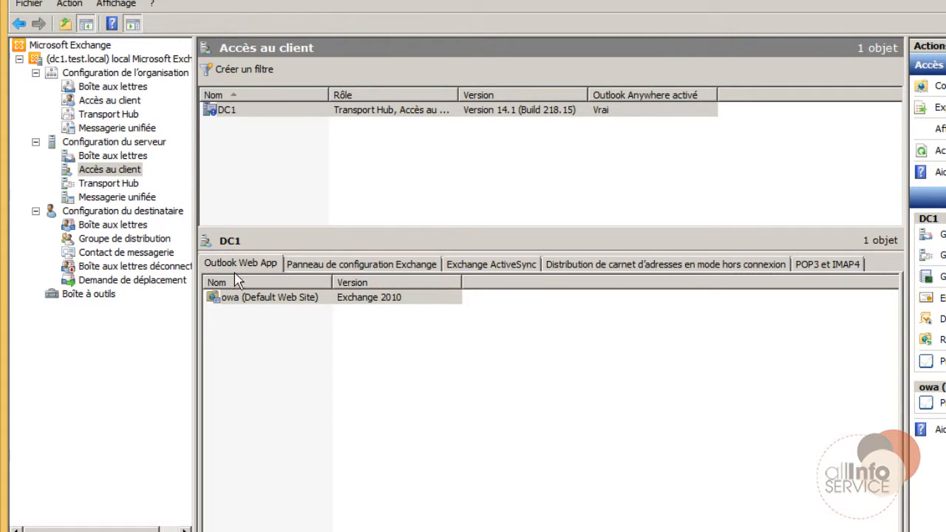
{"action": "left_click", "coordinate": [109, 142]}
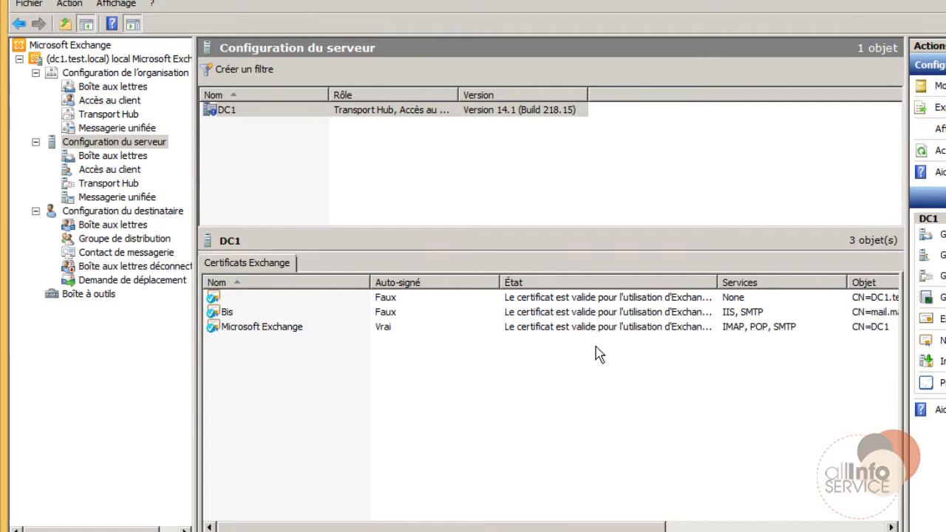
{"action": "left_click", "coordinate": [238, 314]}
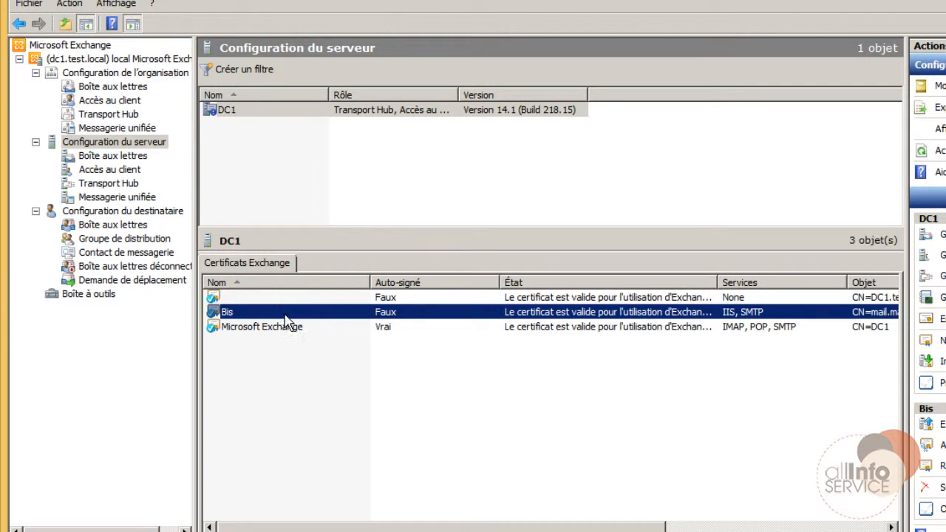
{"action": "left_click", "coordinate": [226, 327]}
{"action": "left_click", "coordinate": [229, 298]}
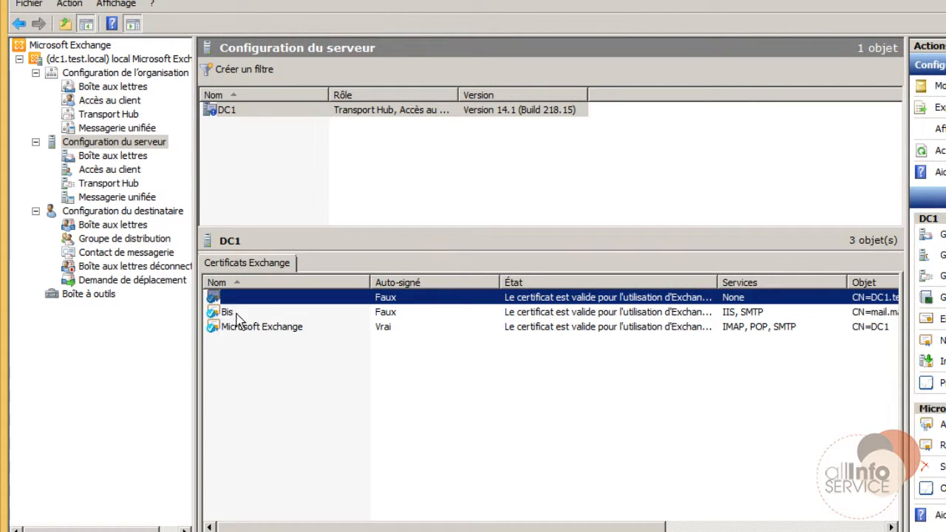
{"action": "left_click", "coordinate": [242, 332]}
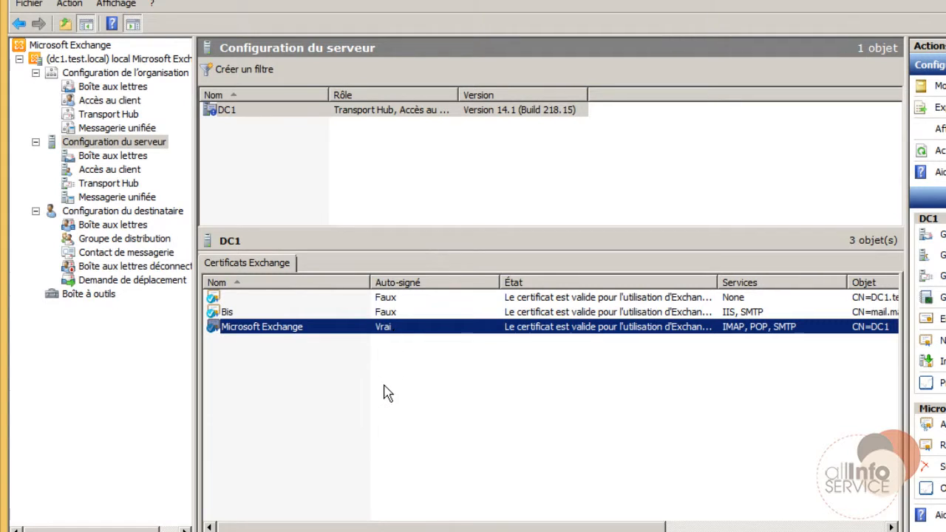
Delete the unnamed certificate with no assigned services and confirm with Oui.
{"action": "left_click", "coordinate": [332, 313]}
{"action": "right_click", "coordinate": [331, 301]}
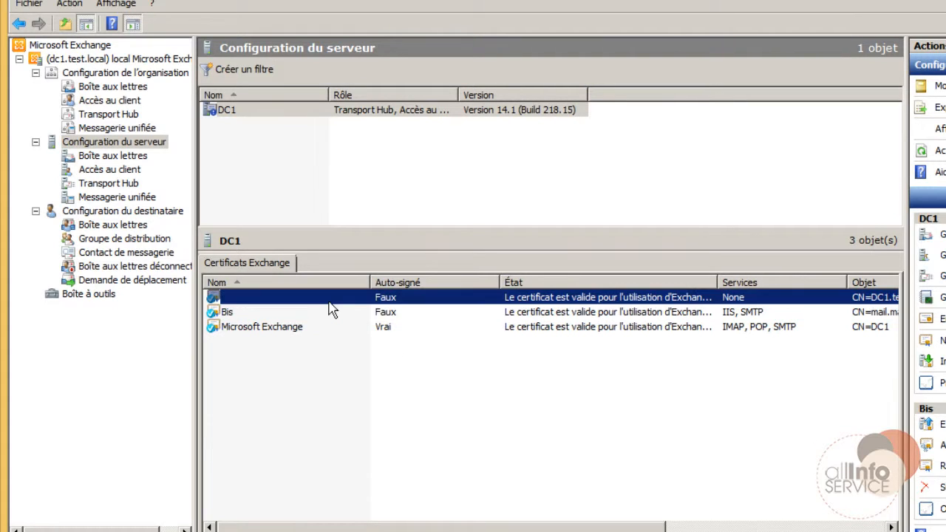
{"action": "left_click", "coordinate": [356, 347]}
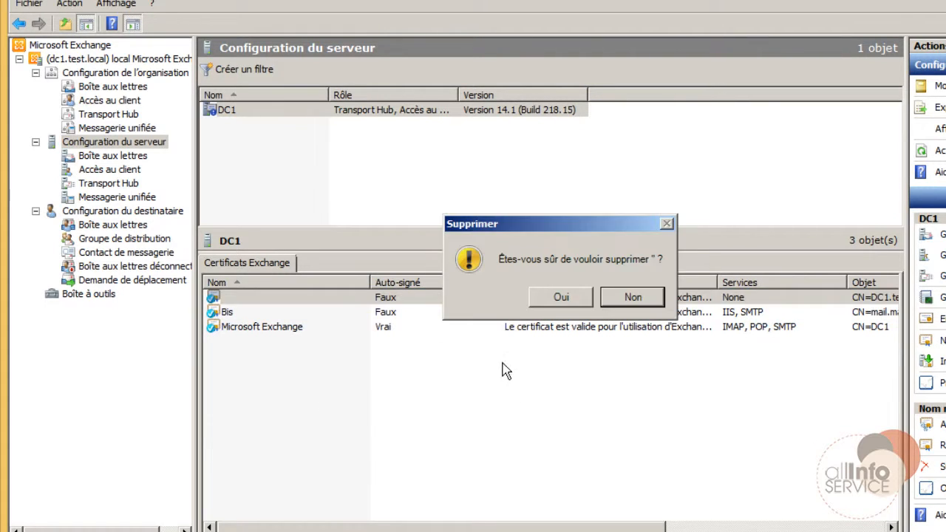
{"action": "left_click", "coordinate": [549, 305]}
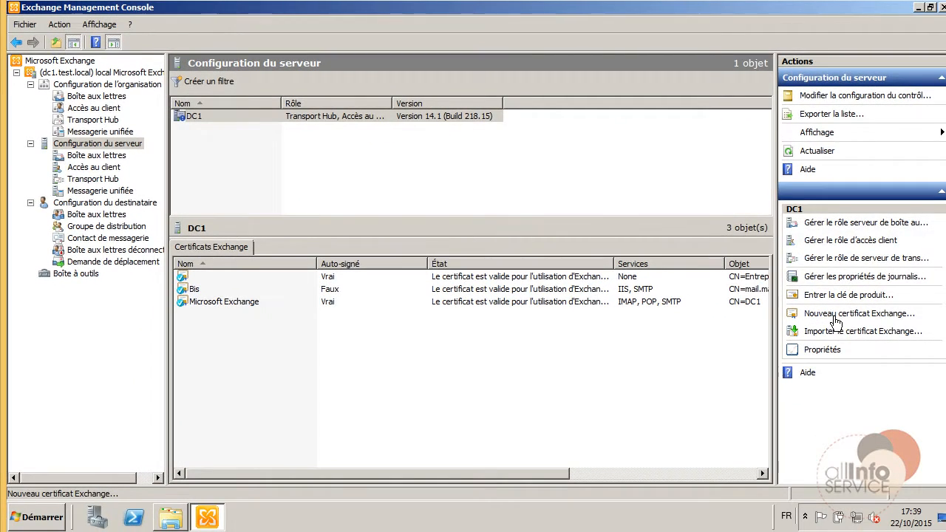
Start a new Exchange certificate named CertificatExchange and skip the wildcard domain page.
{"action": "left_click", "coordinate": [835, 316]}
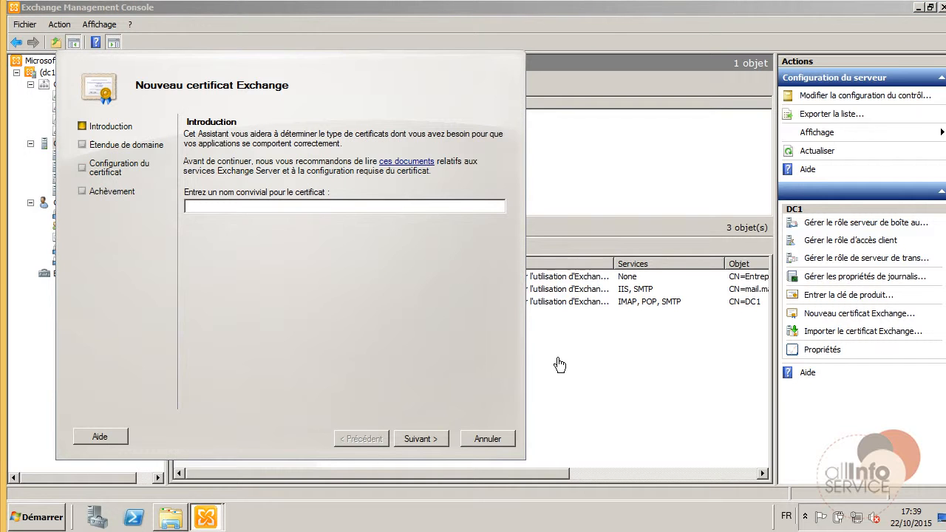
{"action": "left_click", "coordinate": [292, 204]}
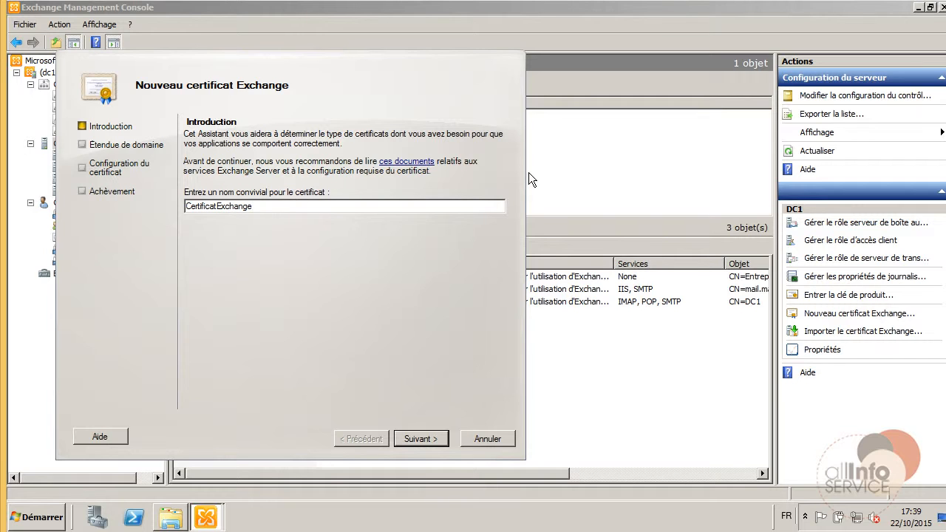
{"action": "left_click", "coordinate": [415, 439]}
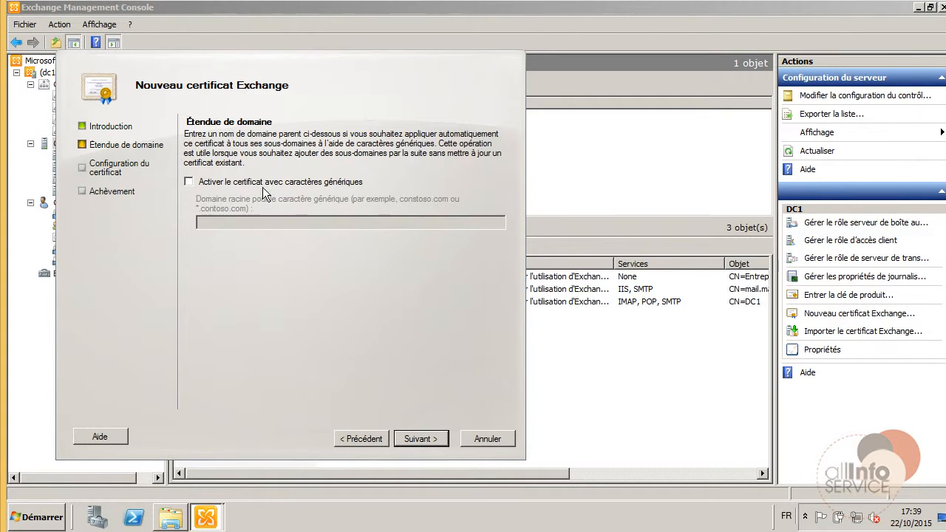
{"action": "left_click", "coordinate": [426, 439]}
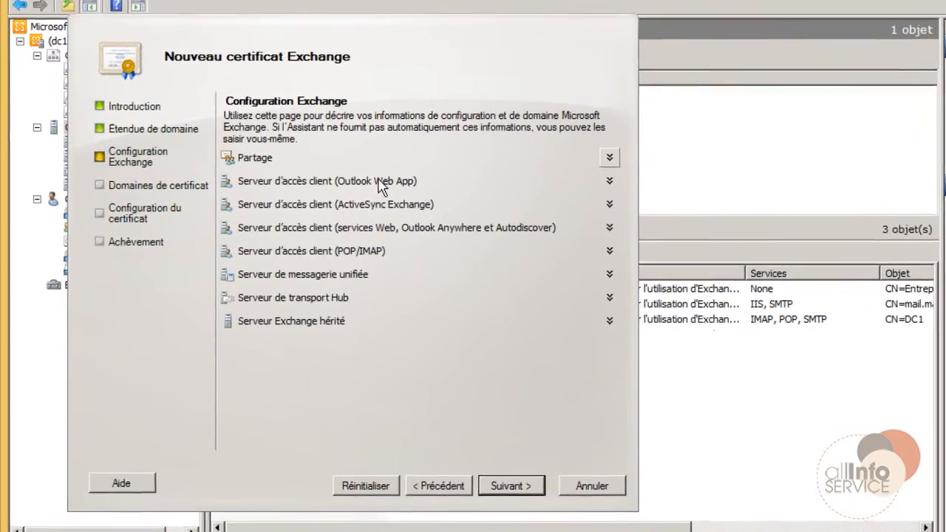
Enable Outlook Web App for intranet and Internet use, keeping mail.masociete.com as the Internet domain.
{"action": "left_click", "coordinate": [389, 180]}
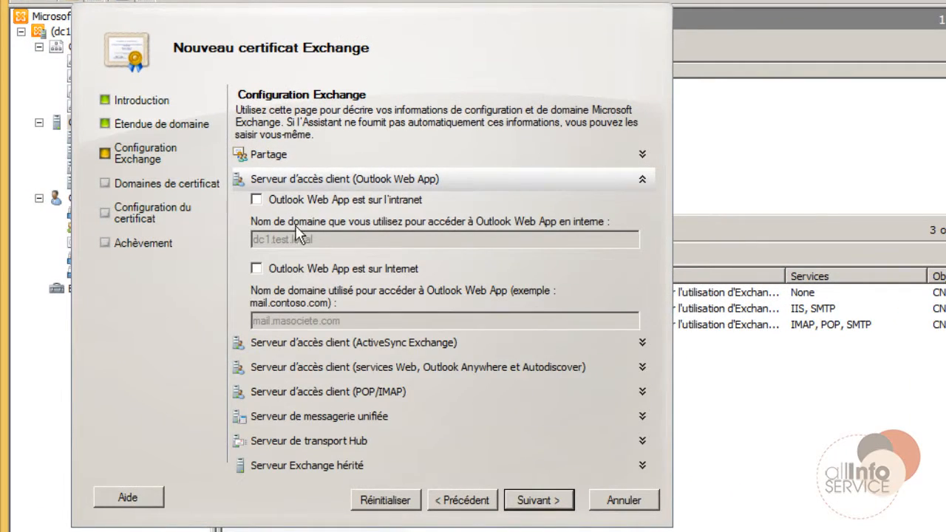
{"action": "left_click", "coordinate": [288, 200]}
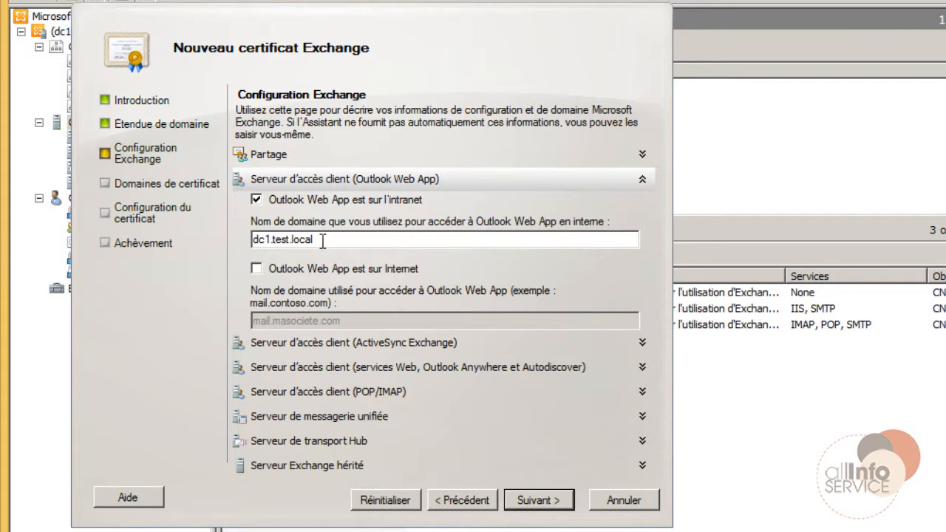
{"action": "left_click", "coordinate": [284, 270]}
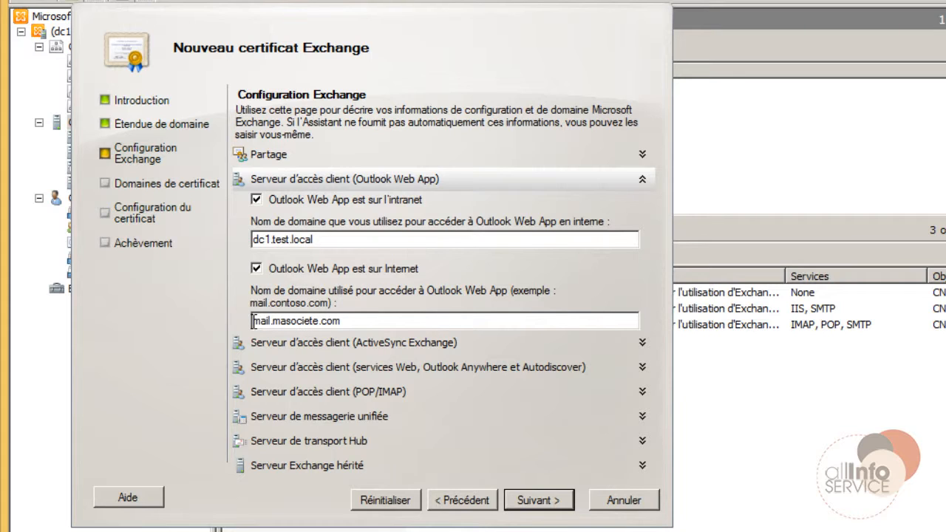
{"action": "left_click_drag", "start_coordinate": [253, 320], "coordinate": [405, 321]}
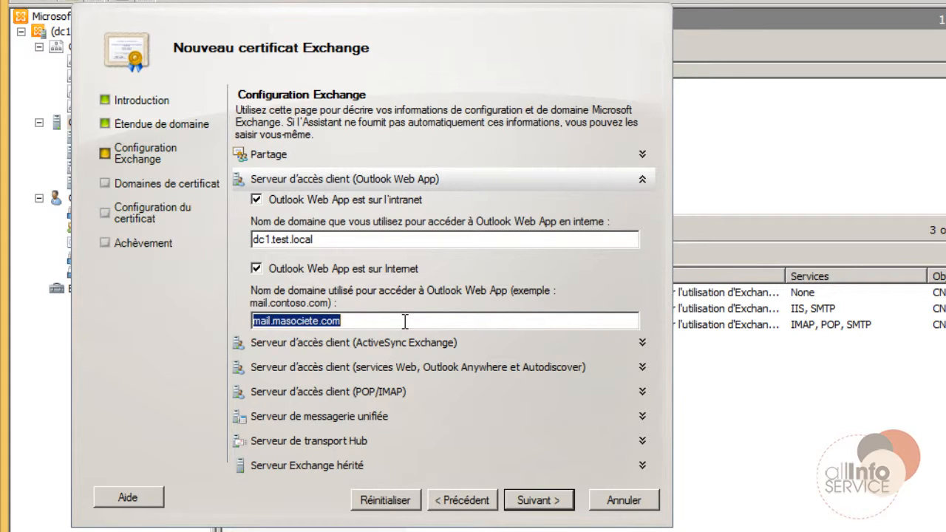
{"action": "left_click", "coordinate": [404, 320]}
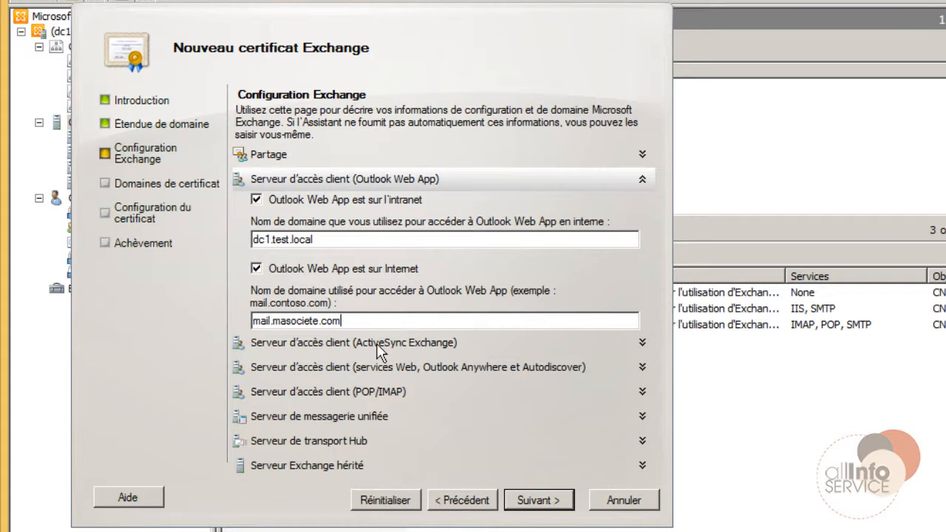
Review the ActiveSync and Autodiscover sections of the Exchange configuration page.
{"action": "left_click", "coordinate": [377, 346]}
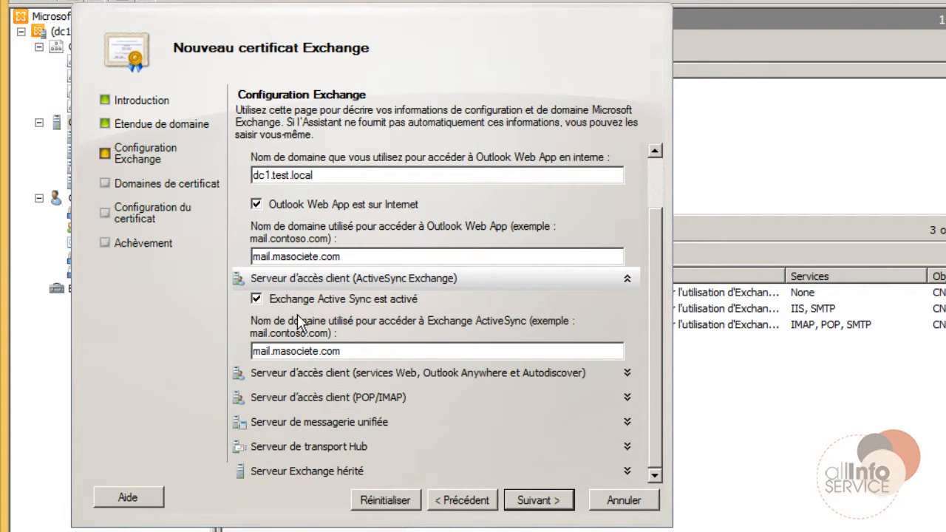
{"action": "left_click", "coordinate": [295, 279]}
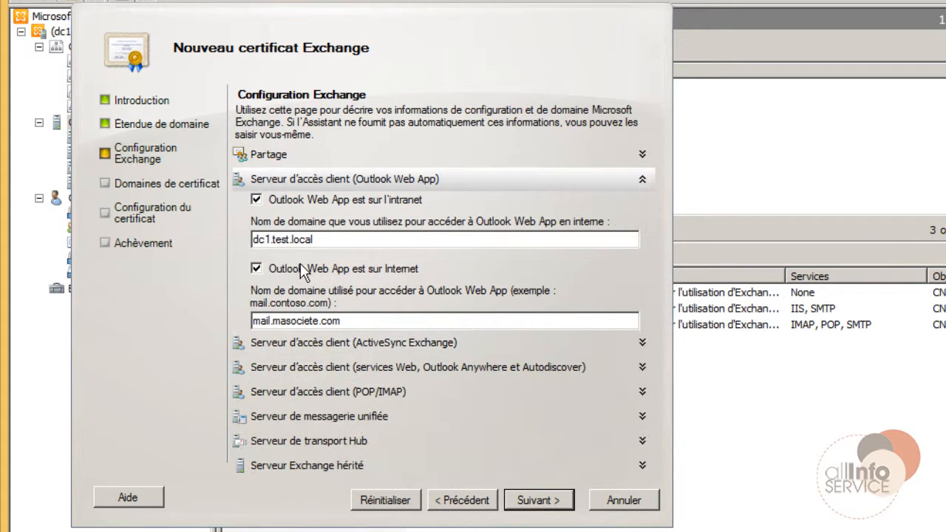
{"action": "left_click", "coordinate": [302, 185]}
{"action": "left_click", "coordinate": [303, 227]}
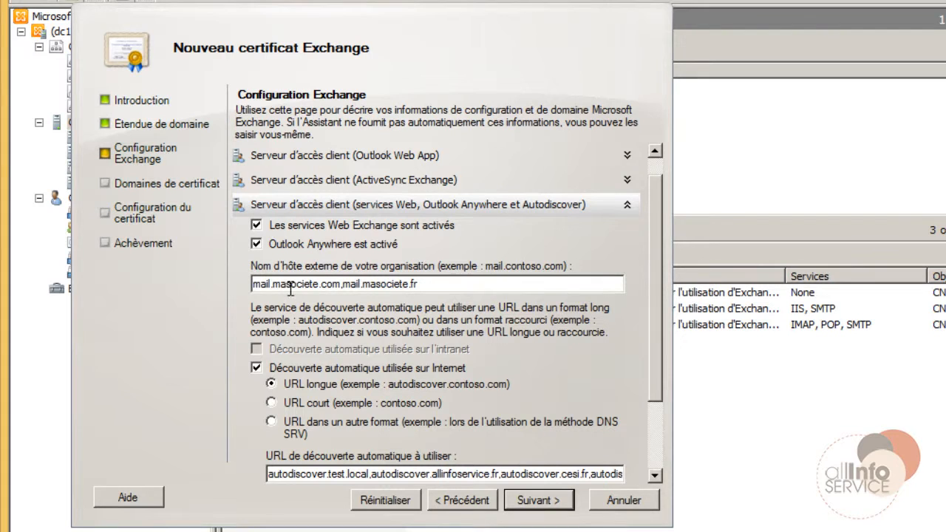
{"action": "left_click", "coordinate": [334, 158]}
{"action": "left_click", "coordinate": [334, 159]}
View the internal and external URLs in the owa (Default Web Site) properties under Client Access.
{"action": "left_click_drag", "start_coordinate": [869, 32], "coordinate": [869, 32]}
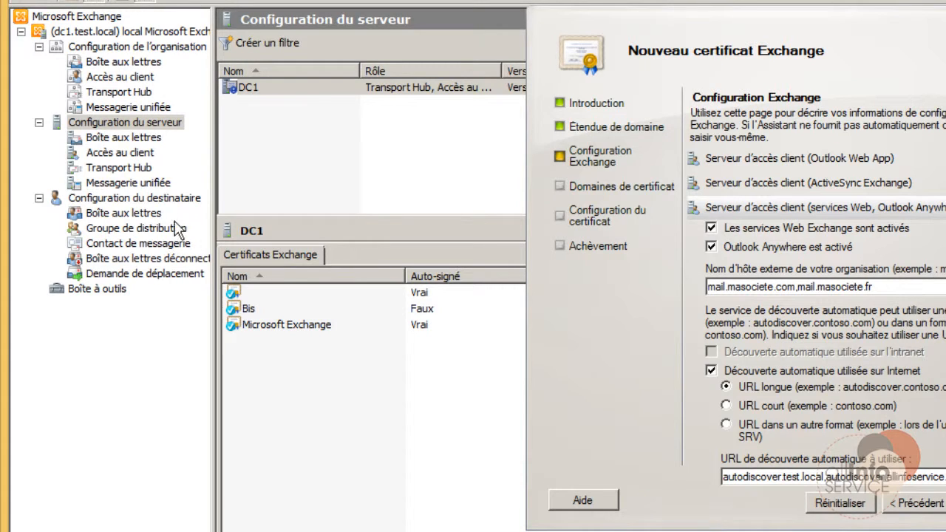
{"action": "left_click", "coordinate": [120, 152]}
{"action": "left_click", "coordinate": [250, 292]}
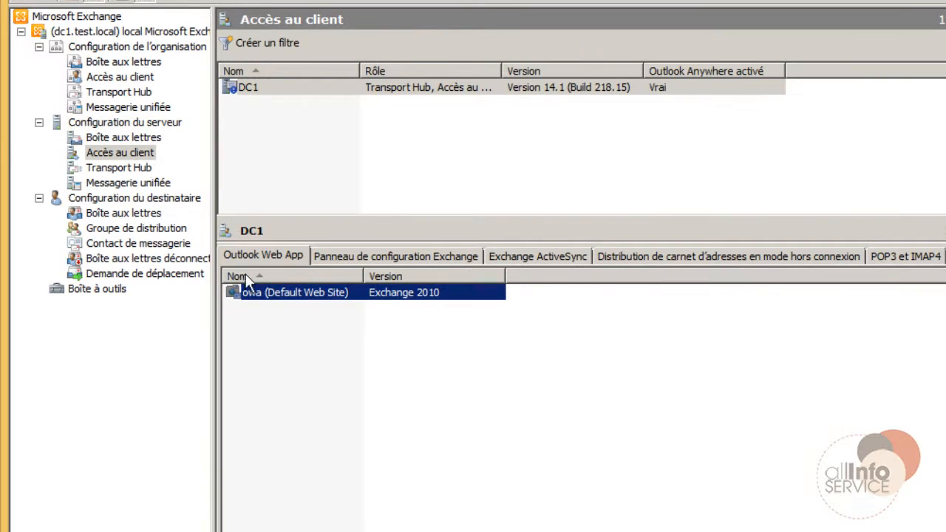
{"action": "right_click", "coordinate": [281, 299]}
{"action": "left_click", "coordinate": [316, 304]}
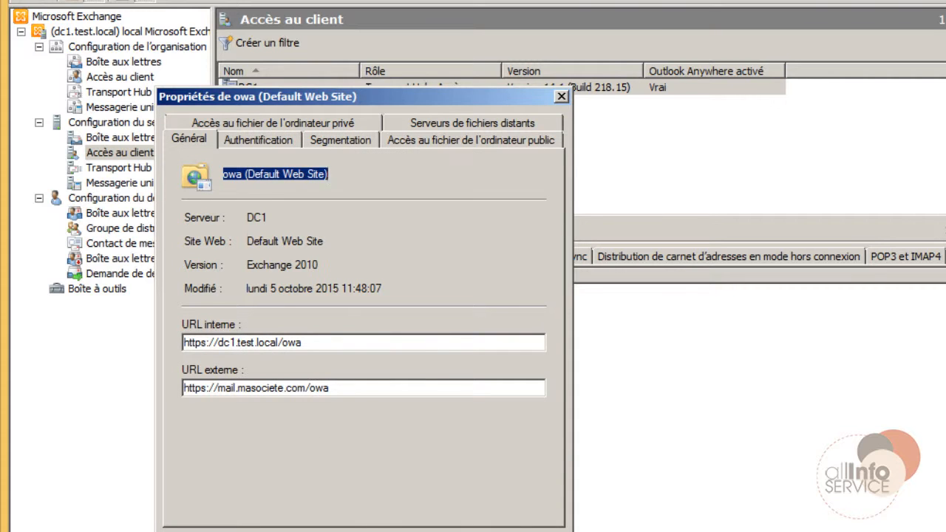
{"action": "left_click", "coordinate": [380, 531]}
Bring the new-certificate wizard back to the front and into view.
{"action": "left_click", "coordinate": [268, 531]}
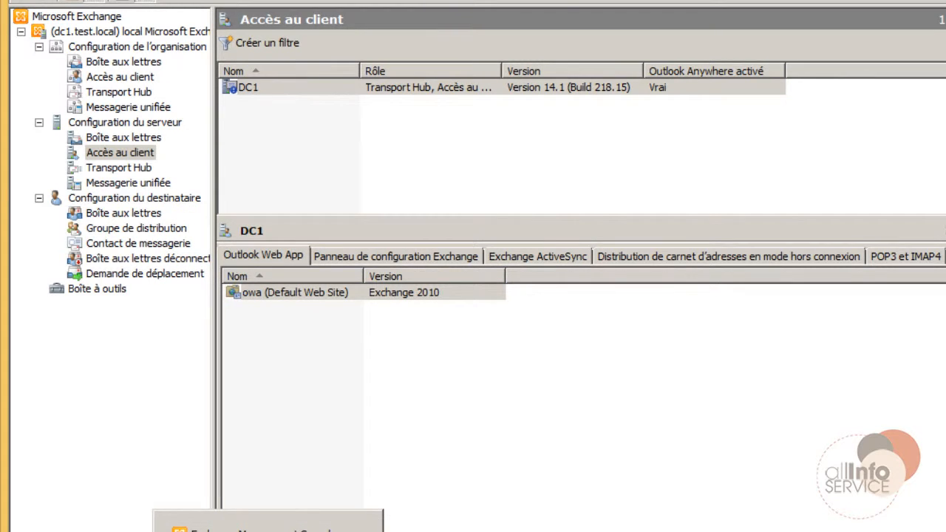
{"action": "left_click", "coordinate": [296, 531]}
{"action": "left_click_drag", "start_coordinate": [616, 28], "coordinate": [486, 18]}
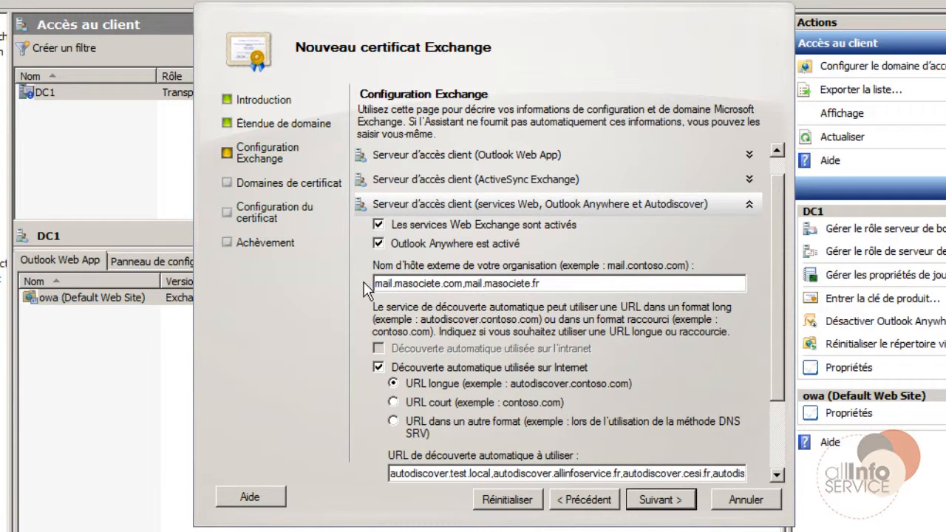
Check the Outlook Anywhere external host name mail.masociete.com and the list of autodiscover URLs.
{"action": "left_click_drag", "start_coordinate": [463, 284], "coordinate": [374, 284]}
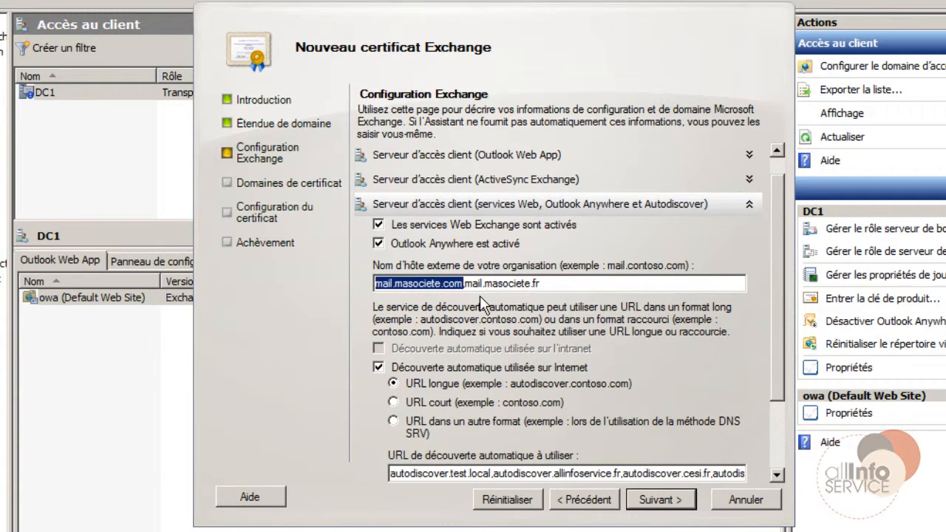
{"action": "scroll", "coordinate": [496, 296], "scroll_direction": "down", "scroll_amount": 3}
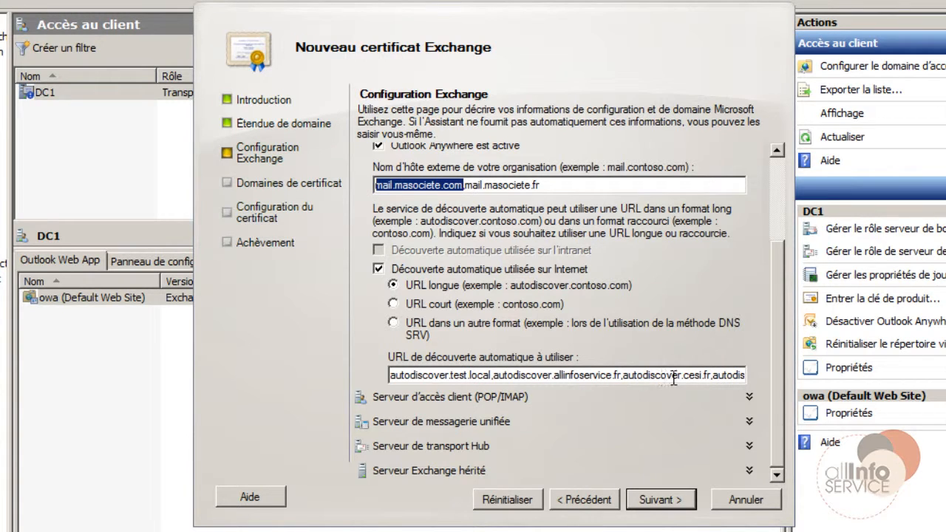
{"action": "left_click_drag", "start_coordinate": [623, 375], "coordinate": [769, 376]}
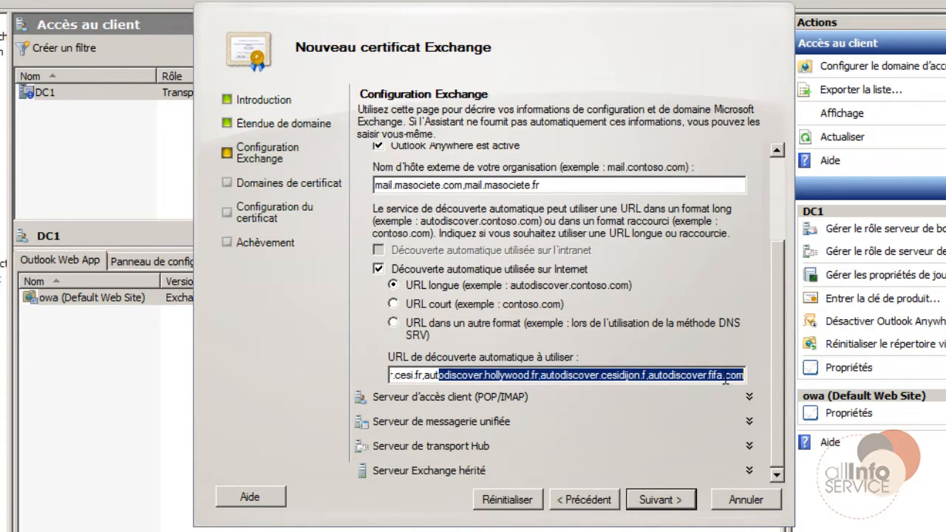
{"action": "left_click_drag", "start_coordinate": [698, 375], "coordinate": [692, 375]}
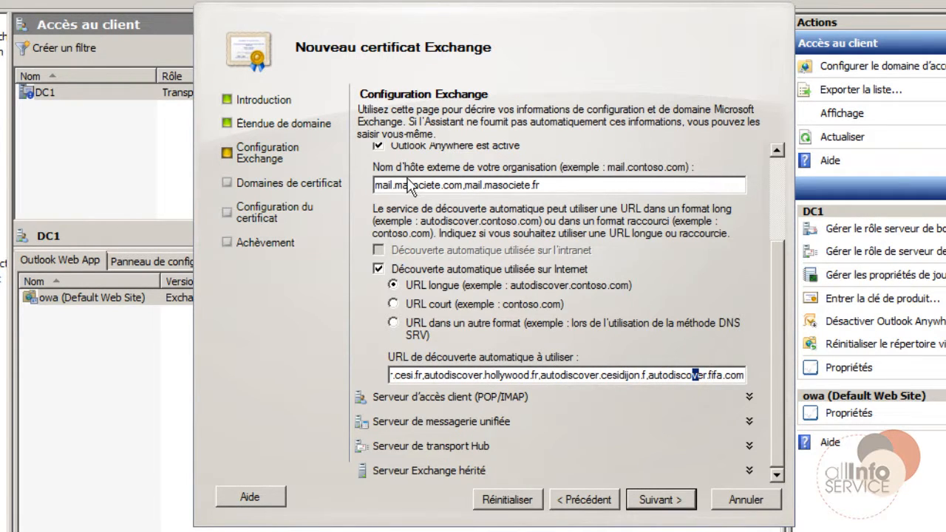
{"action": "scroll", "coordinate": [414, 222], "scroll_direction": "up", "scroll_amount": 3}
Review the POP/IMAP, unified messaging, Hub transport and legacy server sections, then continue to Domaines de certificat.
{"action": "left_click", "coordinate": [412, 224]}
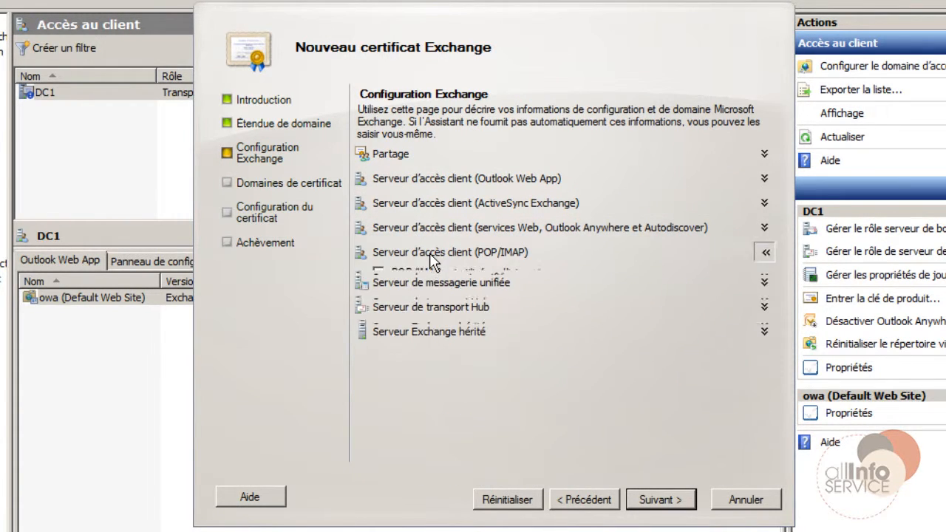
{"action": "left_click", "coordinate": [429, 253]}
{"action": "left_click", "coordinate": [429, 253]}
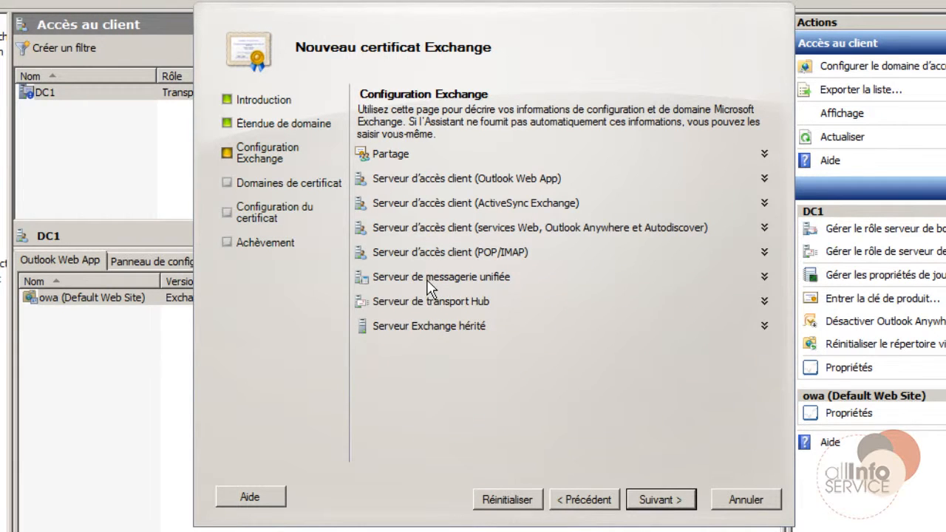
{"action": "left_click", "coordinate": [428, 283]}
{"action": "left_click", "coordinate": [428, 281]}
{"action": "left_click", "coordinate": [427, 302]}
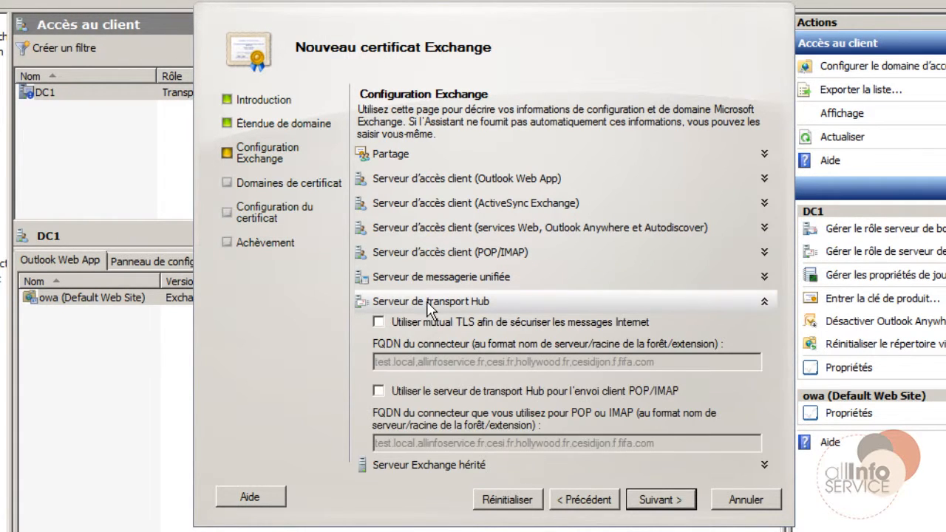
{"action": "left_click", "coordinate": [438, 299]}
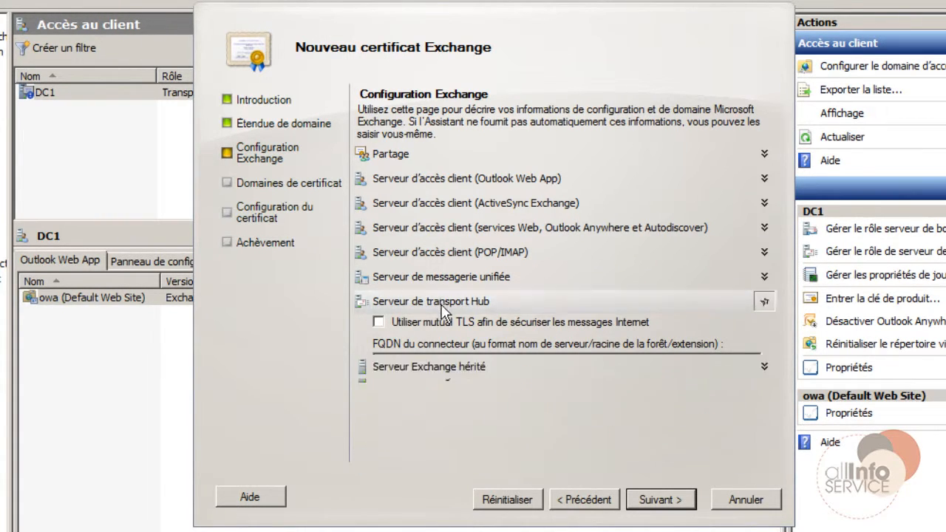
{"action": "left_click", "coordinate": [444, 328]}
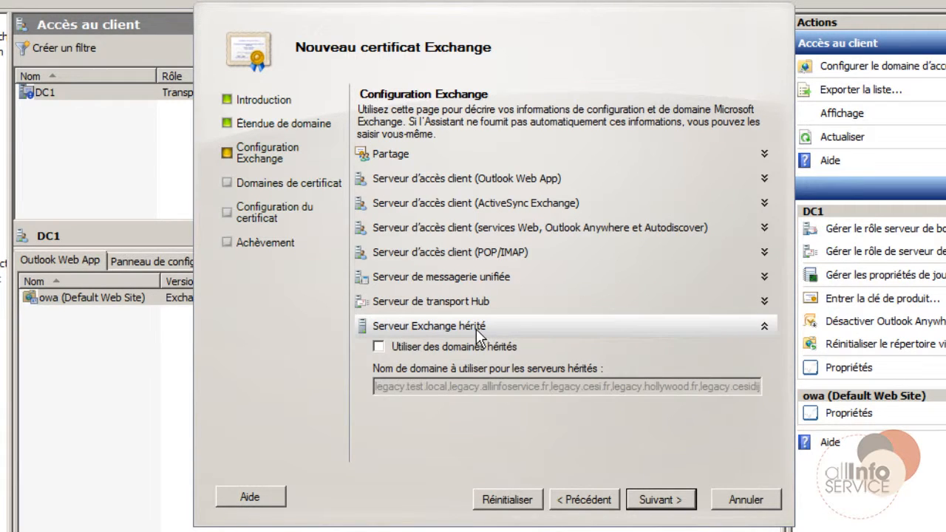
{"action": "left_click", "coordinate": [476, 327]}
{"action": "left_click", "coordinate": [659, 499]}
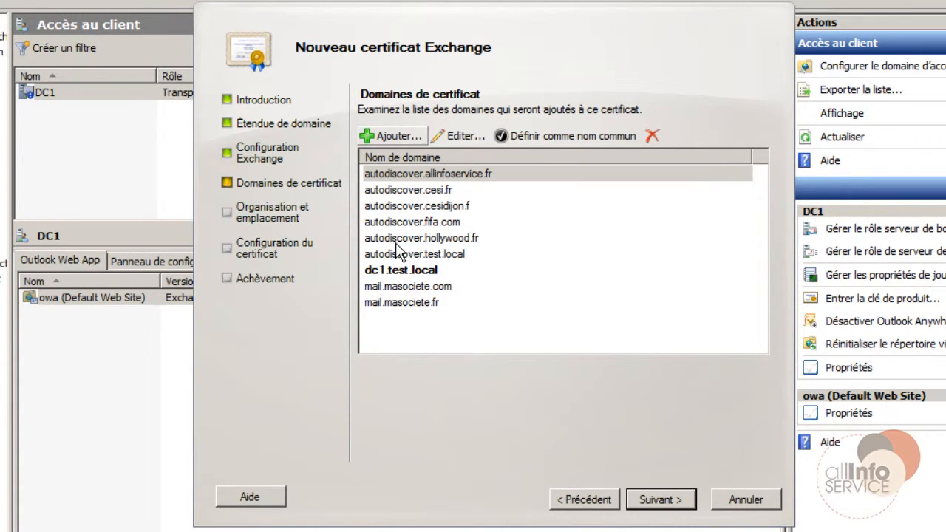
Make mail.masociete.com the certificate's common name.
{"action": "left_click", "coordinate": [399, 288]}
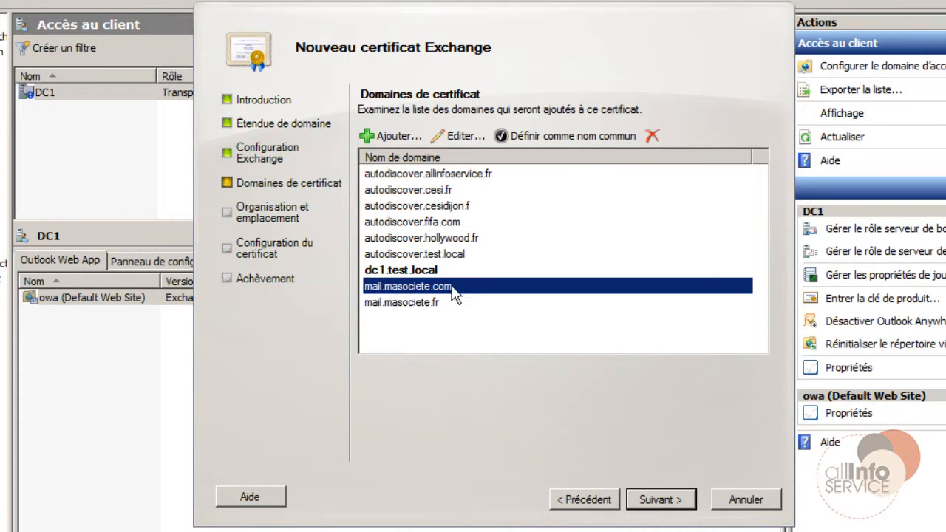
{"action": "left_click", "coordinate": [526, 137]}
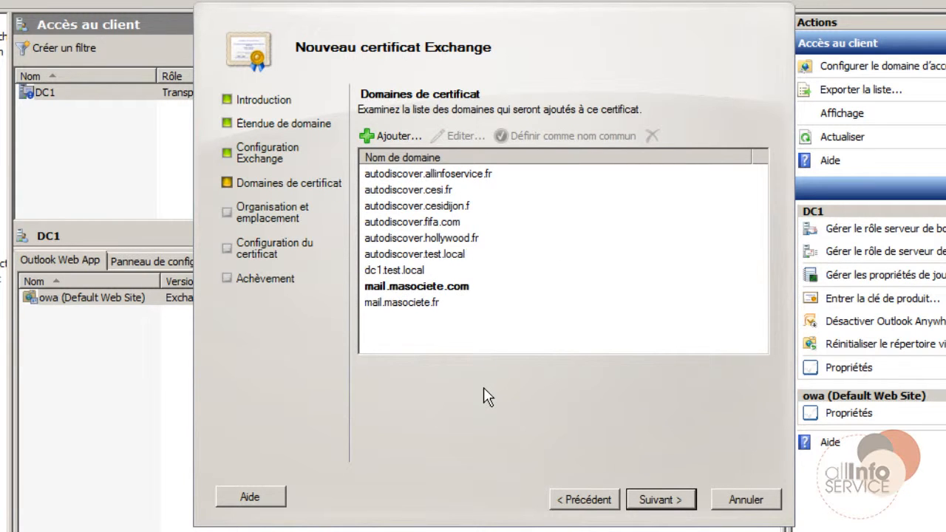
{"action": "left_click", "coordinate": [666, 506]}
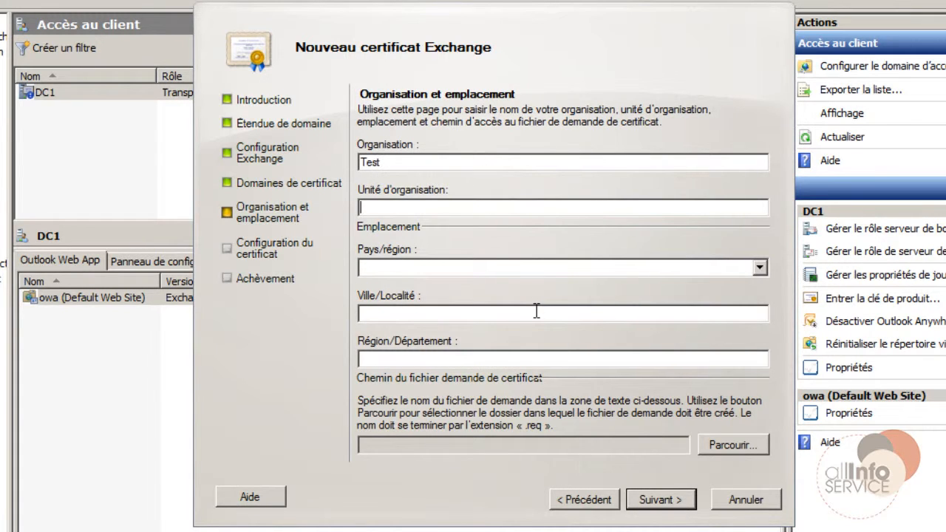
Enter organisation Test, country France, and location Nancy, Meurthe Et Moselle.
{"action": "type", "text": "Test"}
{"action": "key", "text": "Tab"}
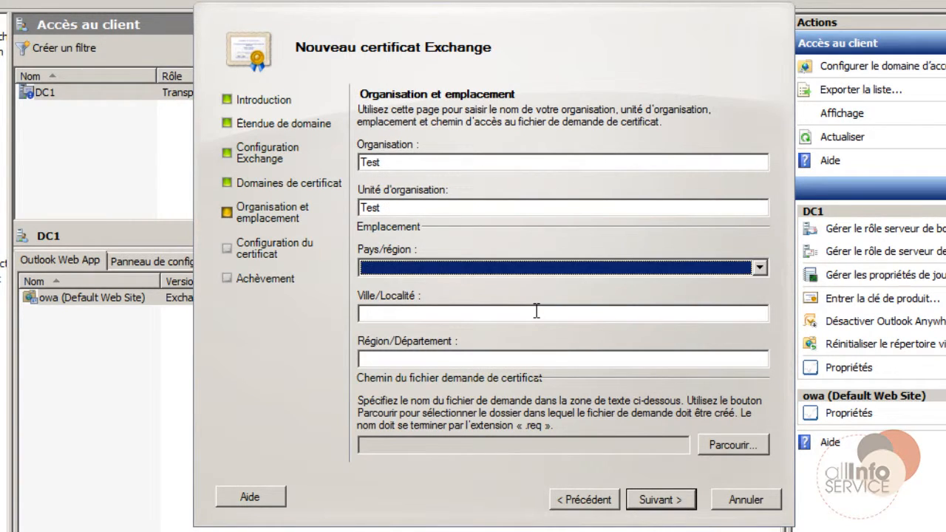
{"action": "key", "text": "f"}
{"action": "key", "text": "f"}
{"action": "key", "text": "f"}
{"action": "key", "text": "Tab"}
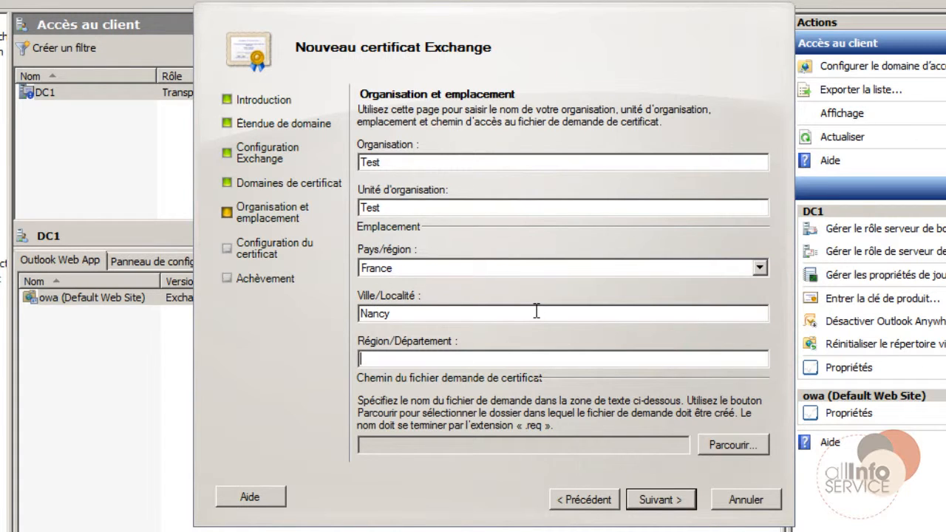
{"action": "type", "text": "Meurthe Et Mosell"}
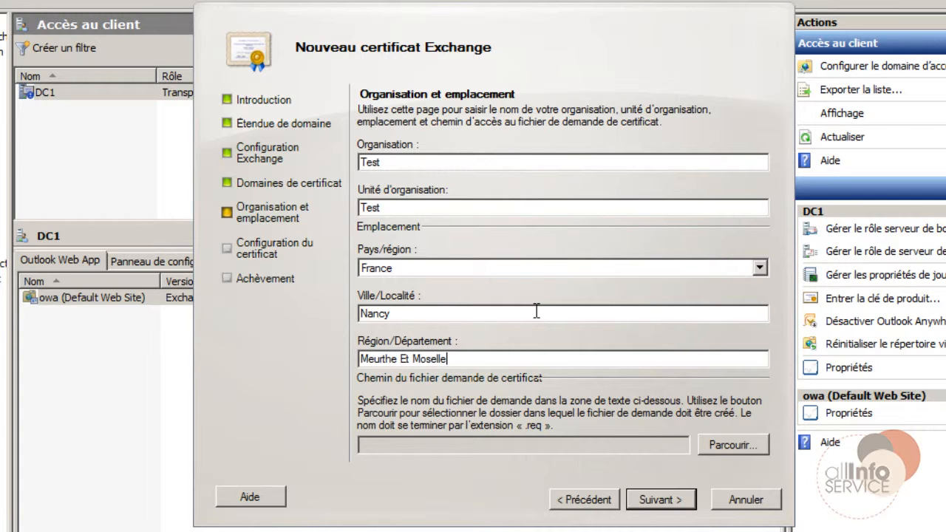
{"action": "type", "text": "e"}
Set the request file to demande certificat.req in Documents.
{"action": "left_click", "coordinate": [707, 447]}
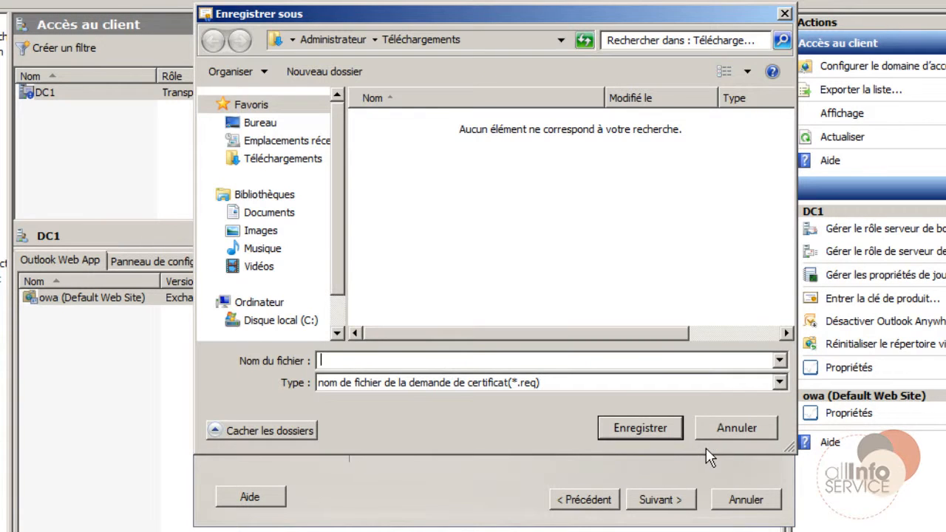
{"action": "left_click", "coordinate": [272, 214]}
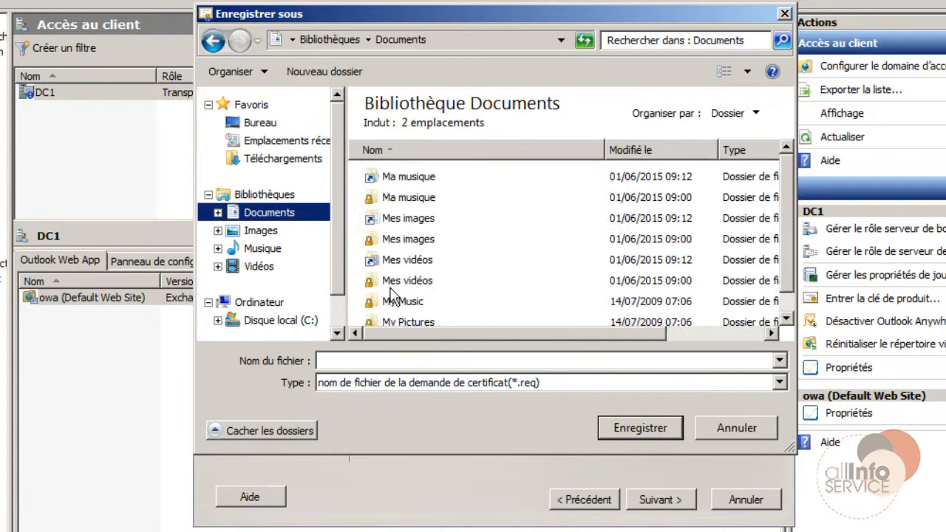
{"action": "left_click", "coordinate": [367, 360]}
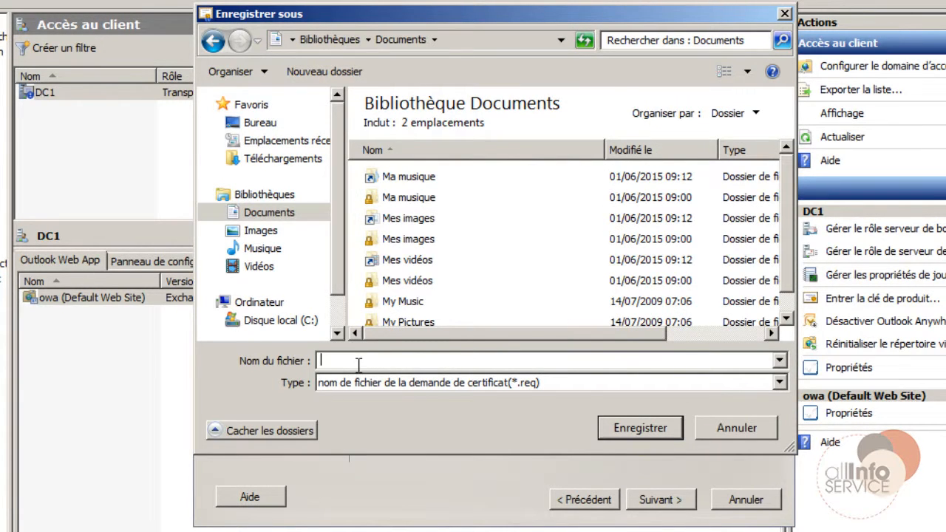
{"action": "type", "text": "demande certificat"}
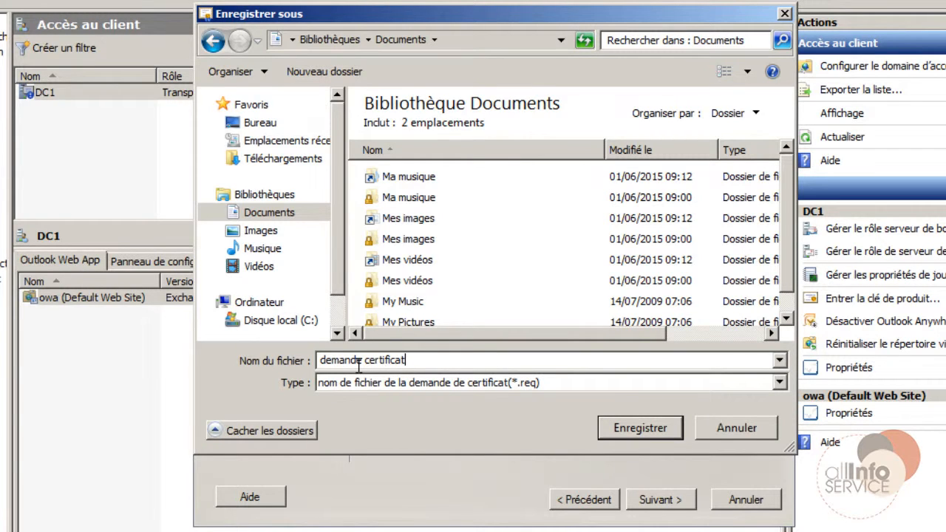
{"action": "left_click", "coordinate": [673, 426]}
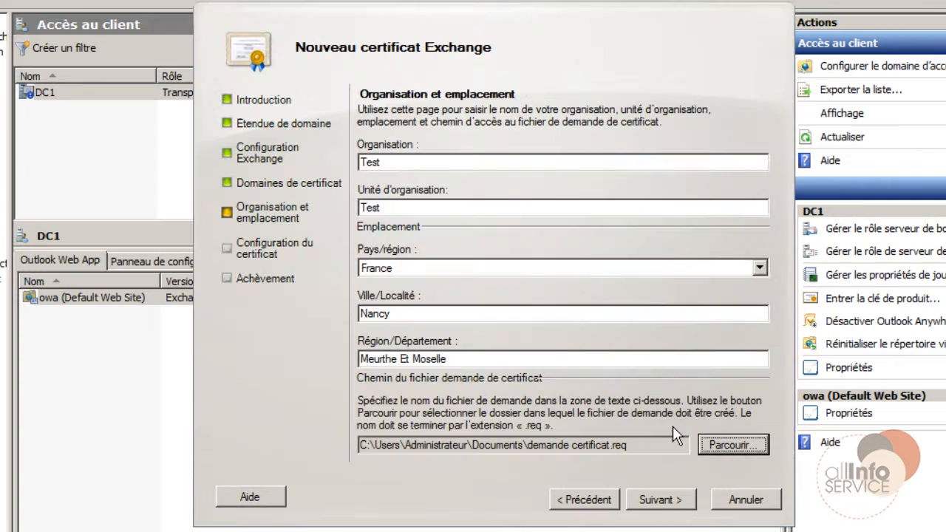
{"action": "left_click", "coordinate": [664, 501]}
Generate demande certificat.req and check its request text in Notepad from Documents.
{"action": "left_click", "coordinate": [672, 503]}
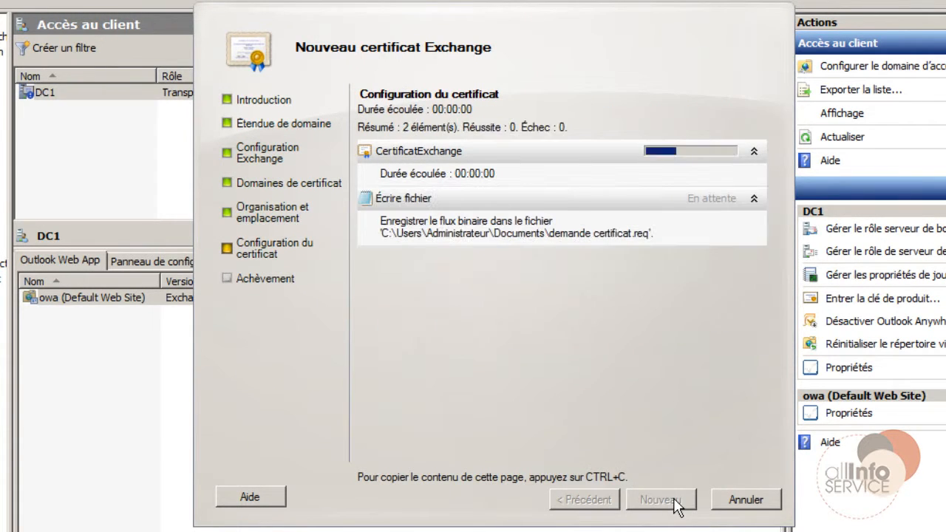
{"action": "left_click", "coordinate": [659, 500]}
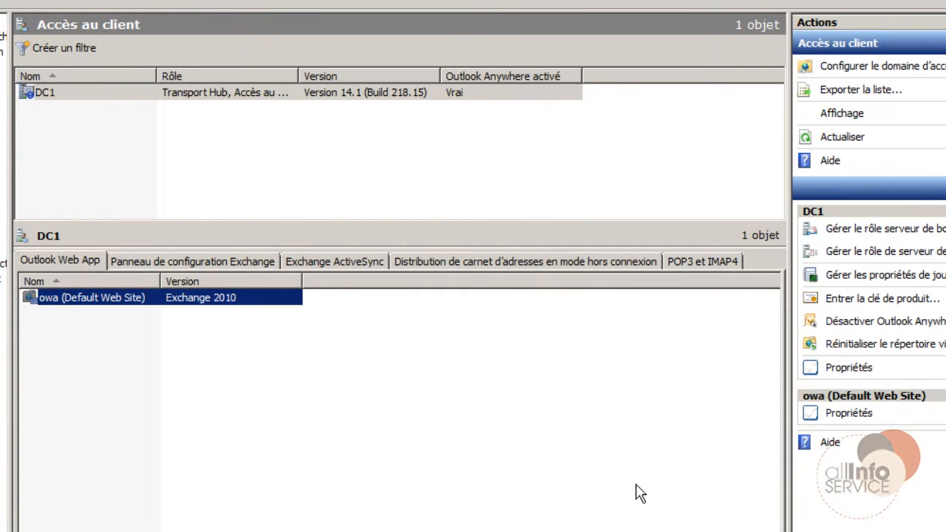
{"action": "left_click", "coordinate": [184, 531]}
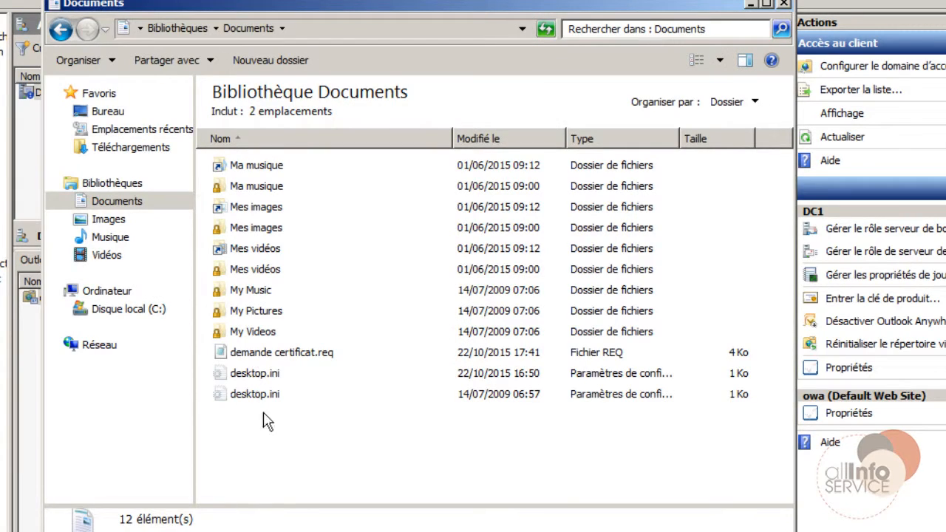
{"action": "double_click", "coordinate": [309, 356]}
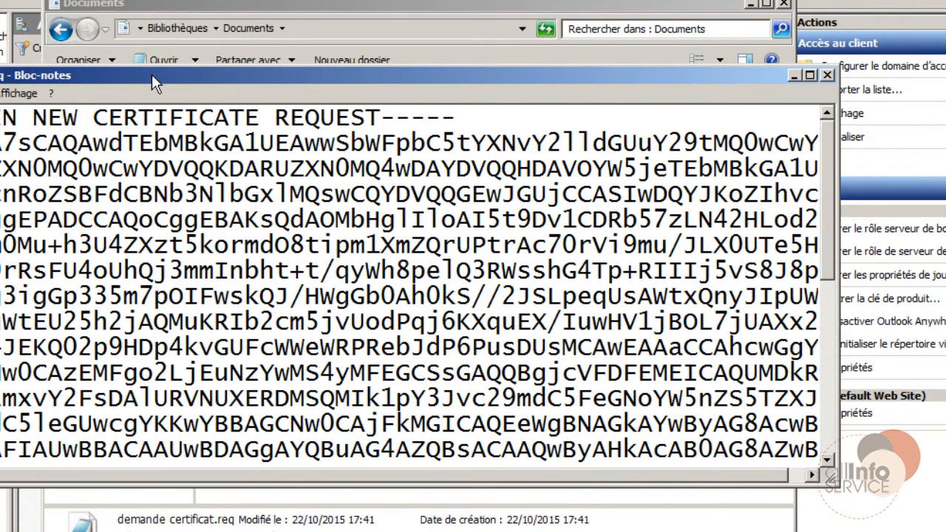
{"action": "double_click", "coordinate": [152, 74]}
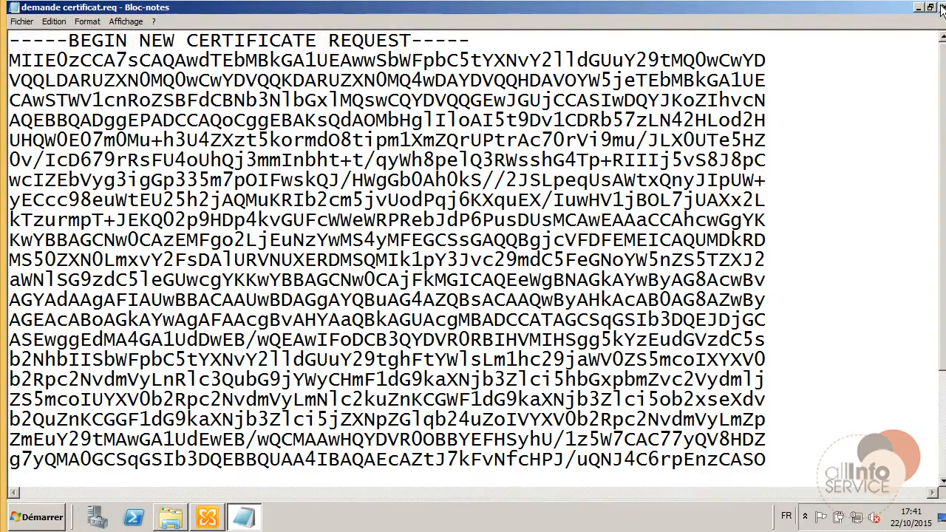
{"action": "left_click", "coordinate": [940, 7]}
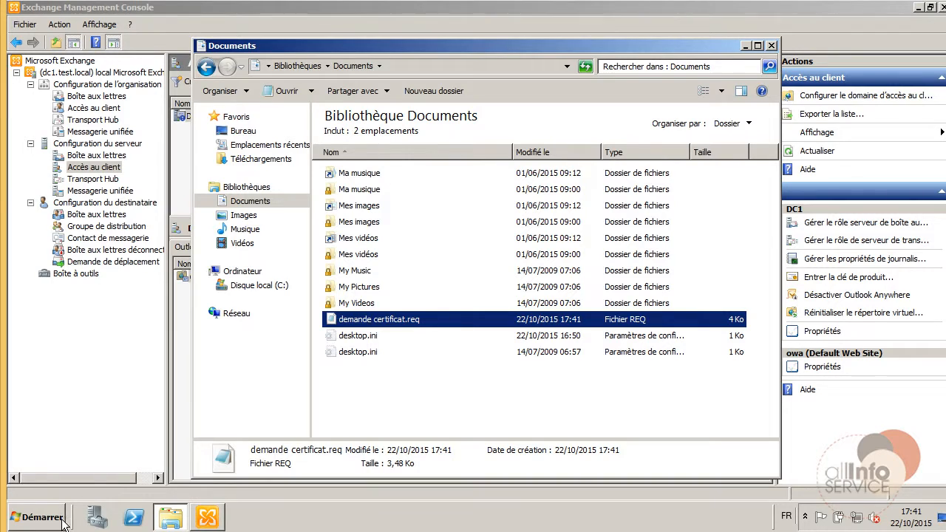
{"action": "left_click", "coordinate": [65, 523]}
Sign in to the certsrv enrollment site on dc1 in Internet Explorer with administrator credentials.
{"action": "left_click", "coordinate": [66, 149]}
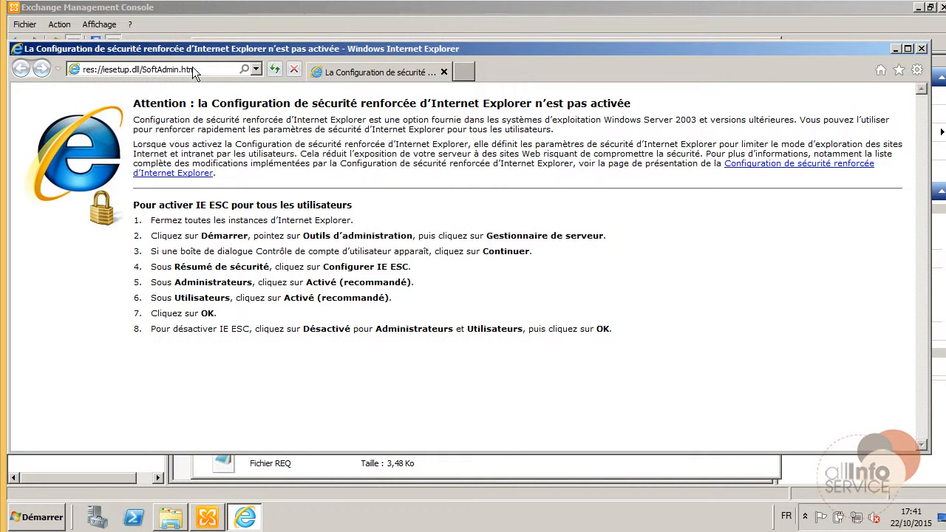
{"action": "left_click", "coordinate": [256, 69]}
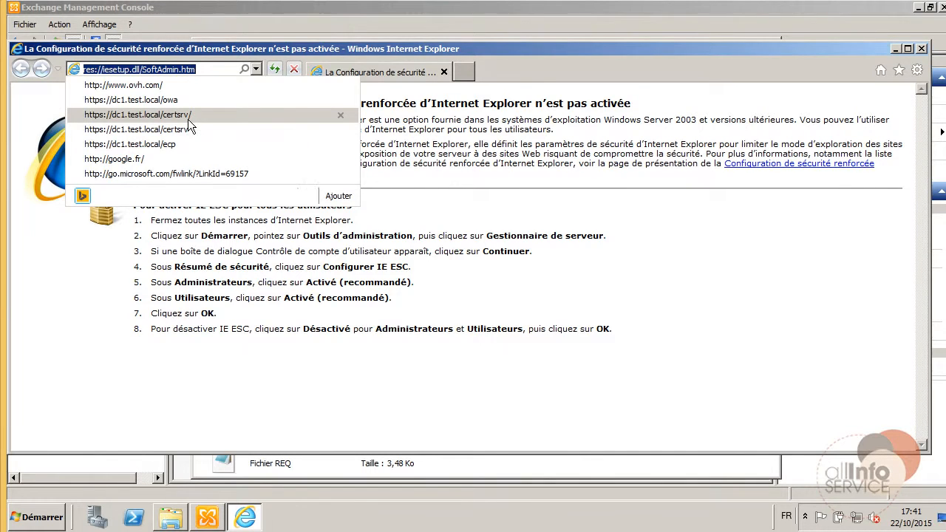
{"action": "left_click", "coordinate": [187, 117]}
{"action": "left_click", "coordinate": [408, 245]}
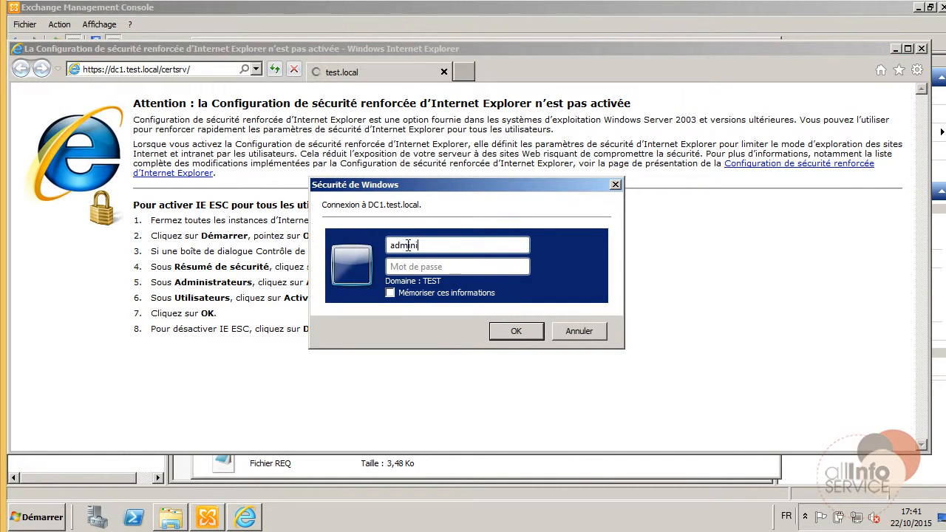
{"action": "key", "text": "Tab"}
{"action": "type", "text": "••"}
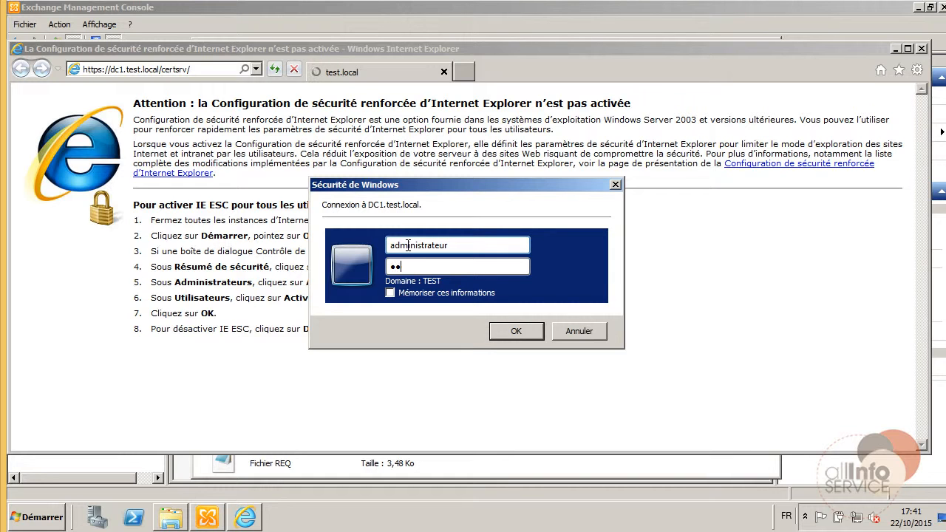
{"action": "key", "text": "Return"}
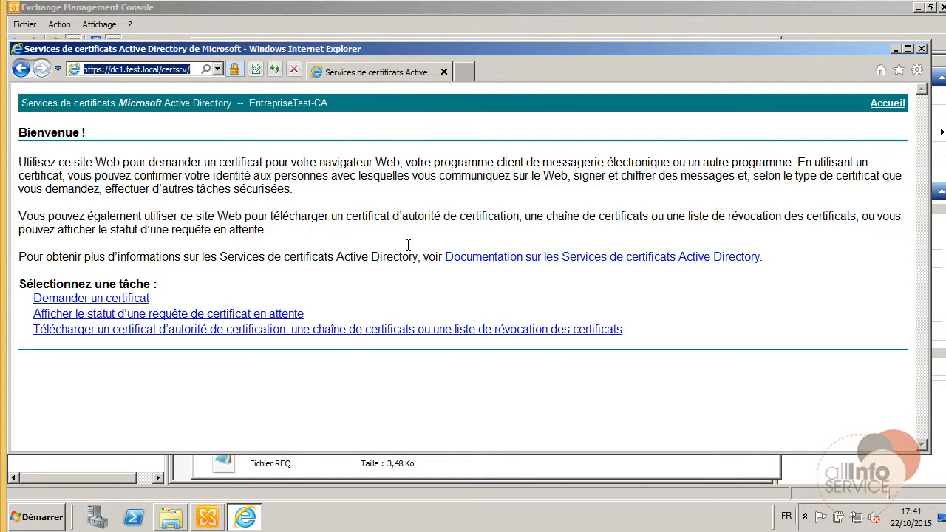
Go through Demander un certificat and the advanced request to the base-64 submission form.
{"action": "left_click", "coordinate": [123, 300]}
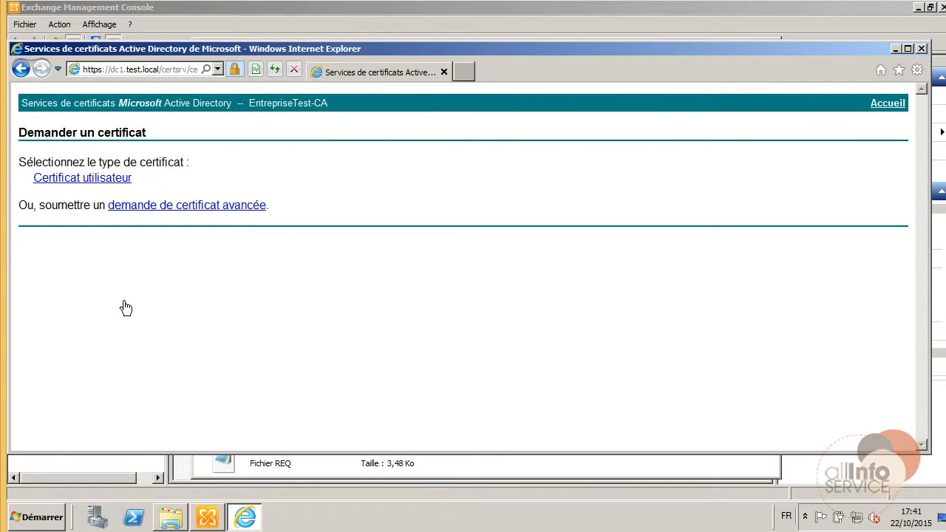
{"action": "left_click", "coordinate": [182, 210]}
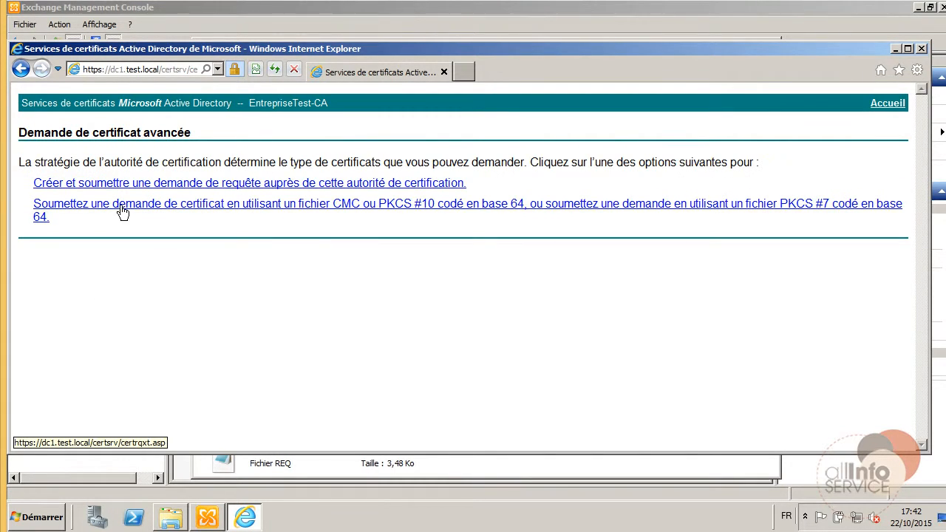
{"action": "left_click", "coordinate": [100, 212]}
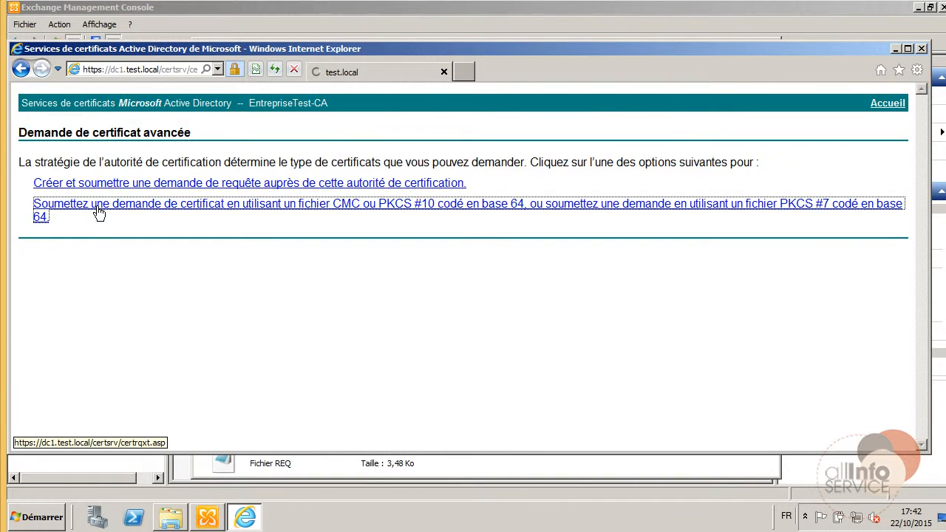
Copy the demande certificat.req text and paste it into the Demande enregistrée box.
{"action": "left_click", "coordinate": [171, 516]}
{"action": "double_click", "coordinate": [356, 320]}
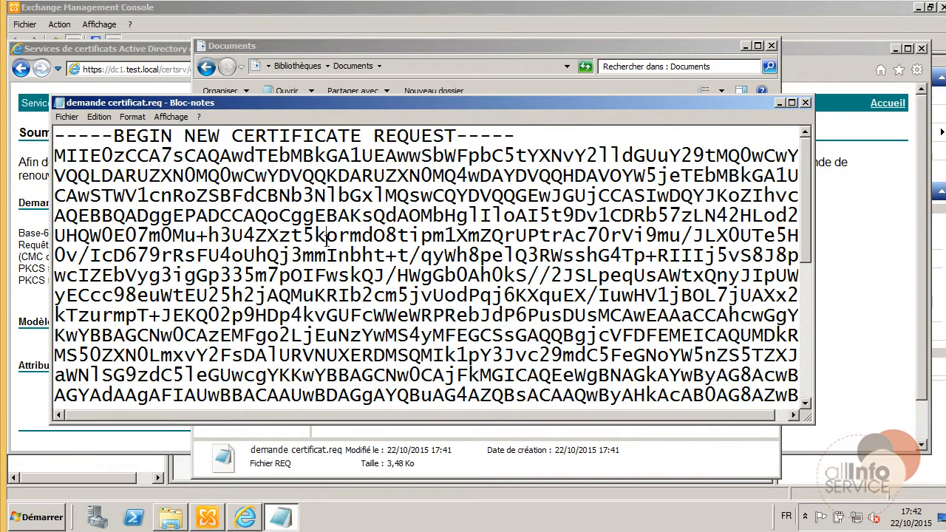
{"action": "key", "text": "ctrl+a"}
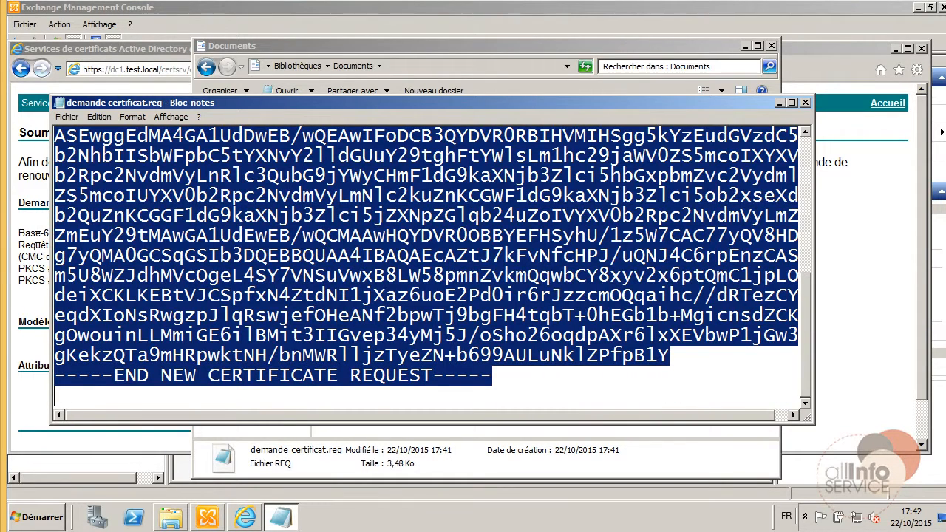
{"action": "left_click", "coordinate": [37, 235]}
{"action": "left_click", "coordinate": [168, 225]}
{"action": "key", "text": "ctrl+v"}
{"action": "scroll", "coordinate": [225, 272], "scroll_direction": "down", "scroll_amount": 1}
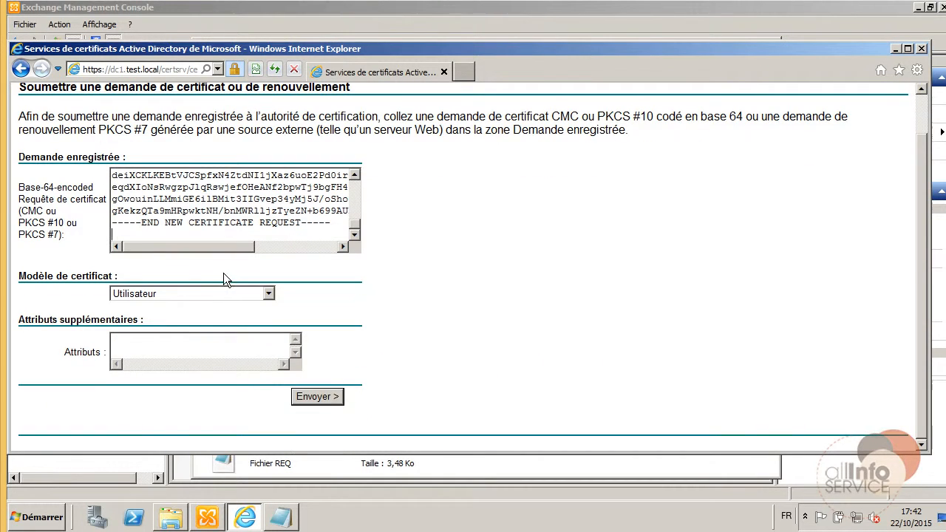
Choose the Serveur Web template, submit the request and allow the operation.
{"action": "left_click", "coordinate": [181, 291]}
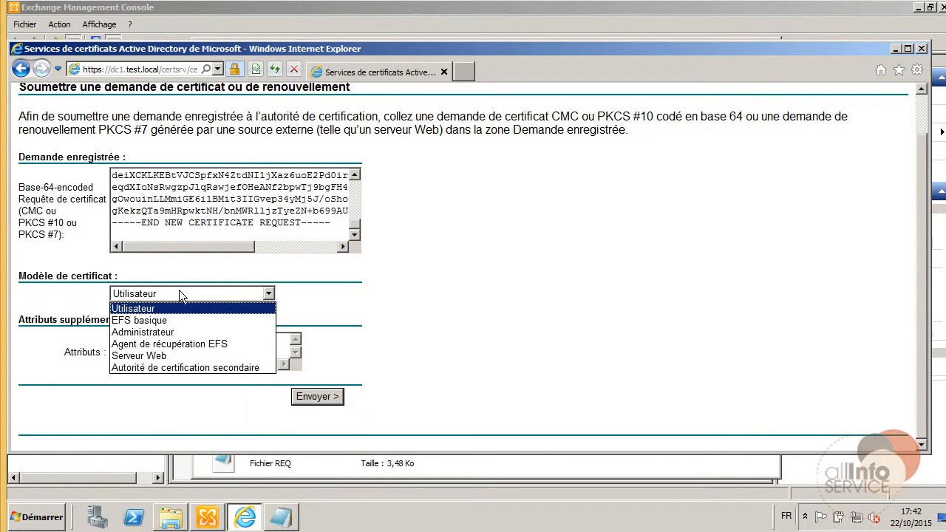
{"action": "left_click", "coordinate": [147, 356]}
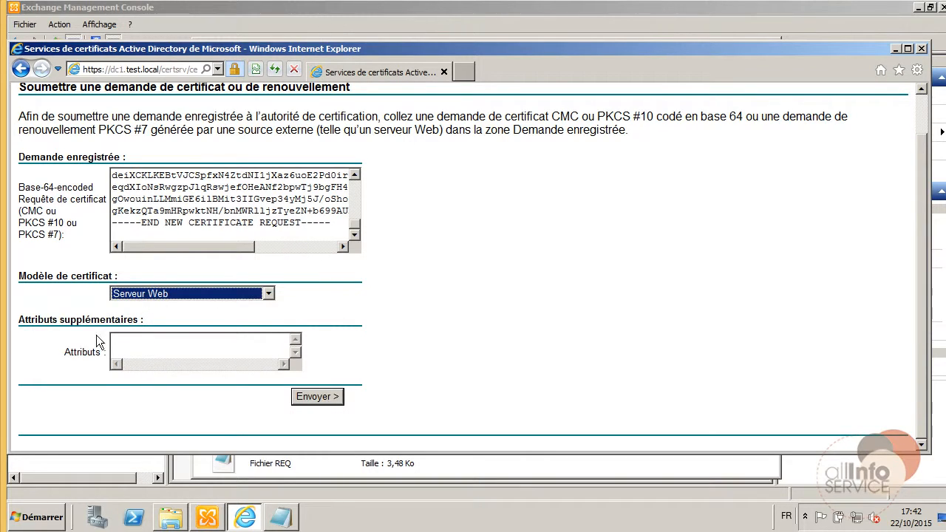
{"action": "left_click", "coordinate": [313, 395]}
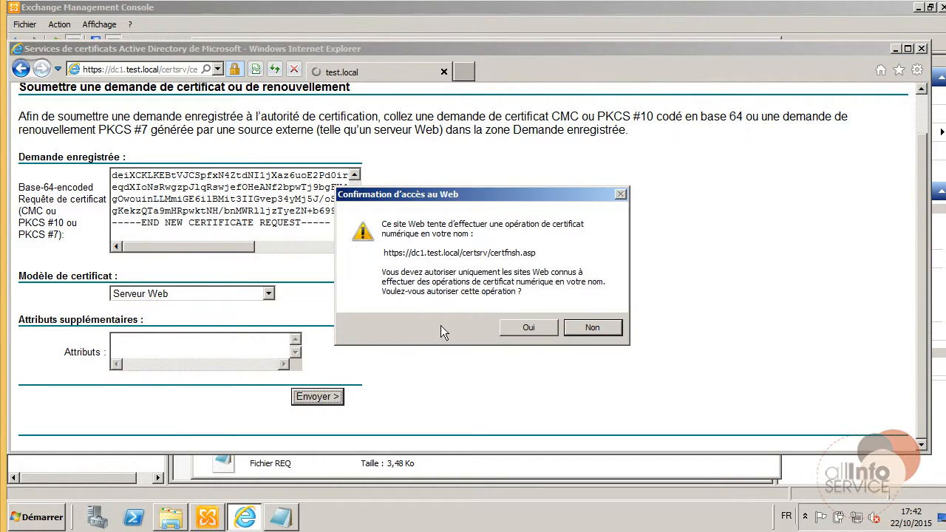
{"action": "left_click", "coordinate": [529, 328]}
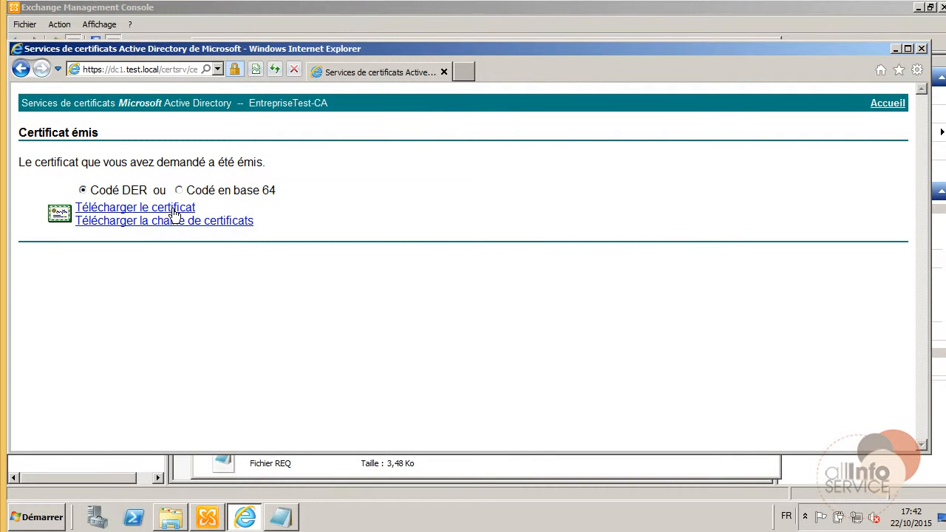
Save the issued certnew.cer into a new Certificat folder on the desktop.
{"action": "left_click", "coordinate": [171, 212]}
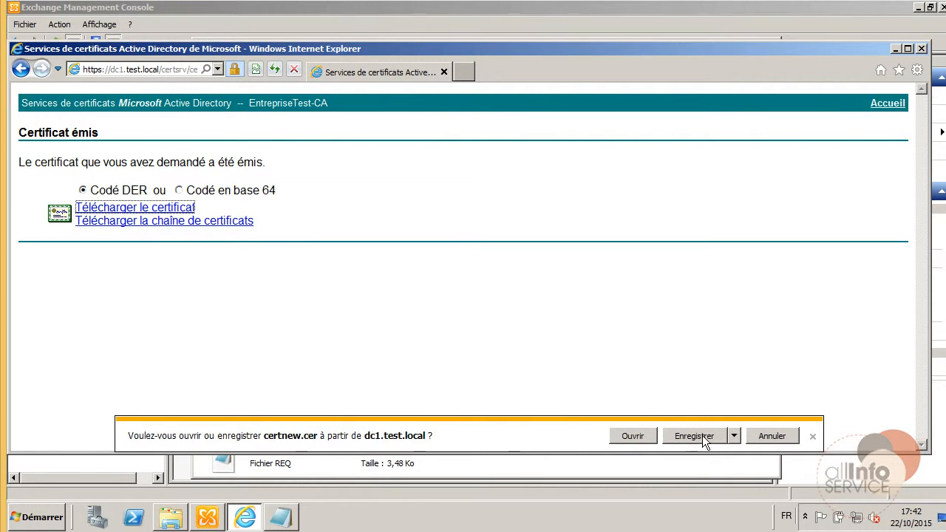
{"action": "left_click", "coordinate": [735, 436]}
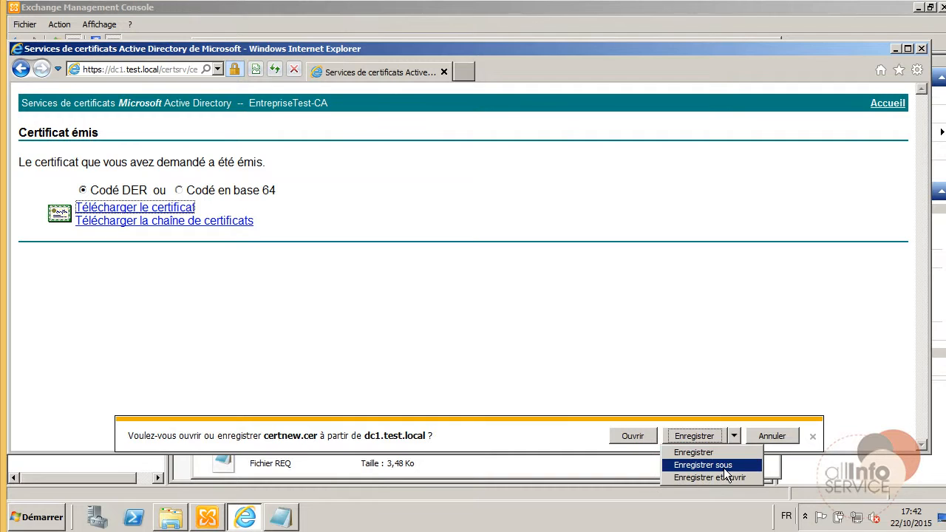
{"action": "left_click", "coordinate": [723, 467]}
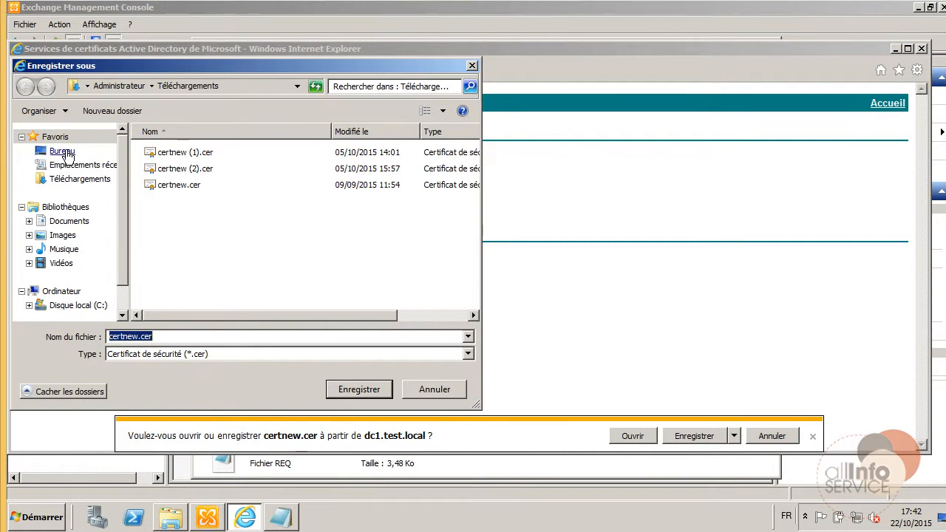
{"action": "left_click", "coordinate": [62, 151]}
{"action": "left_click", "coordinate": [110, 111]}
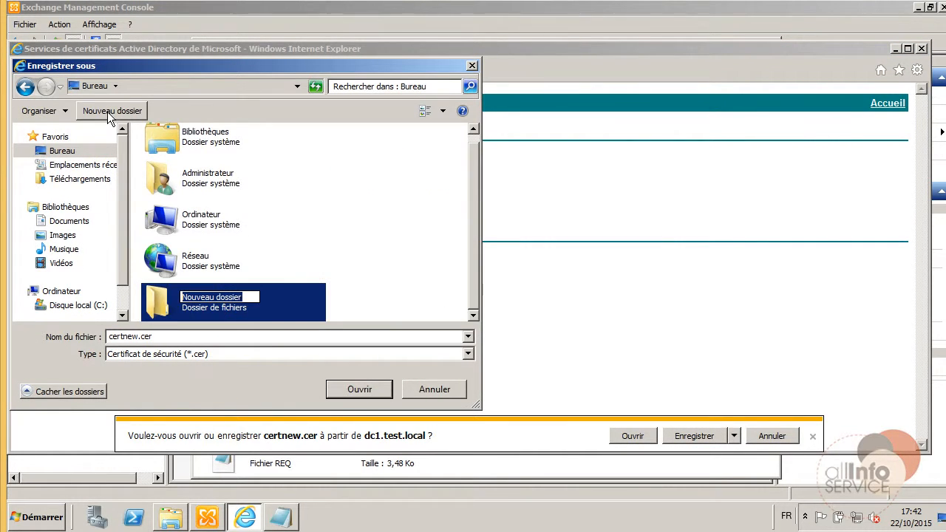
{"action": "type", "text": "Certificat"}
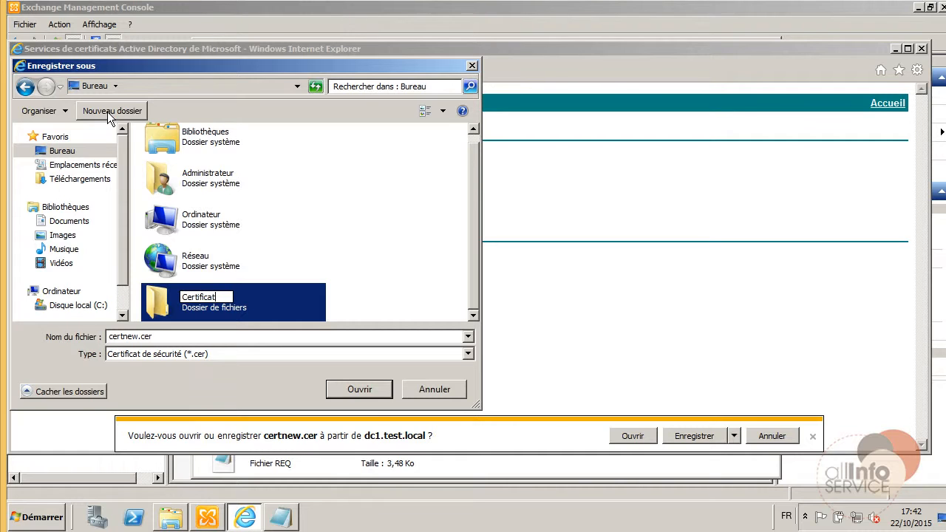
{"action": "key", "text": "Return"}
{"action": "key", "text": "Return"}
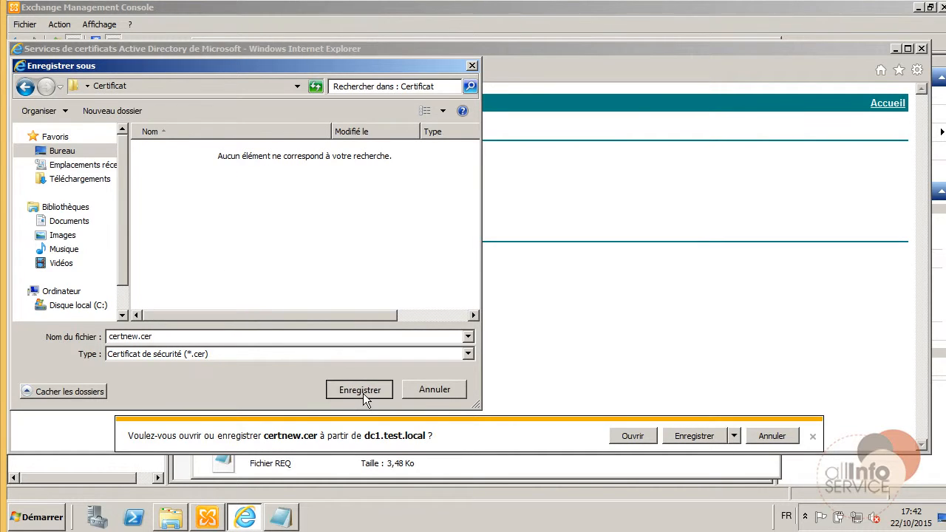
{"action": "left_click", "coordinate": [360, 391]}
Save the certificate chain certnew.p7b into the Certificat folder.
{"action": "left_click", "coordinate": [182, 224]}
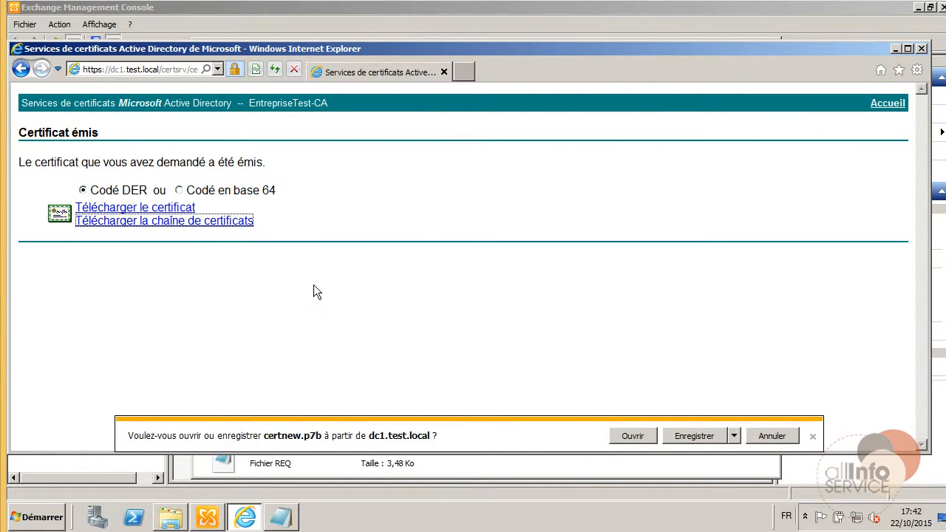
{"action": "left_click", "coordinate": [734, 436]}
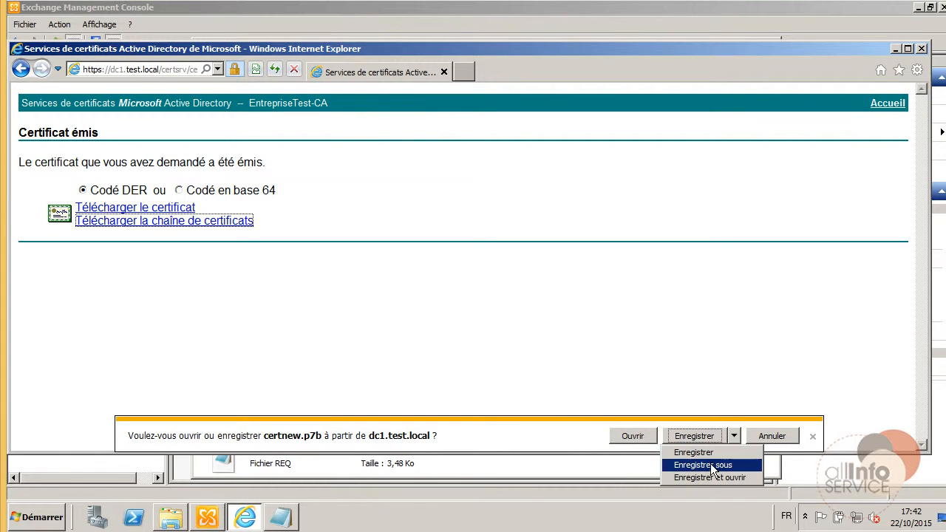
{"action": "left_click", "coordinate": [751, 465]}
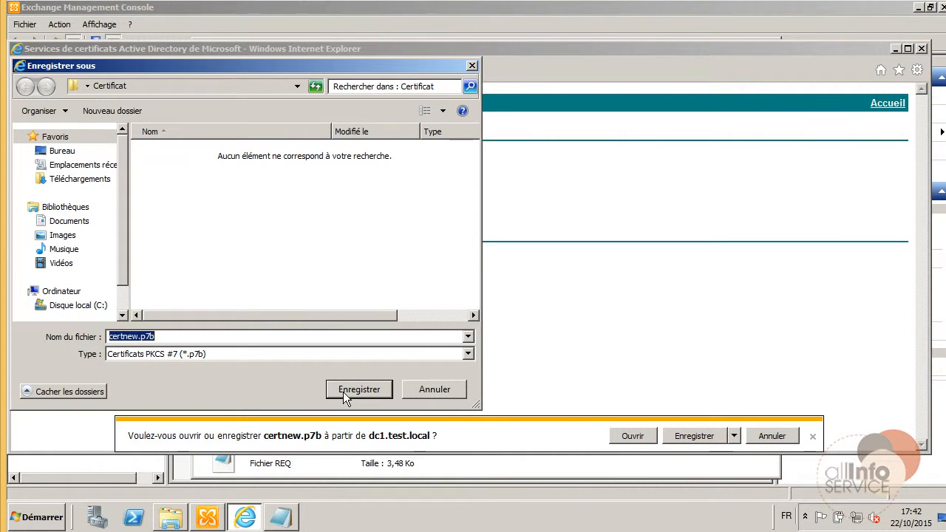
{"action": "left_click", "coordinate": [343, 391]}
Download the Base 64 encoded certificate as certnew64.cer.
{"action": "left_click", "coordinate": [180, 191]}
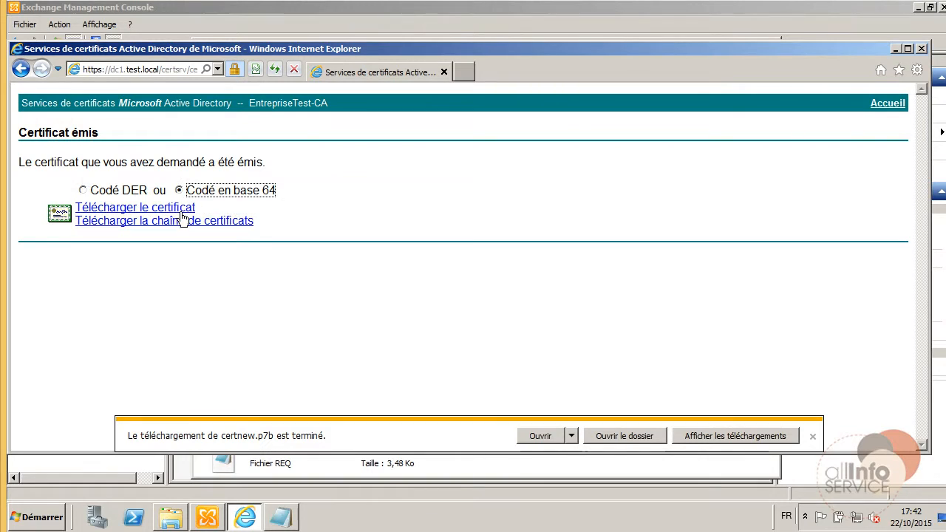
{"action": "left_click", "coordinate": [181, 209]}
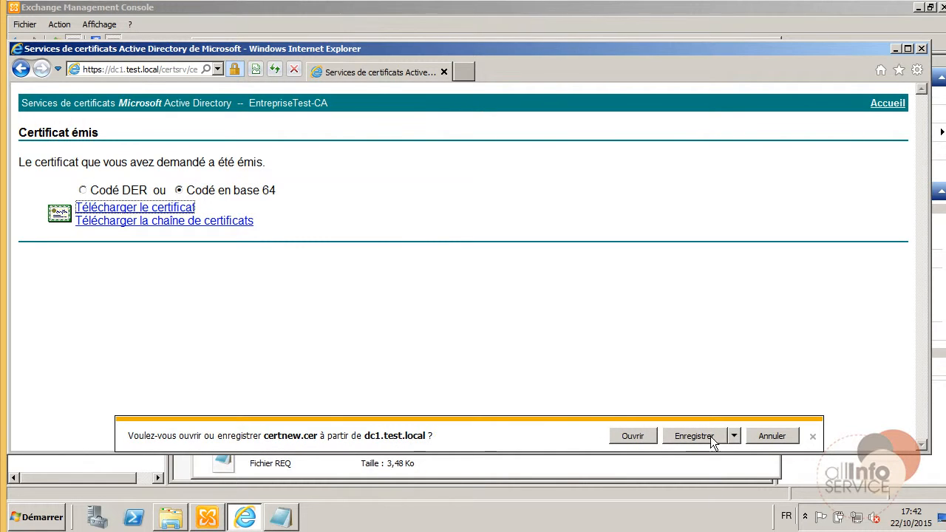
{"action": "left_click", "coordinate": [734, 436]}
{"action": "left_click", "coordinate": [731, 464]}
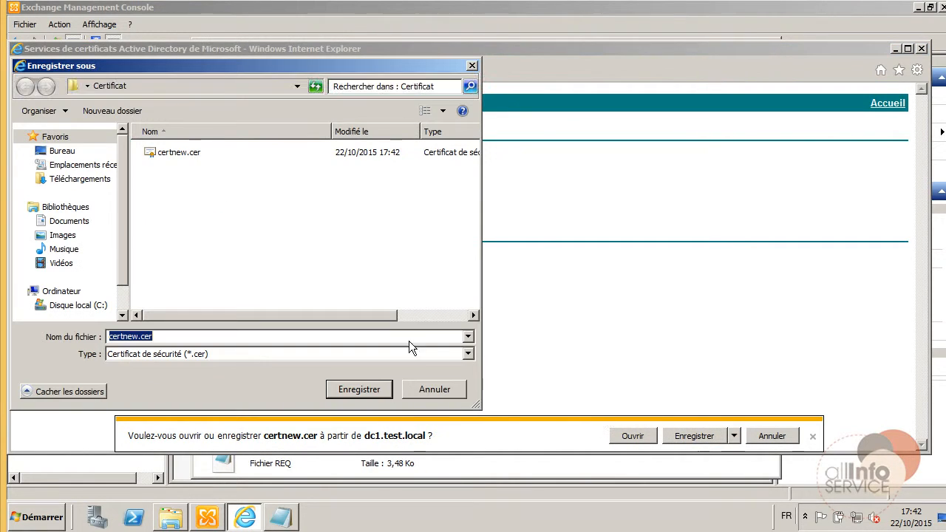
{"action": "left_click", "coordinate": [139, 335]}
{"action": "type", "text": "64"}
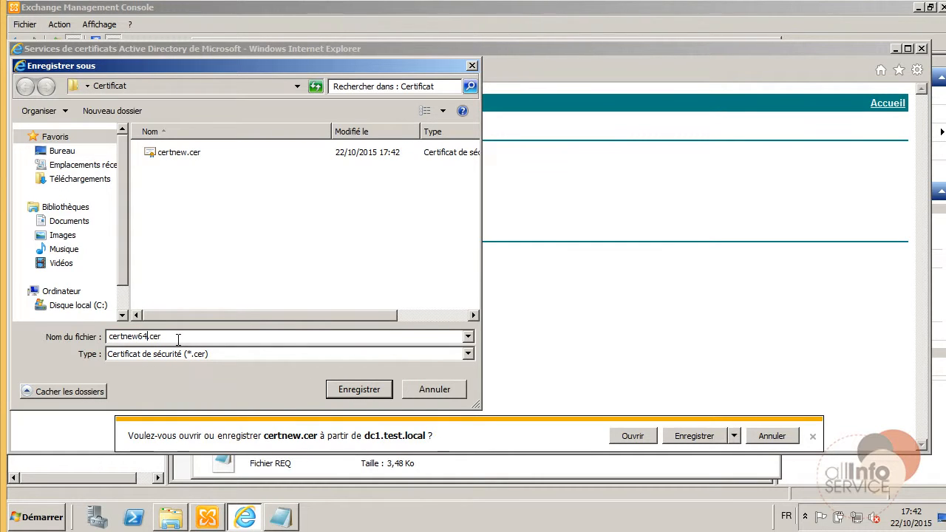
{"action": "key", "text": "Return"}
Download the Base 64 certificate chain as certnew64.p7b.
{"action": "left_click", "coordinate": [235, 223]}
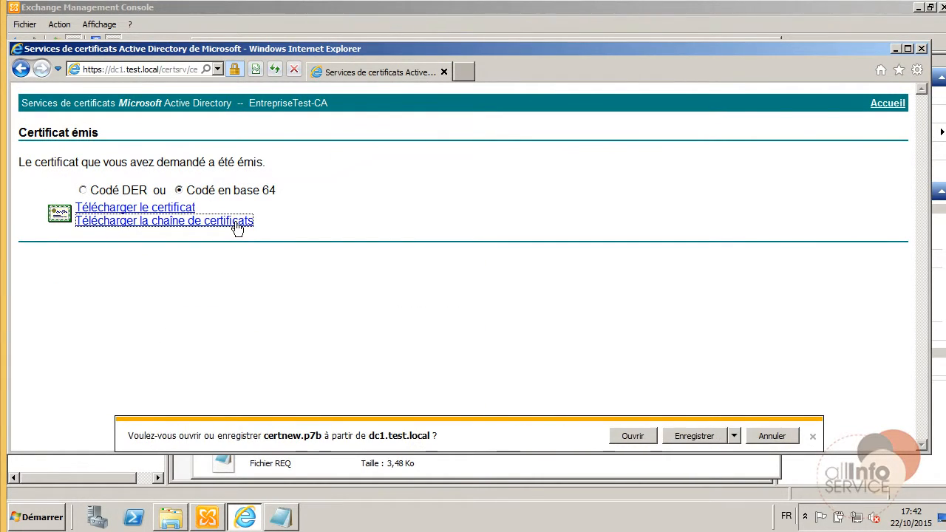
{"action": "left_click", "coordinate": [735, 436]}
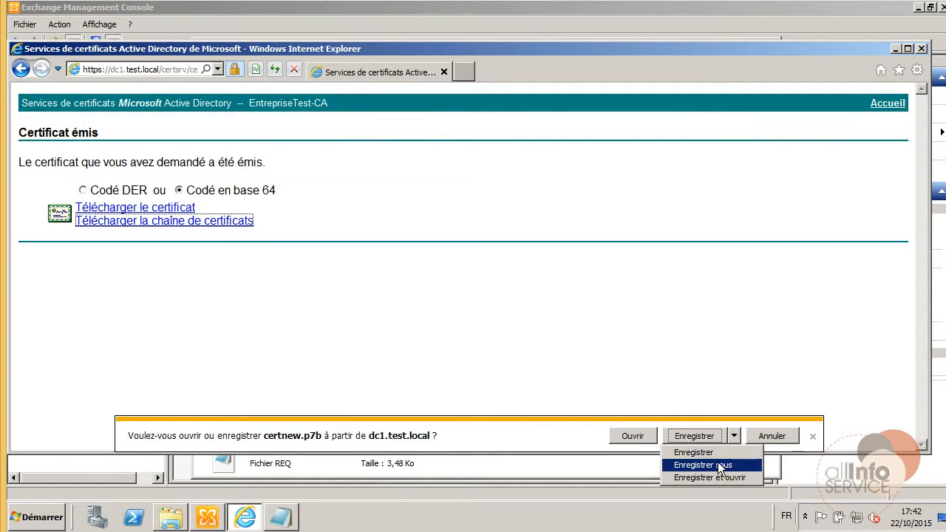
{"action": "left_click", "coordinate": [717, 463]}
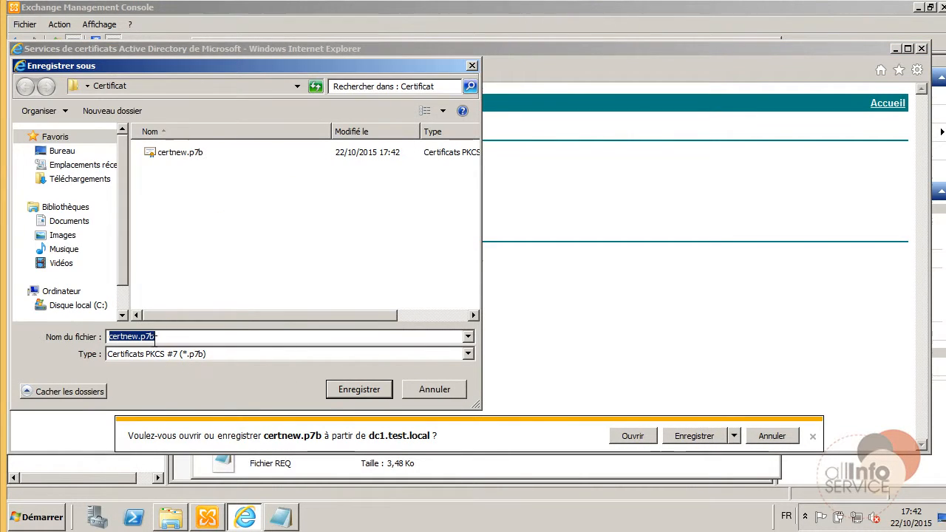
{"action": "left_click", "coordinate": [139, 336]}
{"action": "type", "text": "64"}
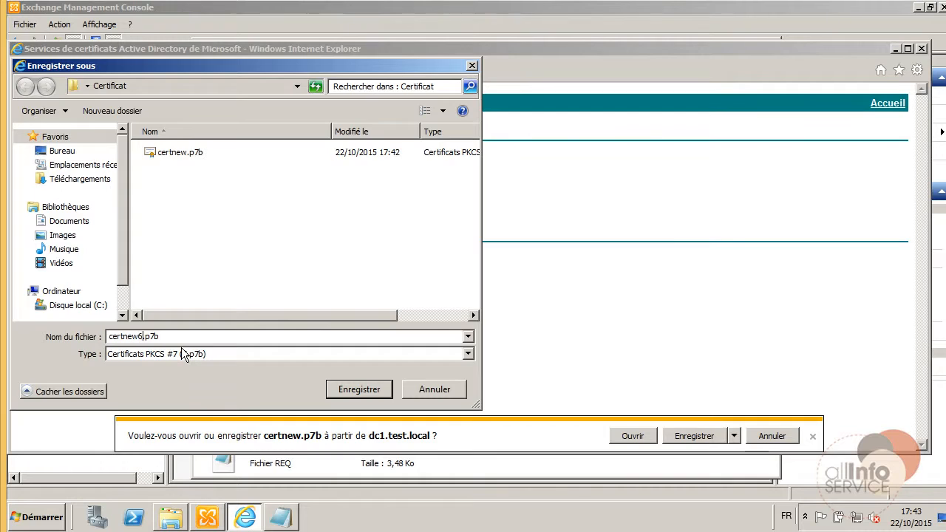
{"action": "key", "text": "Return"}
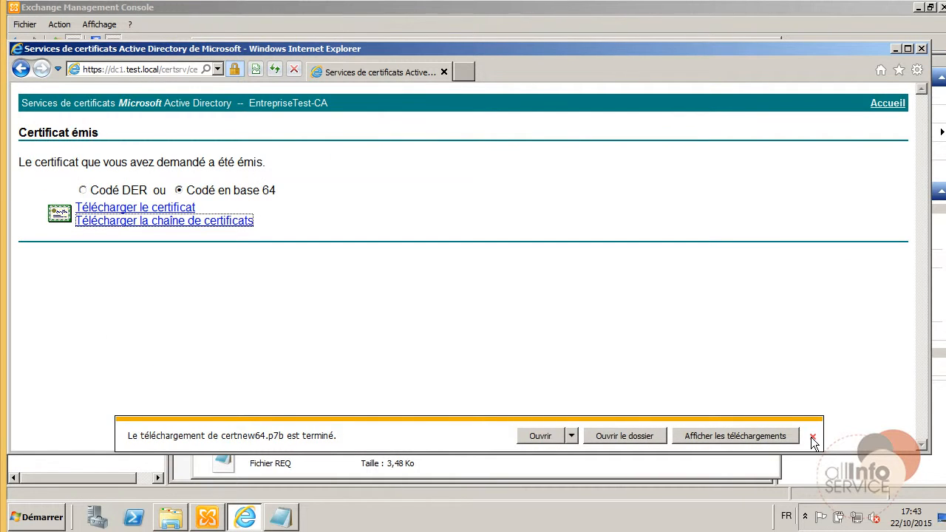
{"action": "left_click", "coordinate": [812, 436]}
Close Internet Explorer, the Notepad request file and the Documents window.
{"action": "left_click", "coordinate": [922, 49]}
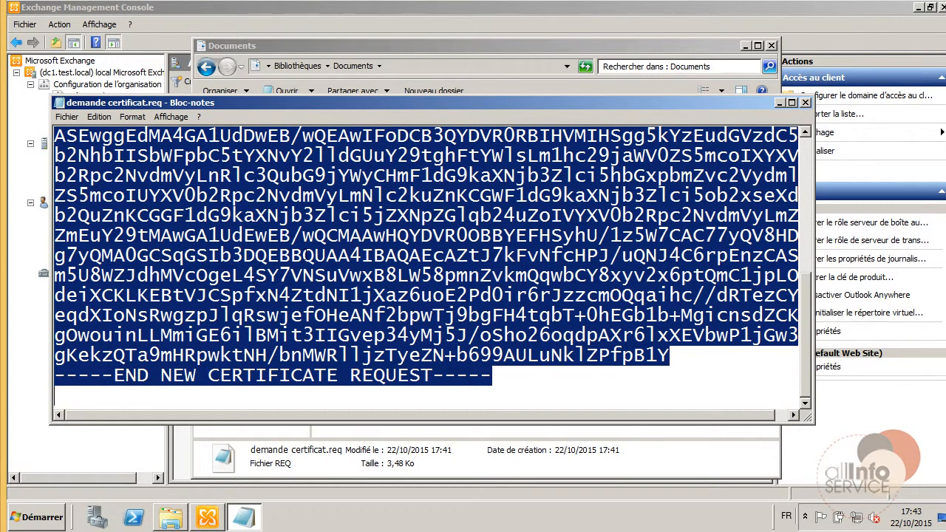
{"action": "left_click", "coordinate": [806, 102]}
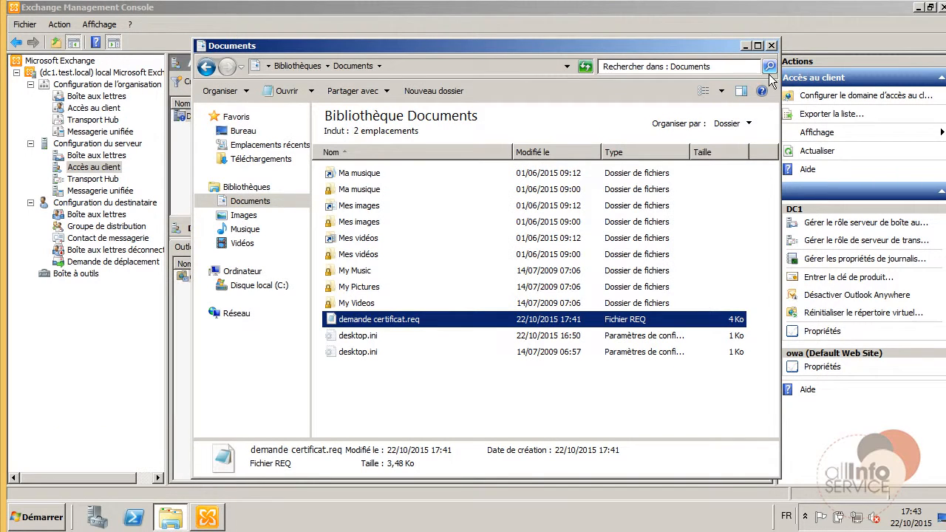
{"action": "left_click", "coordinate": [771, 46]}
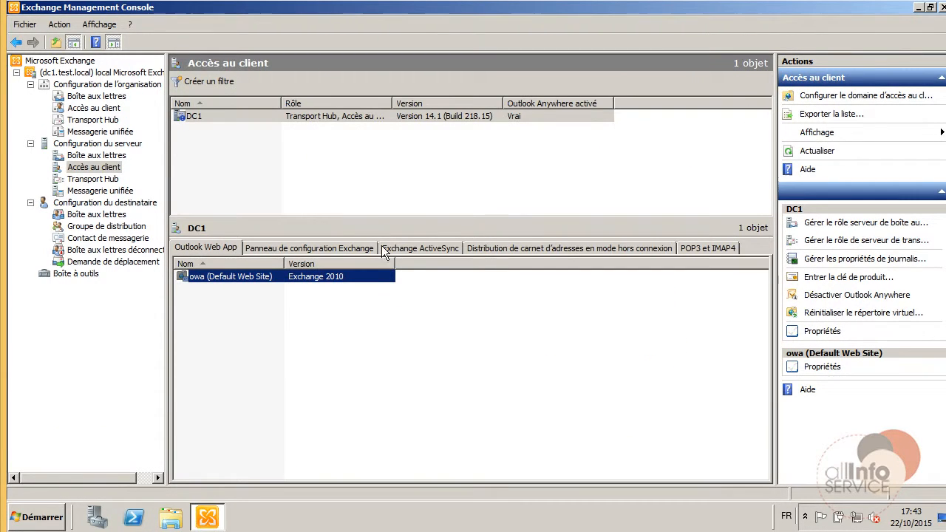
Run the pending-request command on CertificatExchange in the server's certificate list.
{"action": "left_click", "coordinate": [93, 146]}
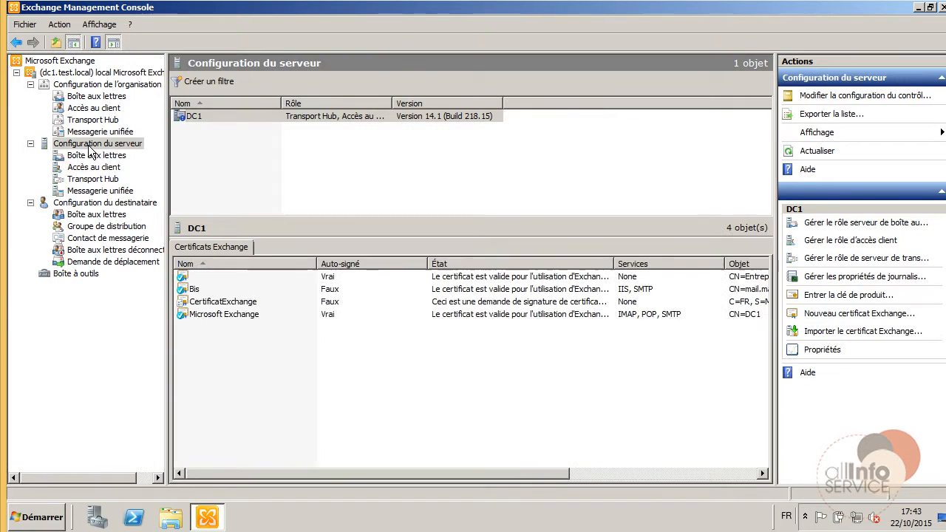
{"action": "left_click", "coordinate": [204, 303]}
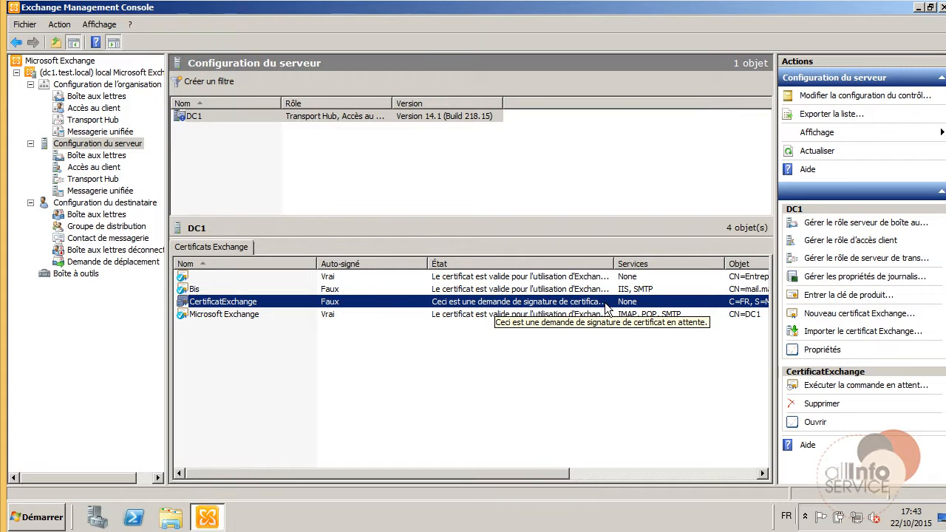
{"action": "right_click", "coordinate": [550, 303]}
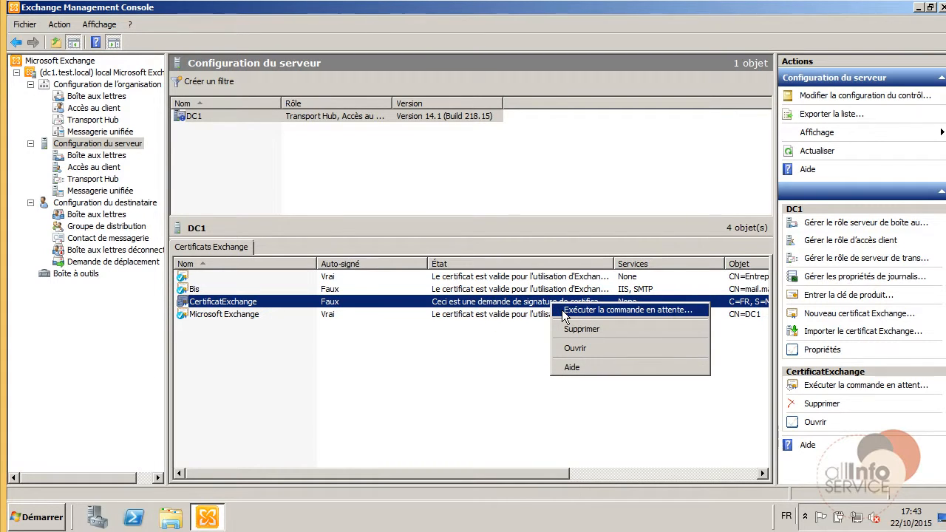
{"action": "left_click", "coordinate": [562, 311]}
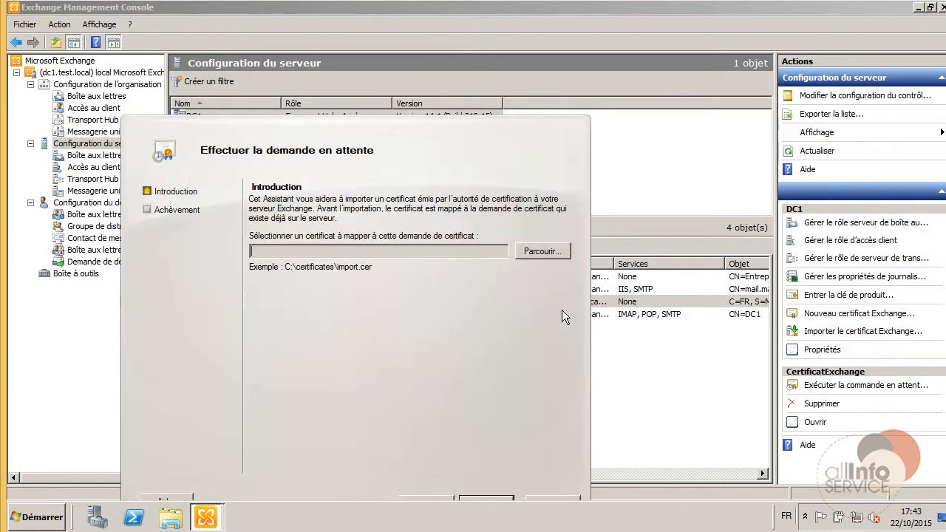
Import Desktop\Certificat\certnew.cer to complete the CertificatExchange request.
{"action": "left_click", "coordinate": [541, 251]}
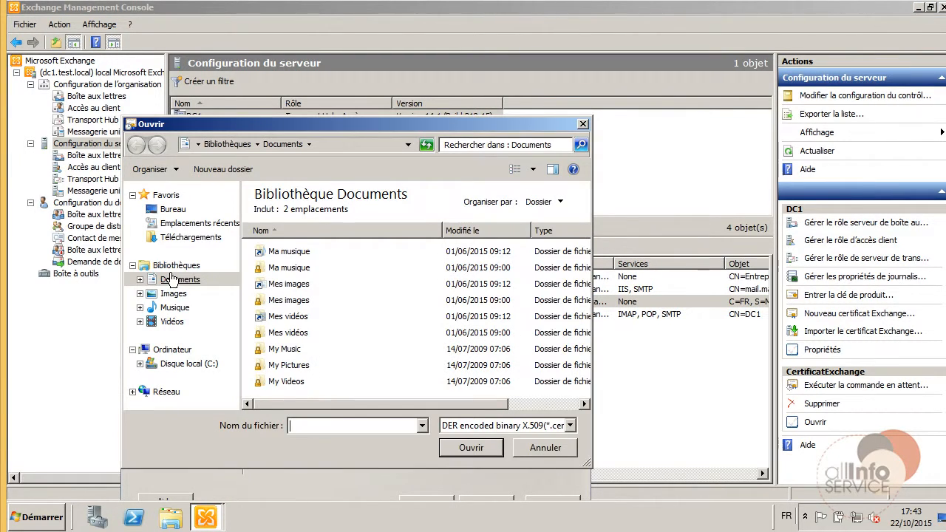
{"action": "left_click", "coordinate": [172, 211]}
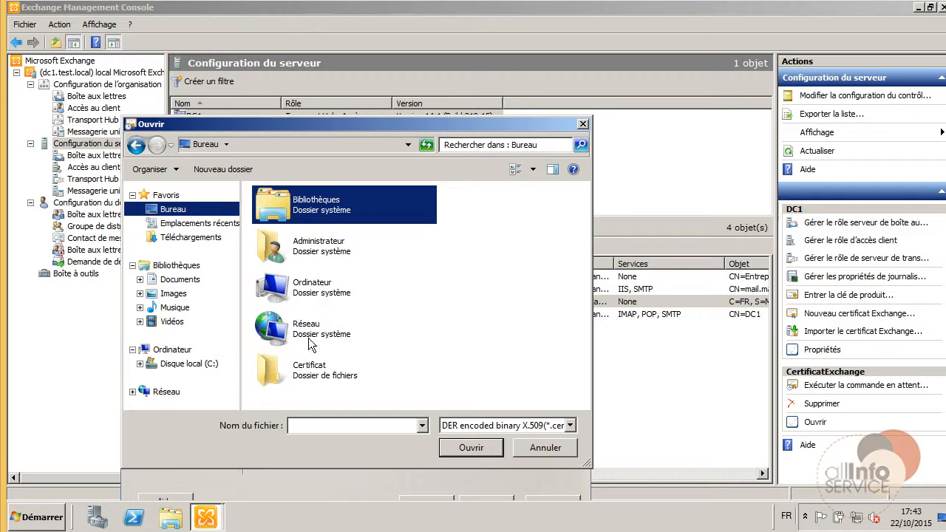
{"action": "left_click", "coordinate": [299, 376]}
{"action": "double_click", "coordinate": [299, 375]}
{"action": "left_click", "coordinate": [289, 216]}
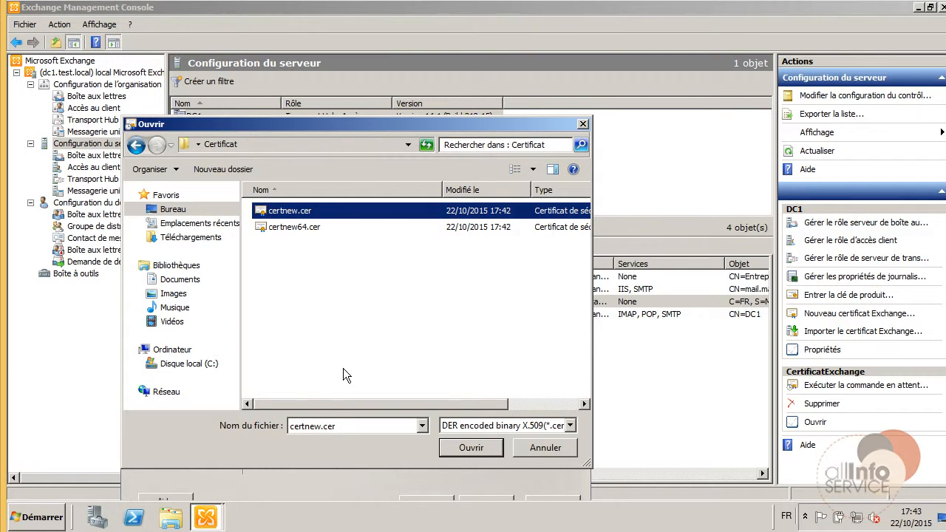
{"action": "left_click", "coordinate": [470, 448]}
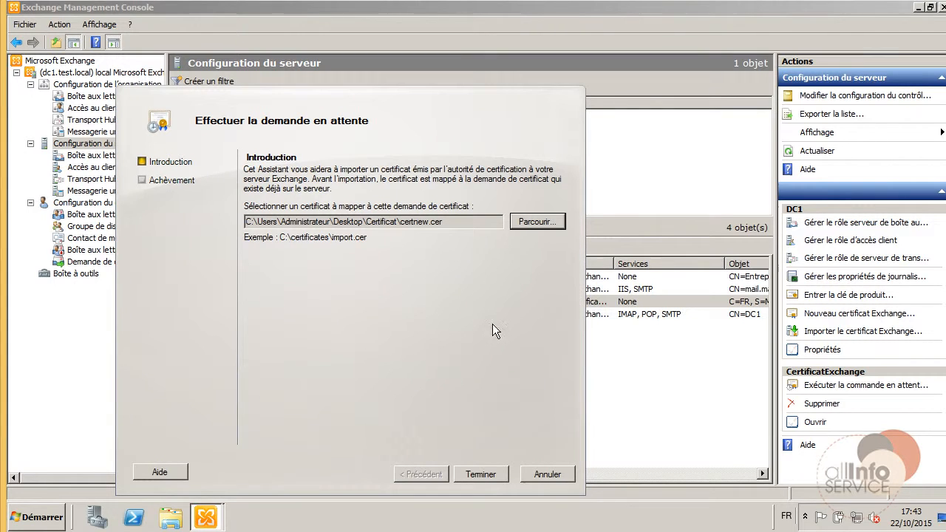
{"action": "left_click", "coordinate": [479, 474]}
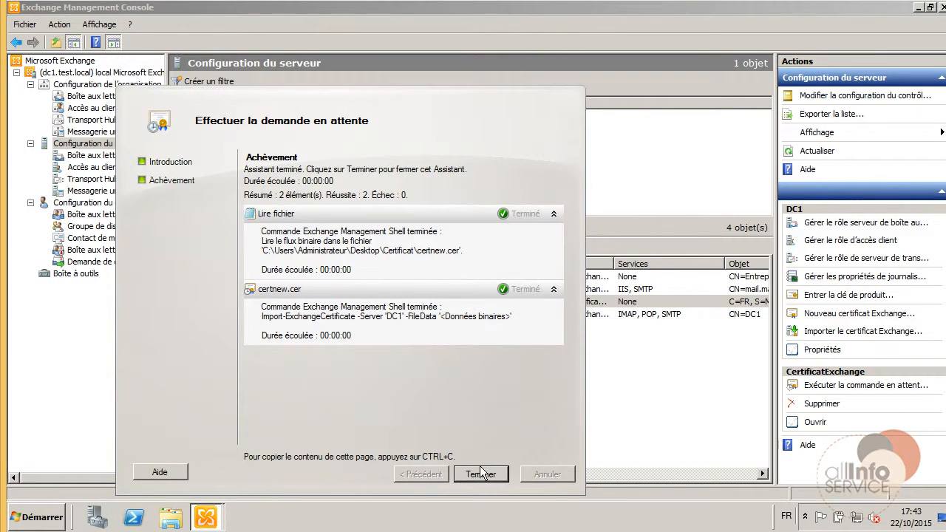
{"action": "left_click", "coordinate": [480, 474]}
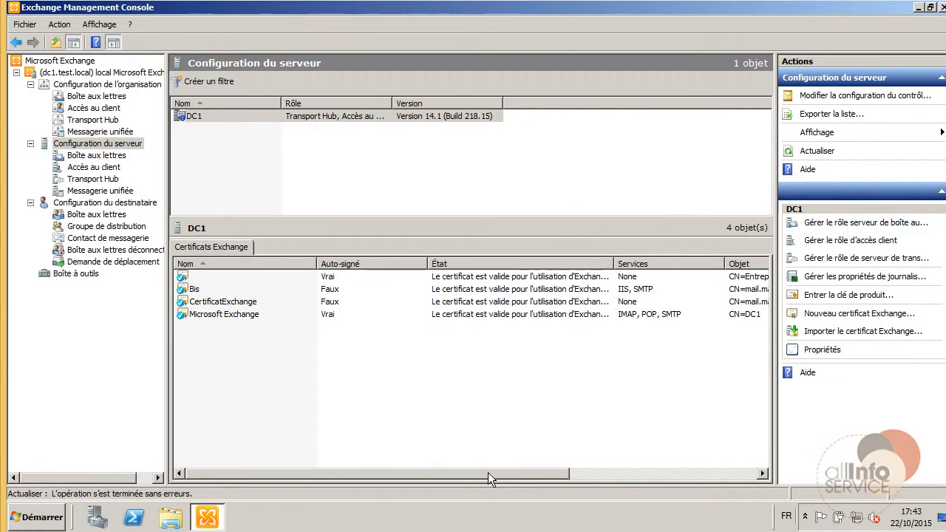
{"action": "right_click", "coordinate": [290, 301]}
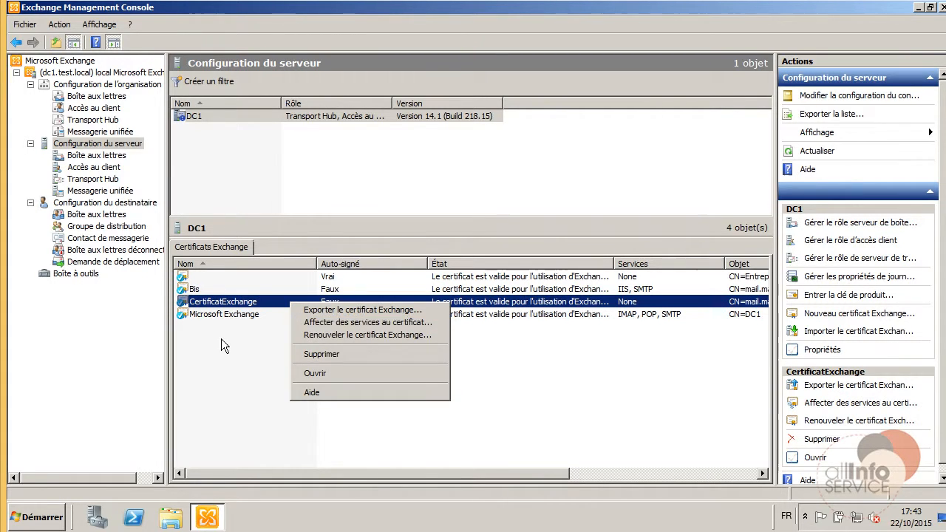
{"action": "left_click", "coordinate": [299, 323]}
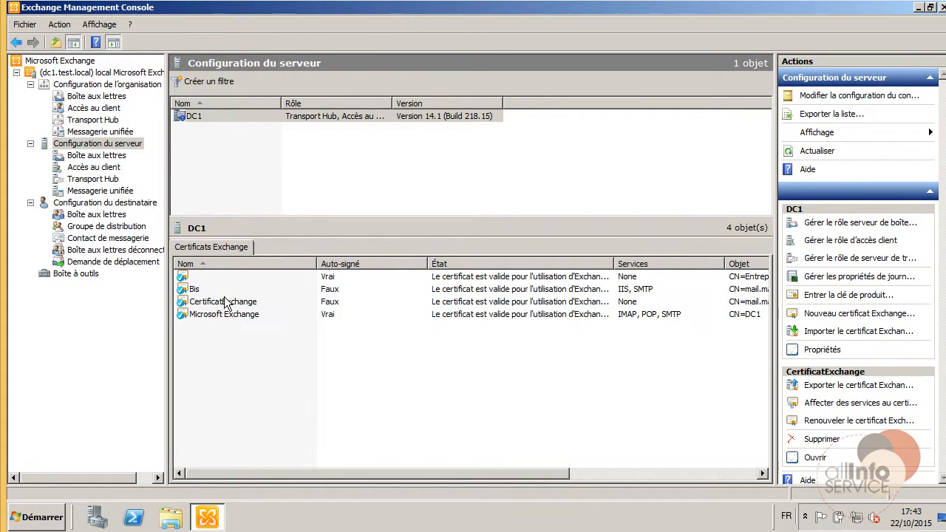
Launch the Assign Services wizard for CertificatExchange on server DC1.
{"action": "right_click", "coordinate": [272, 304]}
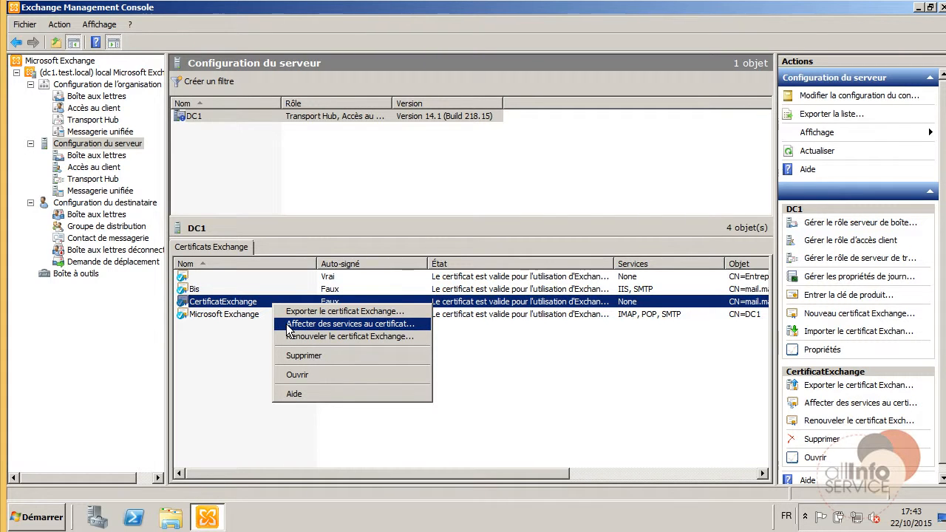
{"action": "left_click", "coordinate": [288, 325]}
{"action": "left_click", "coordinate": [621, 306]}
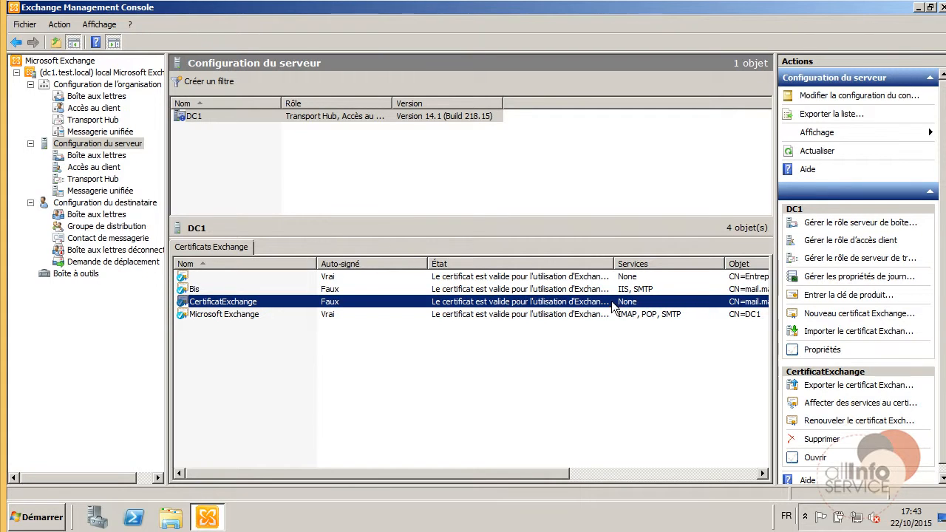
{"action": "right_click", "coordinate": [624, 304]}
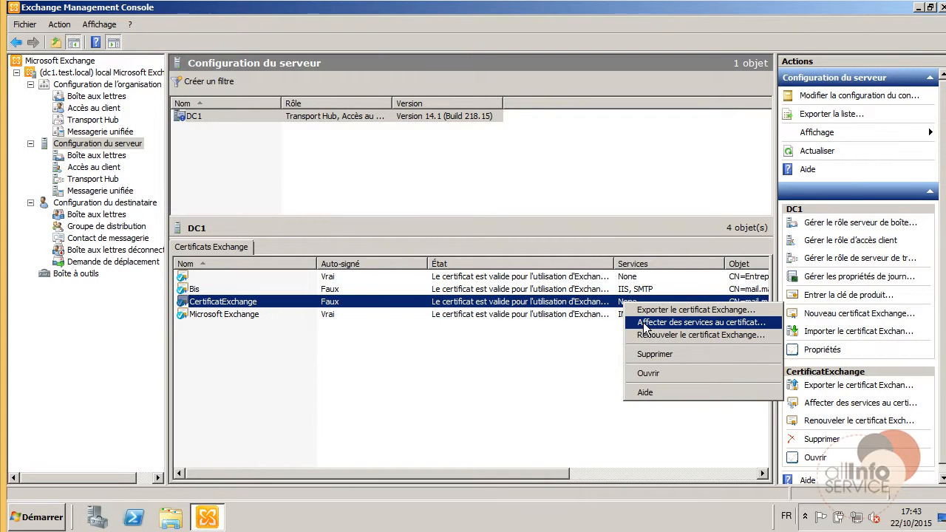
{"action": "left_click", "coordinate": [644, 323]}
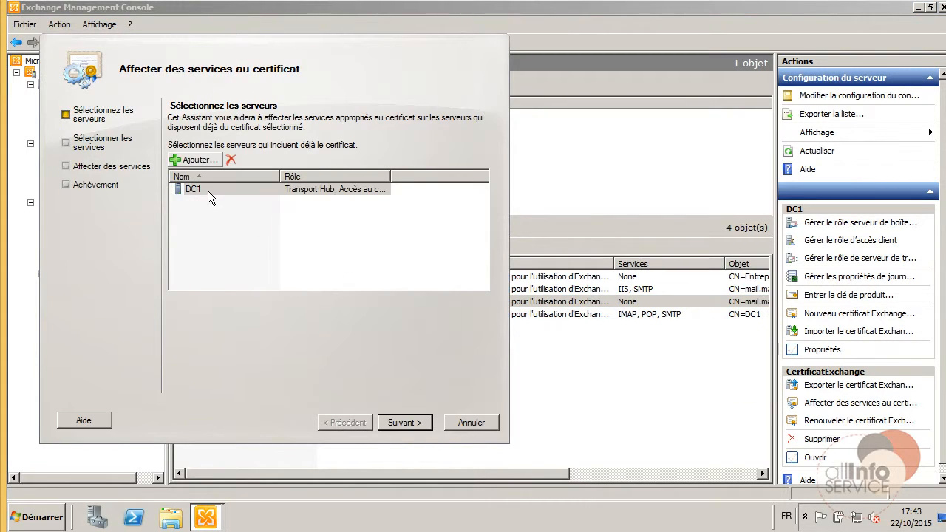
{"action": "left_click", "coordinate": [405, 417]}
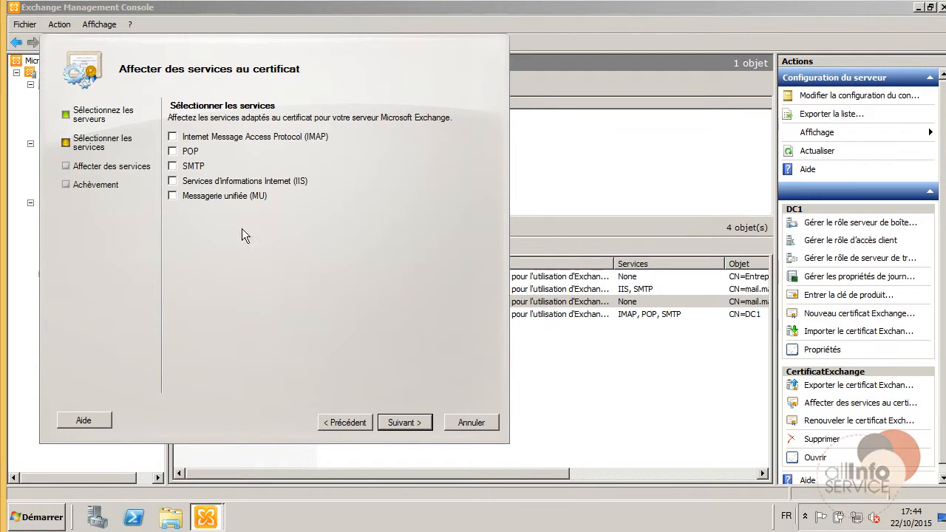
Assign SMTP and IIS, accepting replacement of the default SMTP certificate.
{"action": "left_click", "coordinate": [172, 166]}
{"action": "left_click", "coordinate": [173, 183]}
{"action": "left_click", "coordinate": [404, 423]}
{"action": "left_click", "coordinate": [406, 422]}
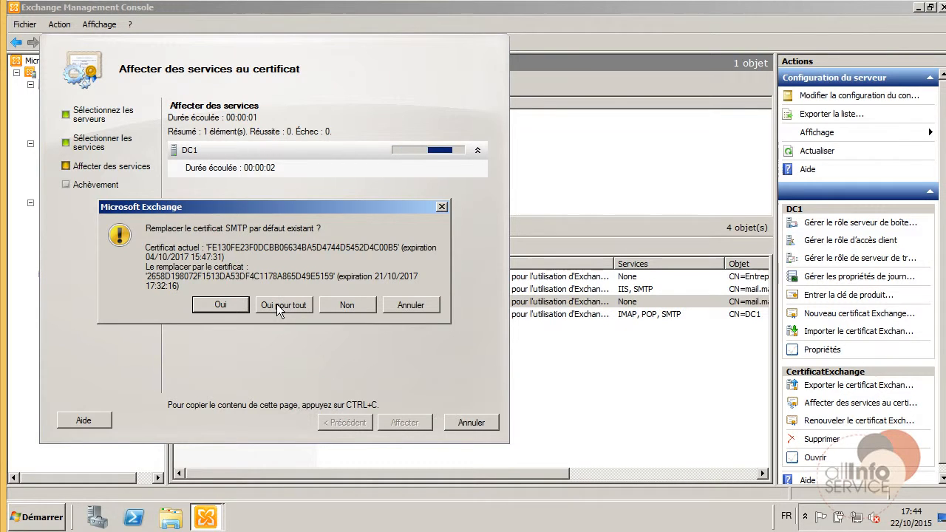
{"action": "left_click", "coordinate": [278, 305]}
{"action": "left_click", "coordinate": [405, 423]}
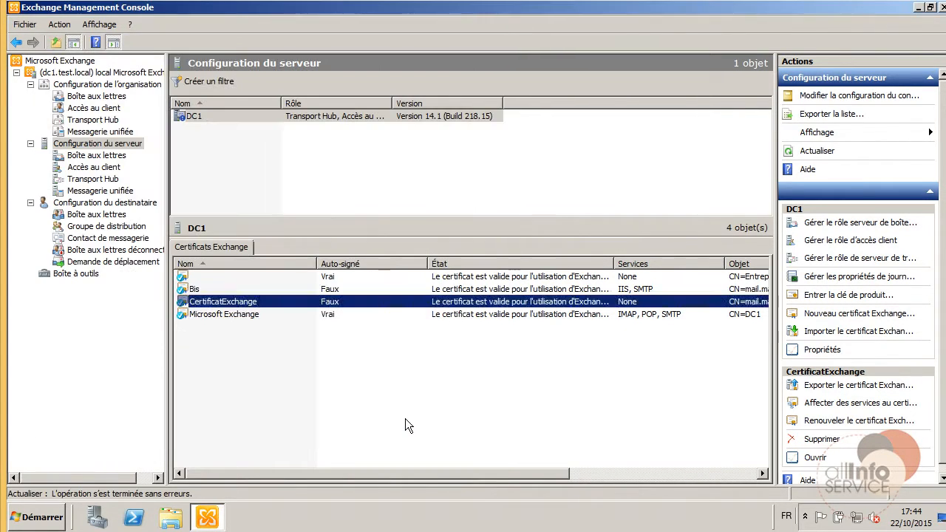
Delete the old Bis certificate and verify CertificatExchange now carries the IIS and SMTP services.
{"action": "left_click", "coordinate": [210, 289]}
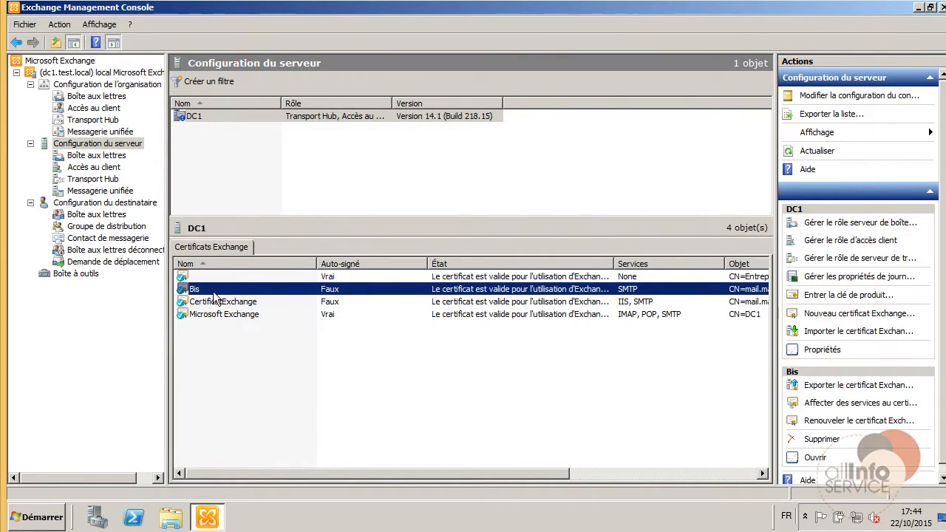
{"action": "right_click", "coordinate": [212, 289]}
{"action": "left_click", "coordinate": [243, 343]}
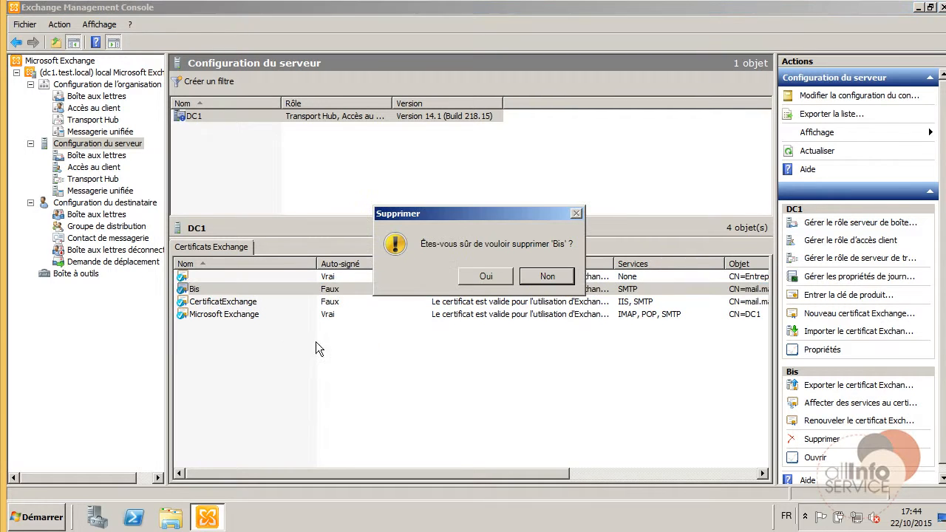
{"action": "left_click", "coordinate": [485, 279]}
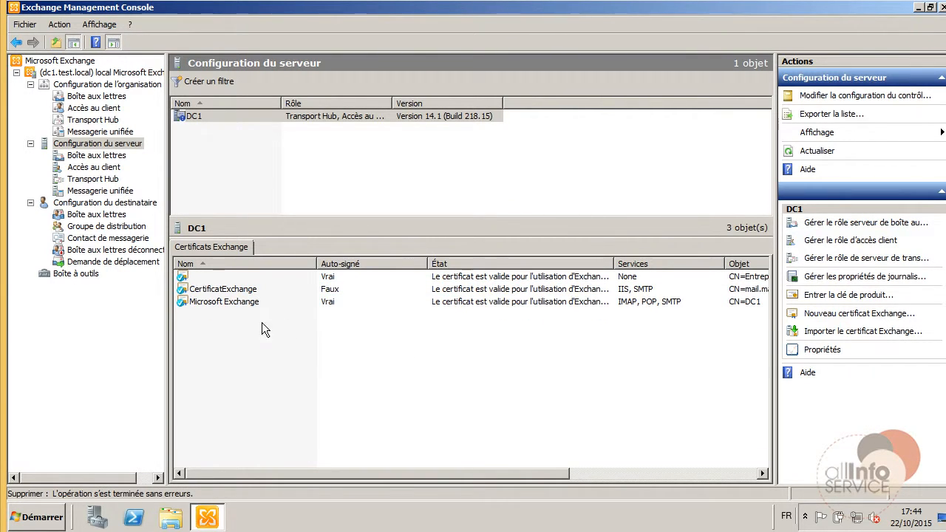
{"action": "left_click", "coordinate": [230, 292]}
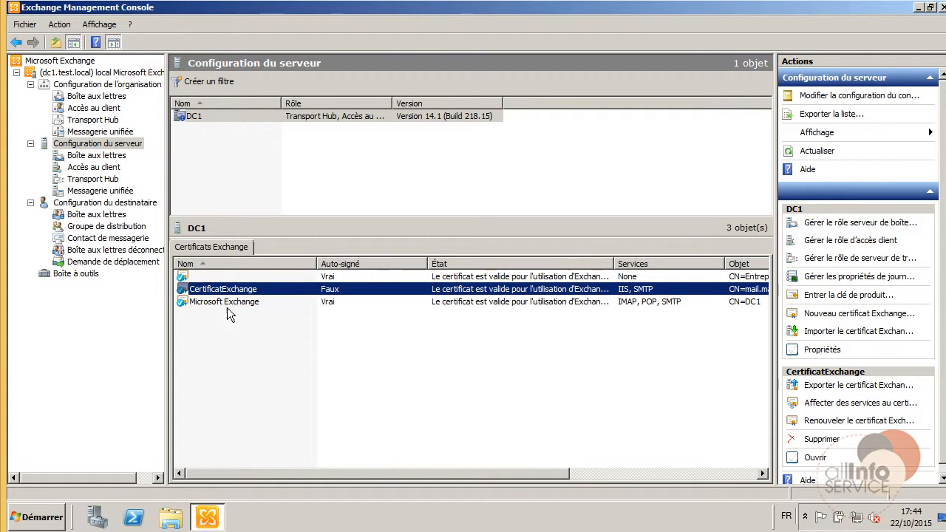
{"action": "left_click", "coordinate": [217, 520]}
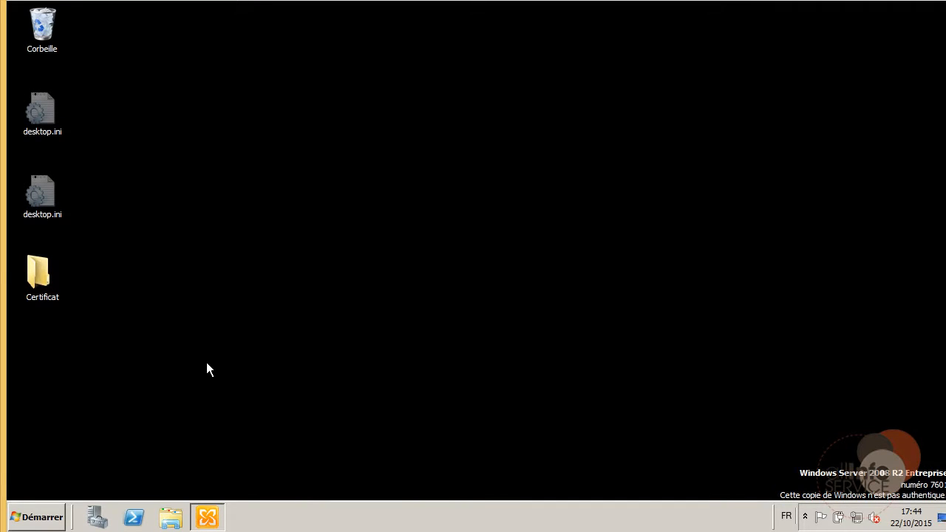
Minimize the Exchange console and launch Internet Explorer from the Start menu.
{"action": "left_click", "coordinate": [207, 519]}
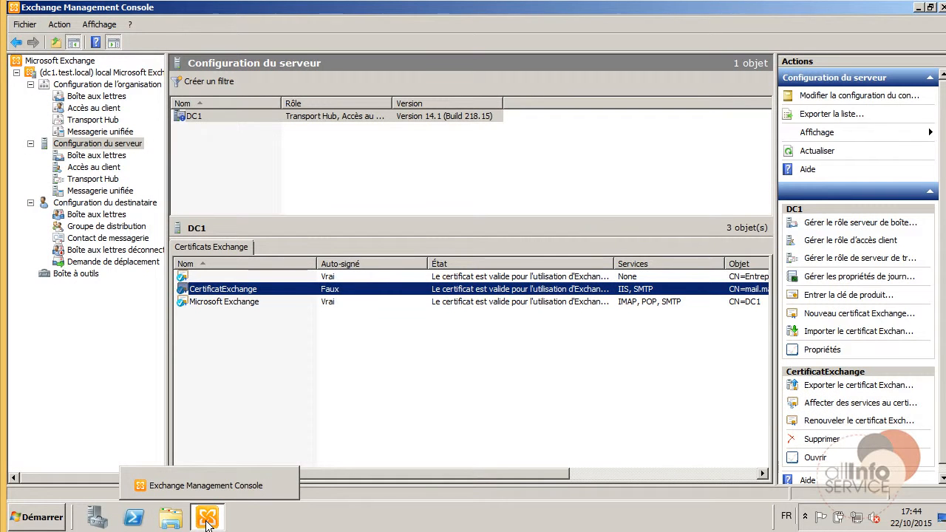
{"action": "left_click", "coordinate": [206, 521]}
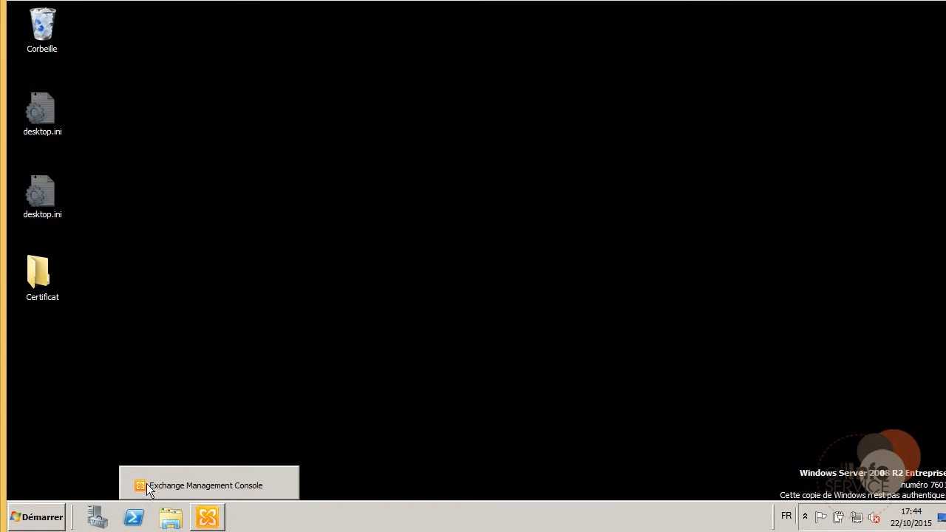
{"action": "left_click", "coordinate": [59, 516]}
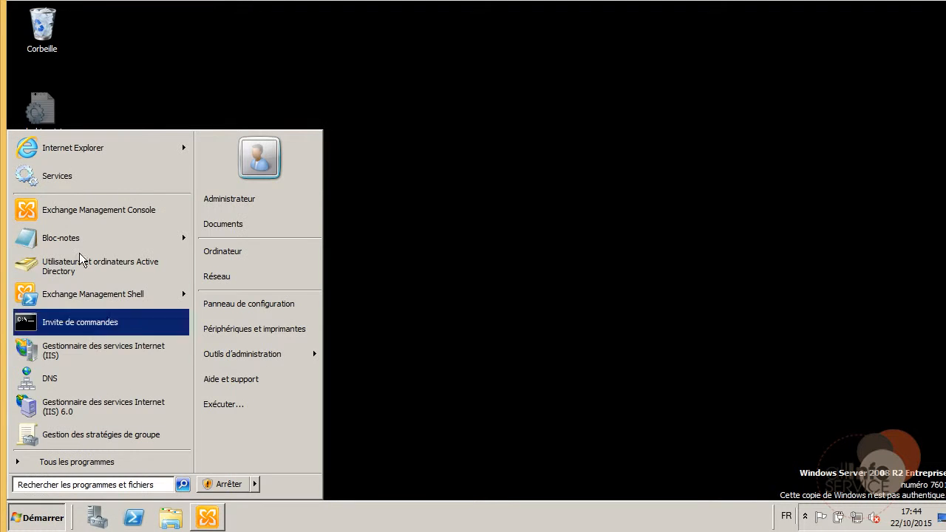
{"action": "left_click", "coordinate": [74, 150]}
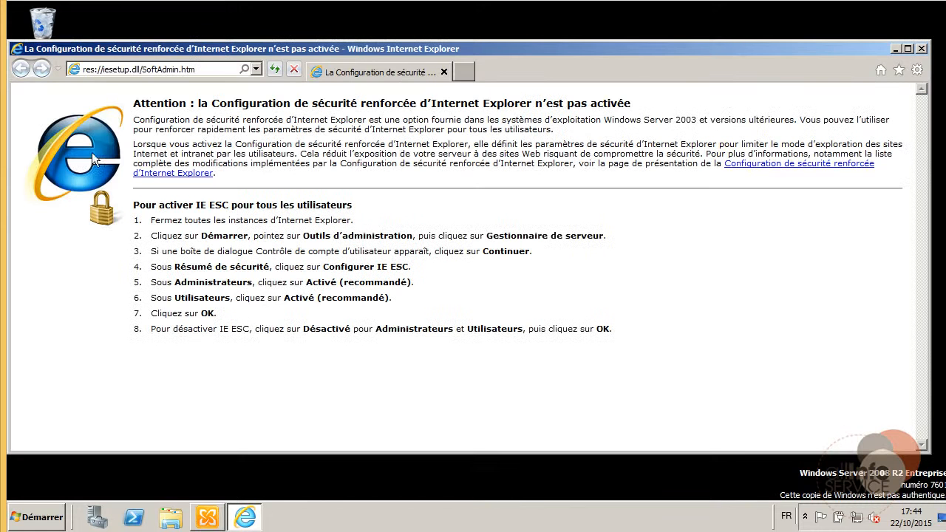
{"action": "left_click", "coordinate": [255, 69]}
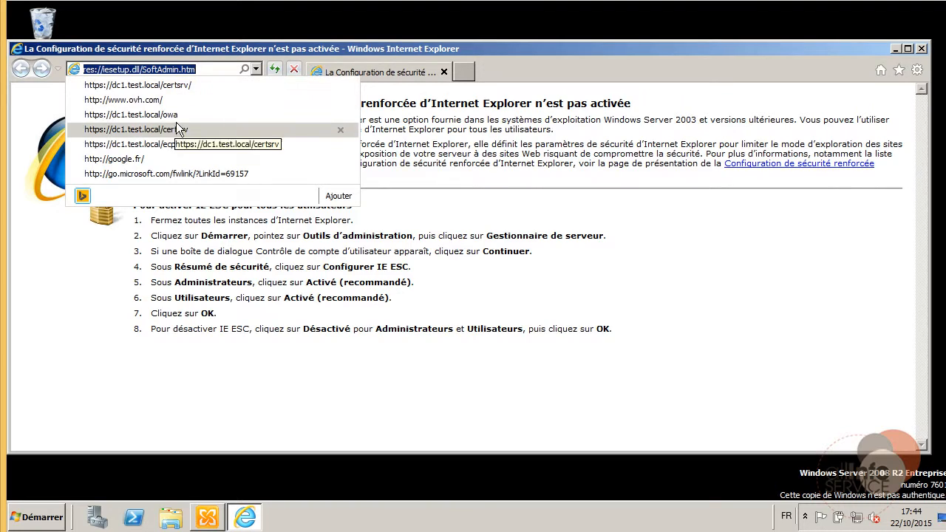
{"action": "left_click", "coordinate": [173, 114]}
{"action": "left_click", "coordinate": [234, 69]}
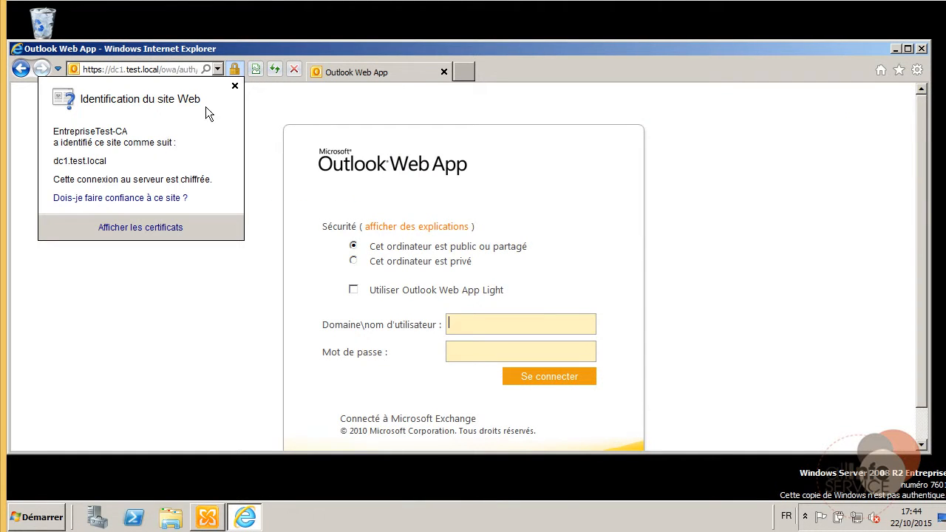
{"action": "left_click", "coordinate": [358, 189]}
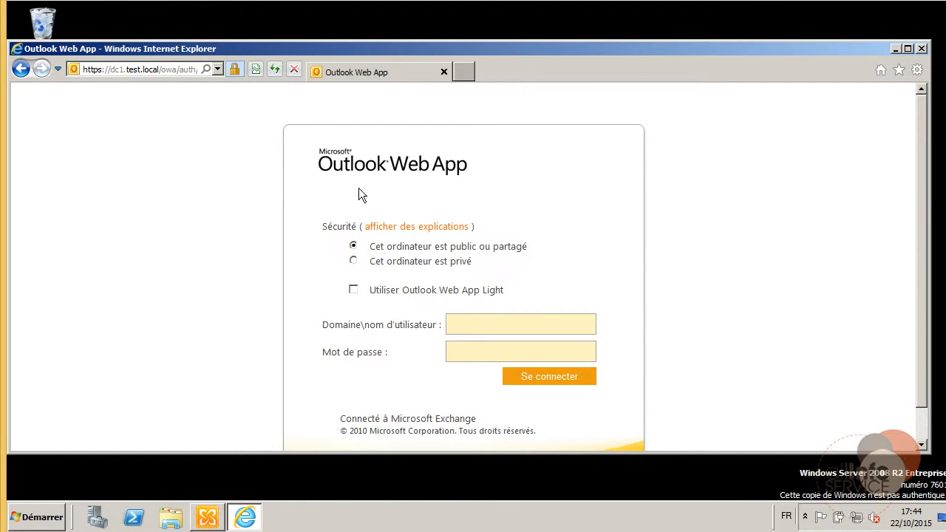
{"action": "left_click", "coordinate": [920, 50]}
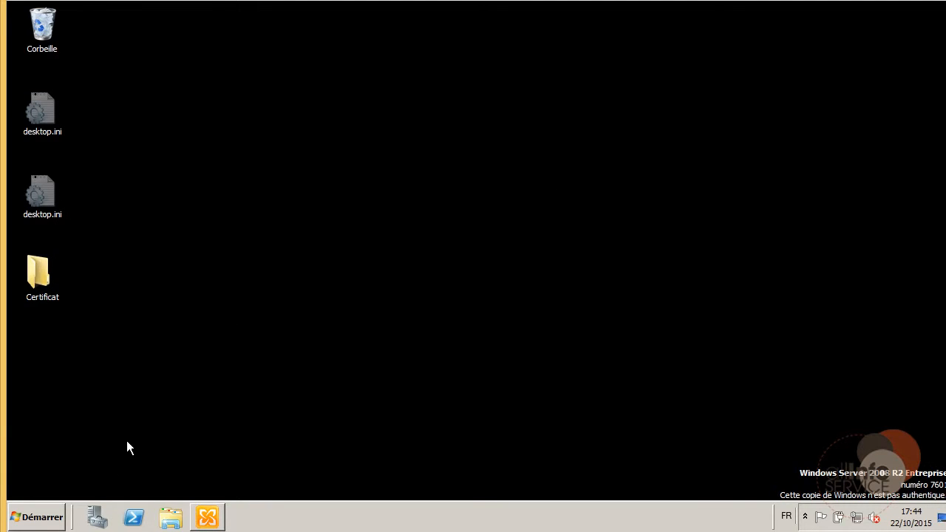
{"action": "left_click", "coordinate": [44, 516]}
Start IIS Manager from Administrative Tools and select Default Web Site under DC1.
{"action": "left_click", "coordinate": [242, 354]}
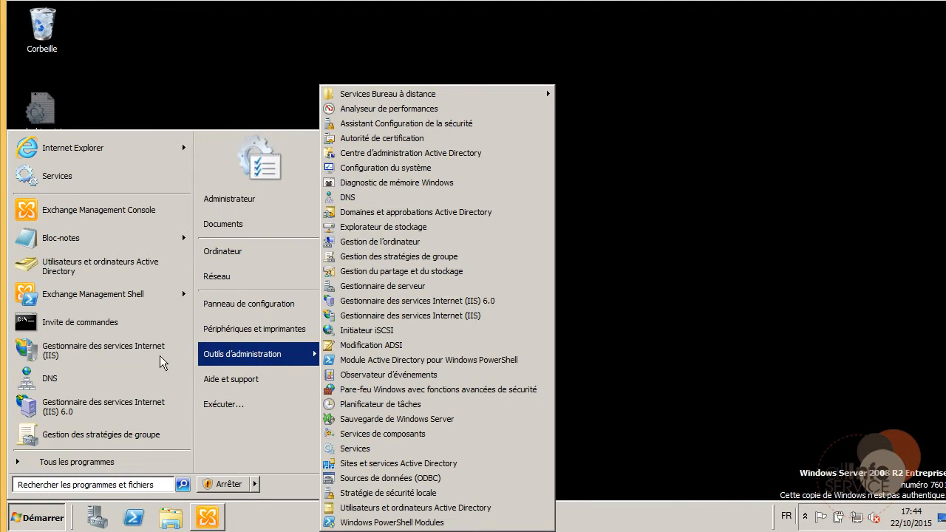
{"action": "left_click", "coordinate": [105, 353]}
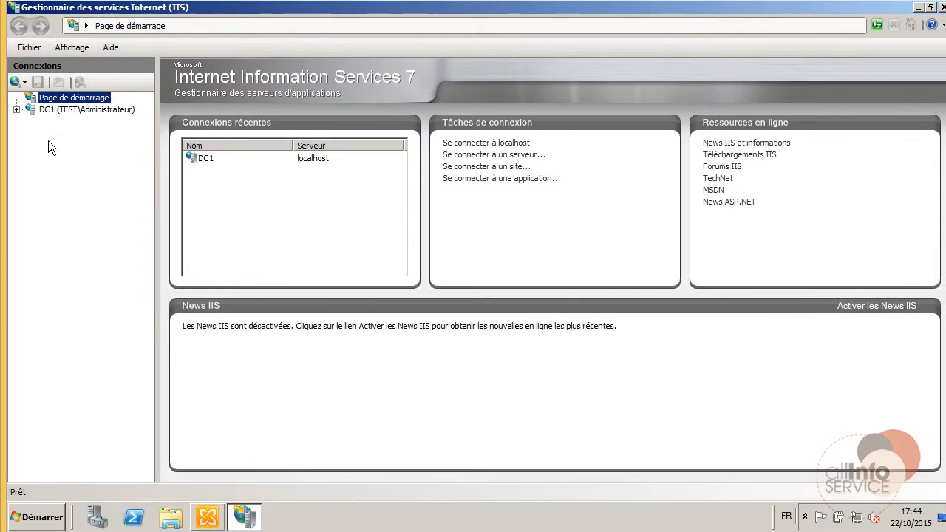
{"action": "left_click", "coordinate": [74, 109]}
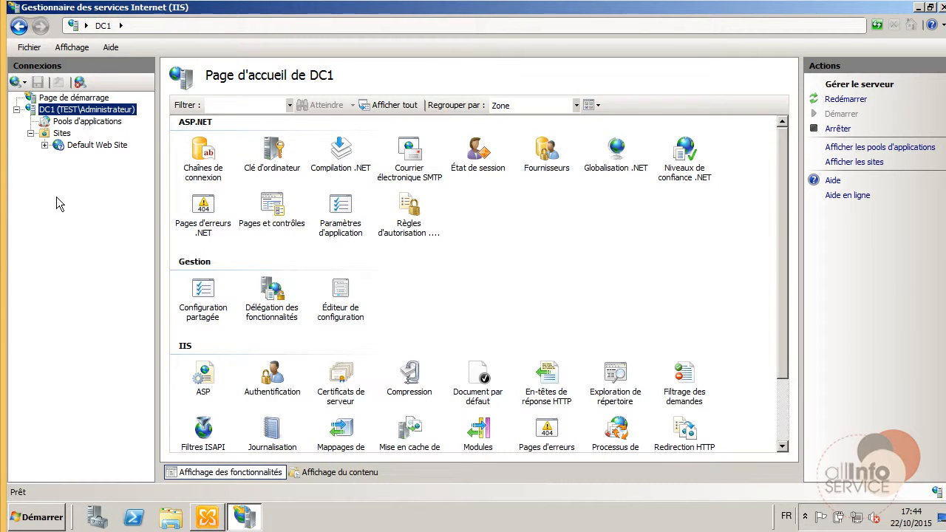
{"action": "left_click", "coordinate": [45, 145]}
{"action": "right_click", "coordinate": [86, 146]}
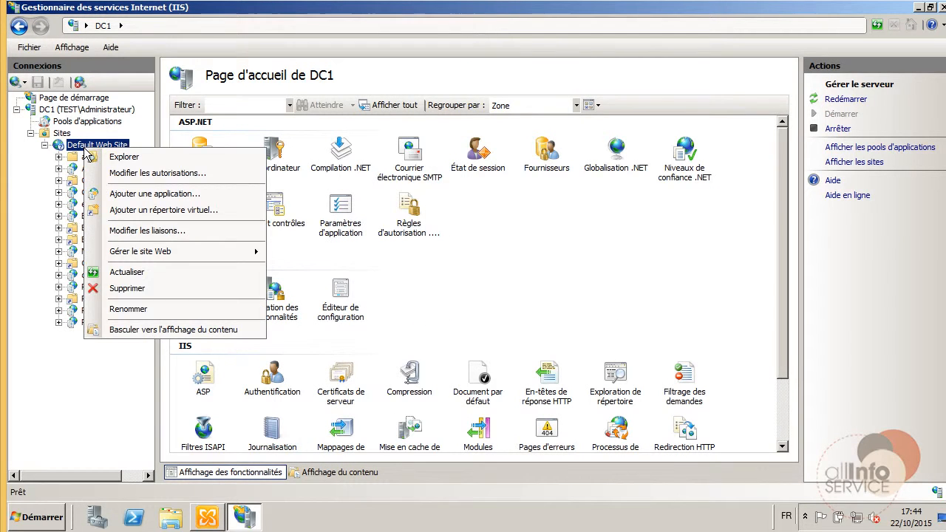
{"action": "left_click", "coordinate": [92, 146]}
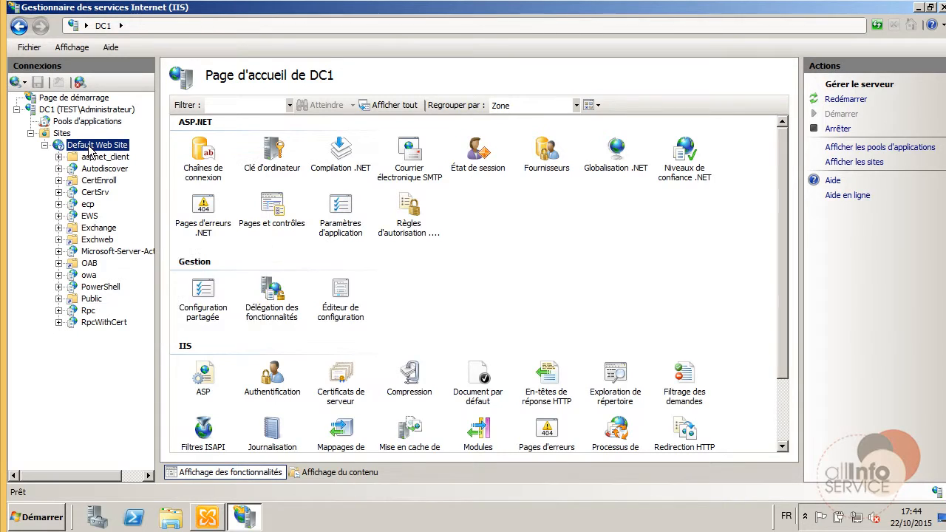
Assign the CertificatExchange SSL certificate to the https 127.0.0.1:443 binding.
{"action": "left_click", "coordinate": [841, 133]}
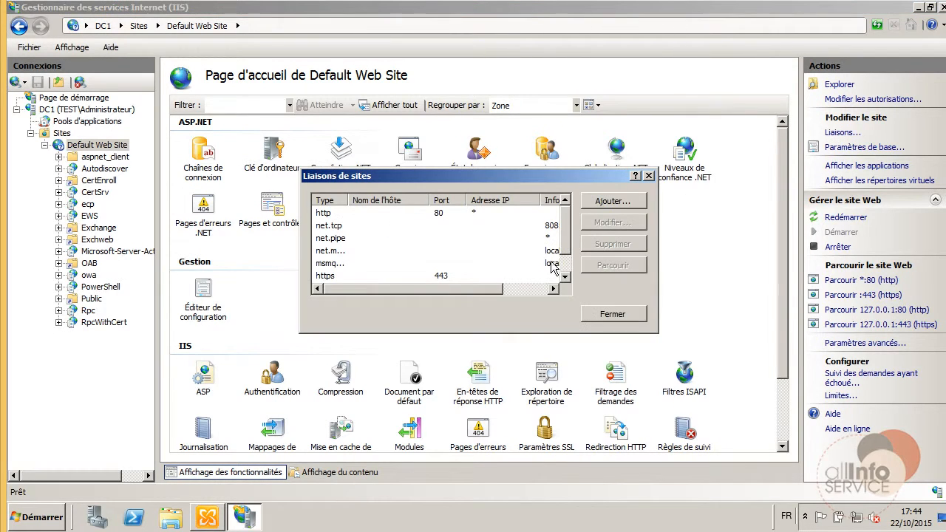
{"action": "scroll", "coordinate": [565, 269], "scroll_direction": "down", "scroll_amount": 1}
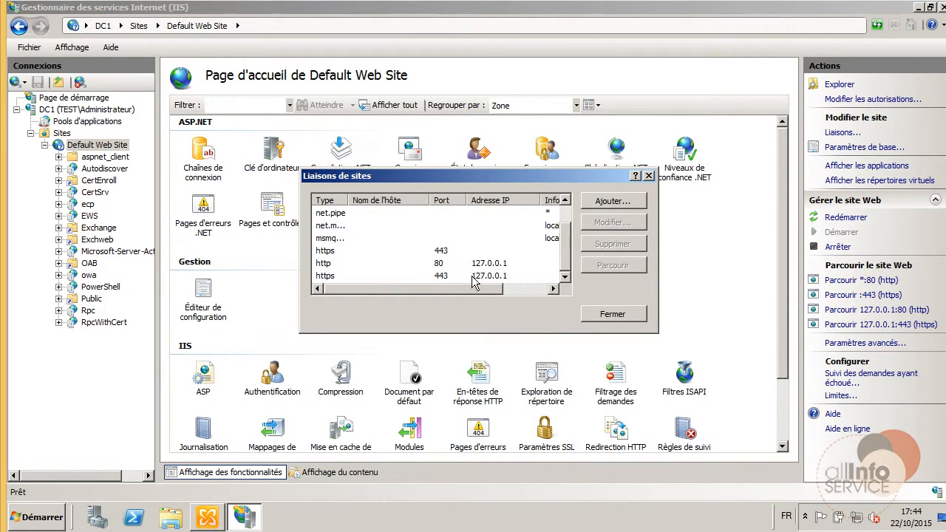
{"action": "left_click", "coordinate": [374, 279]}
{"action": "left_click", "coordinate": [598, 221]}
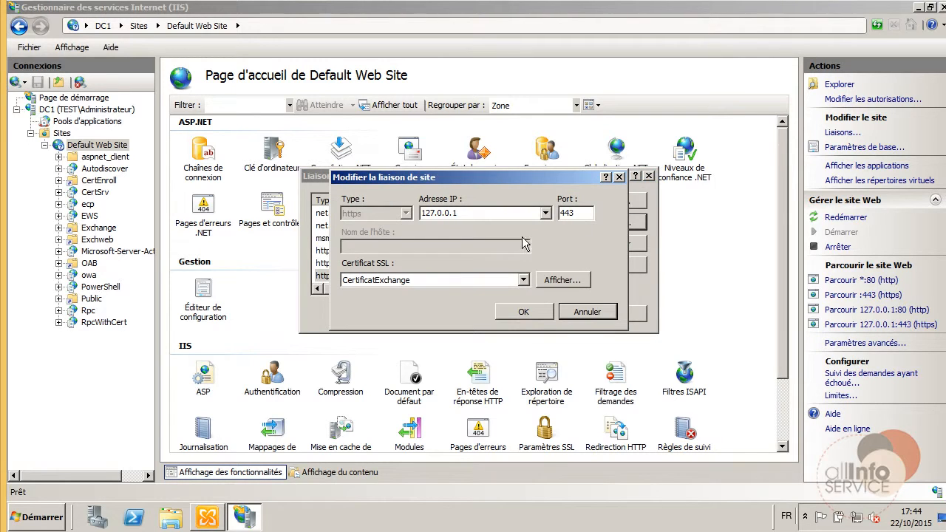
{"action": "left_click", "coordinate": [406, 281]}
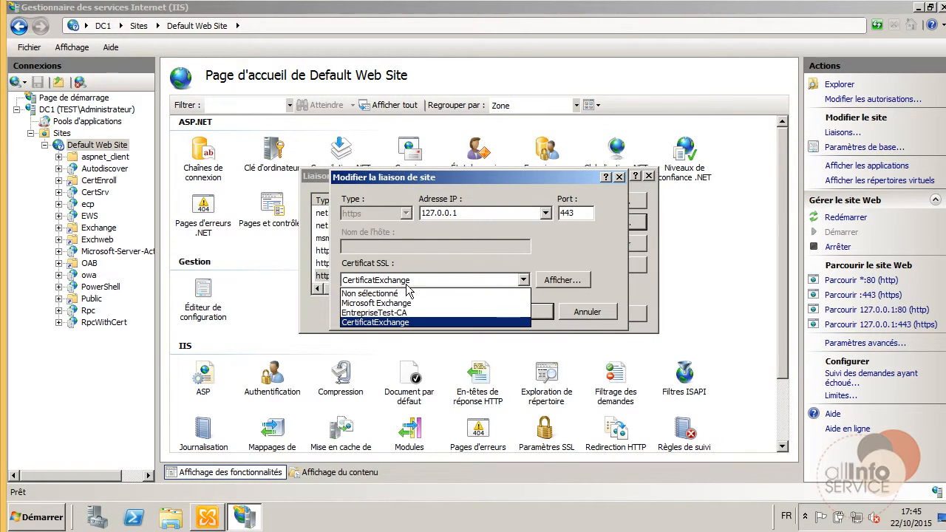
{"action": "left_click", "coordinate": [394, 323]}
{"action": "left_click", "coordinate": [548, 289]}
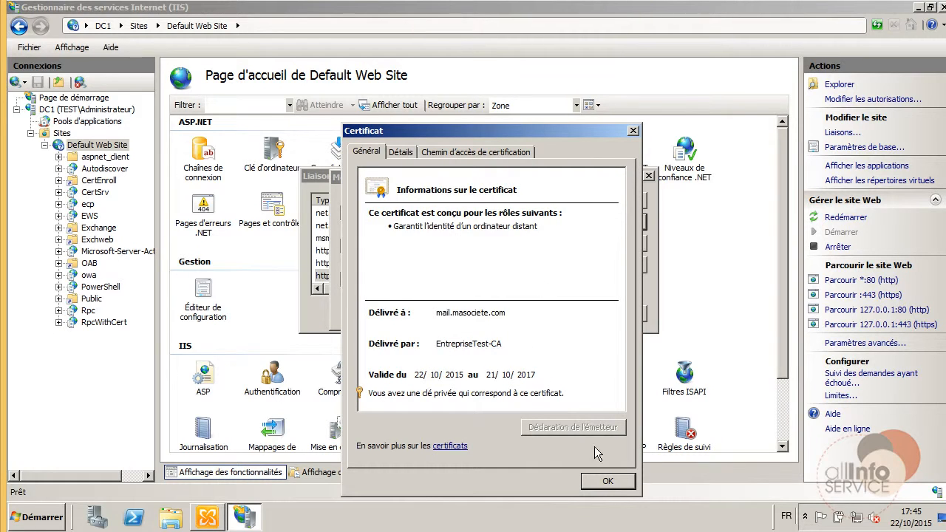
{"action": "left_click", "coordinate": [609, 482]}
{"action": "left_click", "coordinate": [526, 314]}
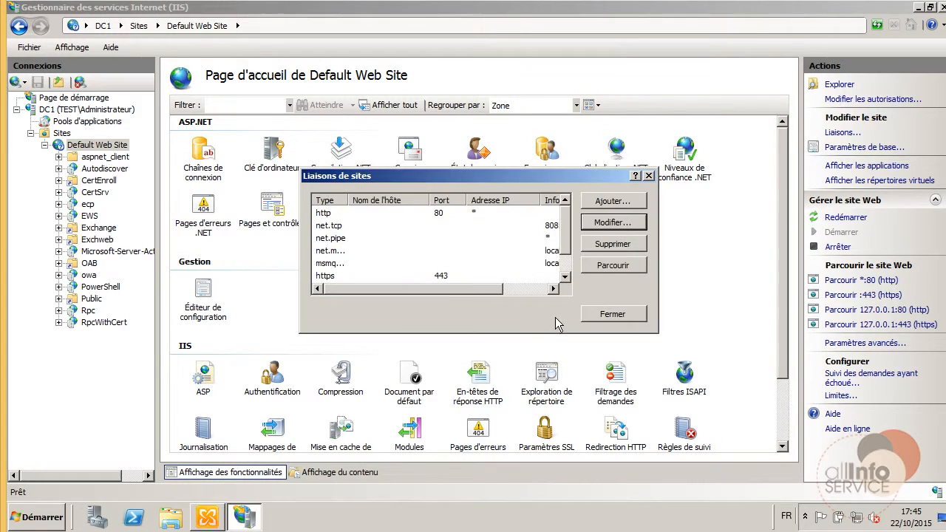
{"action": "left_click", "coordinate": [610, 314]}
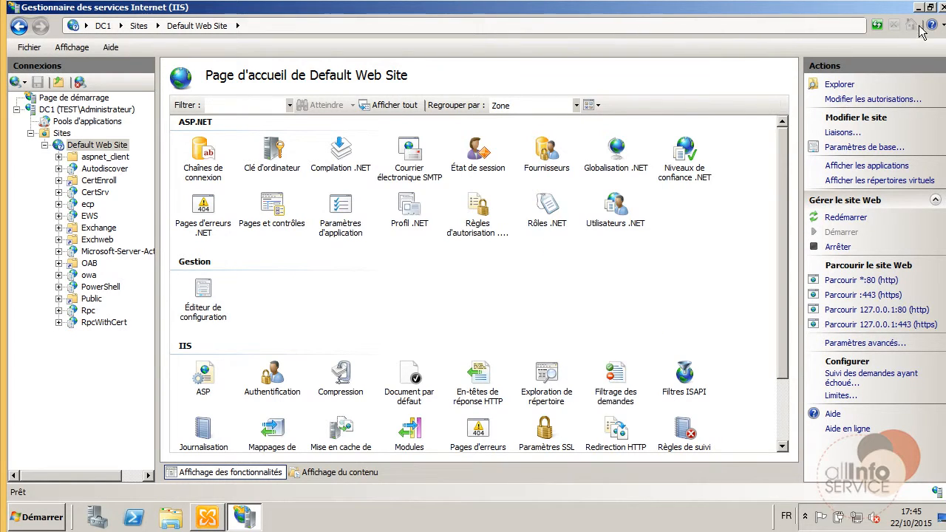
Restart the IIS web server on DC1.
{"action": "left_click", "coordinate": [59, 109]}
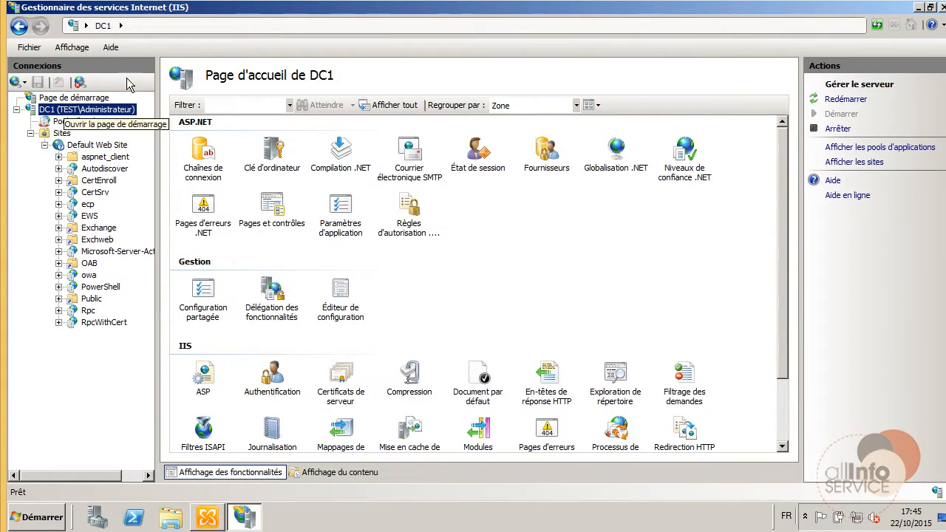
{"action": "right_click", "coordinate": [63, 111]}
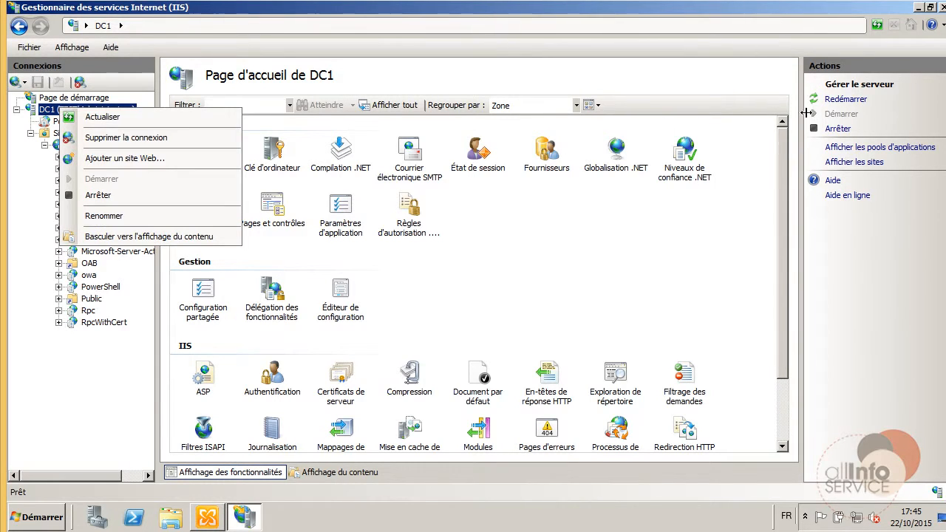
{"action": "left_click", "coordinate": [831, 99]}
{"action": "left_click", "coordinate": [829, 98]}
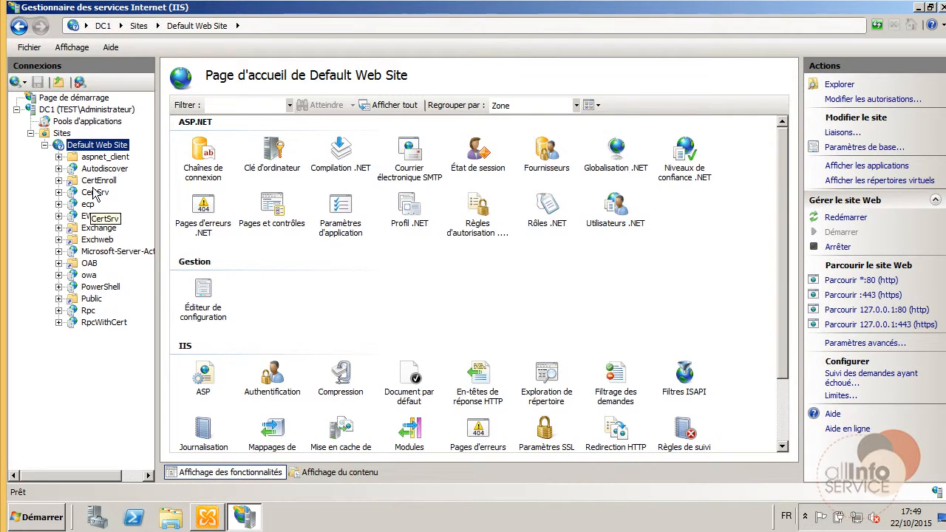
Browse the owa application over https :443 past the certificate warning, then close IE and IIS Manager.
{"action": "left_click", "coordinate": [88, 274]}
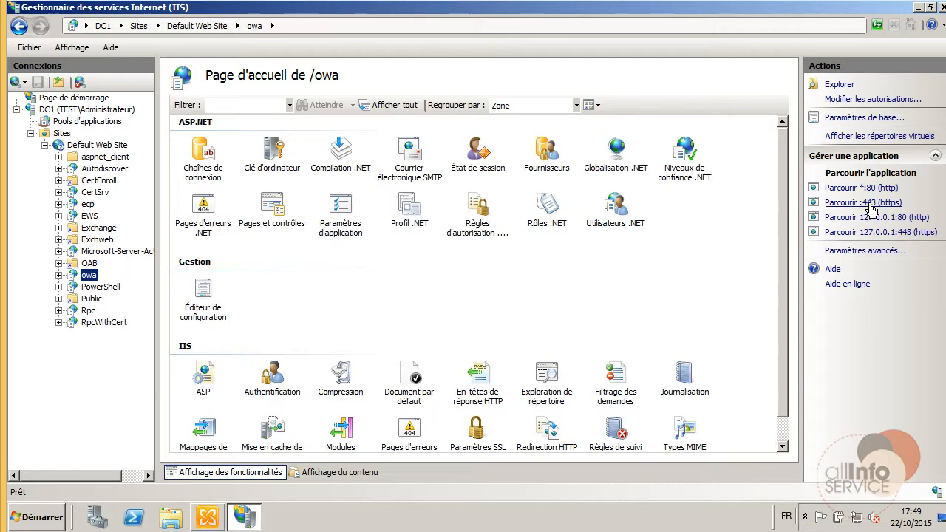
{"action": "left_click", "coordinate": [864, 202]}
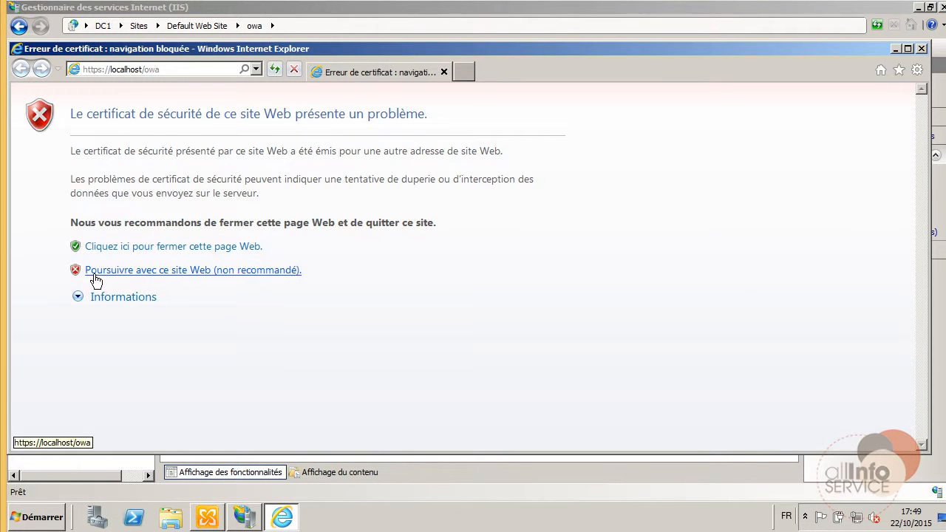
{"action": "left_click", "coordinate": [183, 272]}
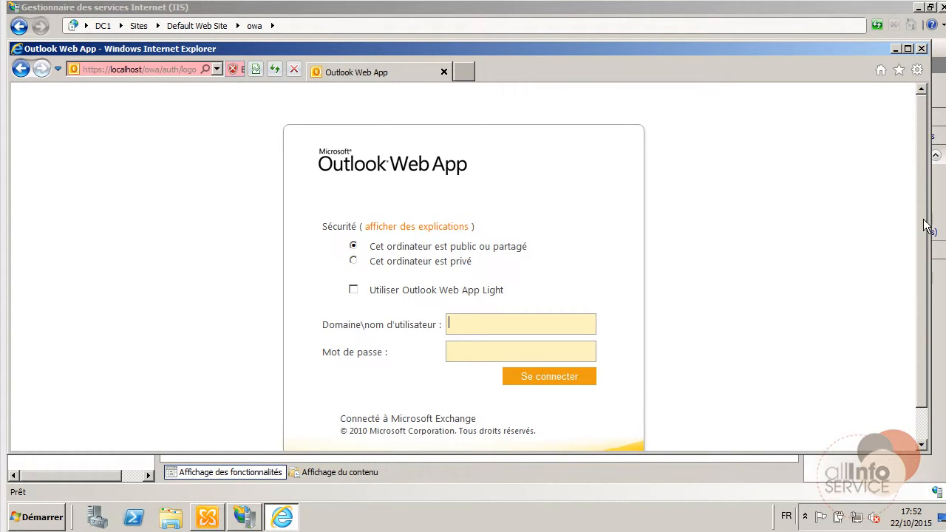
{"action": "left_click", "coordinate": [921, 48]}
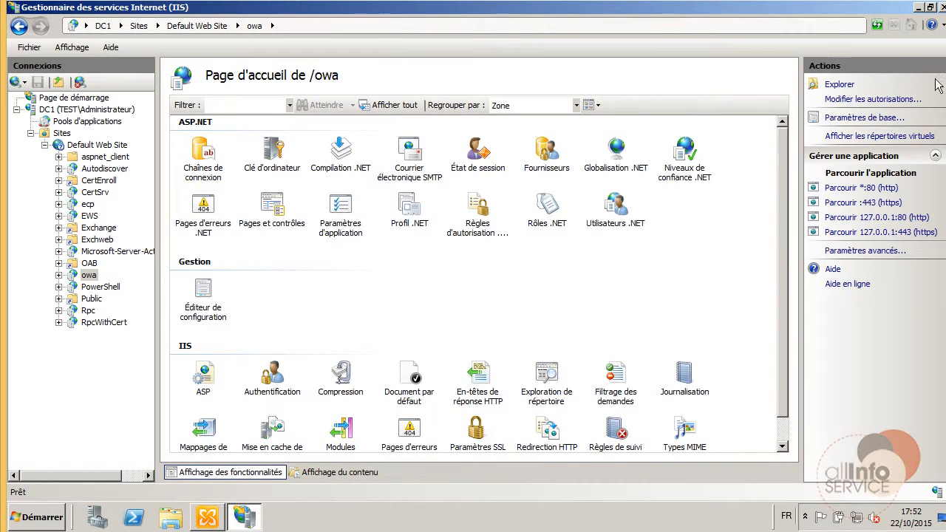
{"action": "left_click", "coordinate": [941, 7]}
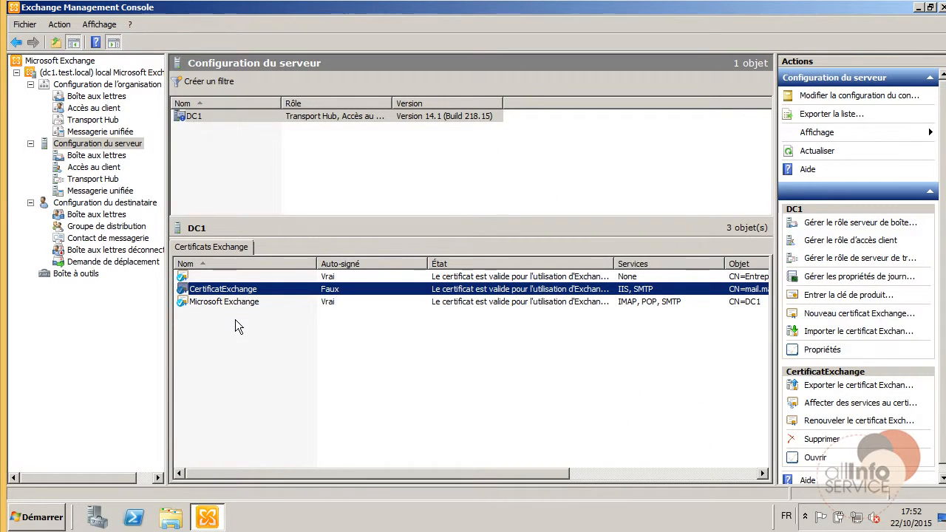
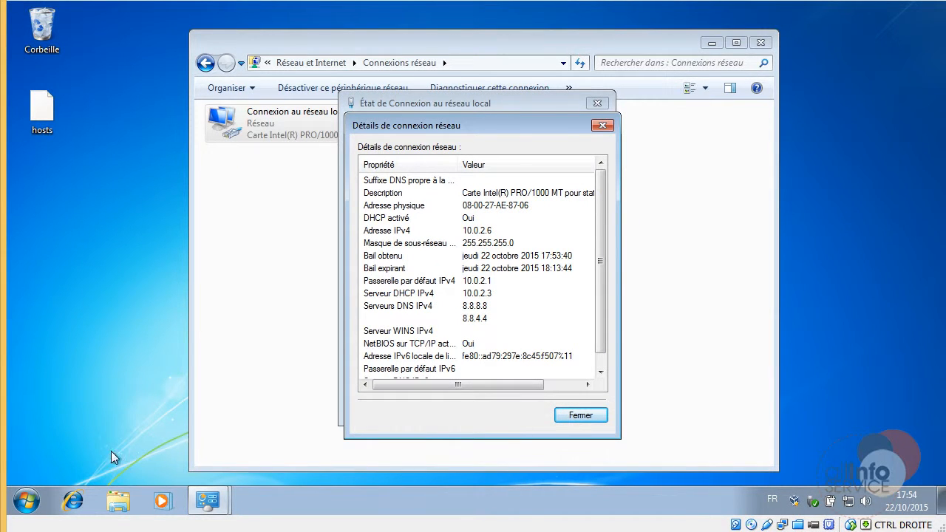
Open a Command Prompt and ping 10.0.2.4.
{"action": "left_click", "coordinate": [27, 501]}
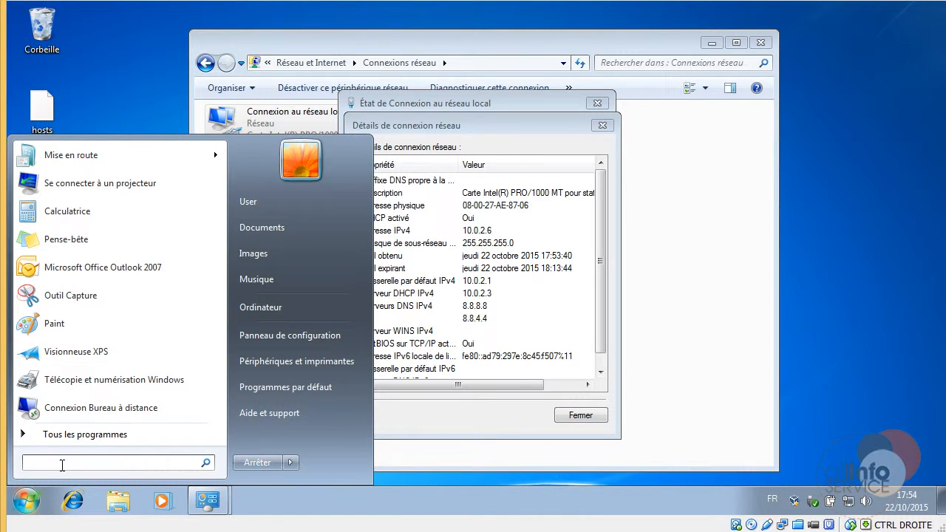
{"action": "type", "text": "cmd"}
{"action": "key", "text": "Return"}
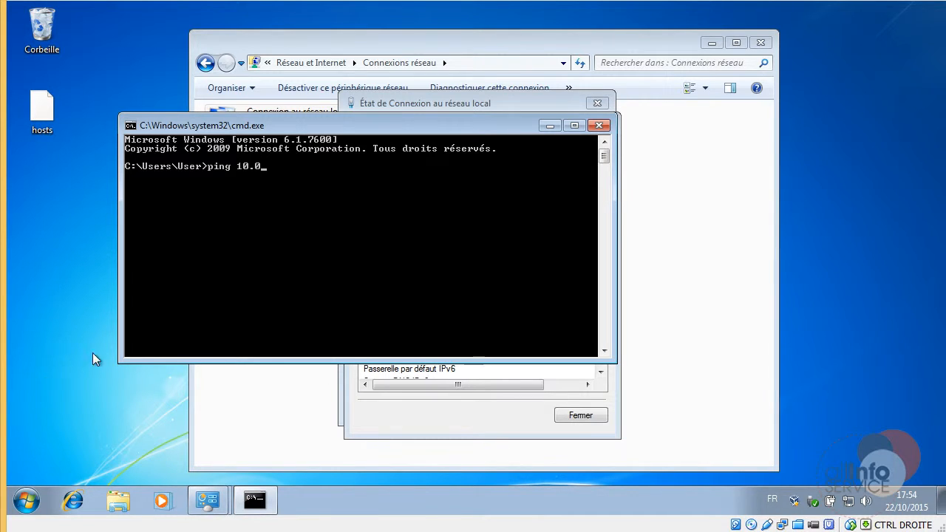
{"action": "left_click_drag", "start_coordinate": [444, 127], "coordinate": [527, 94]}
{"action": "type", "text": ".2.4"}
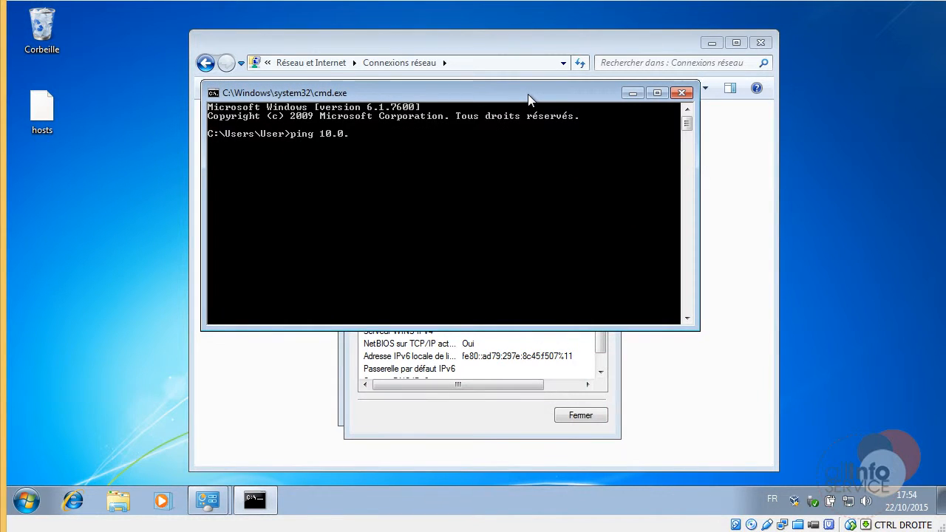
{"action": "key", "text": "Return"}
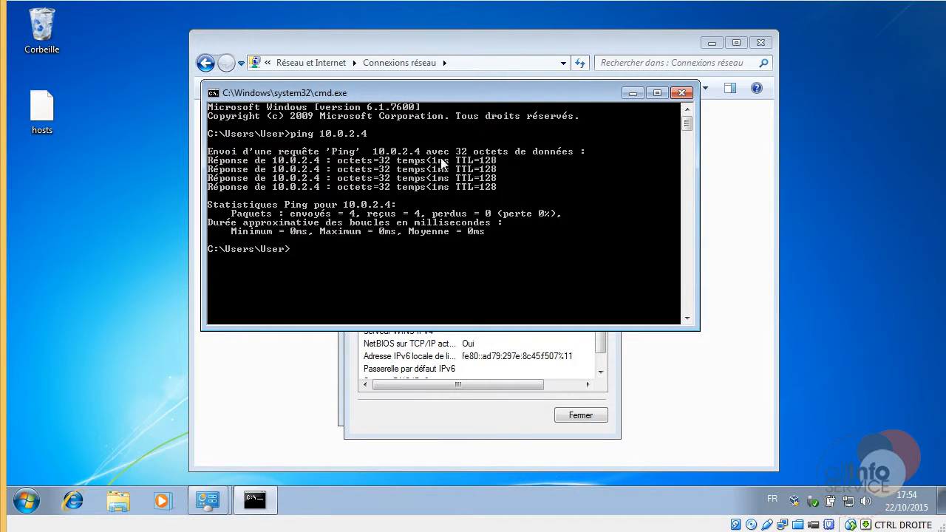
Close the network connection details and status windows.
{"action": "left_click_drag", "start_coordinate": [408, 92], "coordinate": [648, 23]}
{"action": "left_click", "coordinate": [400, 127]}
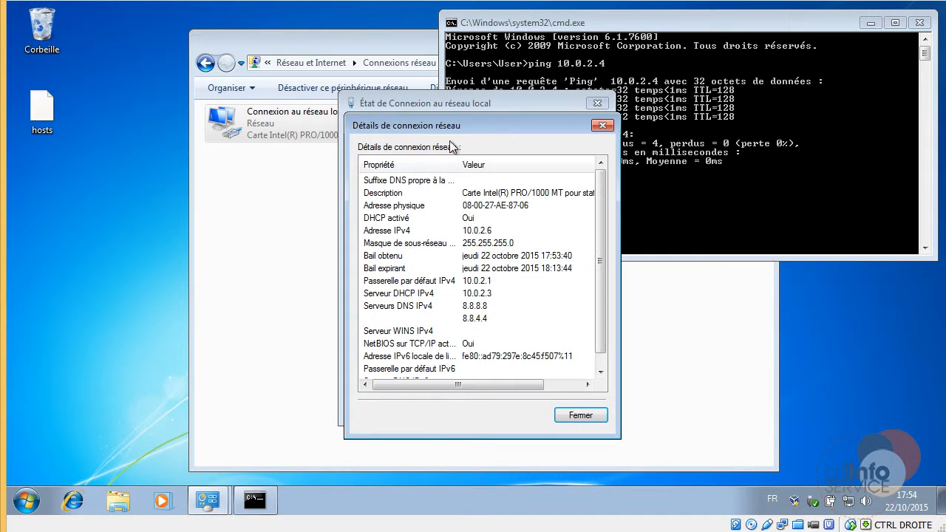
{"action": "left_click", "coordinate": [578, 417]}
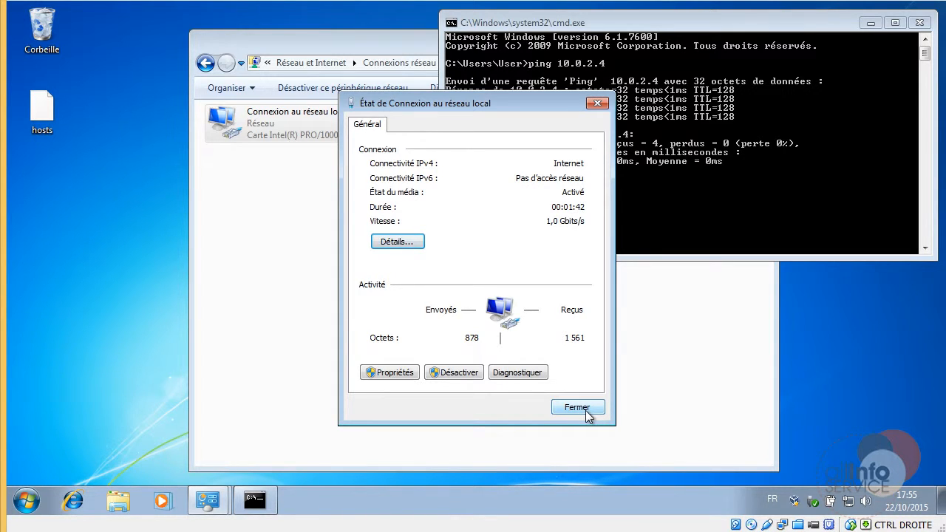
{"action": "left_click", "coordinate": [587, 416]}
Open the desktop hosts file in Notepad.
{"action": "left_click", "coordinate": [38, 126]}
{"action": "right_click", "coordinate": [42, 126]}
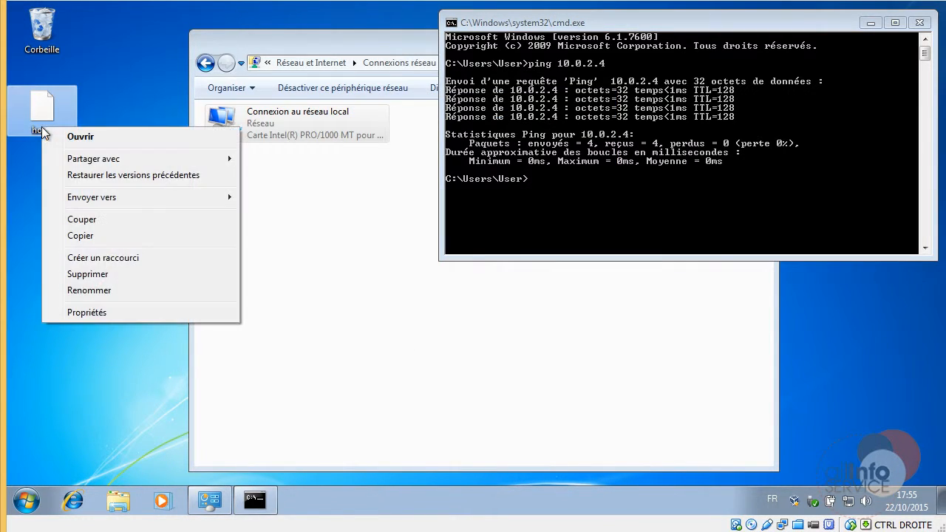
{"action": "left_click", "coordinate": [93, 138]}
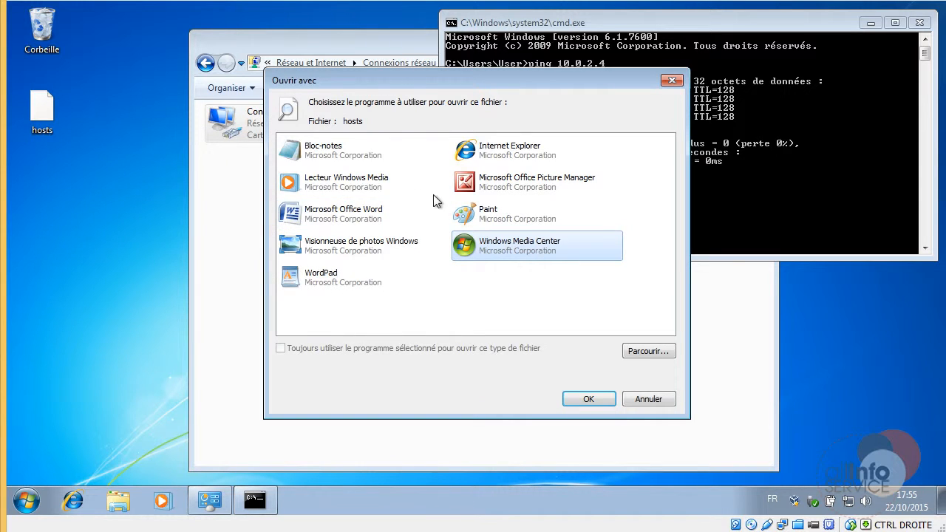
{"action": "left_click", "coordinate": [325, 161]}
{"action": "left_click", "coordinate": [586, 400]}
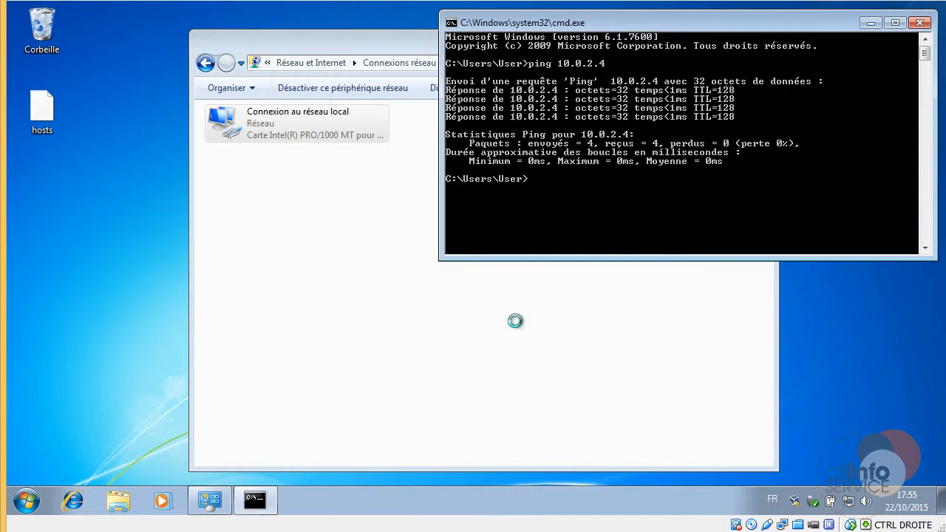
{"action": "left_click_drag", "start_coordinate": [256, 105], "coordinate": [396, 41]}
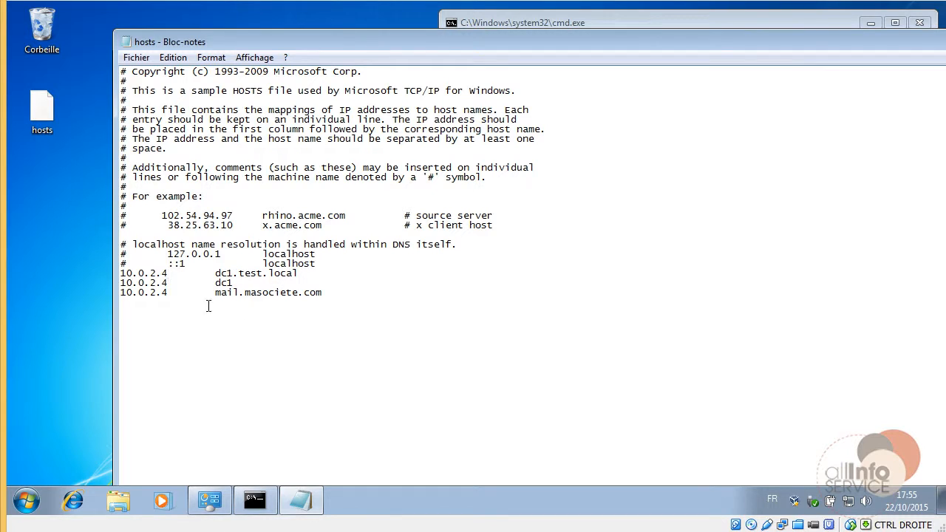
Highlight the 10.0.2.4 mail.masociete.com entry, then close Notepad.
{"action": "left_click_drag", "start_coordinate": [176, 293], "coordinate": [99, 294]}
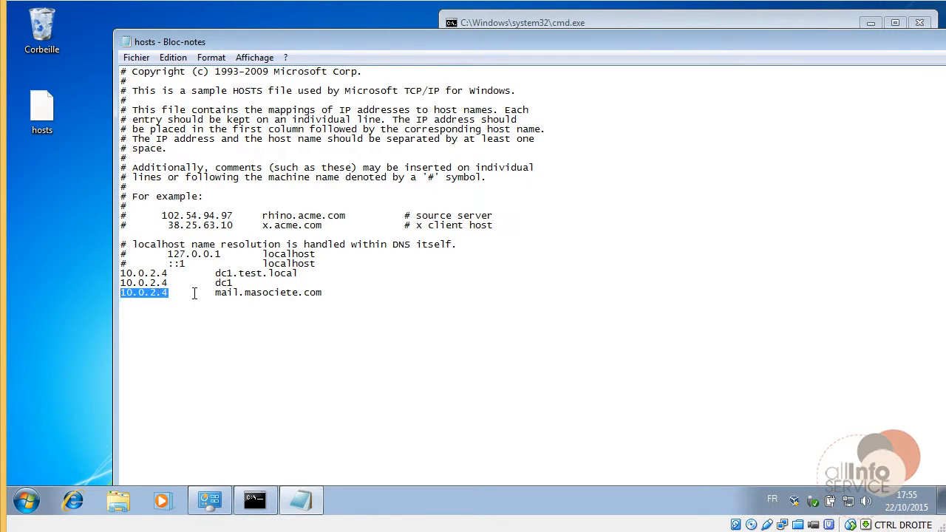
{"action": "left_click_drag", "start_coordinate": [215, 292], "coordinate": [337, 293]}
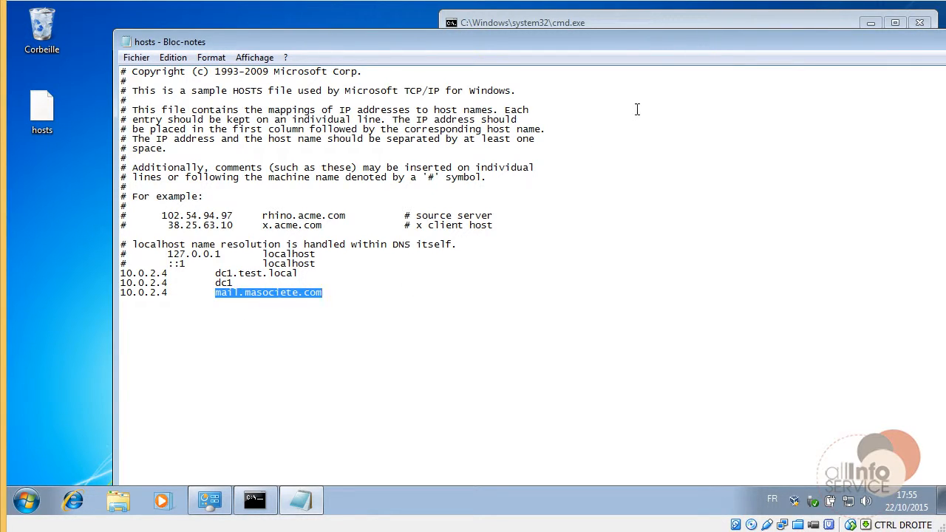
{"action": "left_click_drag", "start_coordinate": [563, 40], "coordinate": [390, 46]}
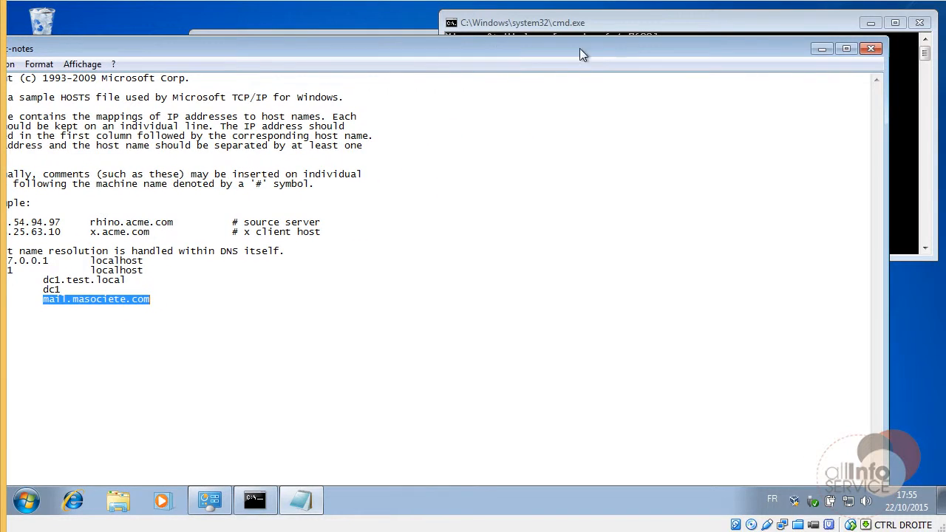
{"action": "left_click", "coordinate": [869, 50]}
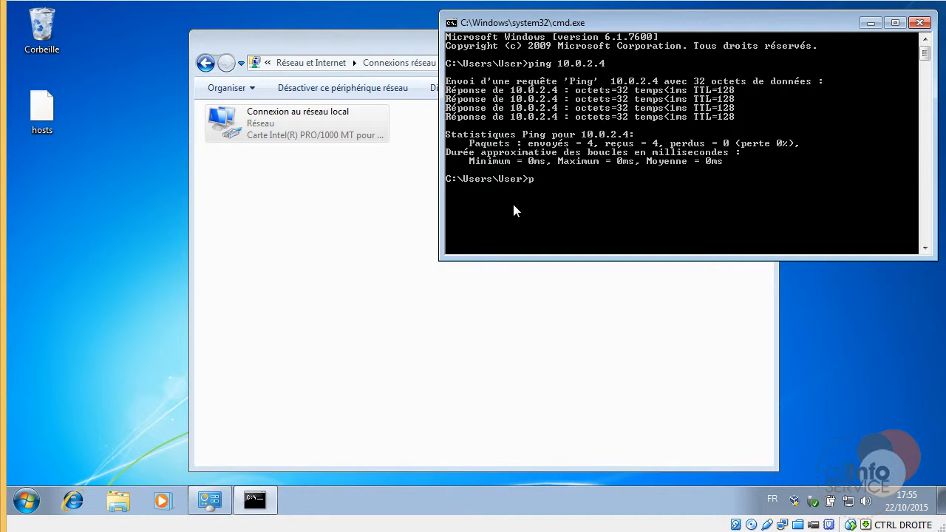
Ping mail.masociete.com to confirm it resolves to 10.0.2.4, then close the console.
{"action": "type", "text": "ing ma"}
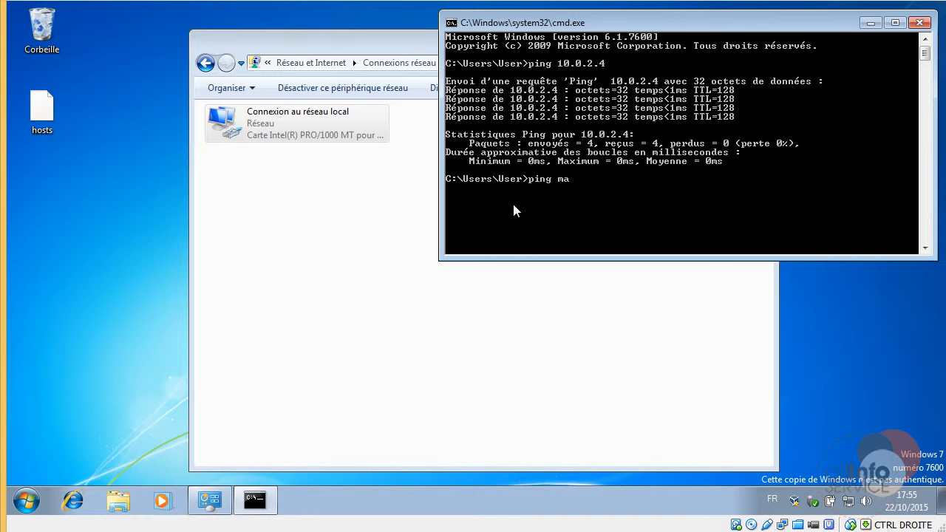
{"action": "type", "text": "il.maso"}
{"action": "type", "text": "c"}
{"action": "key", "text": "BackSpace"}
{"action": "type", "text": "societe.com"}
{"action": "key", "text": "Return"}
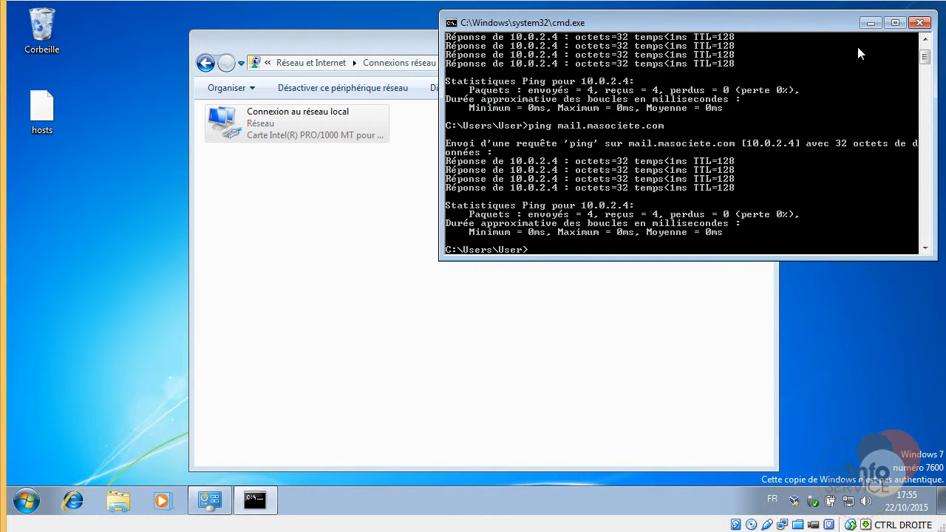
{"action": "left_click", "coordinate": [919, 23]}
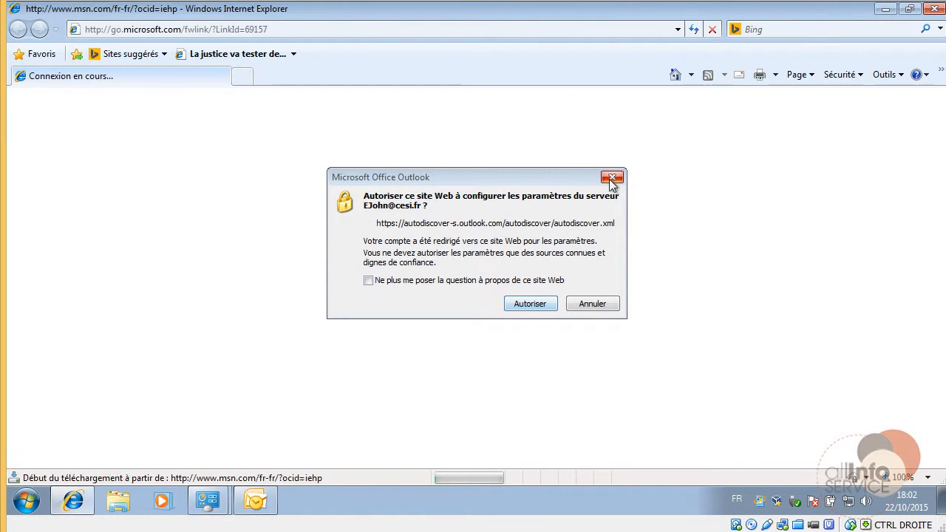
{"action": "left_click", "coordinate": [612, 178]}
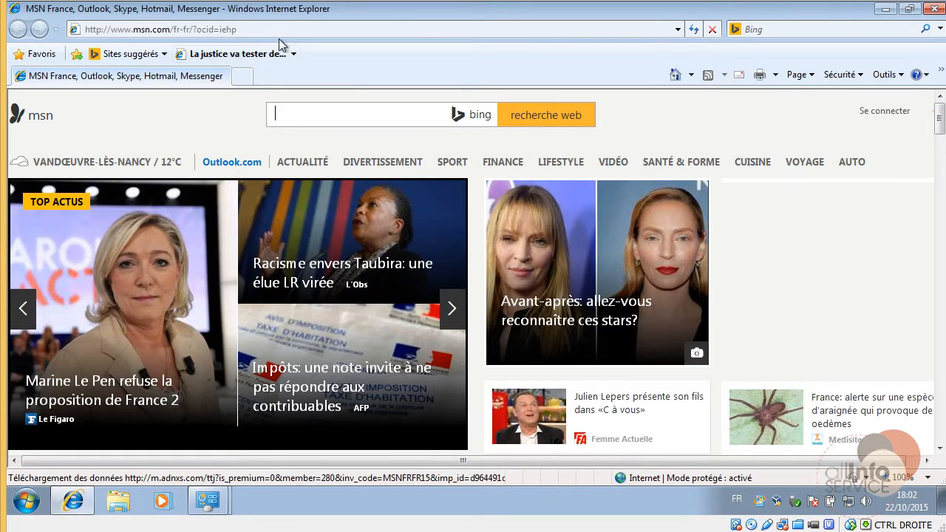
{"action": "left_click", "coordinate": [281, 29]}
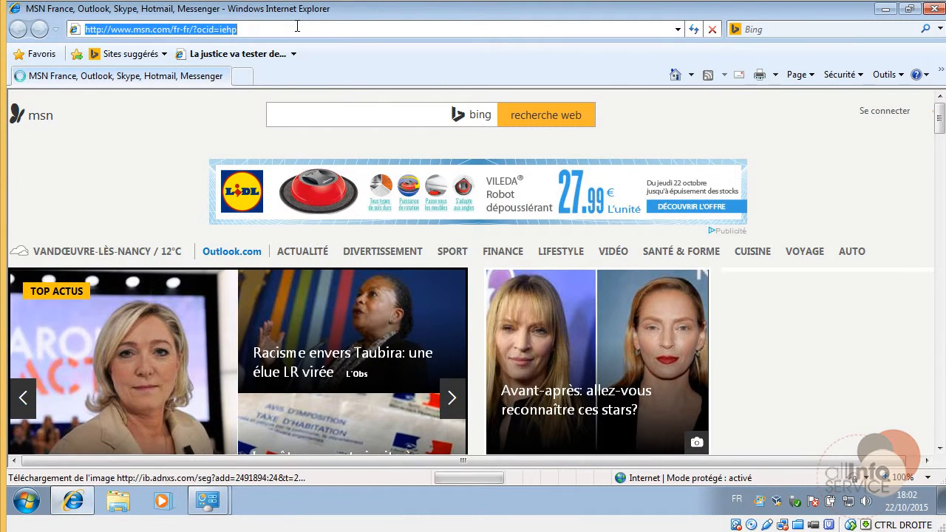
{"action": "type", "text": "https"}
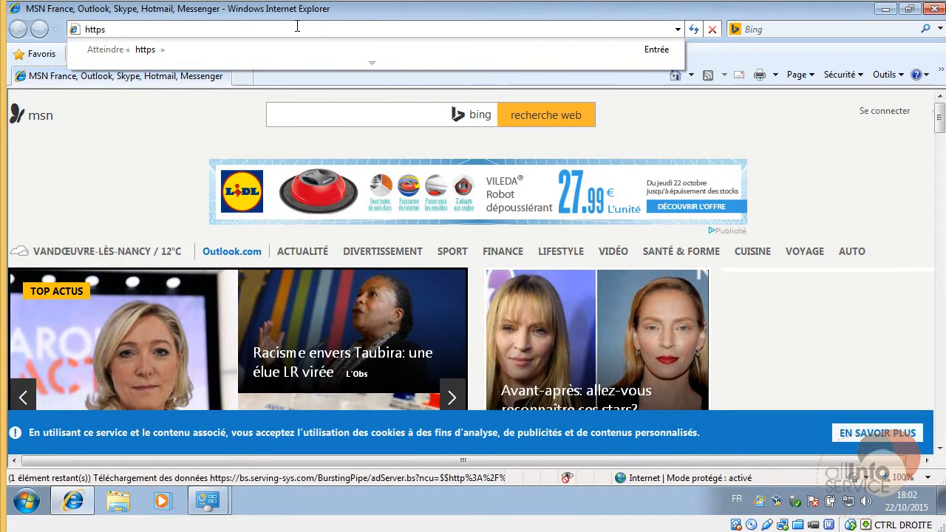
{"action": "type", "text": "://"}
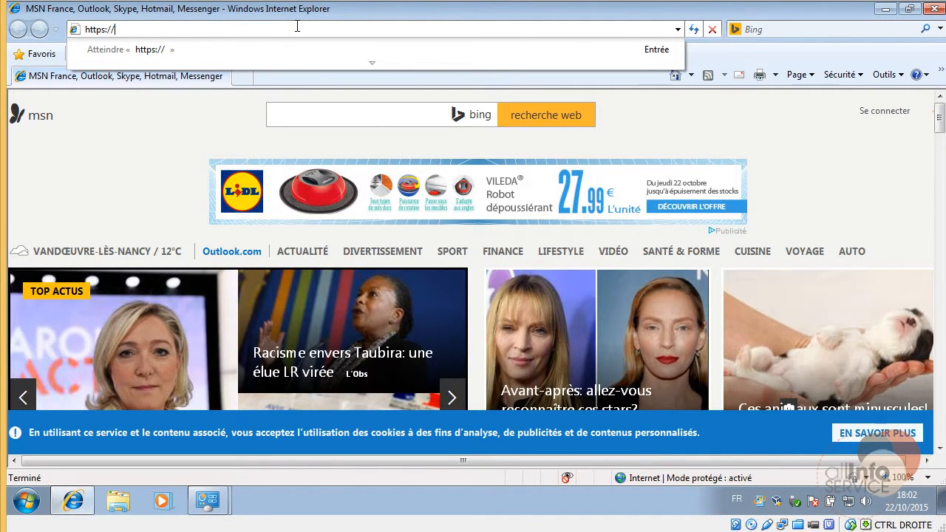
{"action": "type", "text": "mail."}
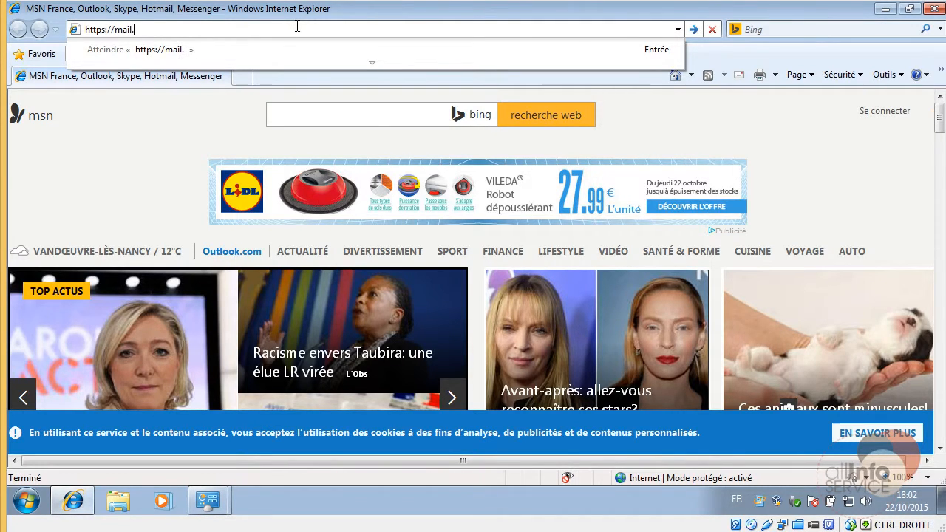
{"action": "type", "text": "masociete"}
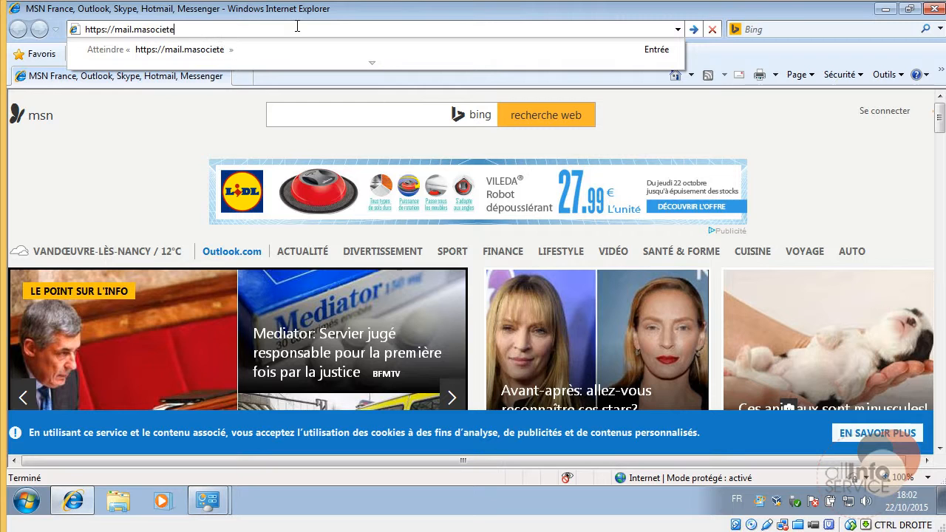
{"action": "type", "text": ".com/owa"}
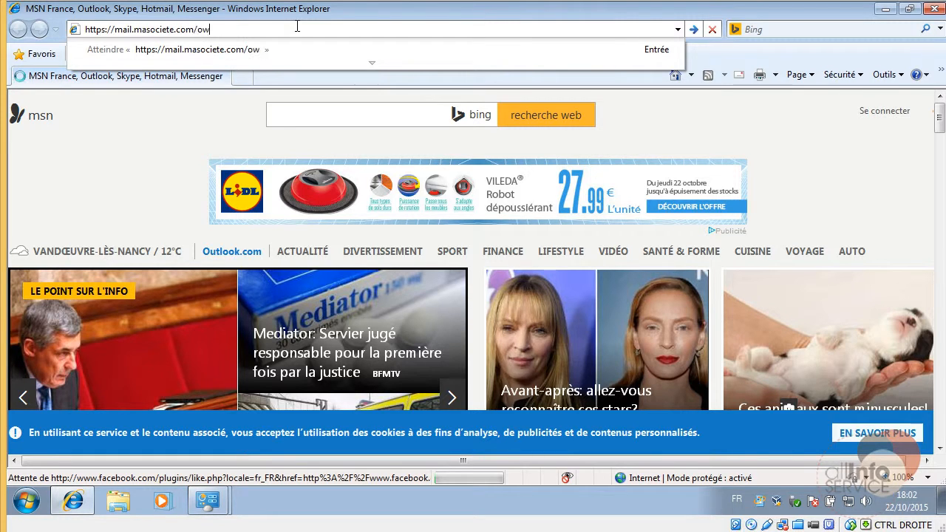
{"action": "key", "text": "Return"}
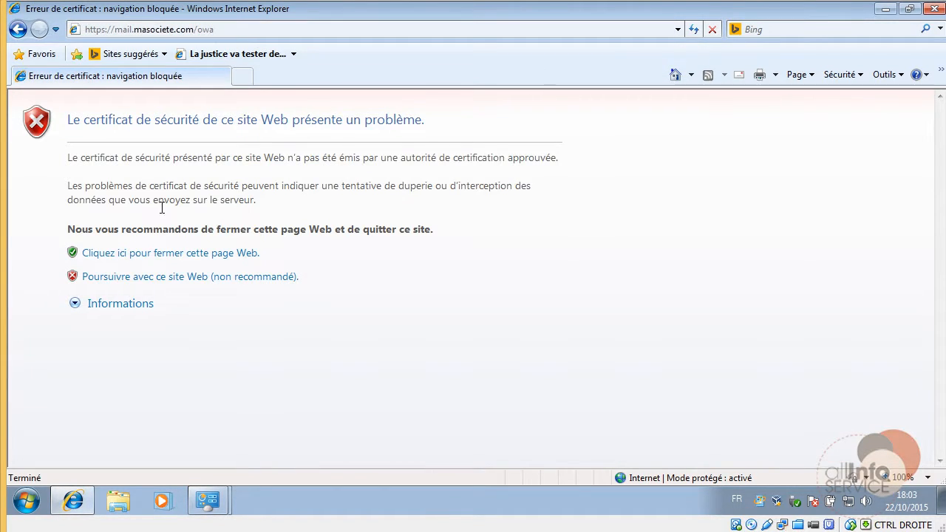
{"action": "left_click", "coordinate": [137, 280]}
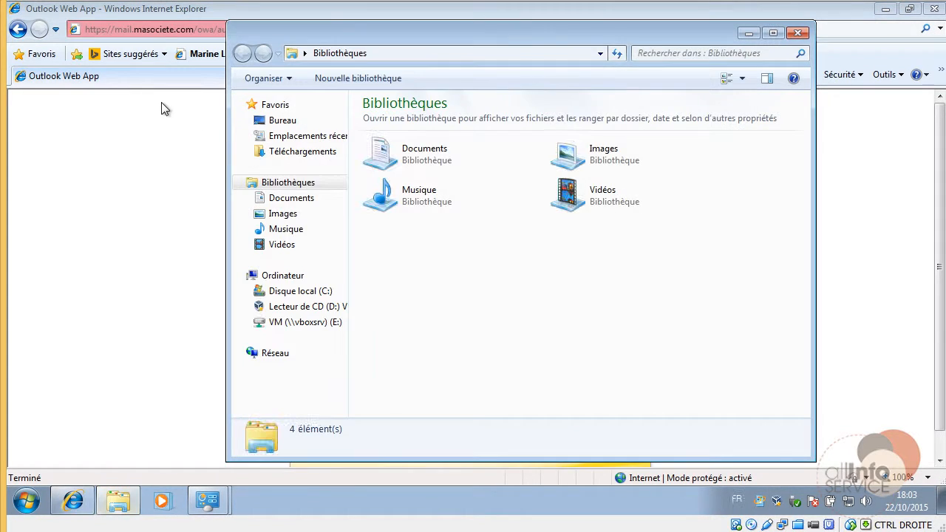
Connect to \\dc1 in Explorer, signing in with the domain user name and password.
{"action": "left_click", "coordinate": [391, 57]}
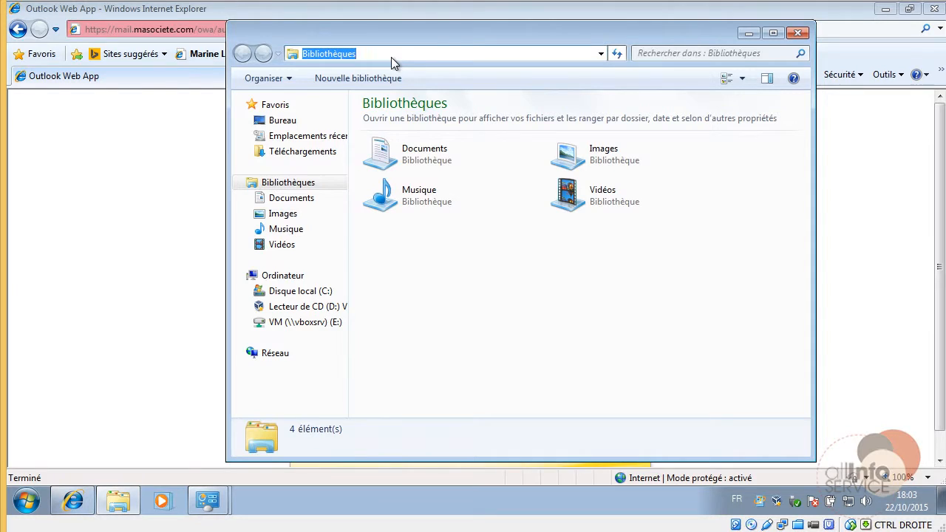
{"action": "type", "text": "\\dc1"}
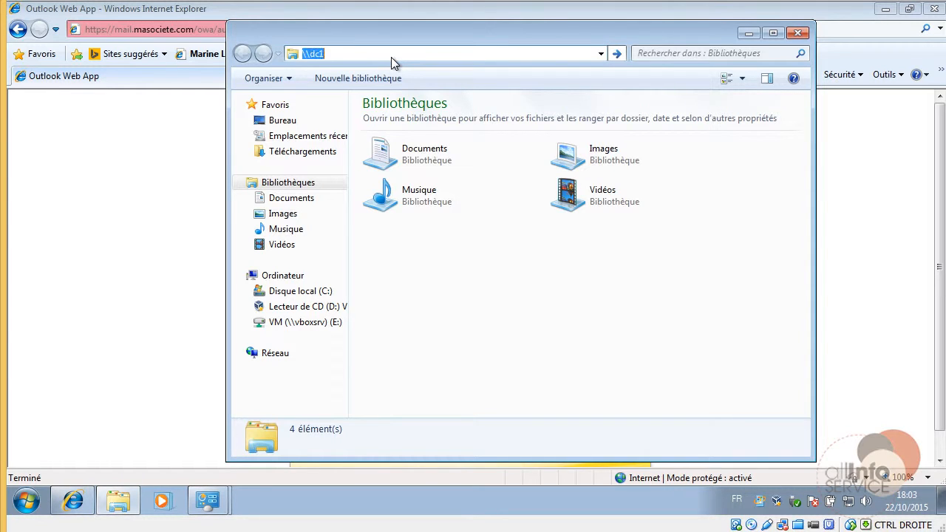
{"action": "key", "text": "Return"}
{"action": "left_click", "coordinate": [477, 233]}
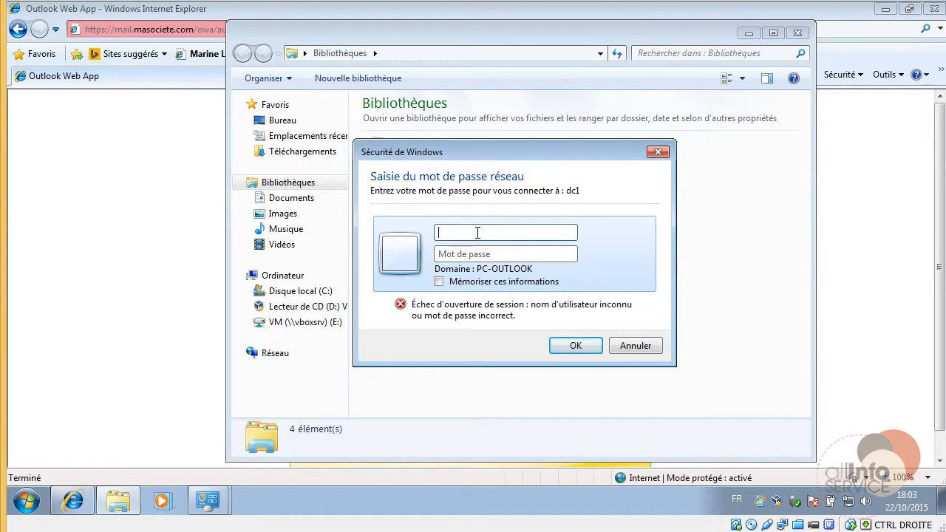
{"action": "type", "text": "test"}
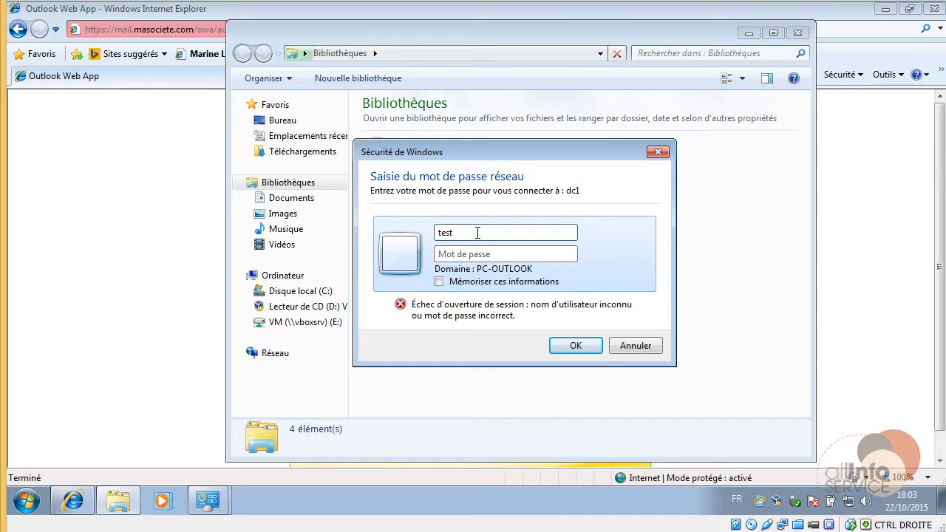
{"action": "type", "text": "\\elton"}
{"action": "key", "text": "Tab"}
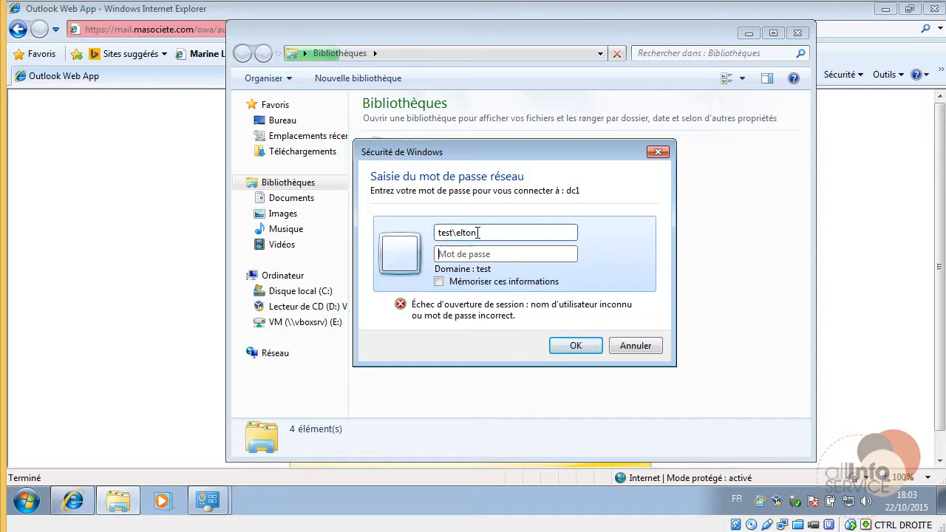
{"action": "type", "text": "passwd"}
{"action": "key", "text": "Return"}
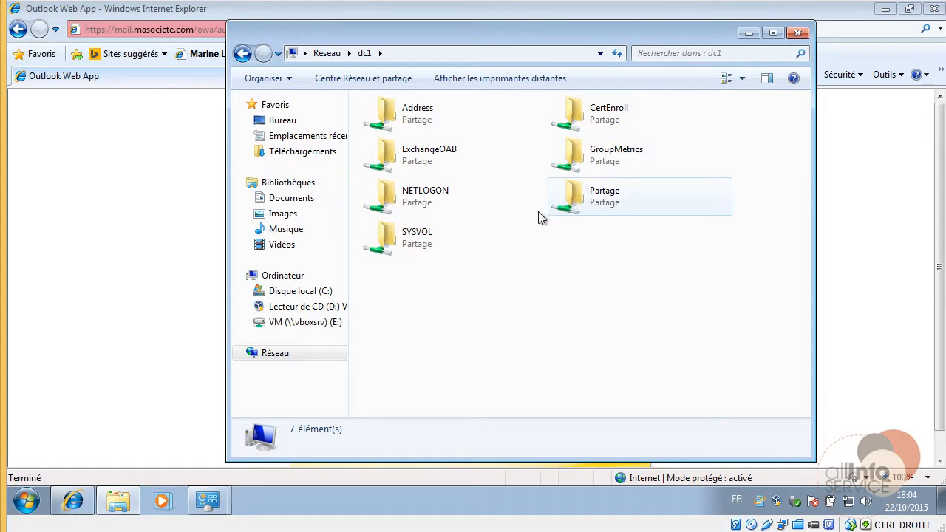
Open the Partage share and choose to install the certnew (3) certificate.
{"action": "left_click", "coordinate": [576, 209]}
{"action": "double_click", "coordinate": [575, 210]}
{"action": "left_click", "coordinate": [395, 122]}
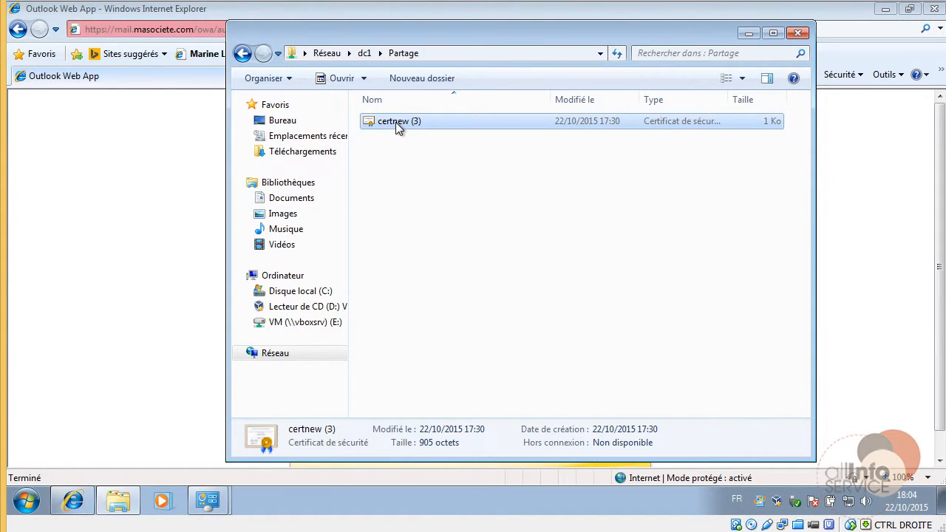
{"action": "right_click", "coordinate": [395, 123]}
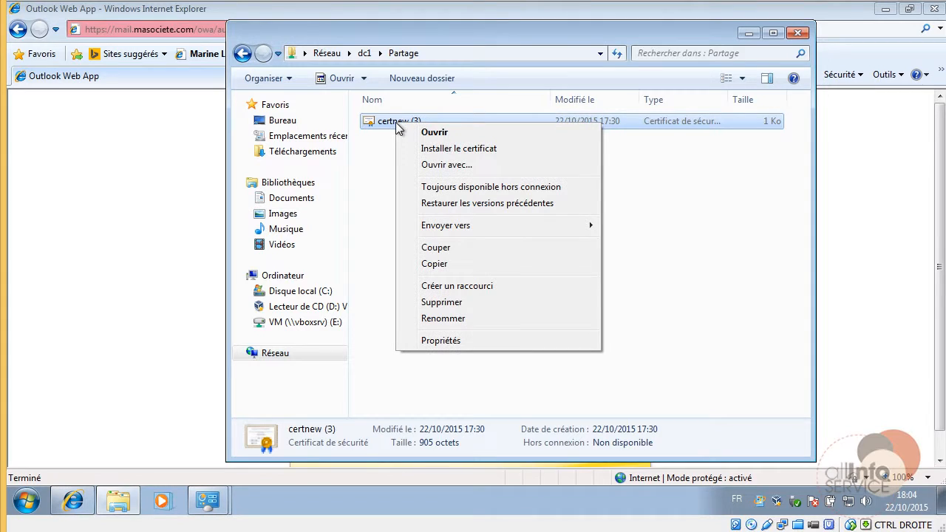
{"action": "left_click", "coordinate": [432, 148]}
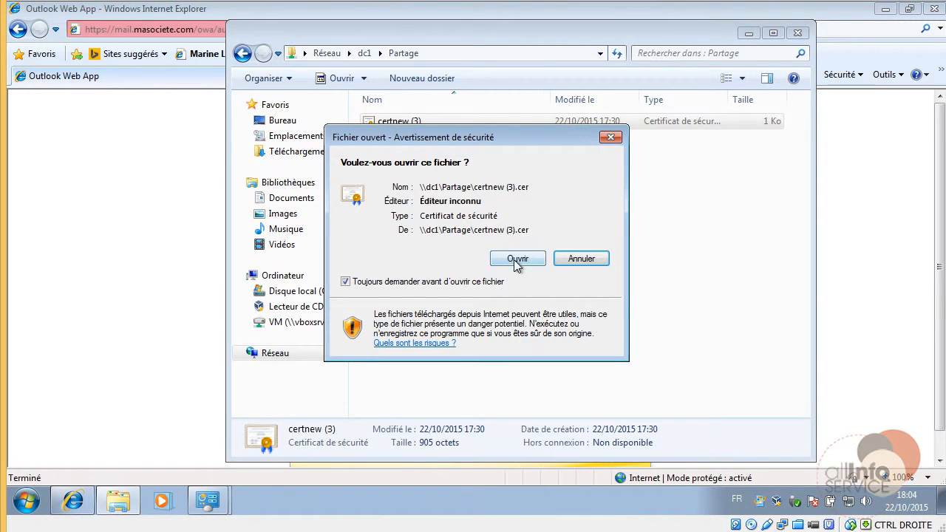
Import certnew (3) letting Windows choose the certificate store automatically.
{"action": "left_click", "coordinate": [516, 260]}
{"action": "left_click", "coordinate": [405, 432]}
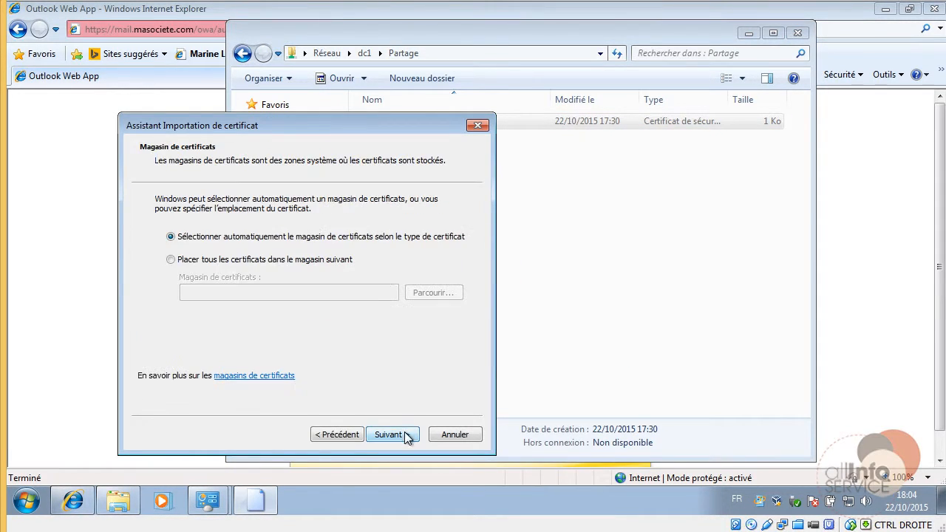
{"action": "left_click", "coordinate": [231, 260]}
{"action": "left_click", "coordinate": [277, 237]}
{"action": "left_click", "coordinate": [396, 437]}
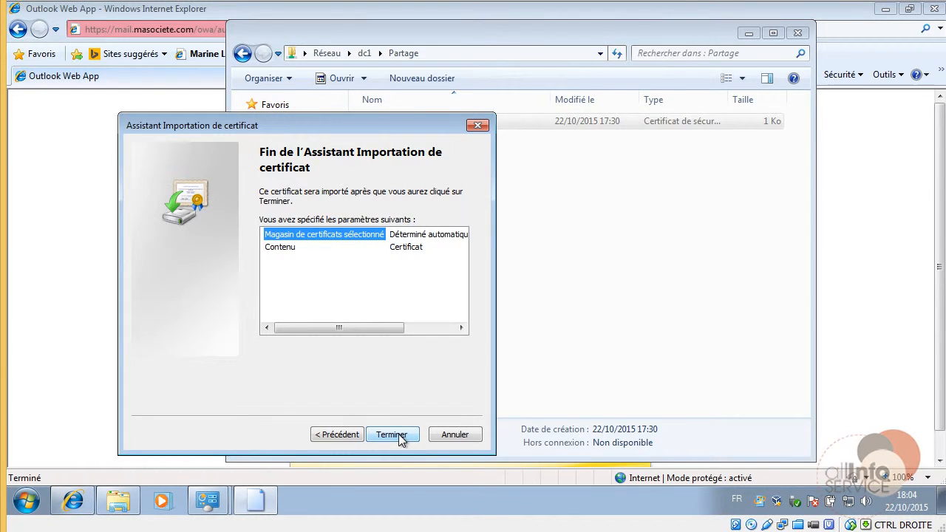
{"action": "left_click", "coordinate": [392, 434]}
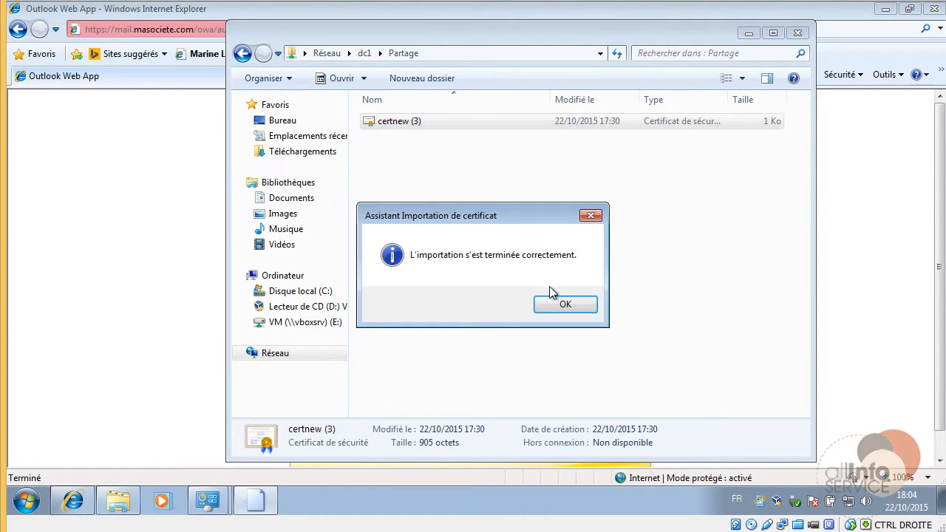
{"action": "left_click", "coordinate": [565, 306]}
Reinstall certnew (3) into the Personnel certificate store.
{"action": "right_click", "coordinate": [413, 123]}
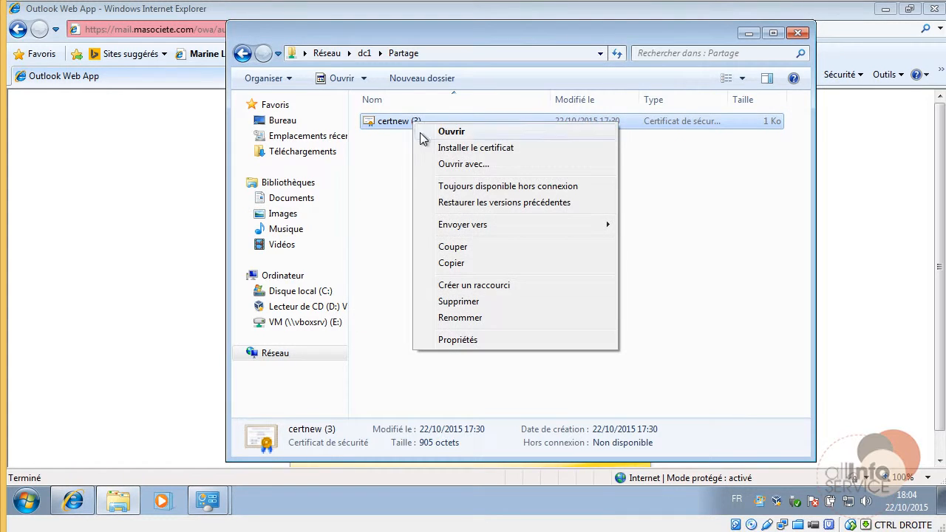
{"action": "left_click", "coordinate": [434, 150]}
{"action": "left_click", "coordinate": [519, 259]}
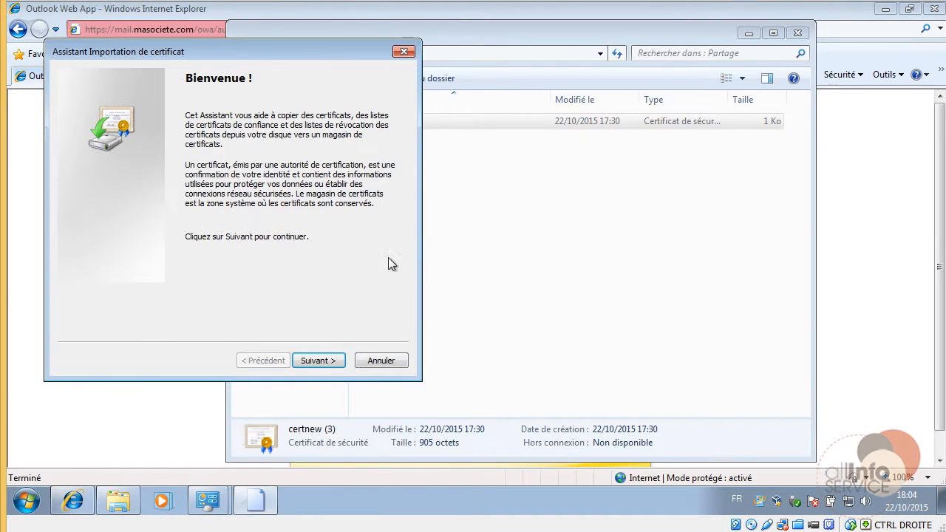
{"action": "left_click", "coordinate": [318, 360]}
{"action": "left_click", "coordinate": [211, 186]}
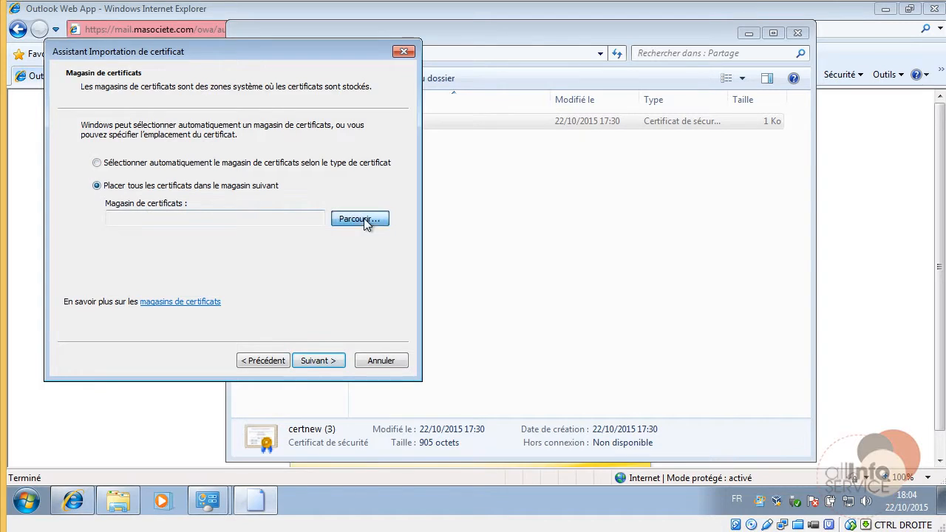
{"action": "left_click", "coordinate": [361, 218]}
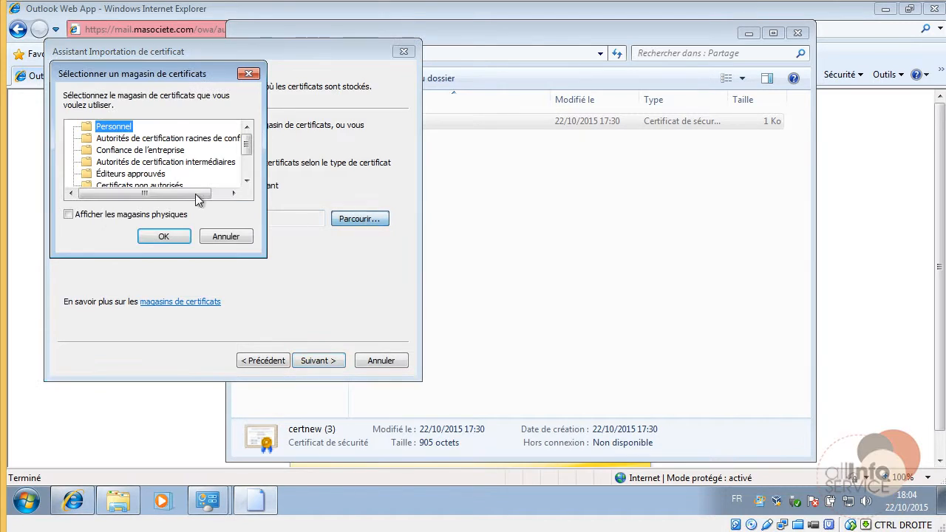
{"action": "left_click", "coordinate": [137, 152]}
{"action": "left_click", "coordinate": [138, 140]}
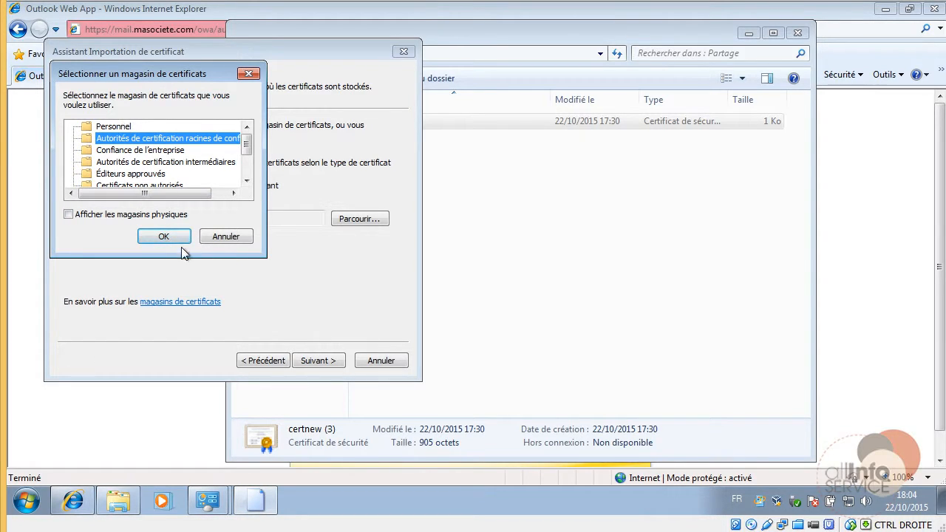
{"action": "left_click", "coordinate": [111, 127]}
{"action": "left_click", "coordinate": [177, 237]}
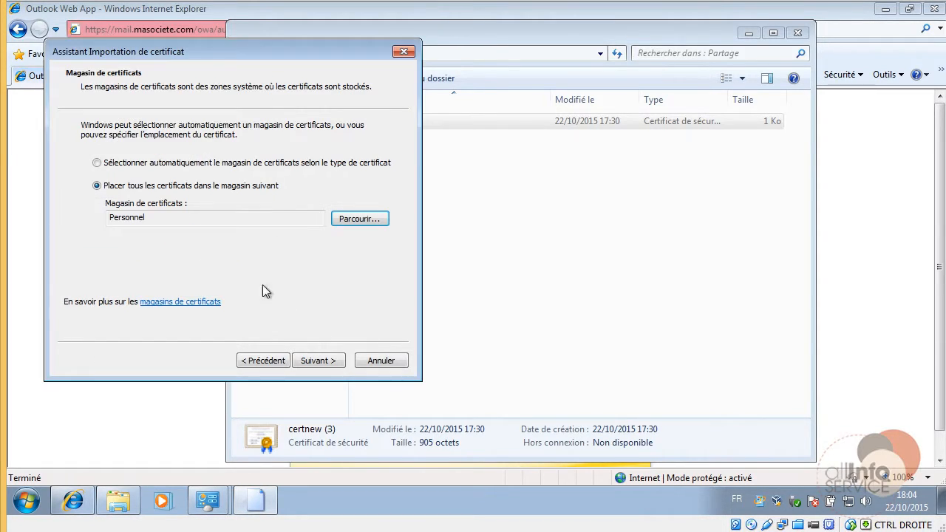
{"action": "left_click", "coordinate": [312, 361]}
{"action": "left_click", "coordinate": [316, 359]}
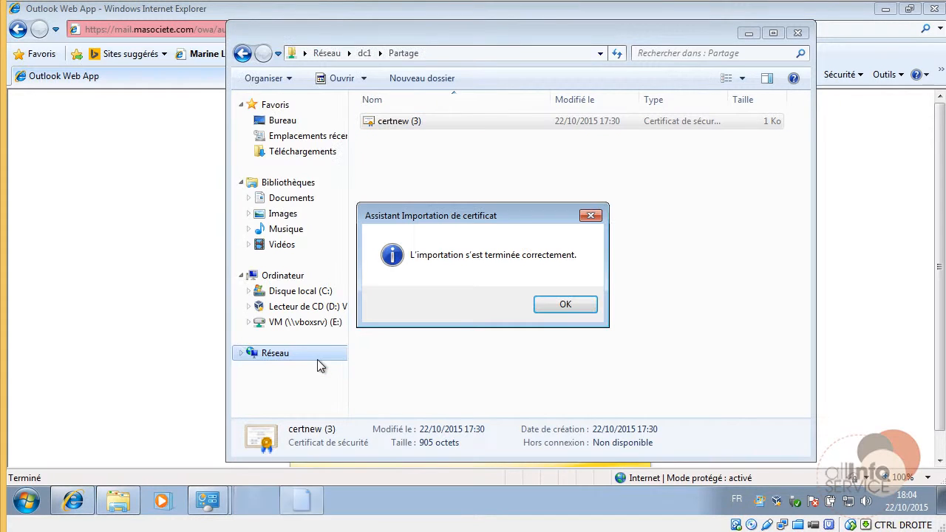
{"action": "left_click", "coordinate": [565, 305]}
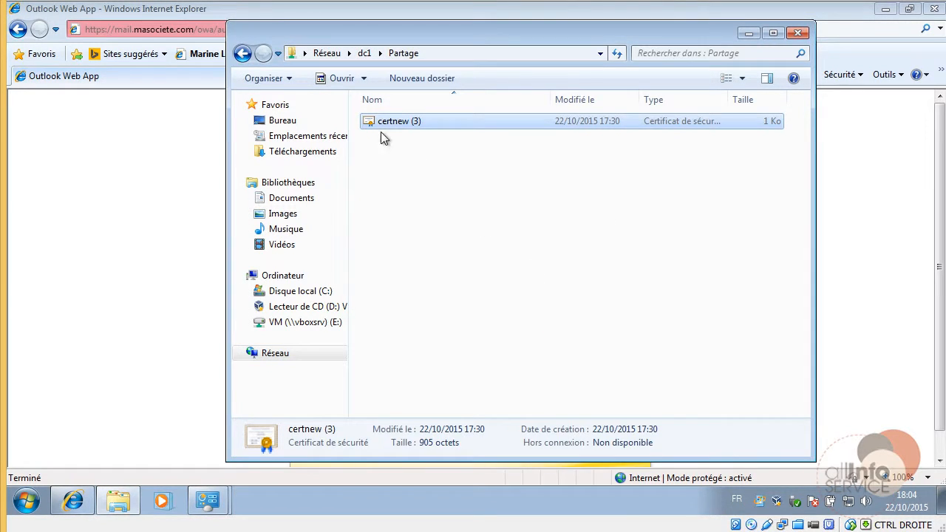
Reinstall certnew (3) into Trusted Root Certification Authorities, accepting the EntrepriseTest-CA root warning.
{"action": "right_click", "coordinate": [381, 125]}
{"action": "left_click", "coordinate": [408, 150]}
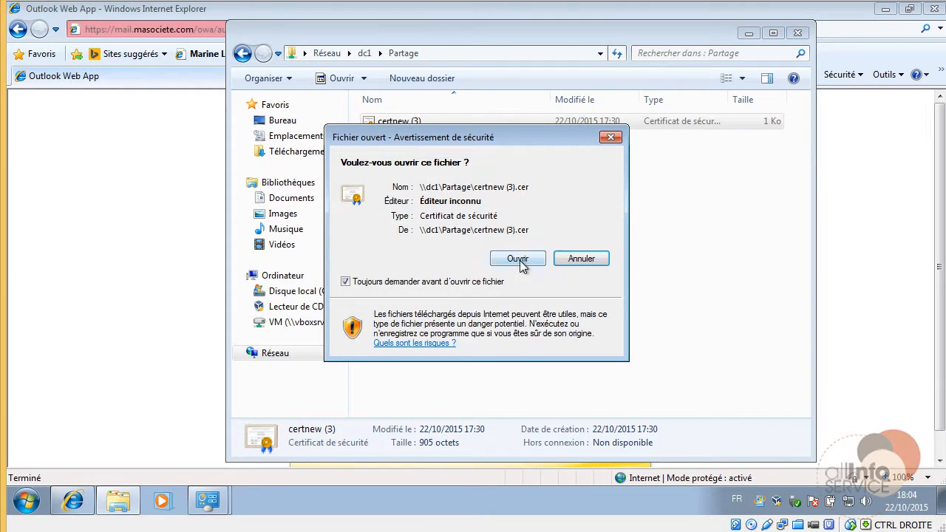
{"action": "left_click", "coordinate": [528, 256]}
{"action": "left_click", "coordinate": [353, 397]}
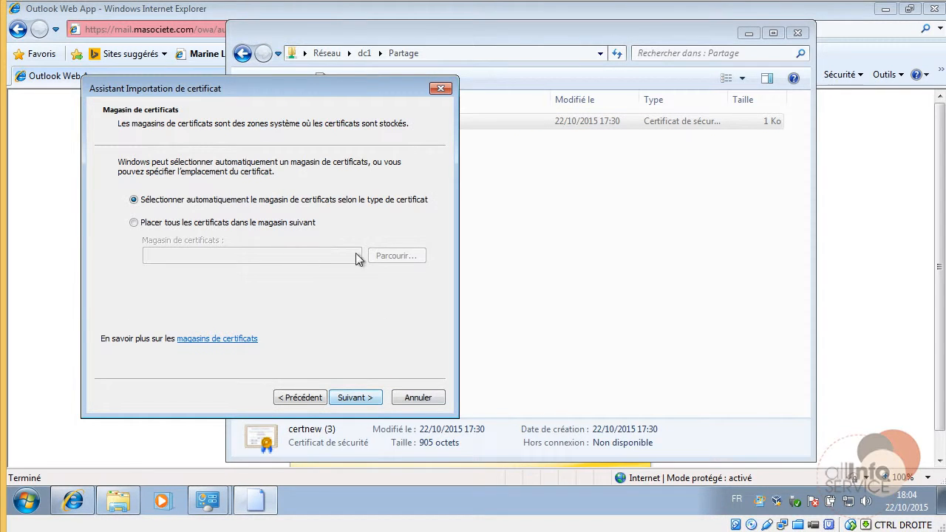
{"action": "left_click", "coordinate": [296, 222]}
{"action": "left_click", "coordinate": [381, 255]}
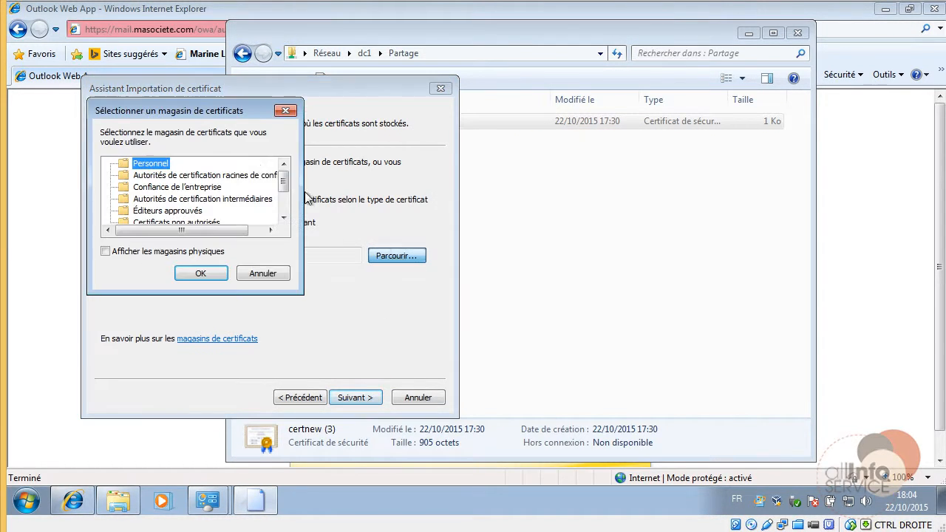
{"action": "left_click", "coordinate": [236, 177]}
{"action": "left_click", "coordinate": [214, 273]}
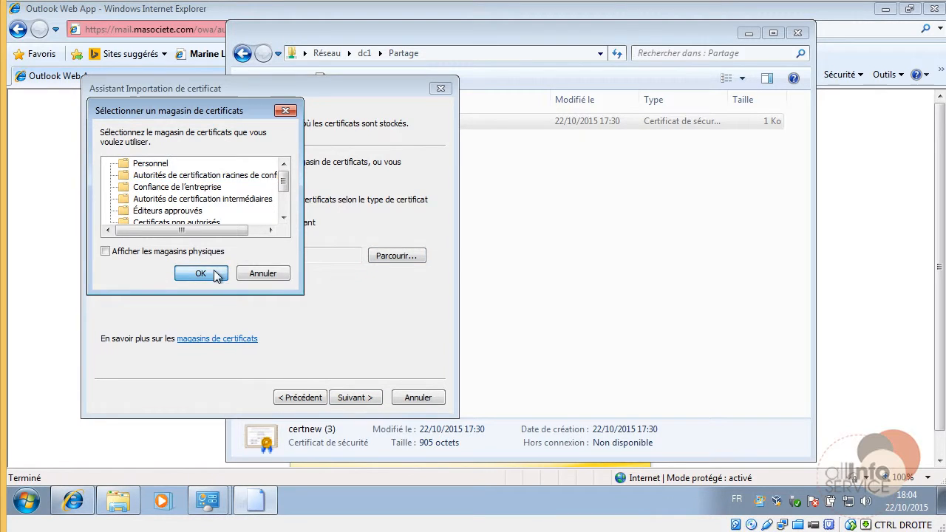
{"action": "left_click", "coordinate": [364, 399]}
{"action": "left_click", "coordinate": [365, 400]}
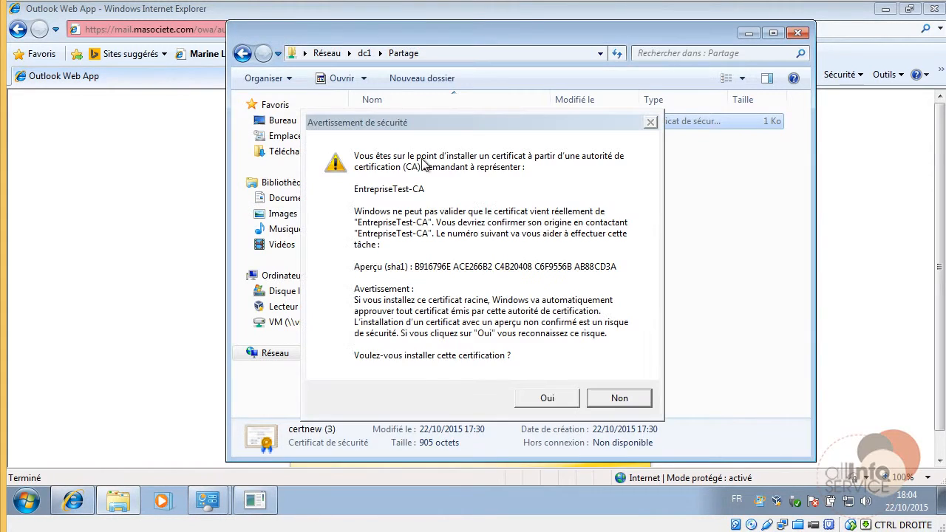
{"action": "left_click", "coordinate": [547, 398]}
{"action": "left_click", "coordinate": [563, 305]}
Reinstall certnew (3) into the Confiance de l'entreprise store and dismiss the success message.
{"action": "right_click", "coordinate": [389, 126]}
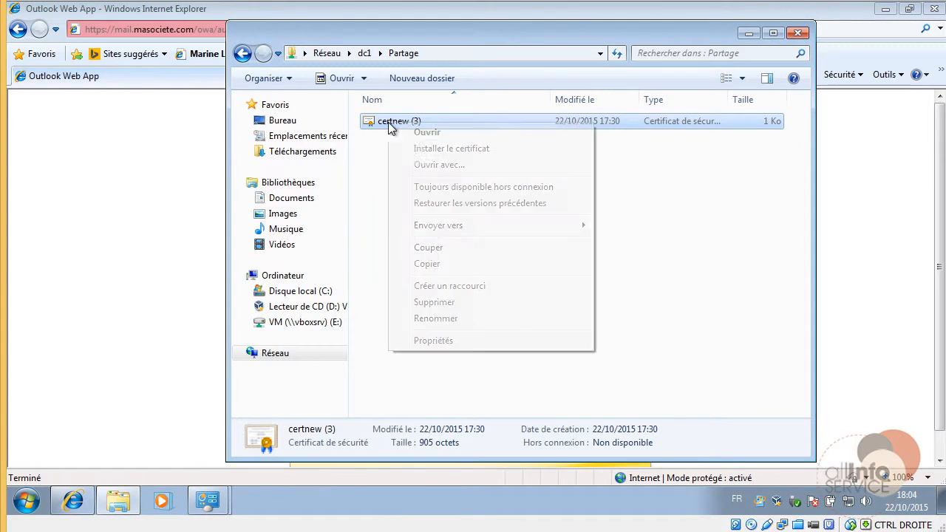
{"action": "left_click", "coordinate": [417, 133]}
{"action": "left_click", "coordinate": [511, 259]}
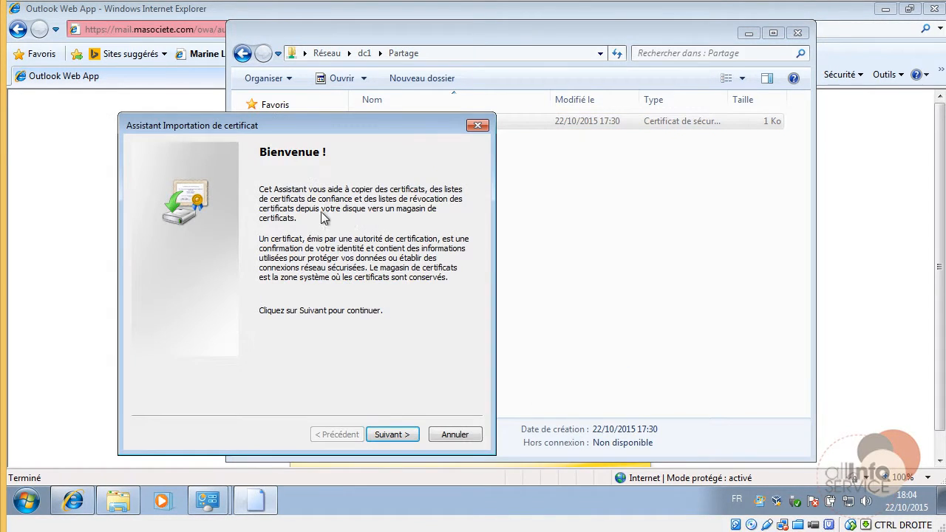
{"action": "left_click", "coordinate": [399, 435]}
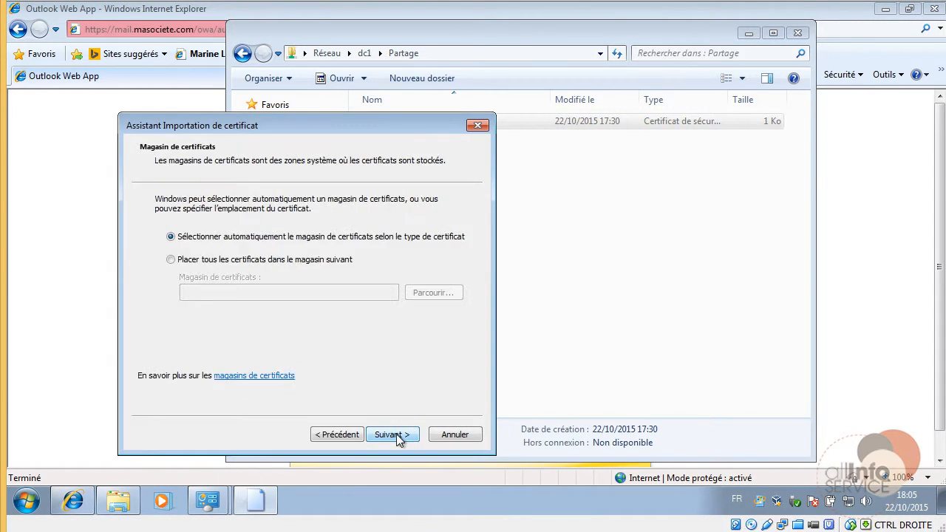
{"action": "left_click", "coordinate": [314, 260]}
{"action": "left_click", "coordinate": [434, 293]}
{"action": "left_click", "coordinate": [235, 224]}
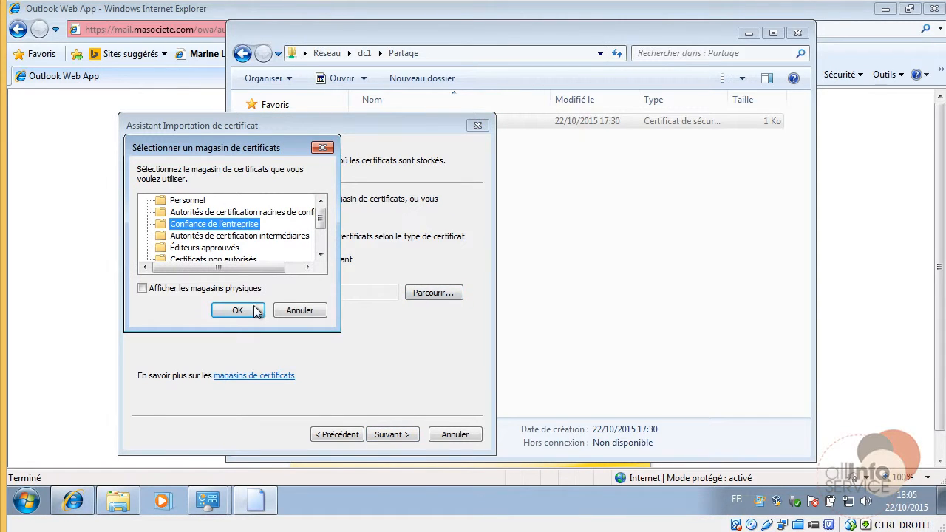
{"action": "left_click", "coordinate": [255, 311]}
{"action": "left_click", "coordinate": [405, 433]}
{"action": "left_click", "coordinate": [407, 433]}
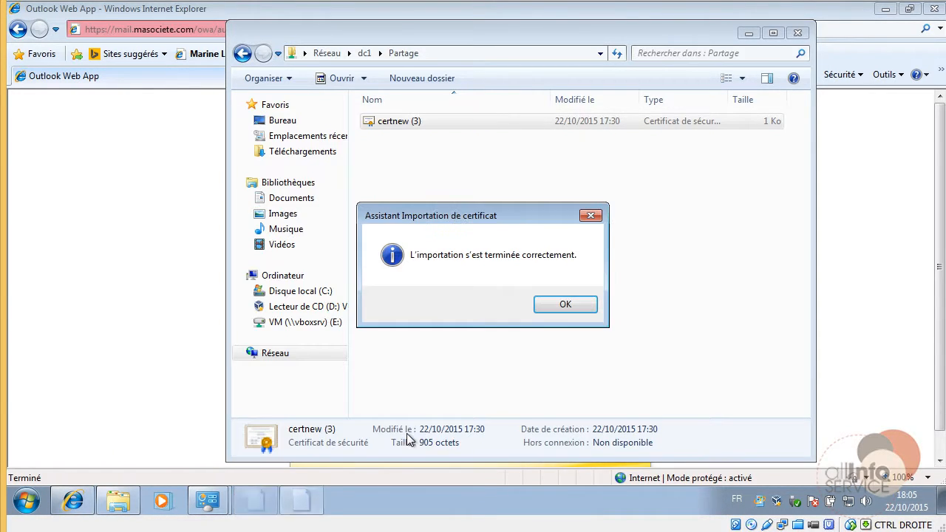
{"action": "left_click", "coordinate": [549, 307]}
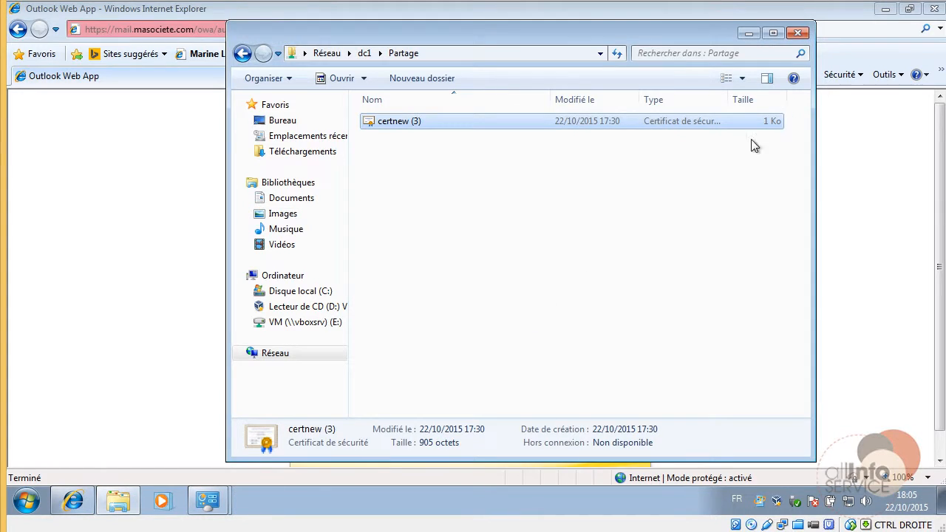
Close Explorer and IE, then reopen IE at mail.masociete.com/owa from the address history.
{"action": "left_click", "coordinate": [797, 34]}
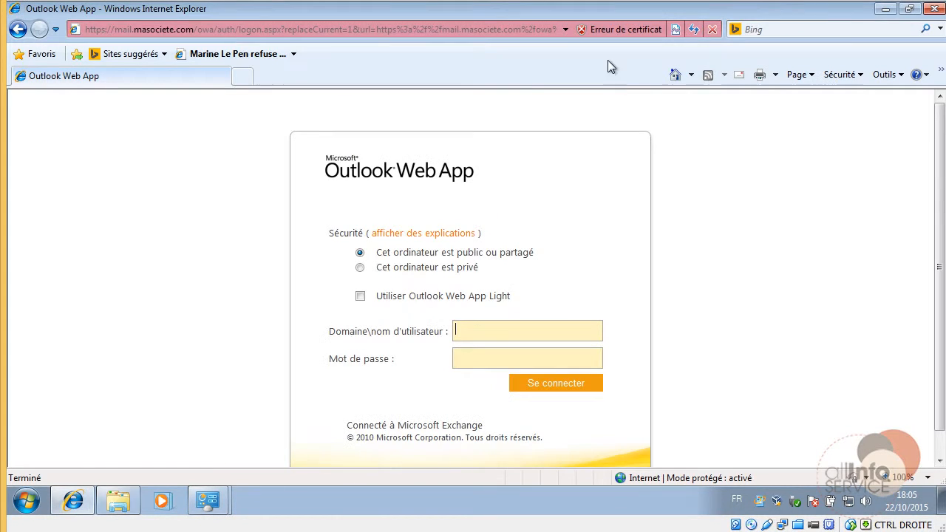
{"action": "left_click", "coordinate": [933, 9]}
{"action": "left_click", "coordinate": [462, 226]}
{"action": "left_click", "coordinate": [70, 502]}
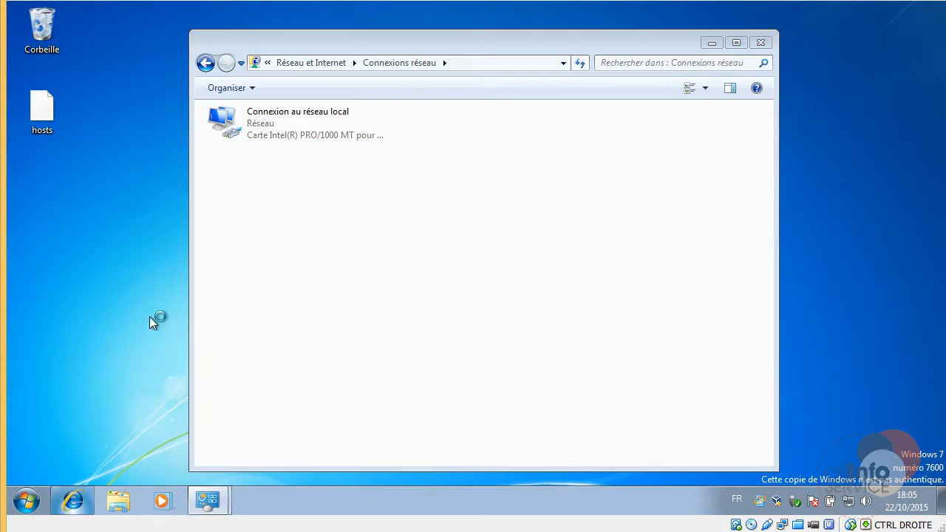
{"action": "left_click", "coordinate": [677, 29]}
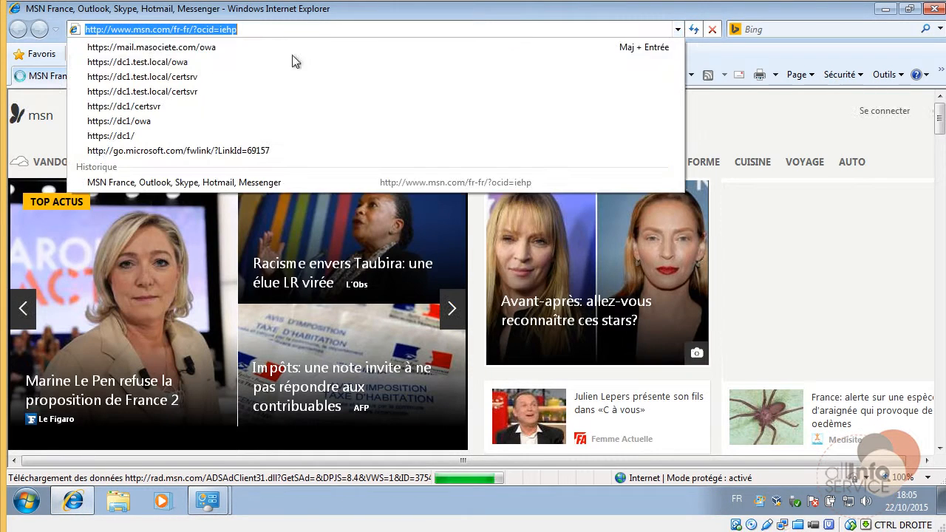
{"action": "left_click", "coordinate": [185, 47]}
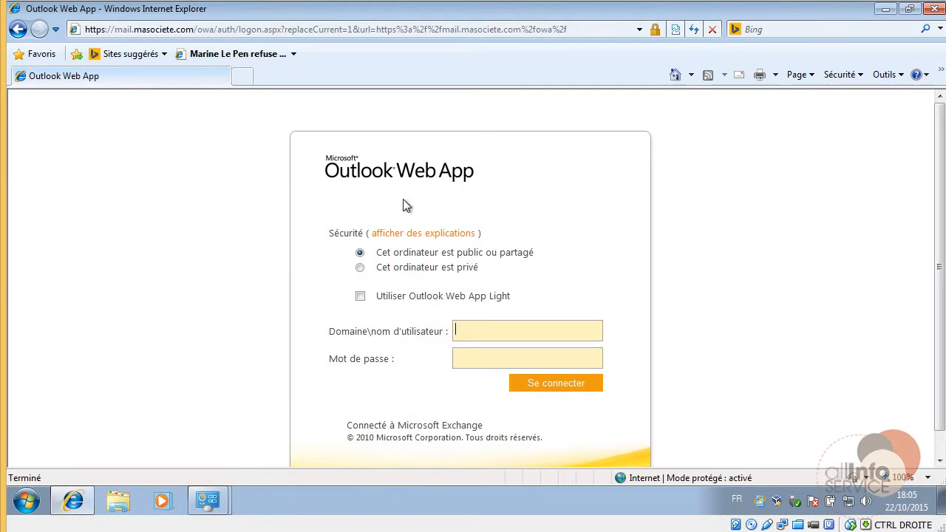
Check the padlock certificate info shows EntrepriseTest-CA trust, then close IE.
{"action": "left_click", "coordinate": [655, 29]}
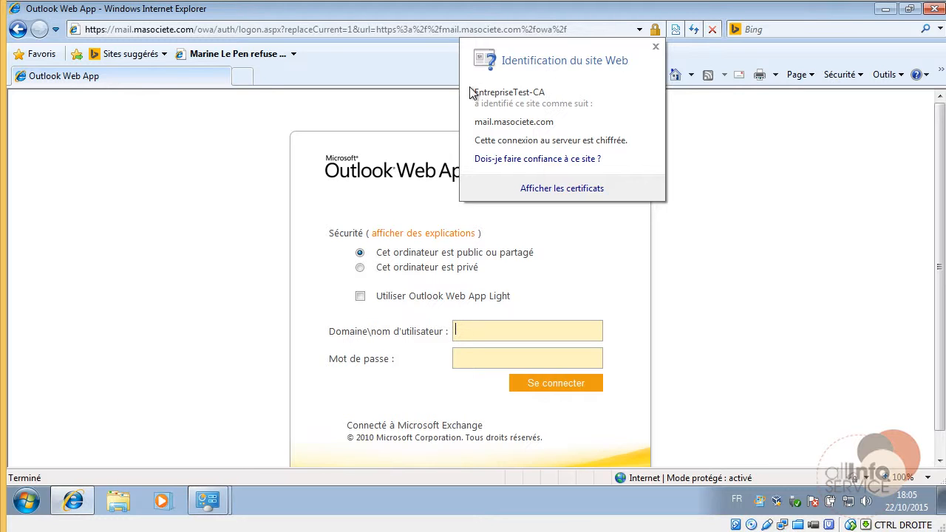
{"action": "left_click", "coordinate": [417, 115]}
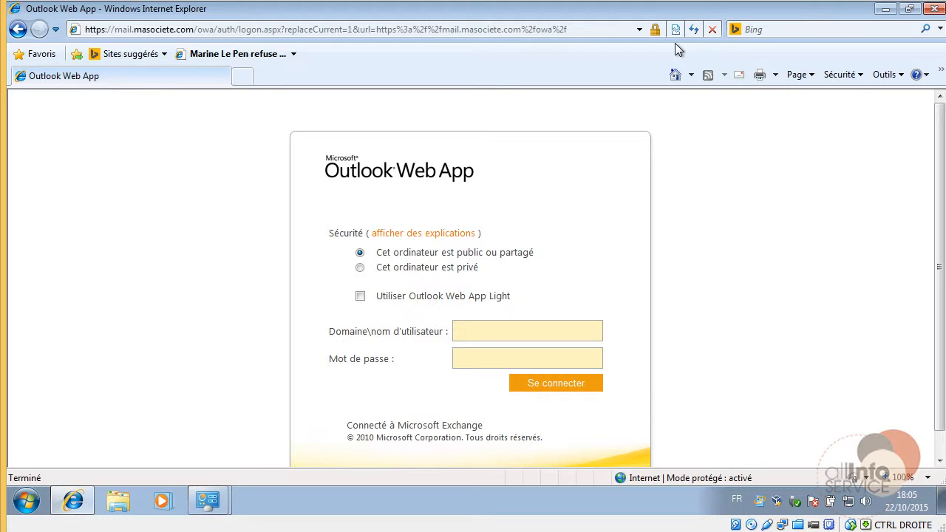
{"action": "left_click", "coordinate": [656, 30]}
{"action": "left_click", "coordinate": [835, 99]}
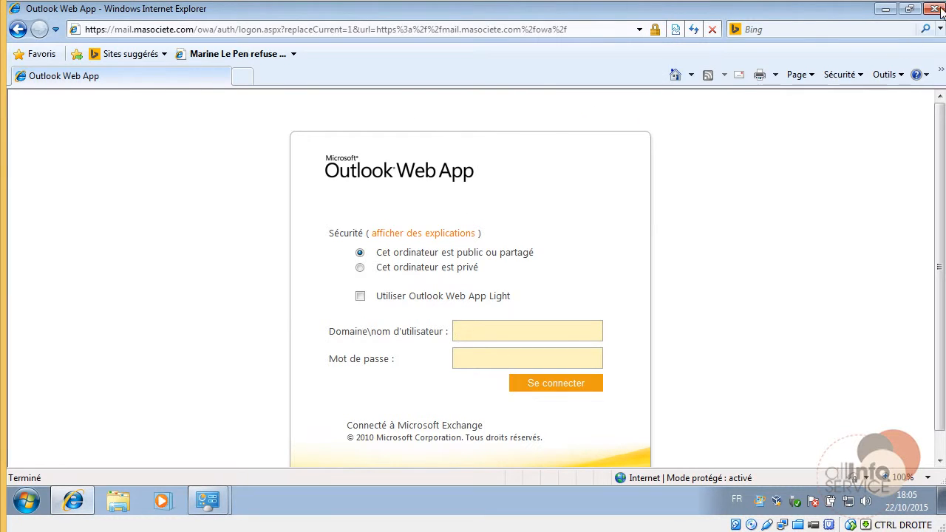
{"action": "left_click", "coordinate": [937, 8]}
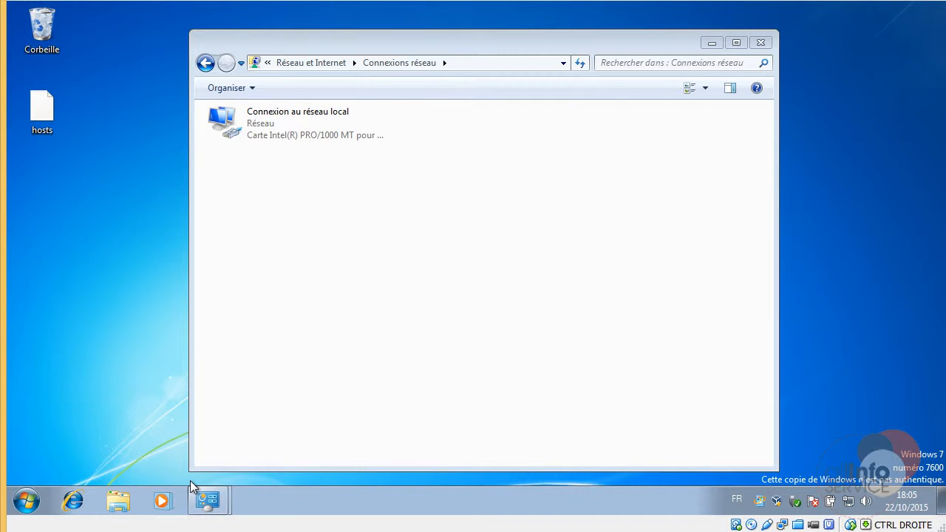
Open Mail settings from Control Panel and try deleting the existing profile.
{"action": "left_click", "coordinate": [28, 502]}
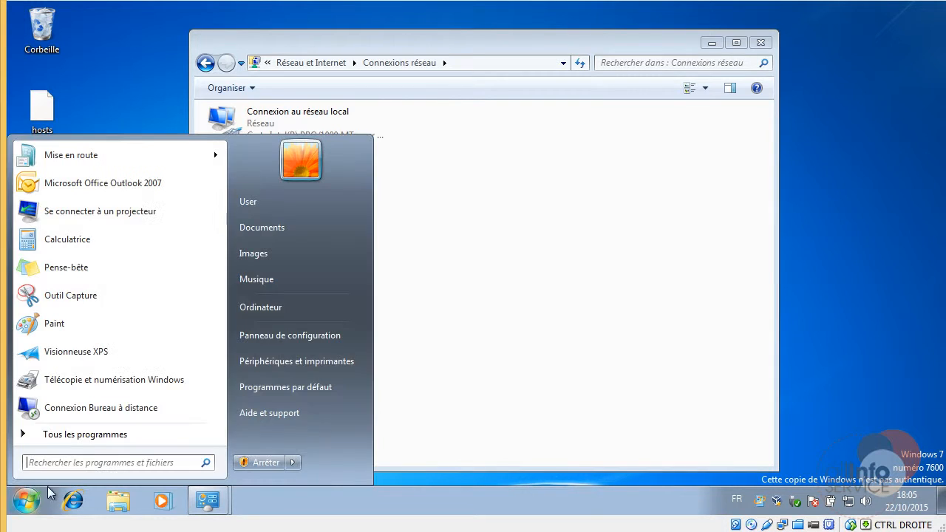
{"action": "left_click", "coordinate": [280, 339]}
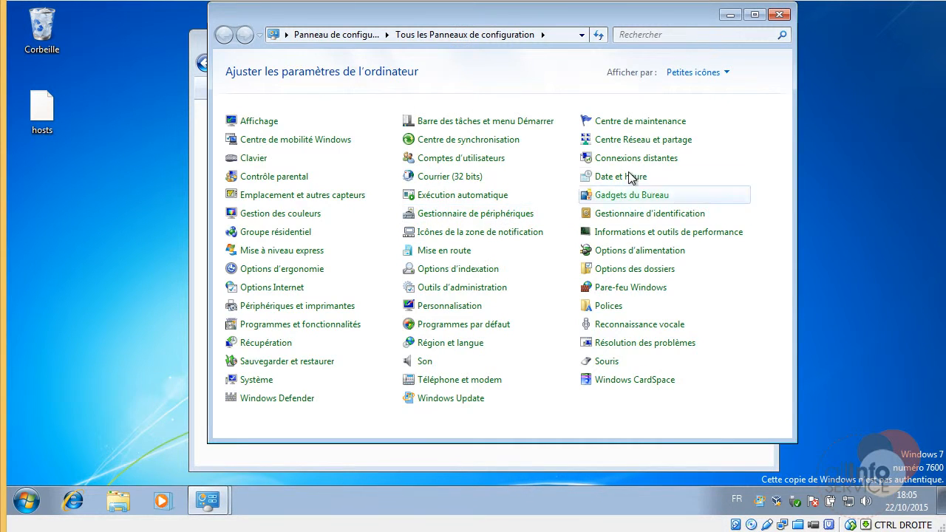
{"action": "left_click", "coordinate": [430, 179]}
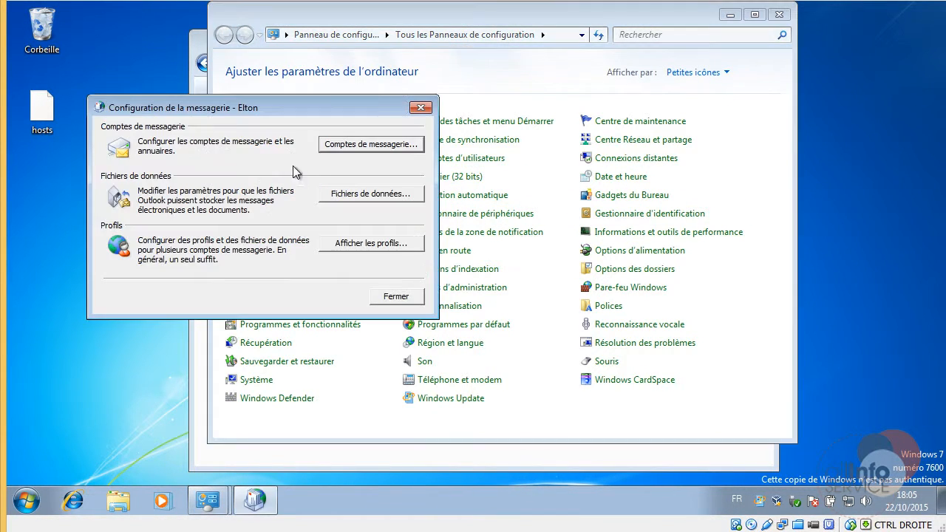
{"action": "left_click", "coordinate": [384, 248]}
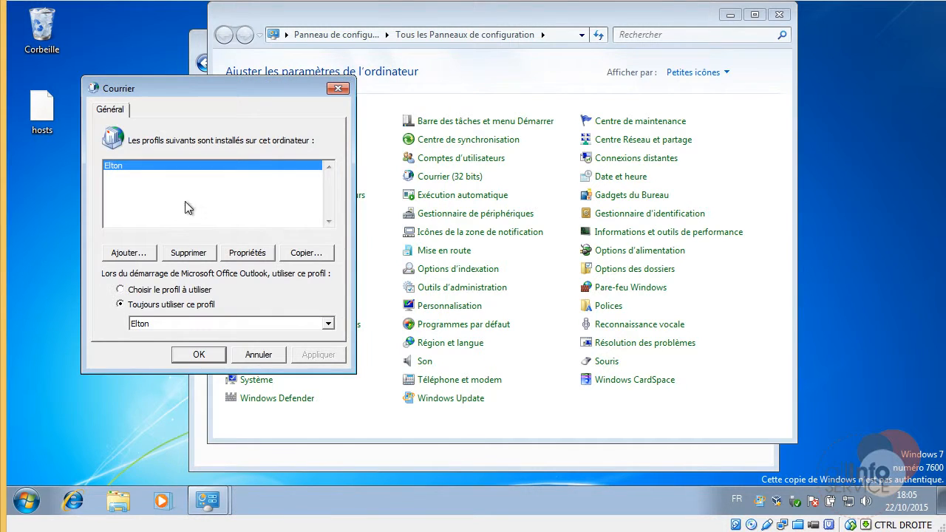
{"action": "left_click", "coordinate": [193, 252]}
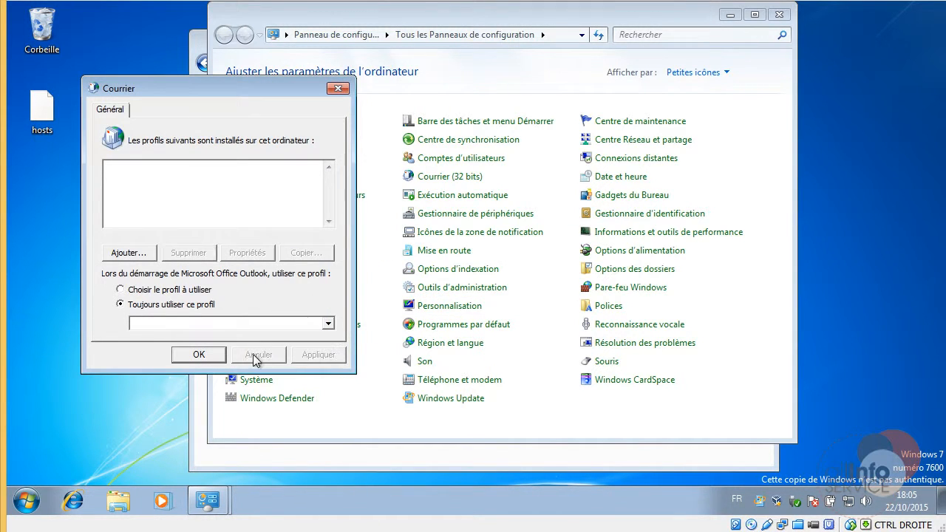
{"action": "left_click", "coordinate": [199, 356]}
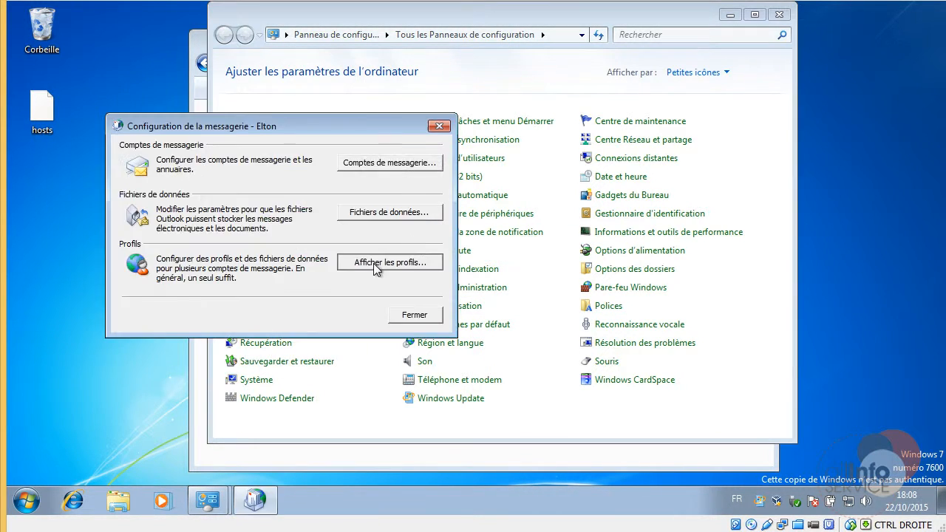
Review the profile's e-mail accounts, delete the profile after confirming, and begin adding a new one.
{"action": "left_click", "coordinate": [401, 268]}
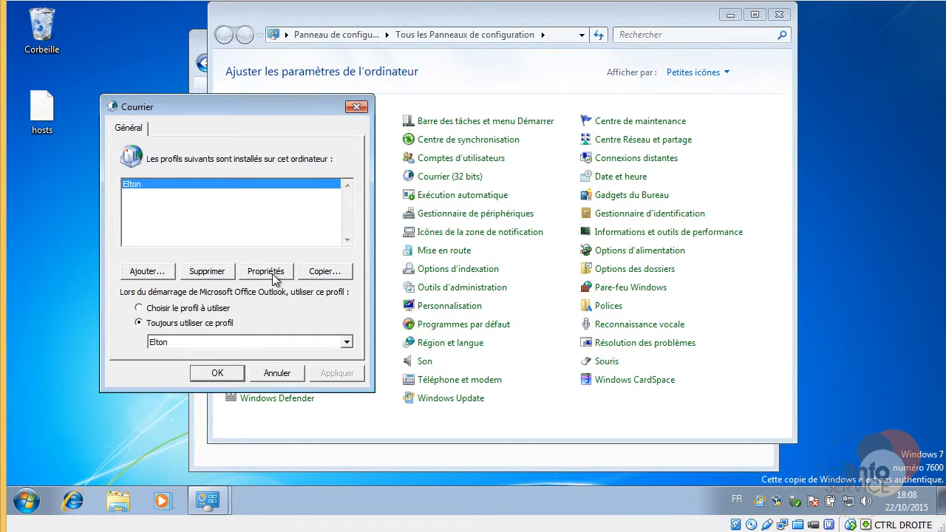
{"action": "left_click", "coordinate": [273, 274]}
{"action": "left_click", "coordinate": [376, 170]}
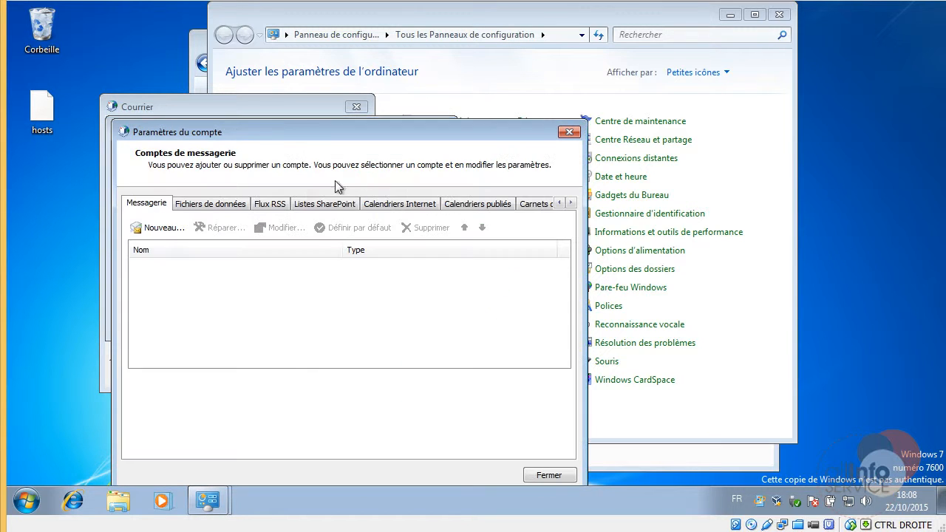
{"action": "left_click", "coordinate": [568, 132]}
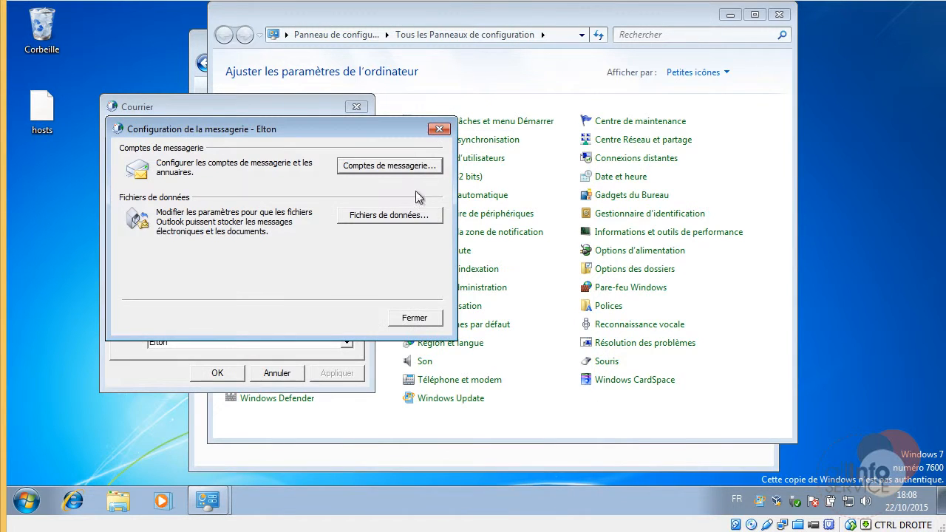
{"action": "left_click", "coordinate": [403, 314]}
{"action": "left_click", "coordinate": [192, 275]}
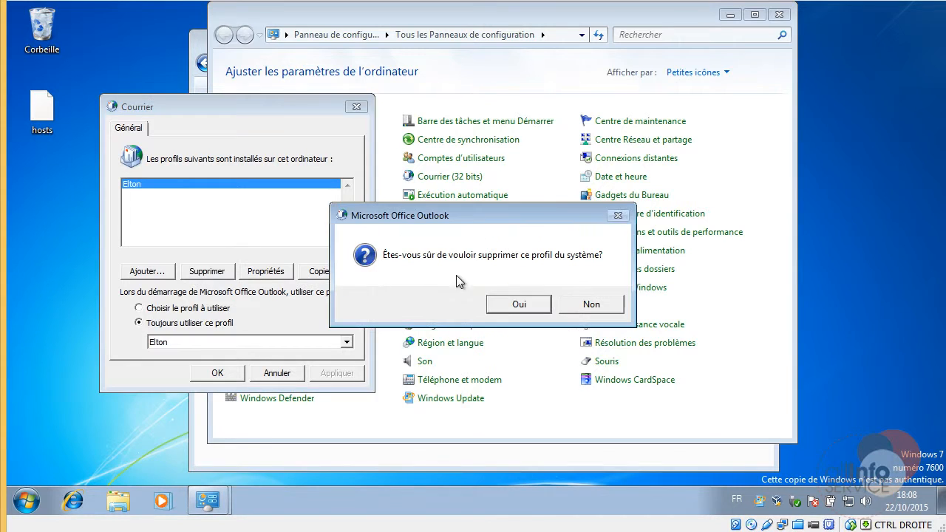
{"action": "left_click", "coordinate": [518, 305]}
{"action": "left_click", "coordinate": [148, 271]}
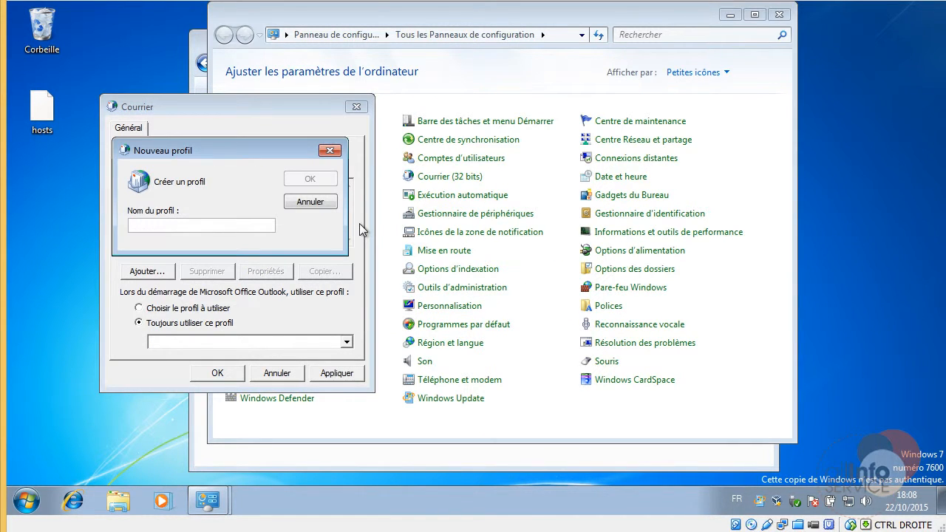
Name the new profile 'test' and choose manual Microsoft Exchange configuration.
{"action": "type", "text": "test"}
{"action": "key", "text": "Return"}
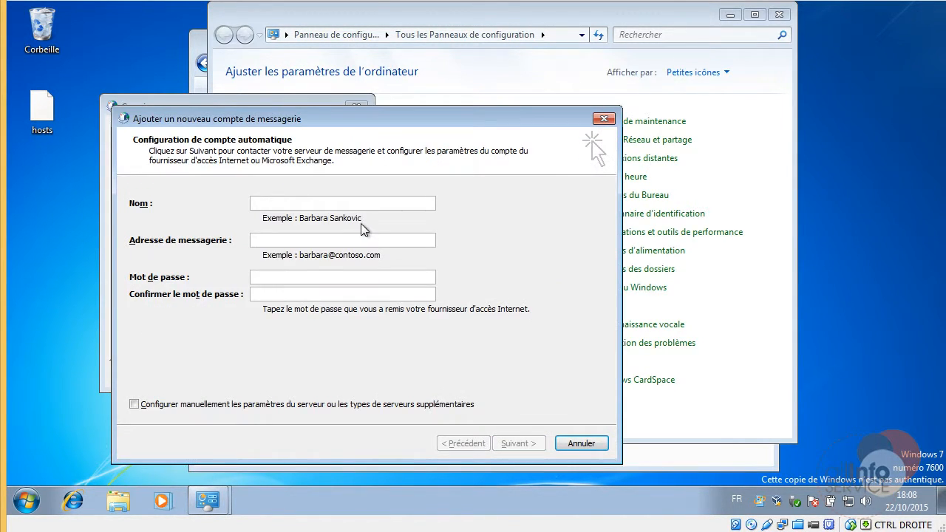
{"action": "left_click", "coordinate": [327, 404]}
{"action": "left_click", "coordinate": [510, 443]}
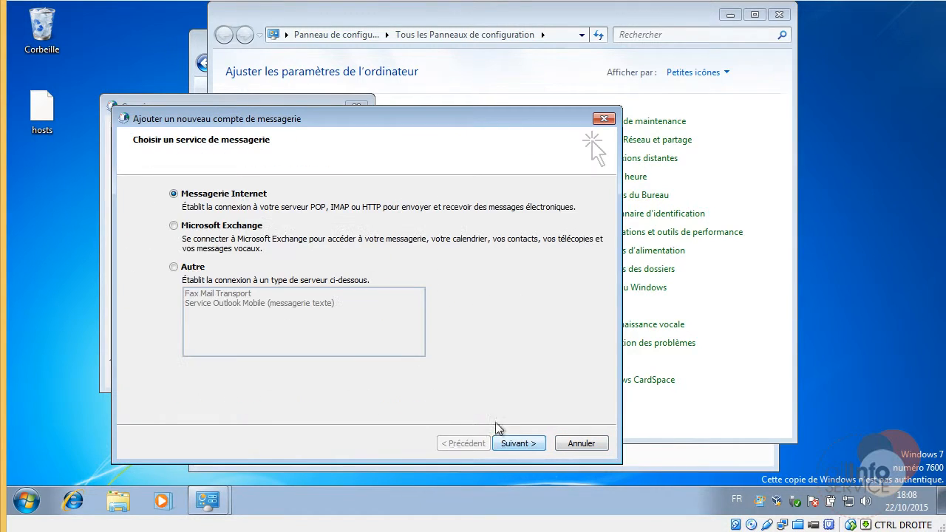
{"action": "left_click", "coordinate": [222, 229]}
{"action": "left_click", "coordinate": [526, 445]}
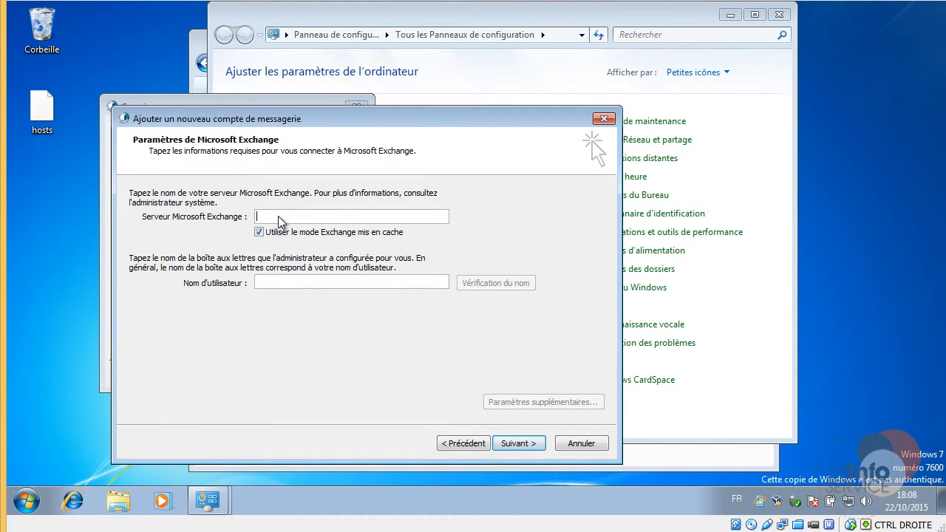
Enter server mail.masociete.com and the user name, log in, and finish the account wizard.
{"action": "type", "text": "mail.masociete.com"}
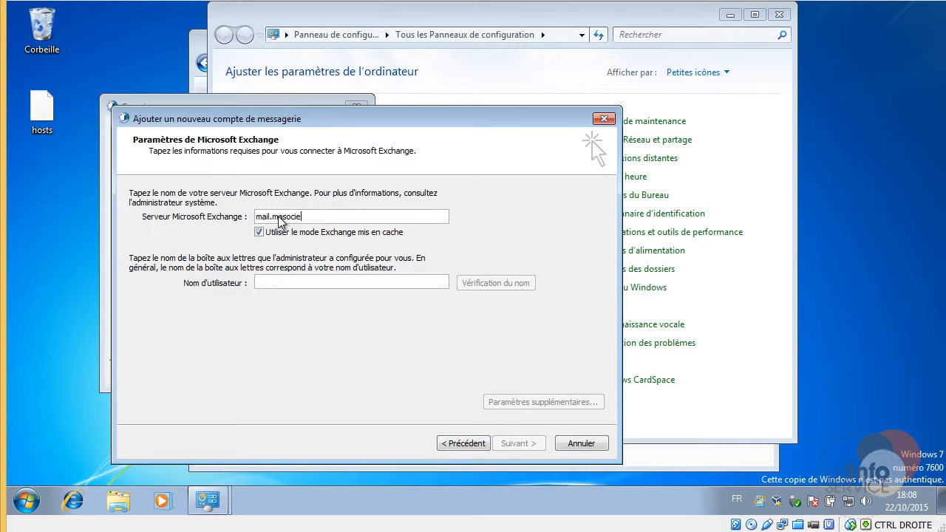
{"action": "left_click", "coordinate": [352, 289]}
{"action": "type", "text": "elton"}
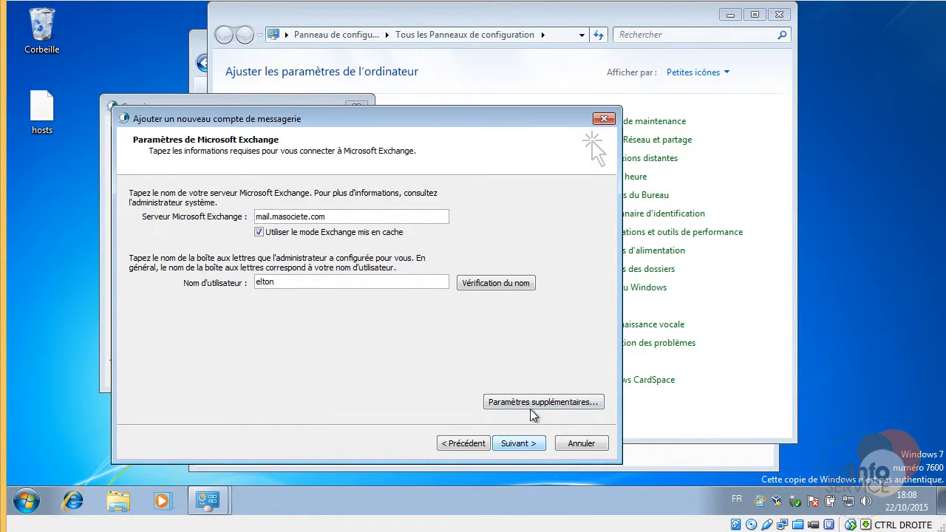
{"action": "left_click", "coordinate": [512, 444]}
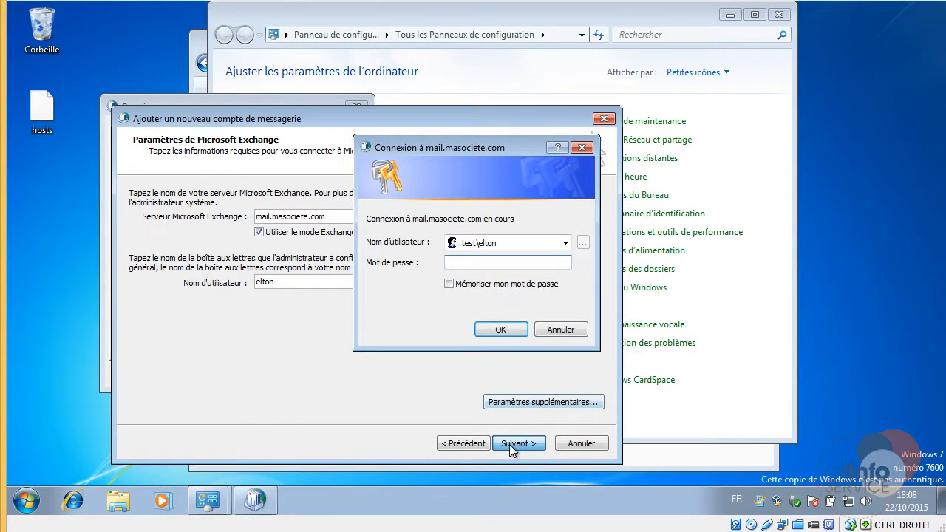
{"action": "left_click", "coordinate": [468, 265]}
{"action": "type", "text": "●●"}
{"action": "key", "text": "BackSpace"}
{"action": "key", "text": "BackSpace"}
{"action": "type", "text": "●●●●●"}
{"action": "key", "text": "Return"}
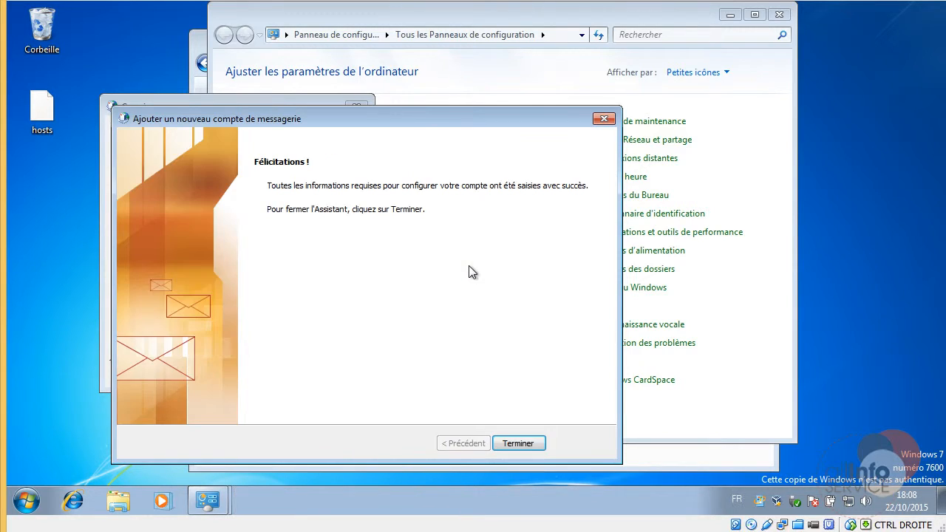
{"action": "left_click", "coordinate": [518, 443]}
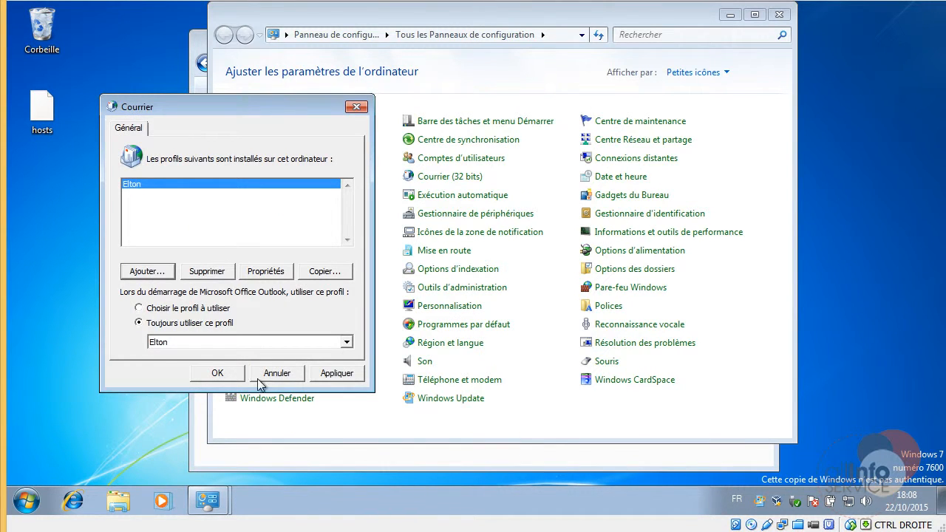
Close Mail setup and launch Outlook 2007, entering the DC1.test.local password.
{"action": "left_click", "coordinate": [257, 373]}
{"action": "left_click", "coordinate": [26, 501]}
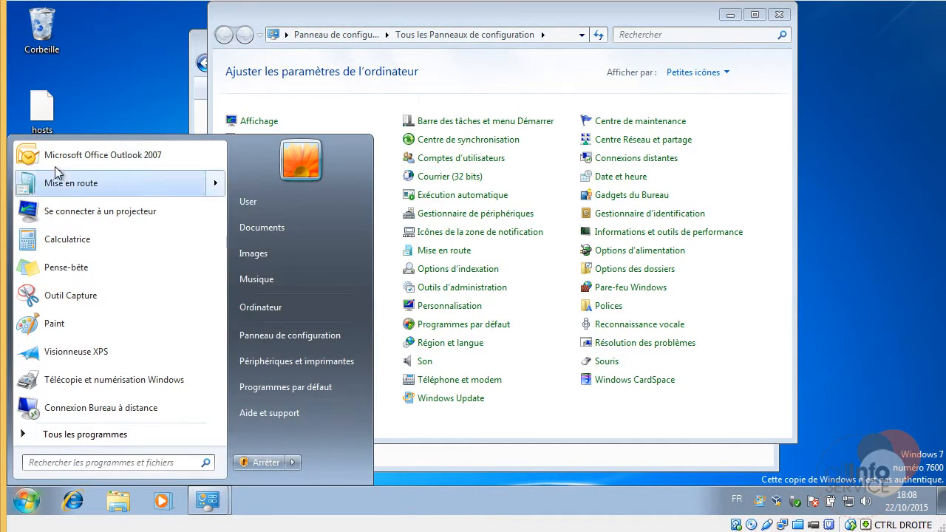
{"action": "left_click", "coordinate": [192, 152]}
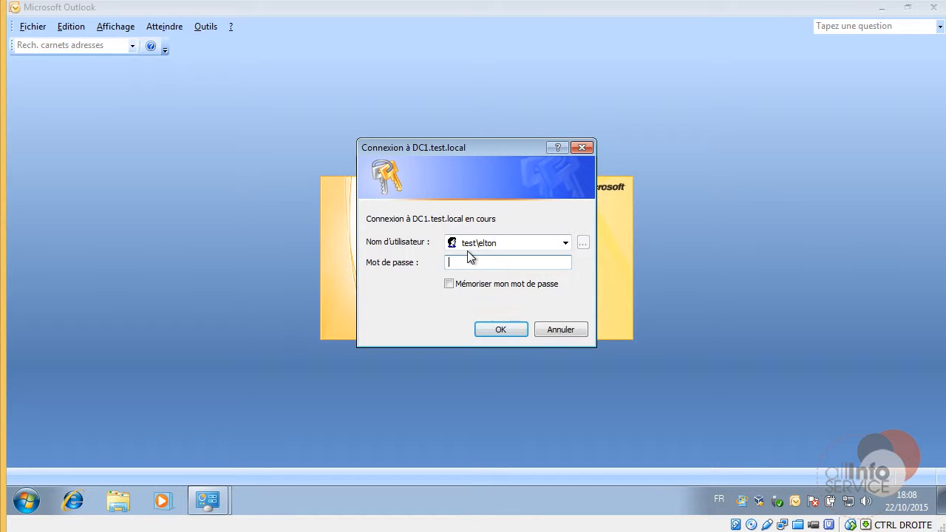
{"action": "type", "text": "Pa$$w0rd"}
{"action": "key", "text": "Return"}
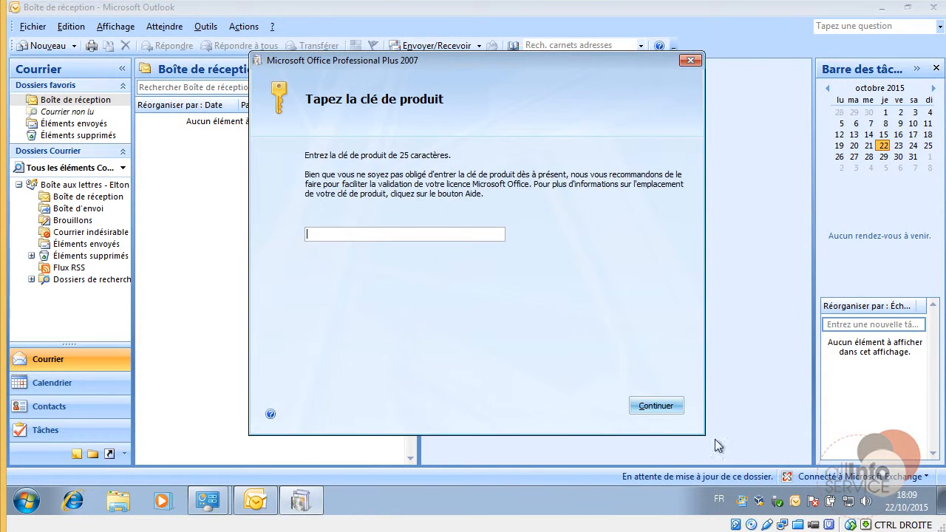
Cancel the Office product-key setup and dismiss the local mailbox copy notification.
{"action": "left_click", "coordinate": [689, 60]}
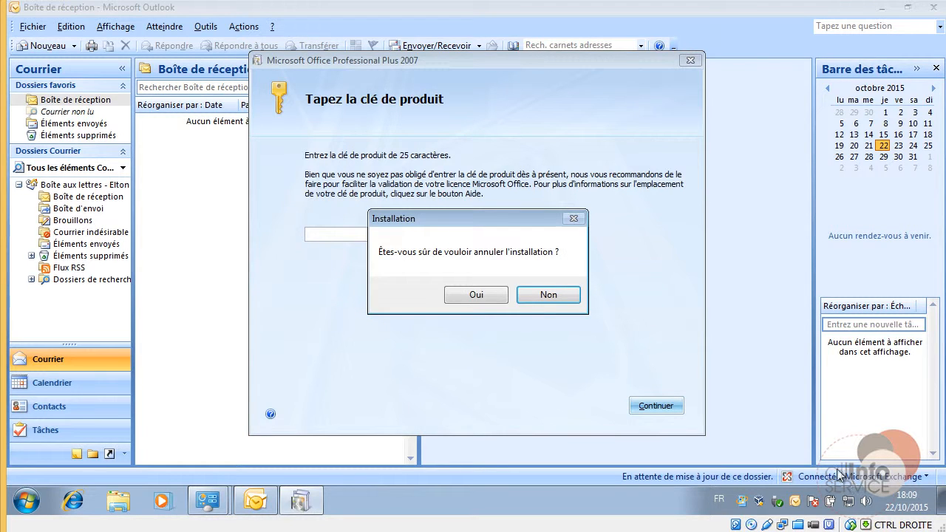
{"action": "left_click", "coordinate": [497, 293]}
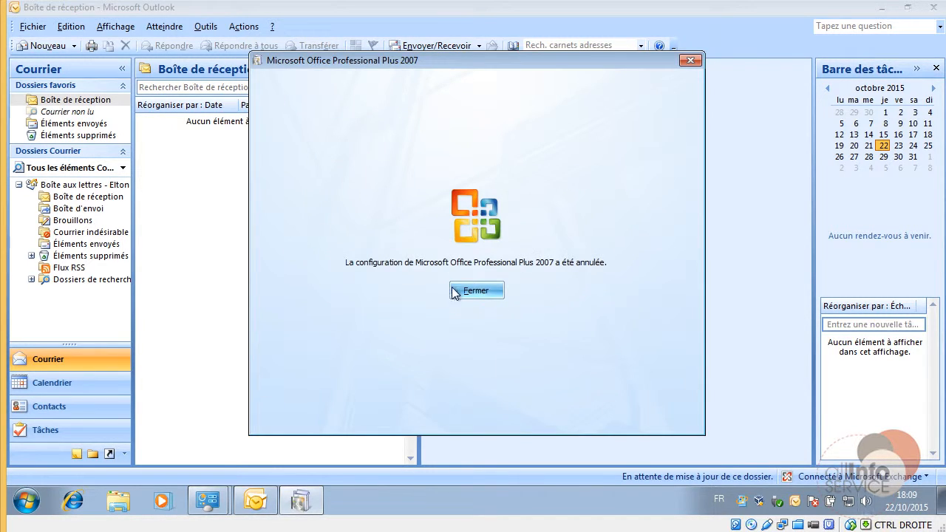
{"action": "left_click", "coordinate": [454, 293]}
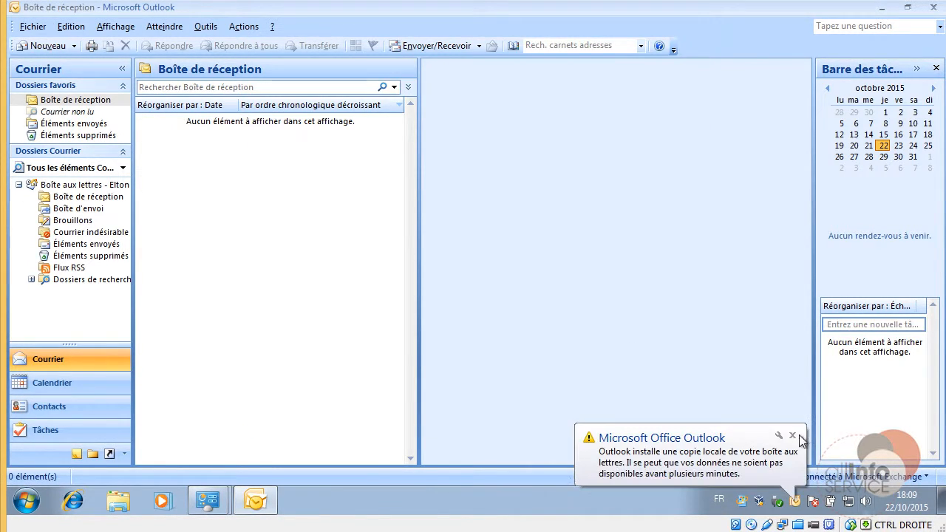
{"action": "left_click", "coordinate": [800, 435]}
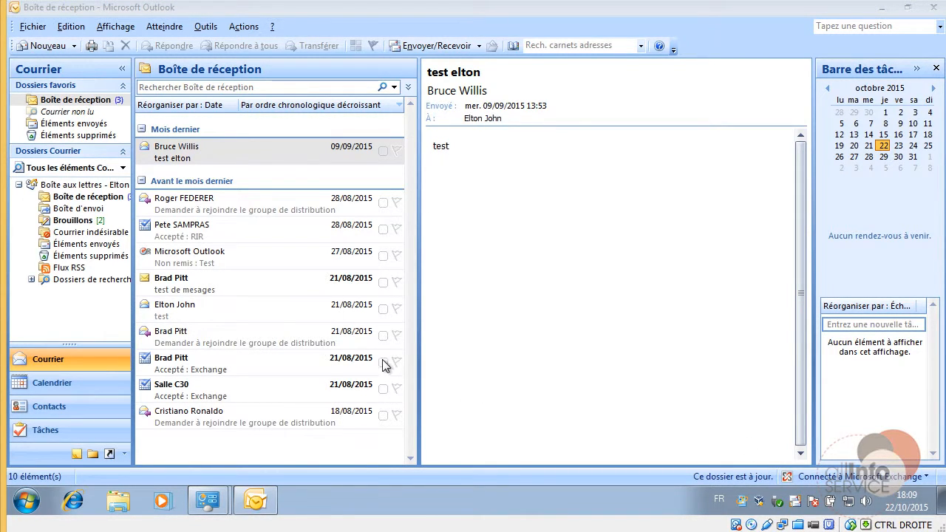
{"action": "right_click", "coordinate": [795, 503]}
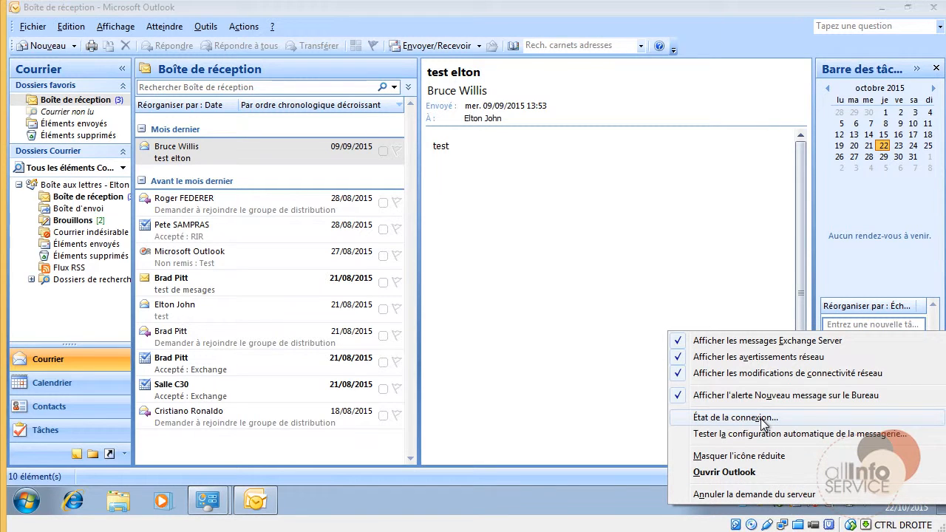
{"action": "left_click", "coordinate": [600, 504]}
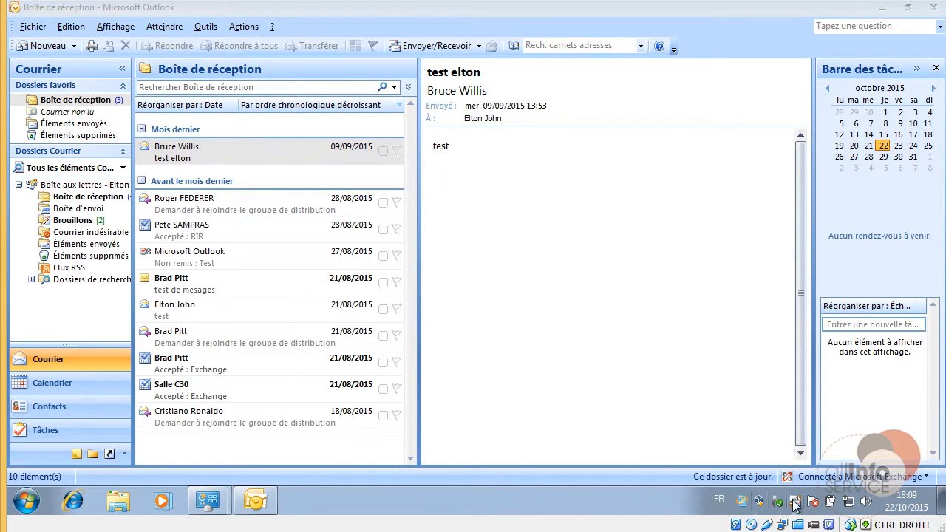
{"action": "right_click", "coordinate": [795, 502]}
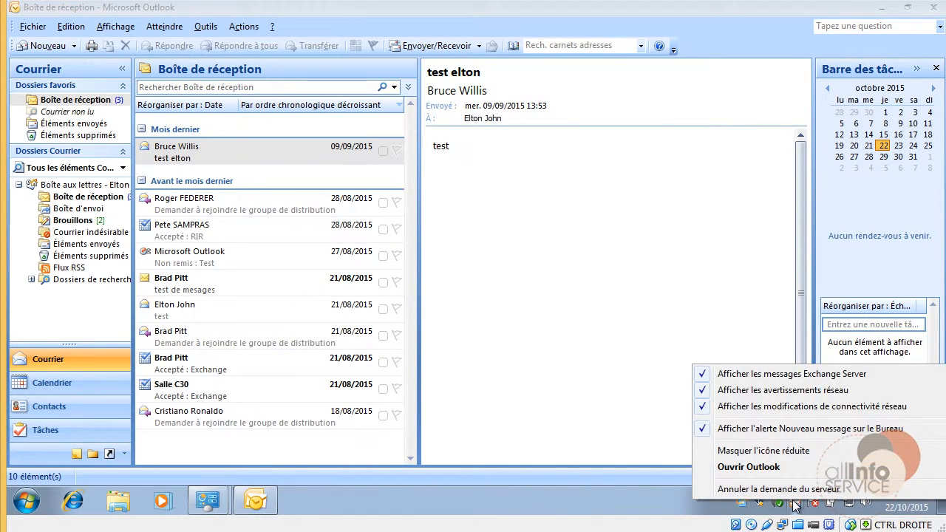
{"action": "left_click", "coordinate": [625, 503]}
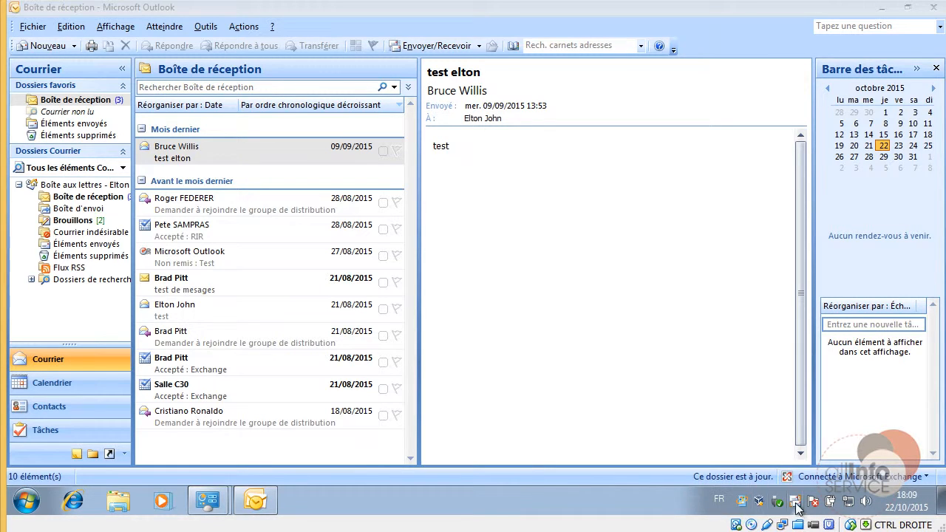
{"action": "right_click", "coordinate": [795, 502]}
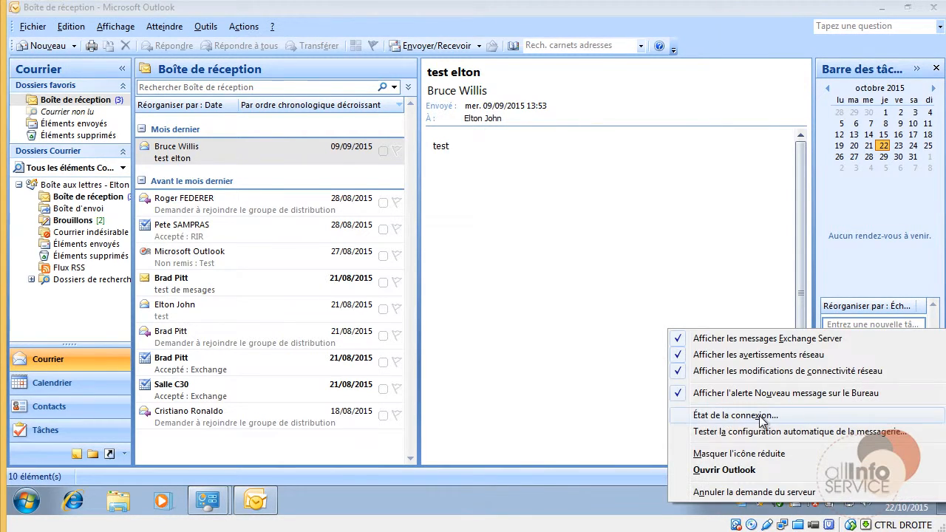
{"action": "left_click", "coordinate": [761, 420]}
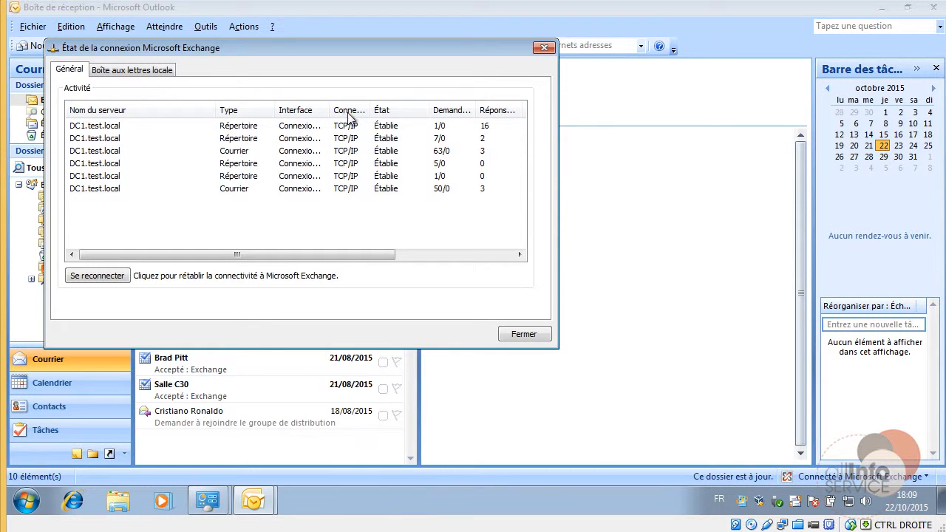
{"action": "left_click_drag", "start_coordinate": [371, 110], "coordinate": [423, 111]}
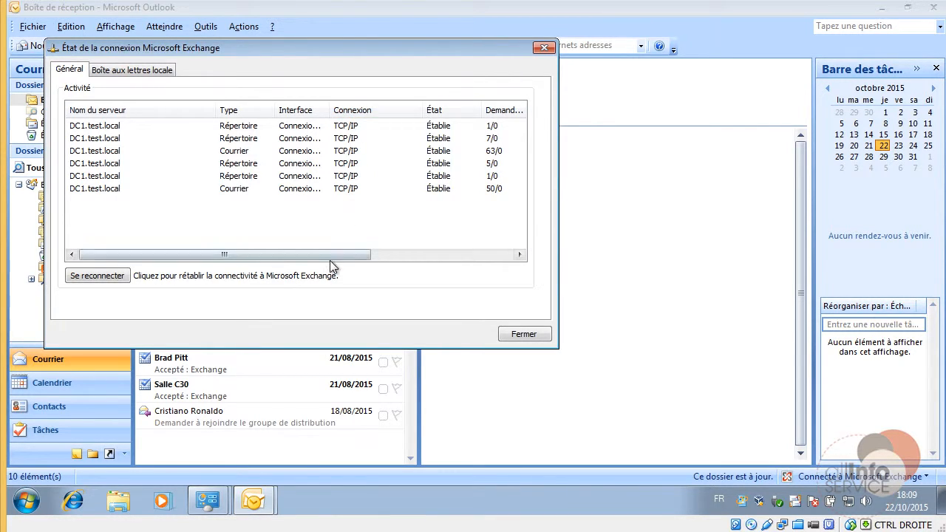
{"action": "left_click", "coordinate": [458, 258]}
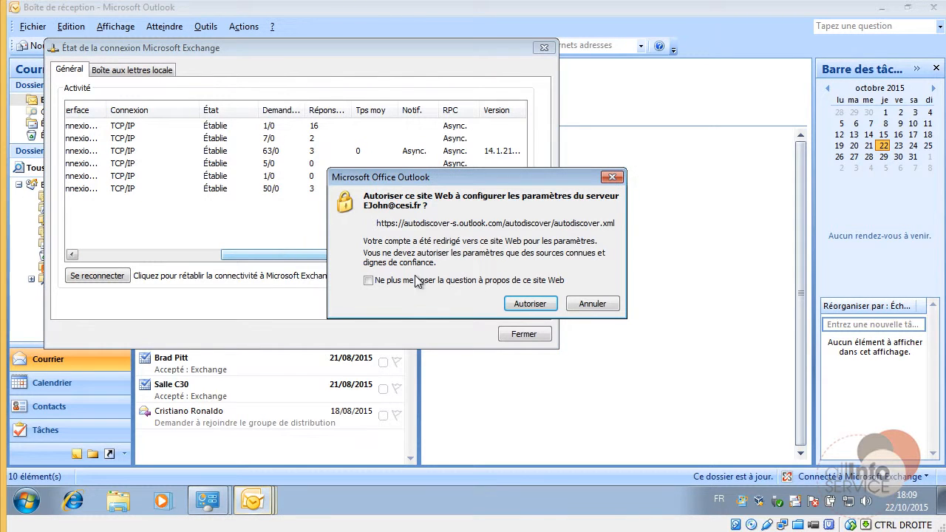
{"action": "left_click", "coordinate": [529, 304]}
{"action": "left_click_drag", "start_coordinate": [426, 255], "coordinate": [288, 253]}
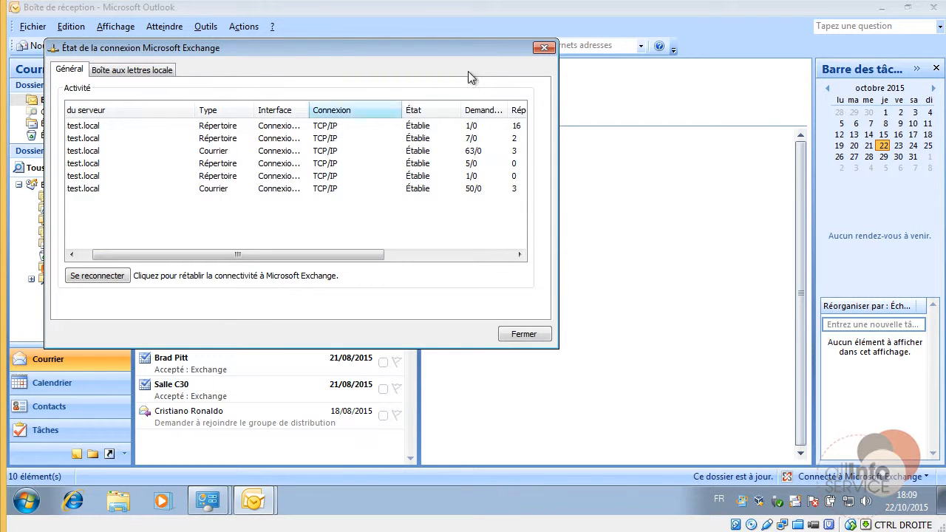
{"action": "left_click", "coordinate": [544, 48]}
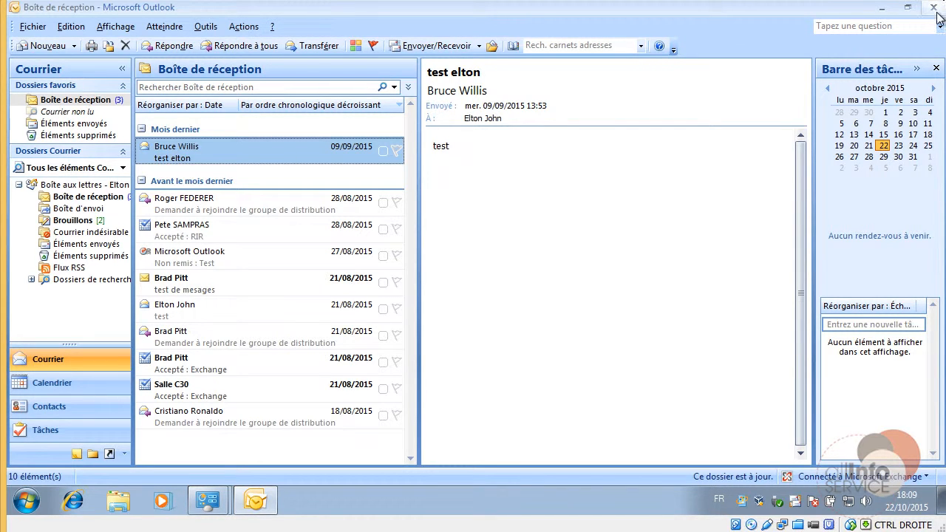
{"action": "left_click", "coordinate": [936, 9]}
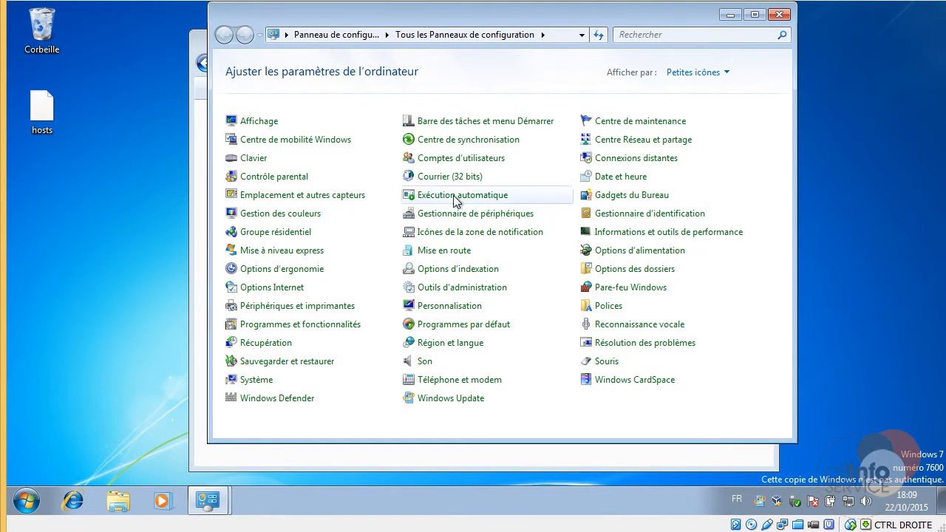
Open the Courrier (32 bits) mail settings and get past the autodiscover sign-in prompt.
{"action": "left_click", "coordinate": [448, 177]}
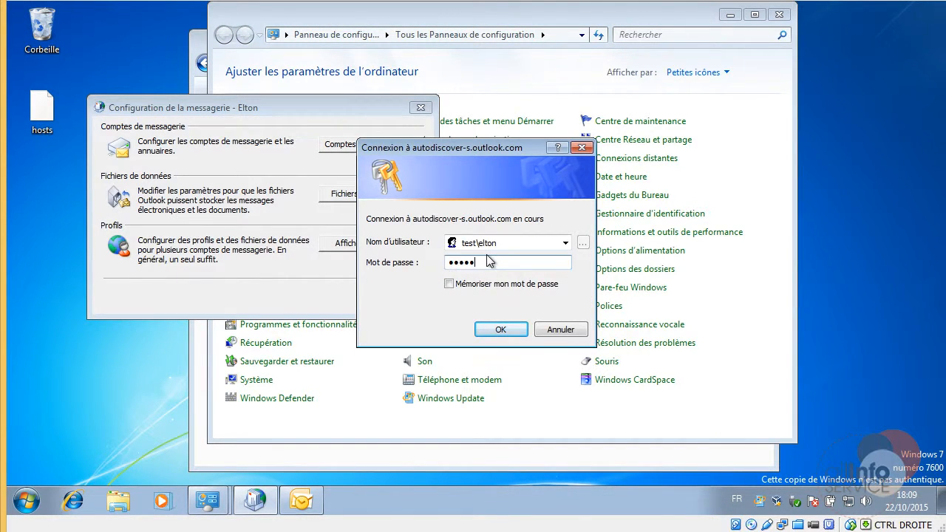
{"action": "key", "text": "Return"}
{"action": "key", "text": "Return"}
{"action": "left_click", "coordinate": [579, 333]}
Open the e-mail account settings and sign in with the account password.
{"action": "left_click", "coordinate": [365, 150]}
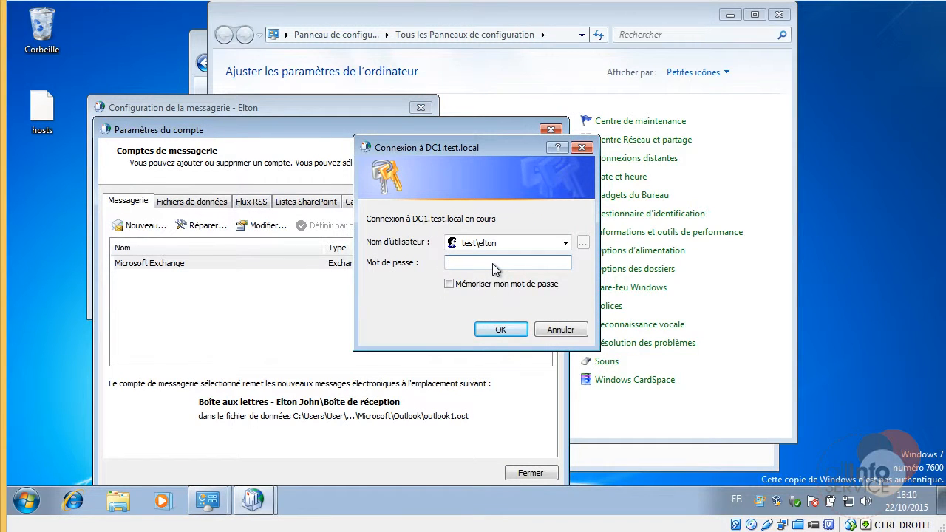
{"action": "type", "text": "Pa$$w0rd"}
{"action": "key", "text": "Return"}
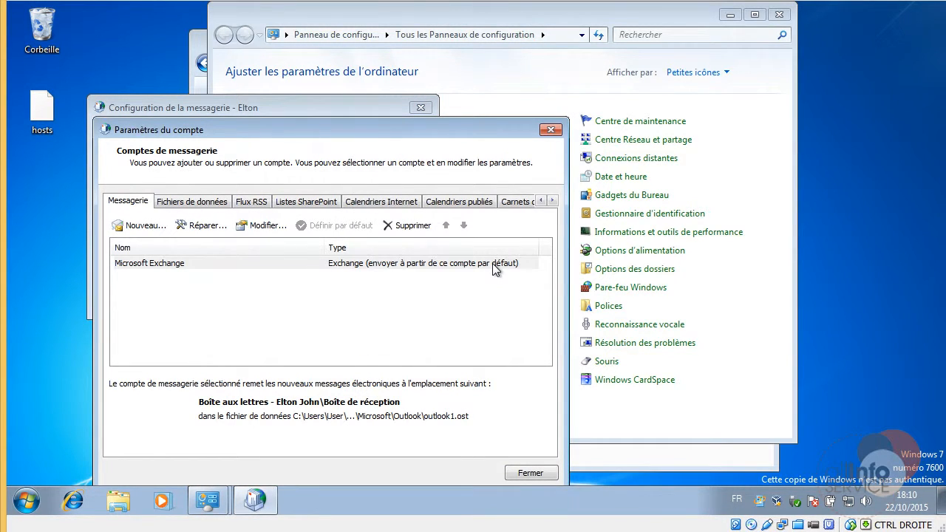
In the Exchange account's additional settings, set security authentication to NTLM.
{"action": "left_click", "coordinate": [251, 264]}
{"action": "left_click", "coordinate": [265, 226]}
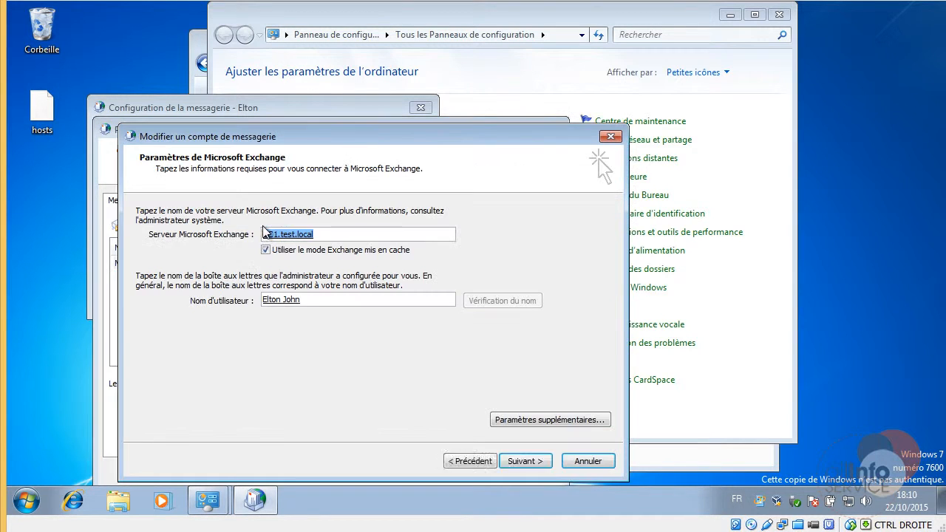
{"action": "left_click", "coordinate": [554, 420]}
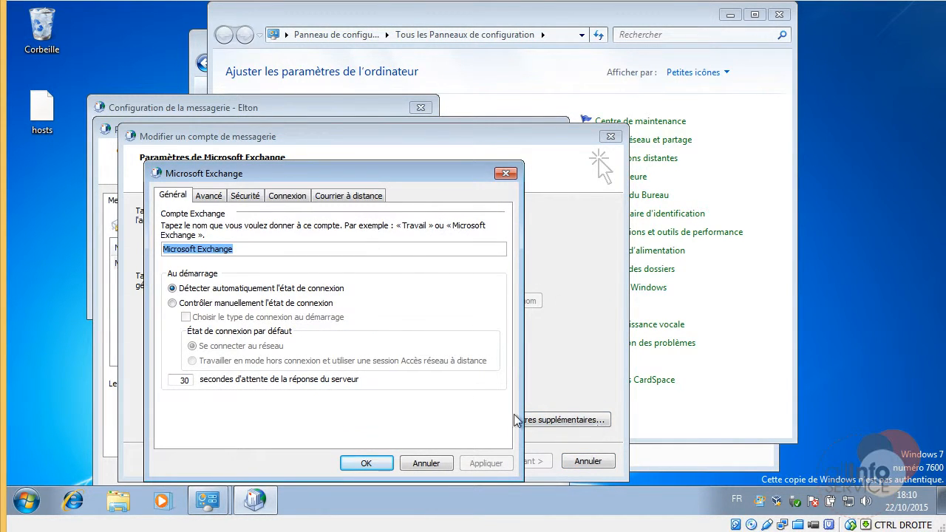
{"action": "left_click", "coordinate": [246, 196]}
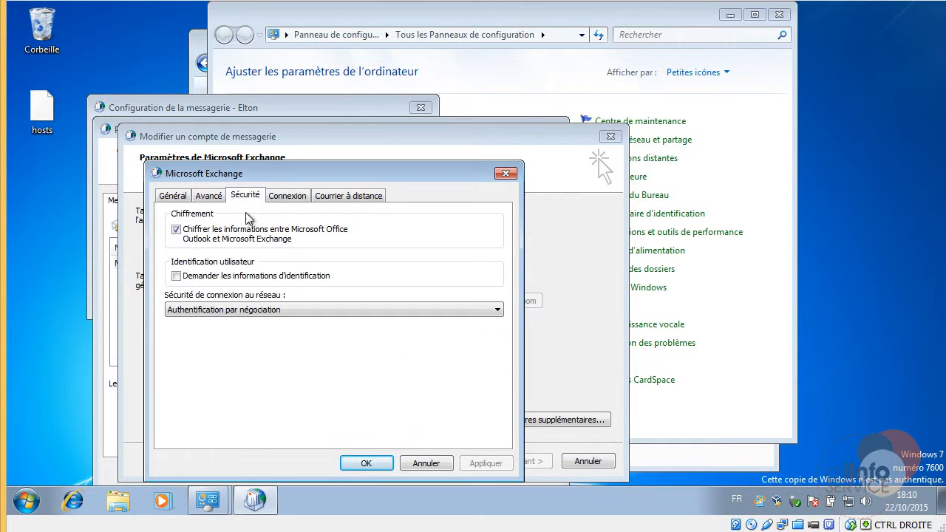
{"action": "left_click", "coordinate": [248, 310]}
{"action": "left_click", "coordinate": [241, 345]}
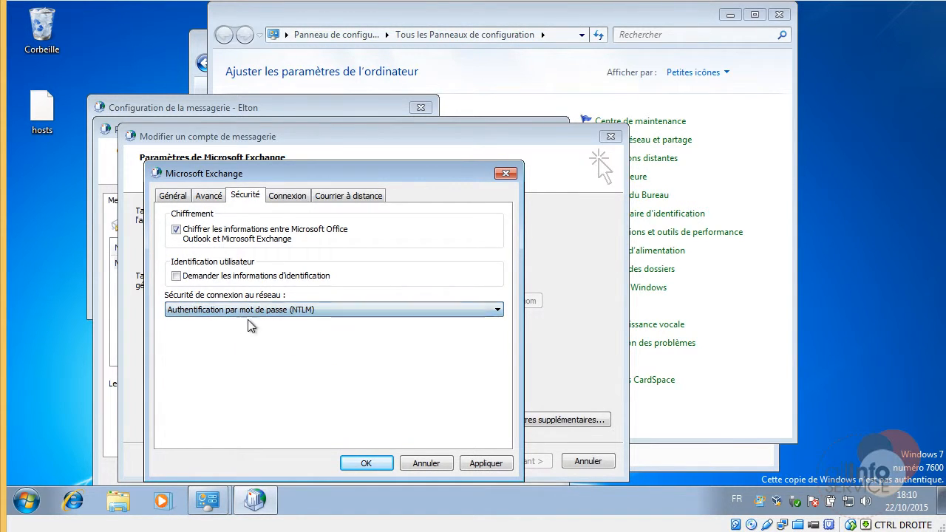
Enable Exchange over HTTP using proxy mail.masociete.com, with HTTP first on fast and slow networks.
{"action": "left_click", "coordinate": [284, 196]}
{"action": "left_click", "coordinate": [170, 407]}
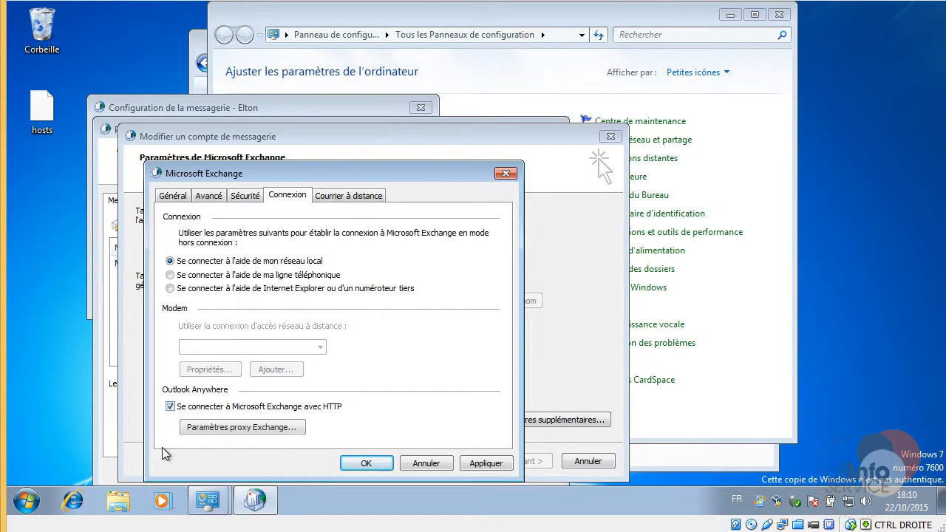
{"action": "left_click", "coordinate": [250, 428]}
{"action": "left_click", "coordinate": [238, 266]}
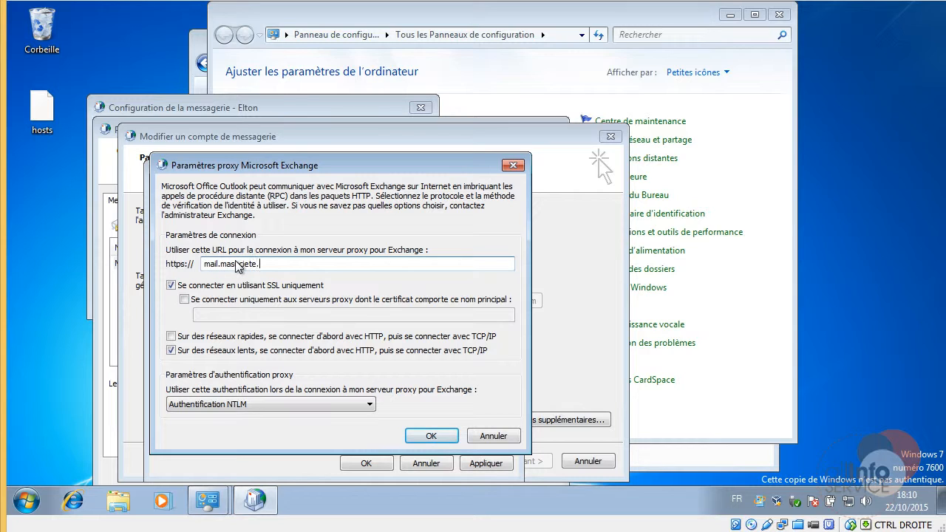
{"action": "left_click", "coordinate": [171, 336]}
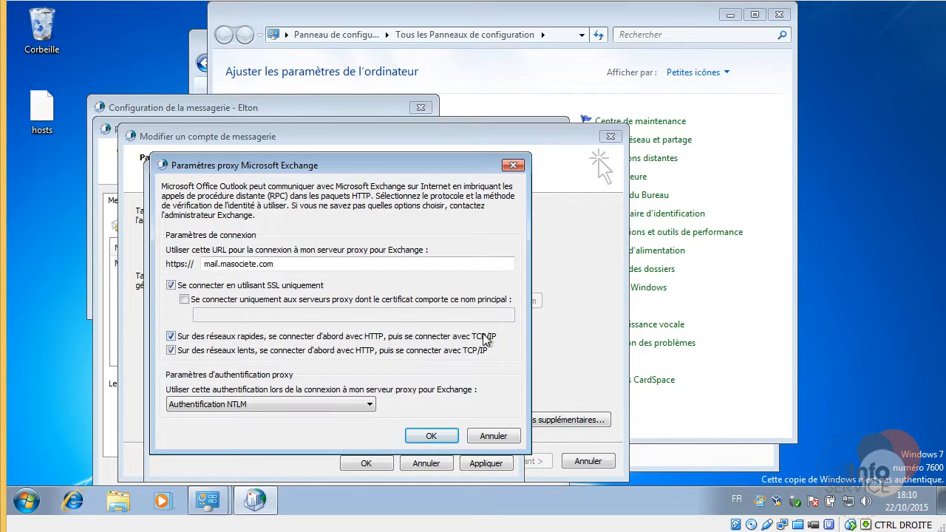
{"action": "left_click", "coordinate": [431, 436]}
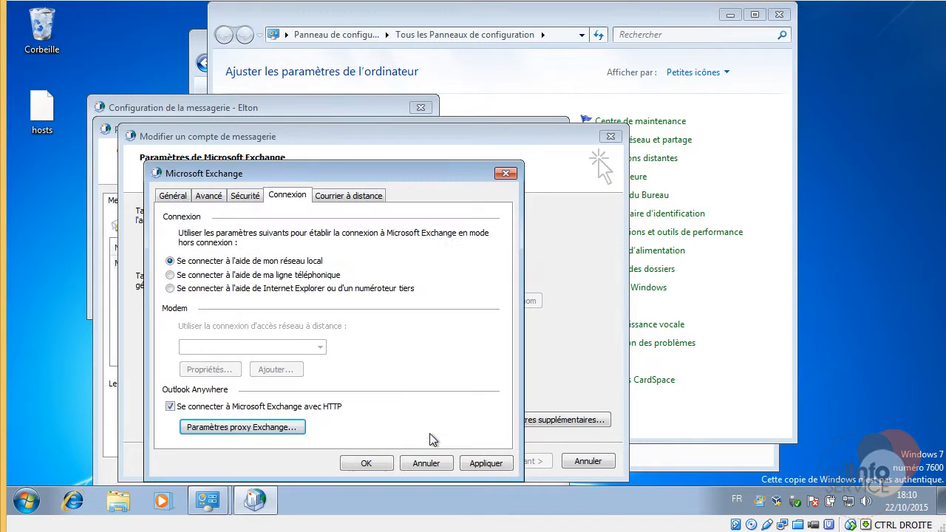
Apply the Exchange account changes, finish the wizard and close the account list.
{"action": "left_click", "coordinate": [475, 469]}
{"action": "left_click", "coordinate": [377, 467]}
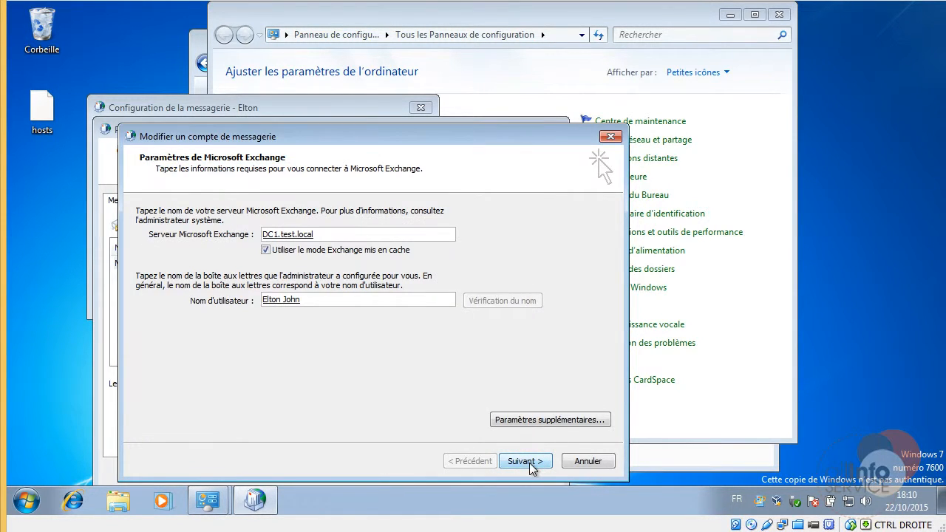
{"action": "left_click", "coordinate": [531, 465]}
{"action": "left_click", "coordinate": [530, 467]}
{"action": "left_click", "coordinate": [531, 474]}
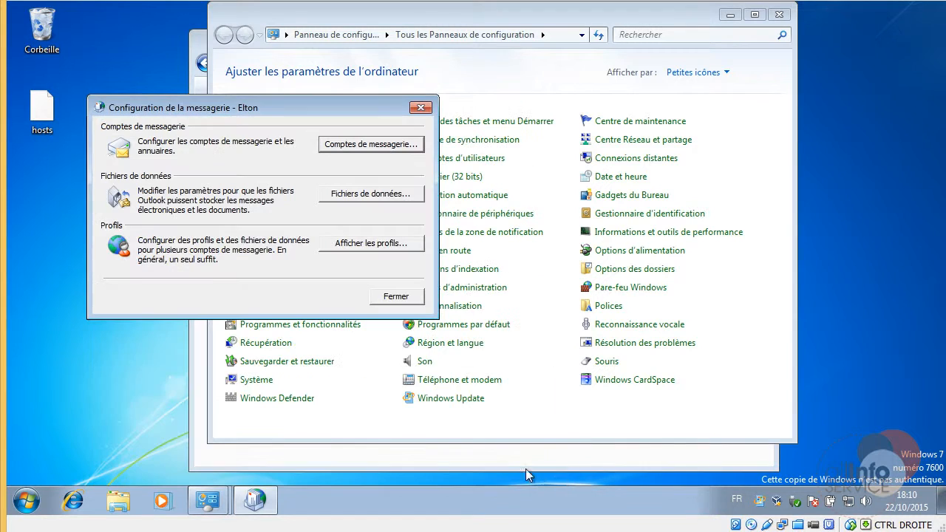
Close the Mail setup window and launch Outlook 2007 from the Start menu.
{"action": "left_click", "coordinate": [396, 296]}
{"action": "left_click", "coordinate": [27, 501]}
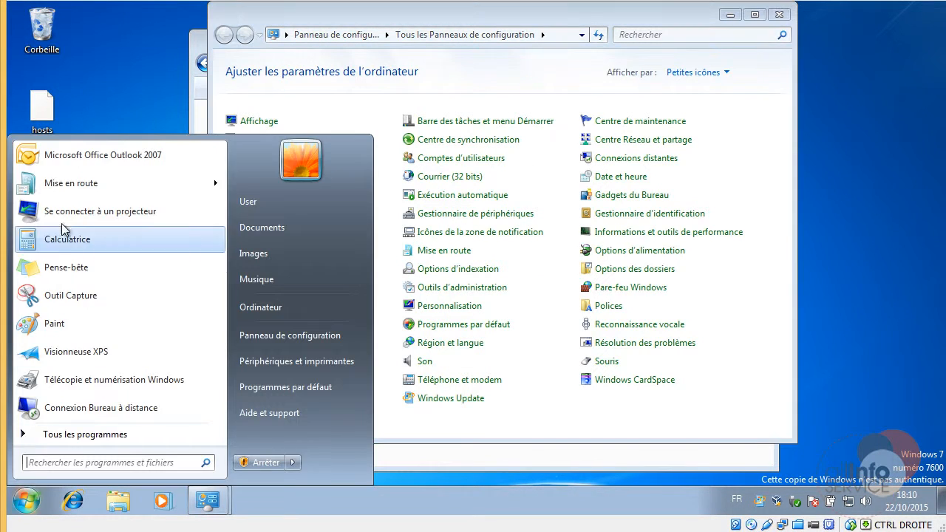
{"action": "left_click", "coordinate": [57, 164]}
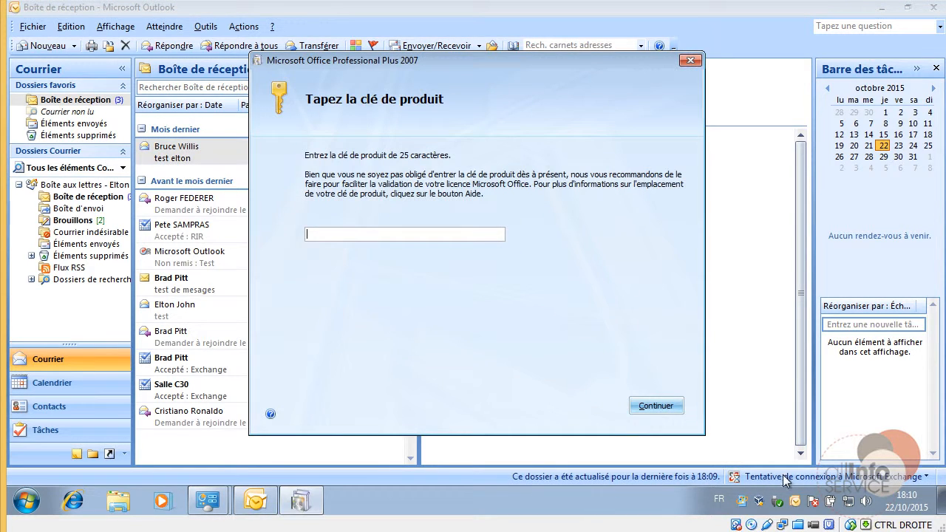
Cancel the Office product-key setup and sign in to DC1.test.local with the password.
{"action": "left_click", "coordinate": [689, 61]}
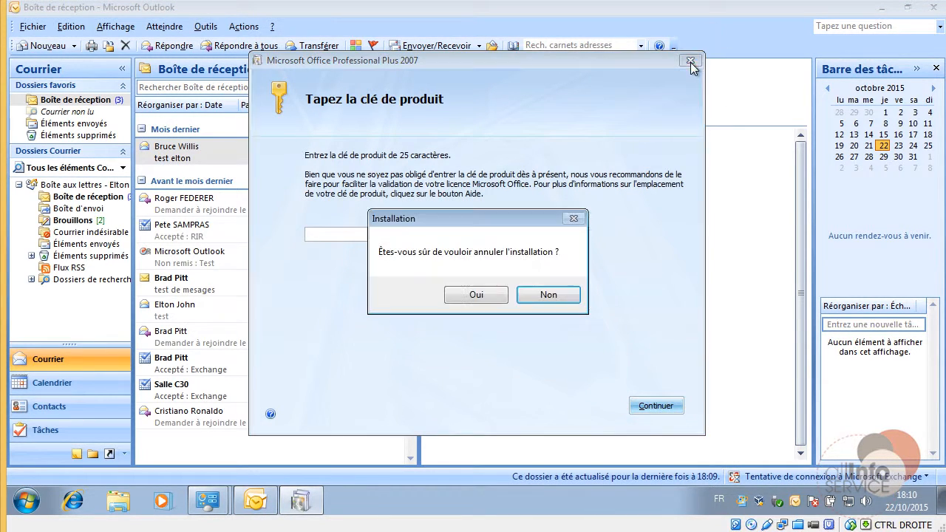
{"action": "left_click", "coordinate": [477, 294]}
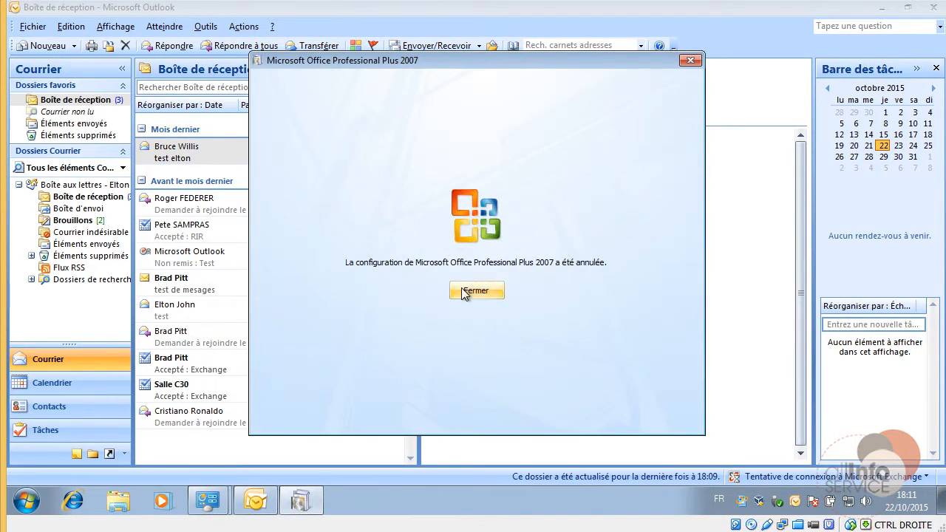
{"action": "left_click", "coordinate": [483, 289]}
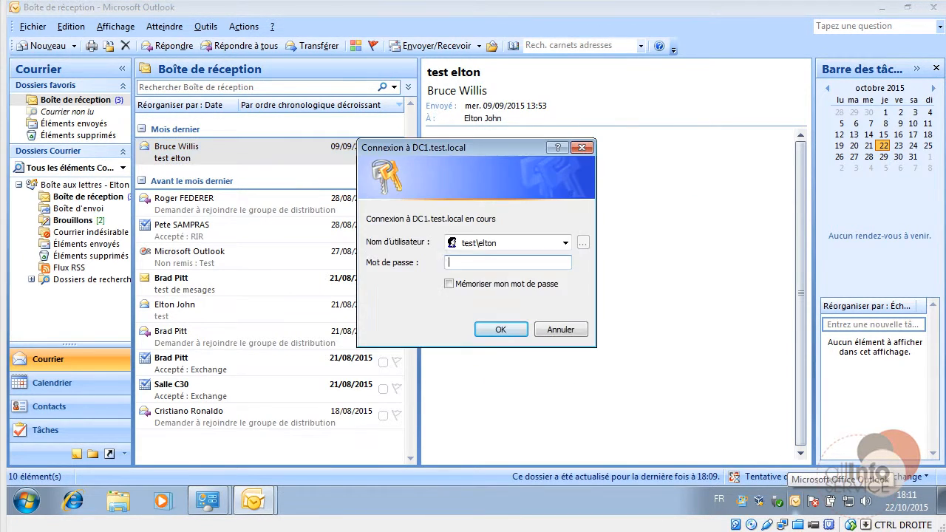
{"action": "type", "text": "***"}
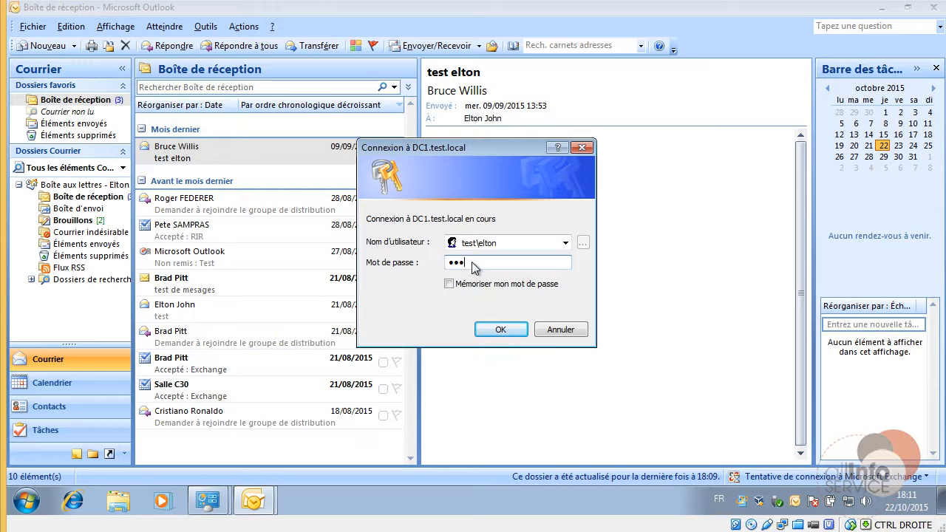
{"action": "key", "text": "Return"}
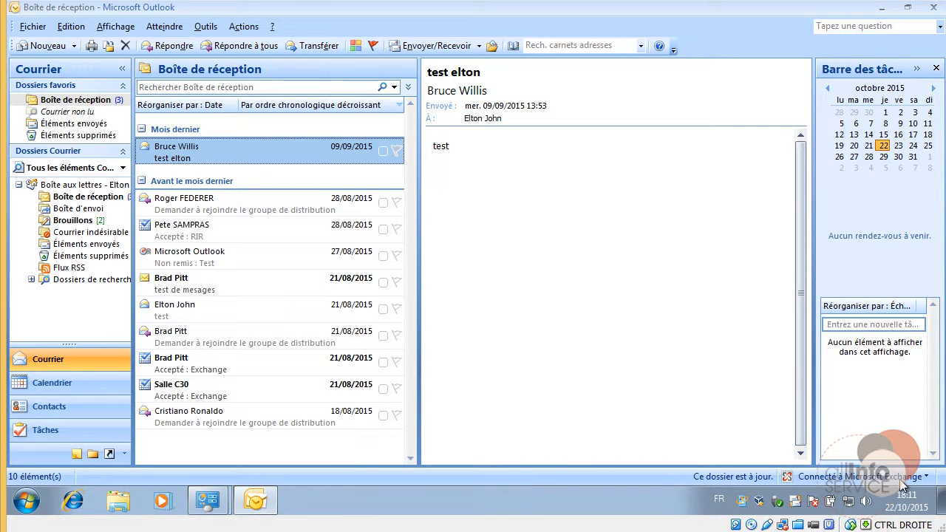
{"action": "right_click", "coordinate": [795, 505], "text": "ctrl"}
{"action": "left_click", "coordinate": [745, 416]}
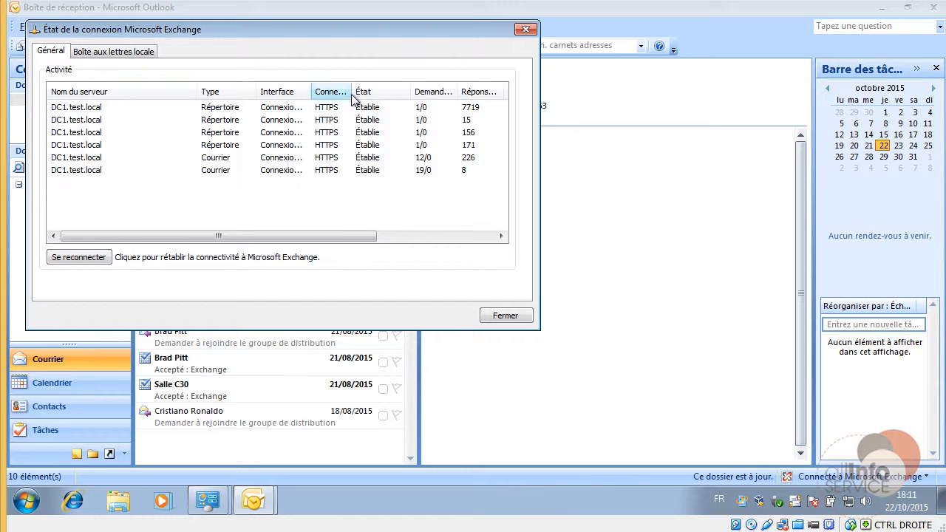
{"action": "left_click_drag", "start_coordinate": [351, 93], "coordinate": [394, 94]}
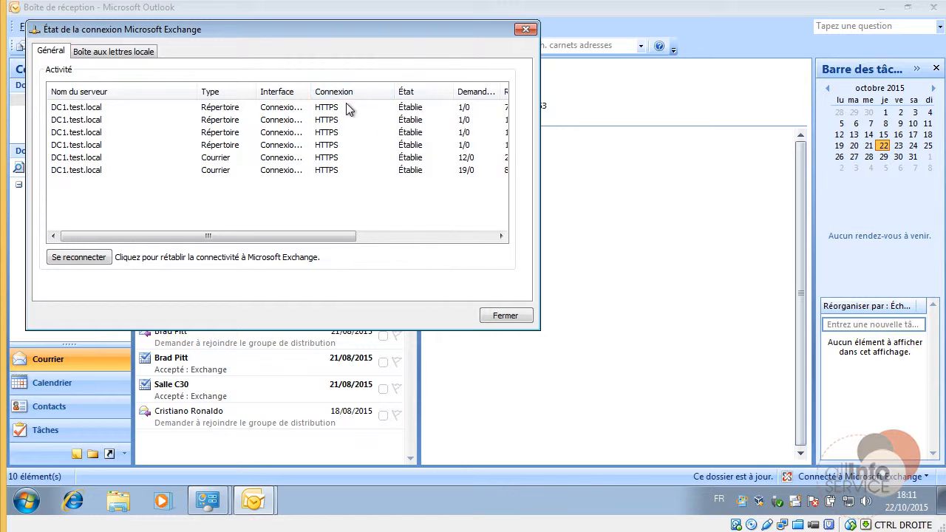
{"action": "left_click", "coordinate": [505, 316]}
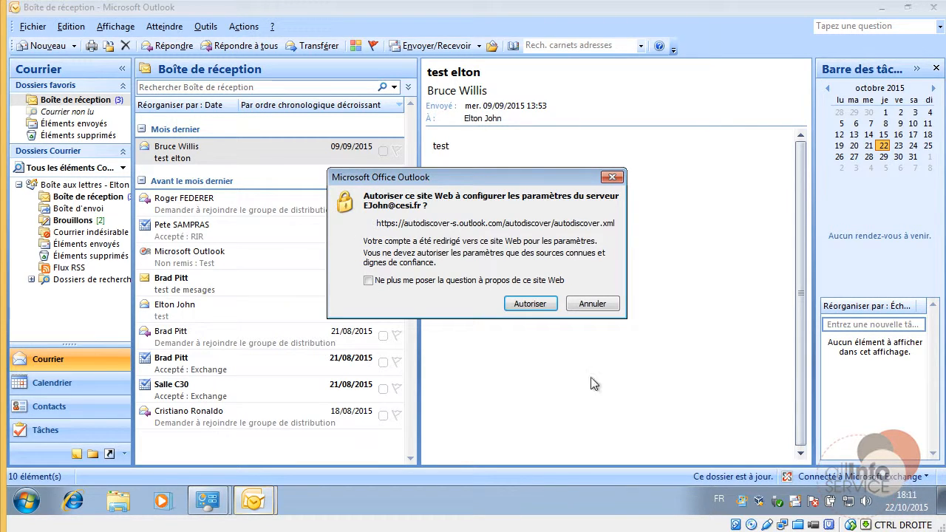
Allow the autodiscover site, enter the password four times, then decline the repeated autodiscover request.
{"action": "left_click", "coordinate": [530, 303]}
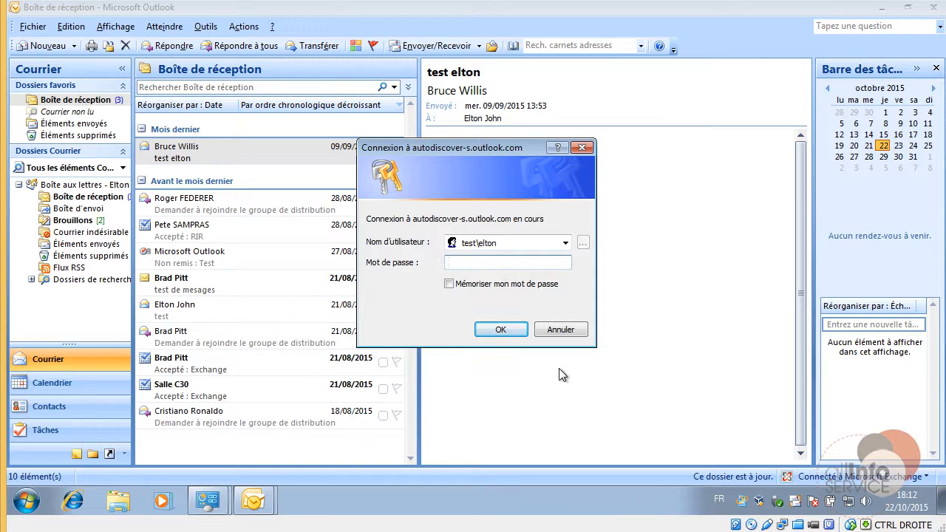
{"action": "type", "text": "•••••"}
{"action": "key", "text": "Return"}
{"action": "type", "text": "•••••"}
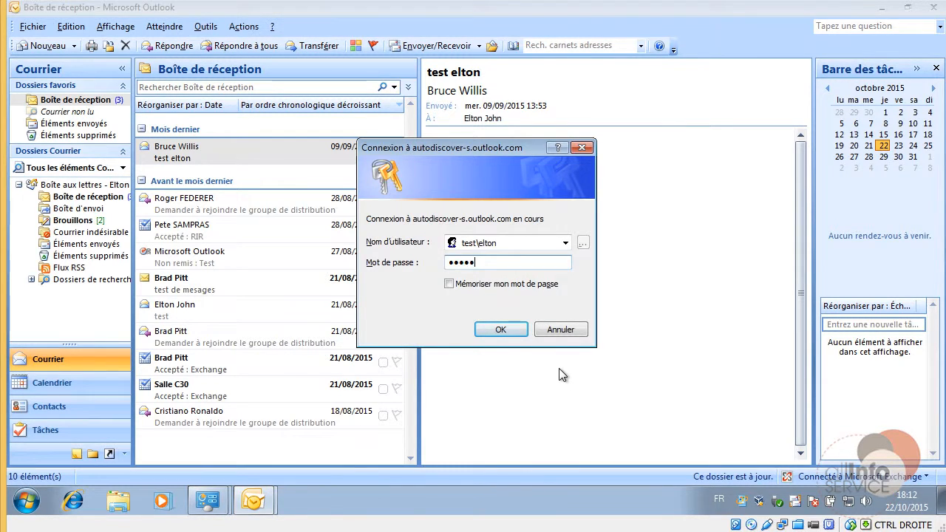
{"action": "key", "text": "Return"}
{"action": "type", "text": "•••••"}
{"action": "key", "text": "Return"}
{"action": "type", "text": "•••••"}
{"action": "key", "text": "Return"}
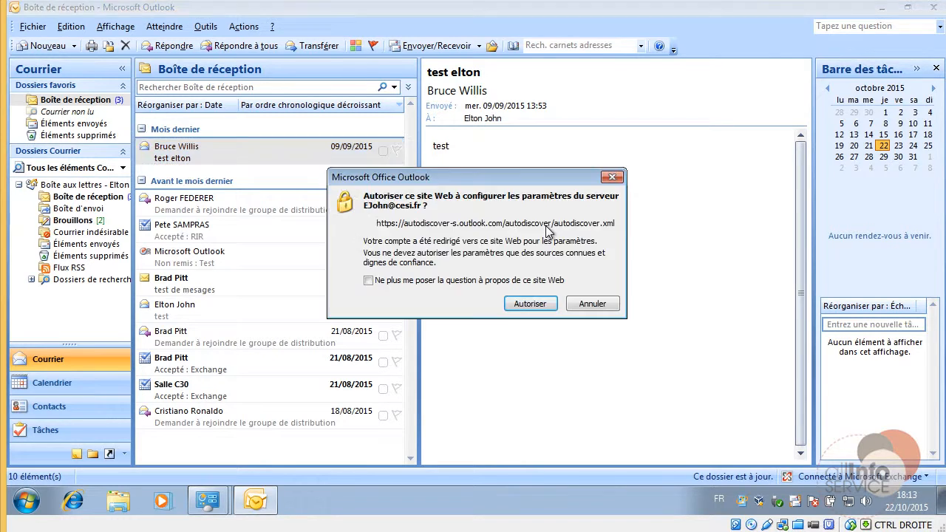
{"action": "left_click", "coordinate": [598, 310]}
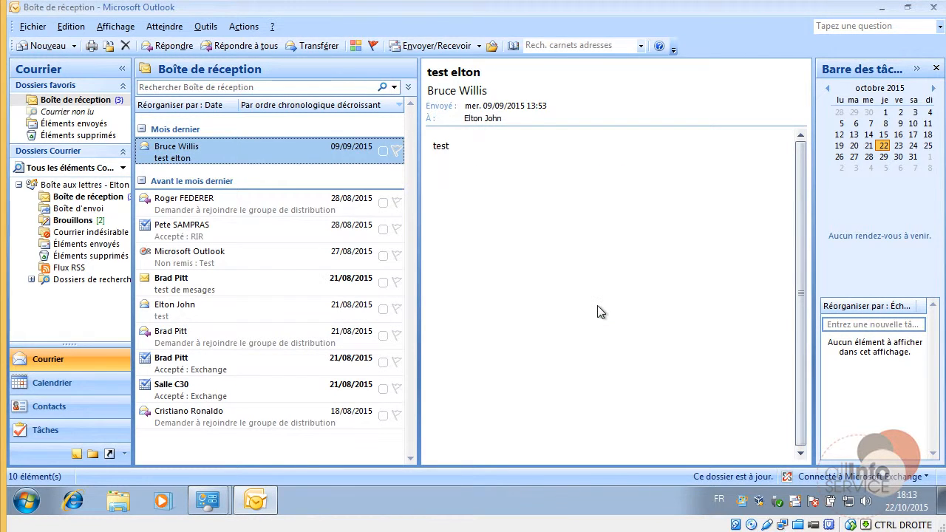